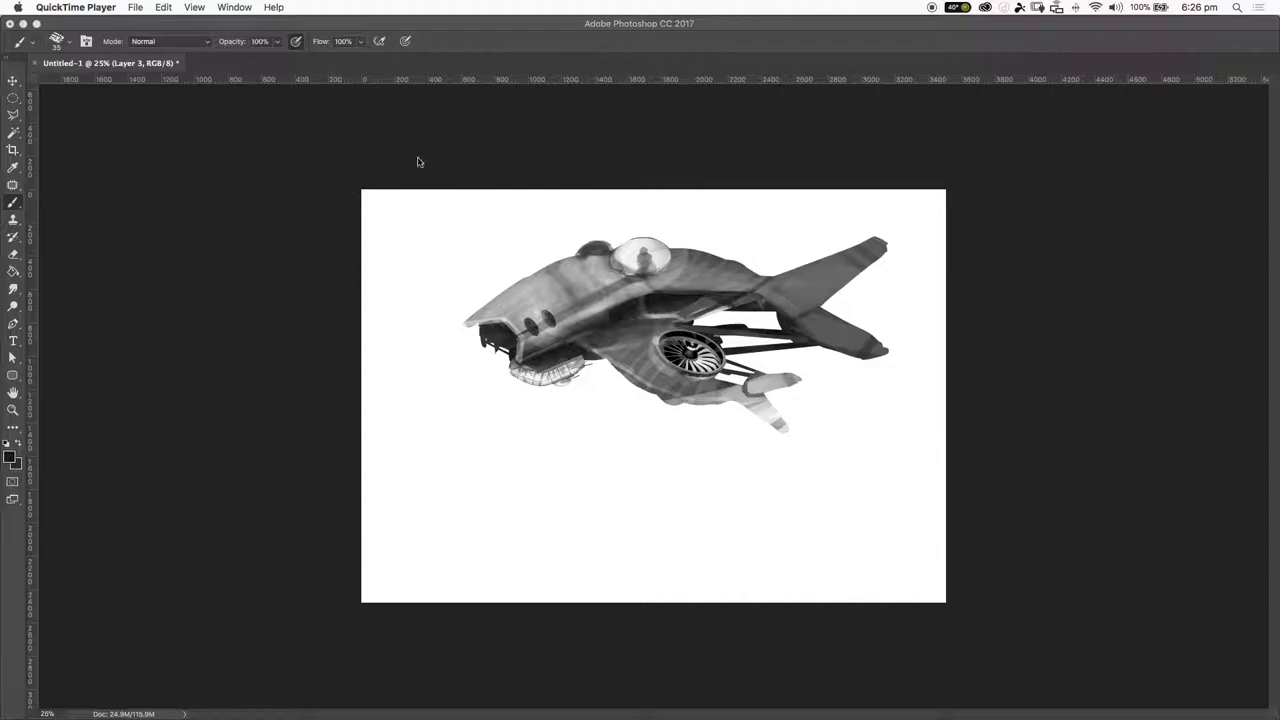
# Step: Group the layers from Layer 4 down to Layer 1 copy and name the group "vehicle"
pyautogui.click(466, 22)
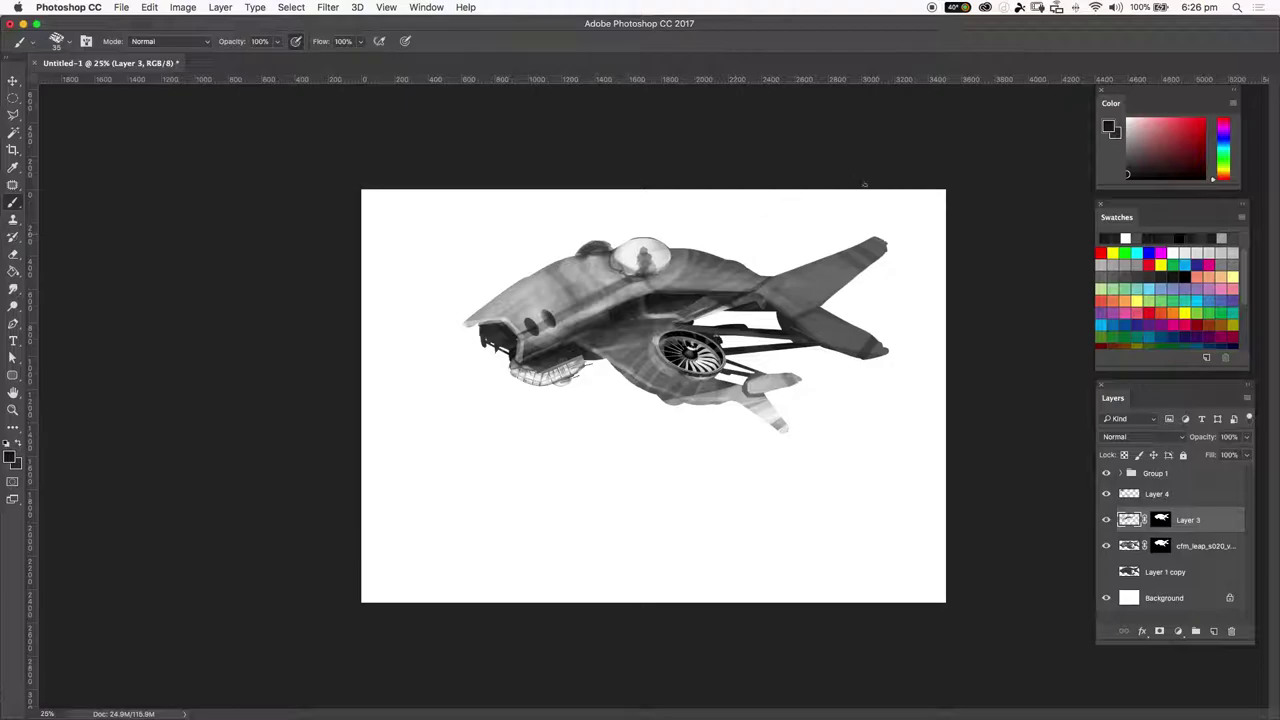
pyautogui.click(1105, 493)
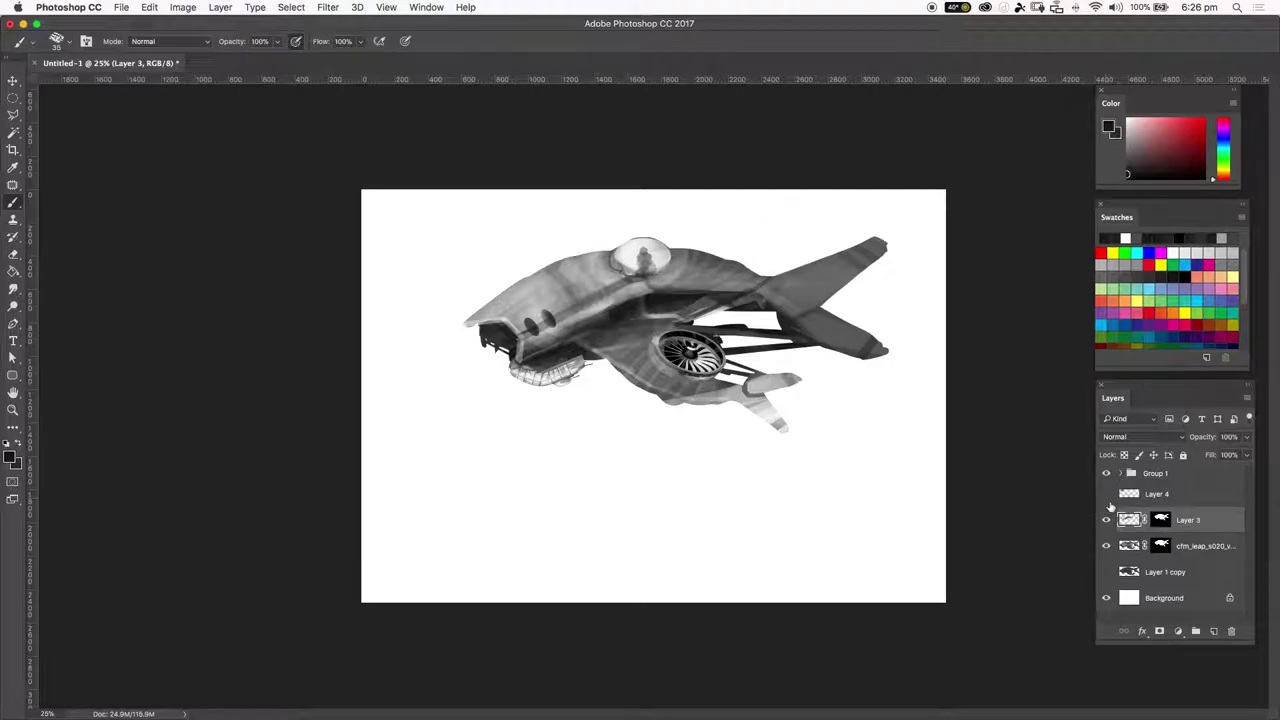
pyautogui.click(1106, 494)
pyautogui.click(1200, 496)
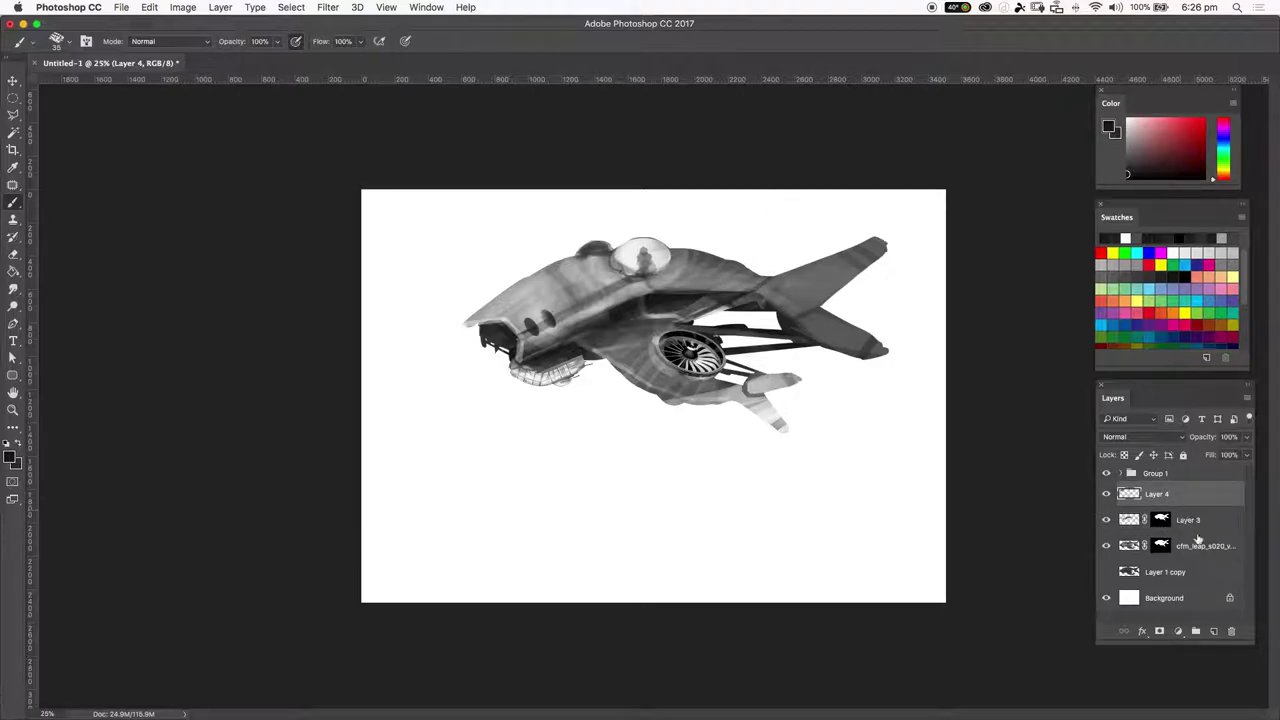
pyautogui.moveTo(1196, 571); pyautogui.dragTo(1195, 631)
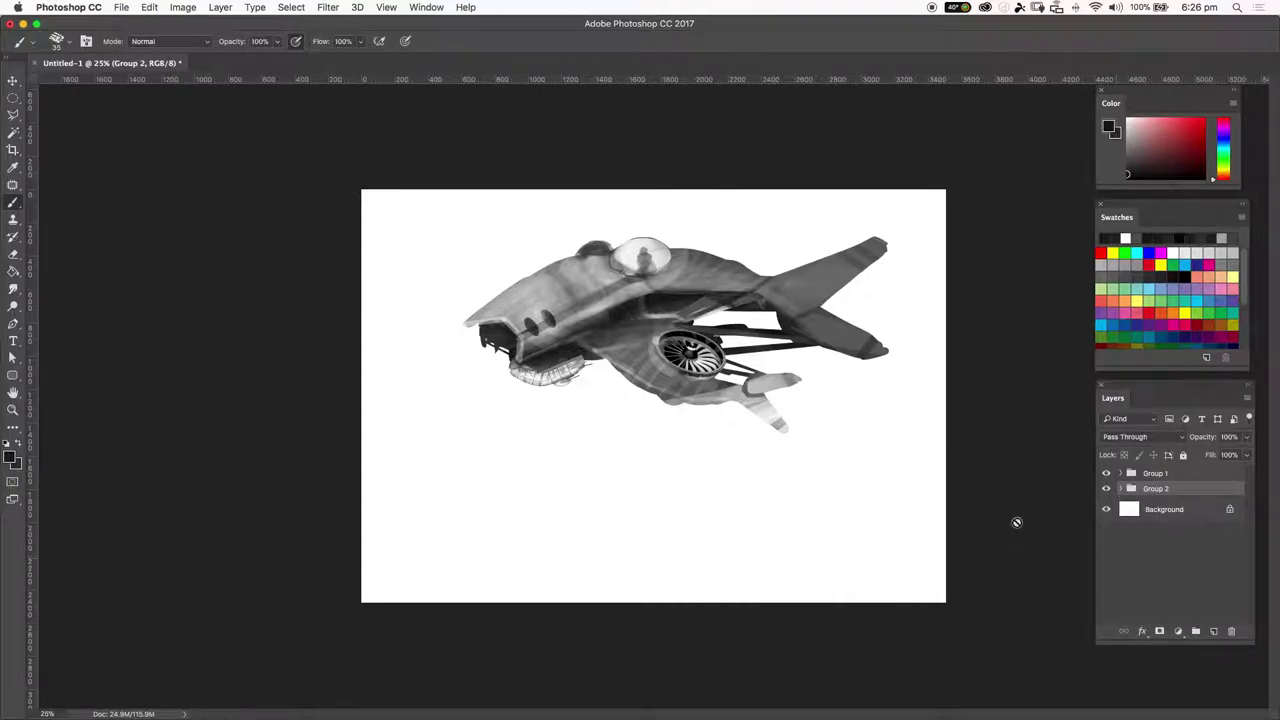
pyautogui.doubleClick(1160, 488)
pyautogui.write('vehicle')
pyautogui.press('Return')
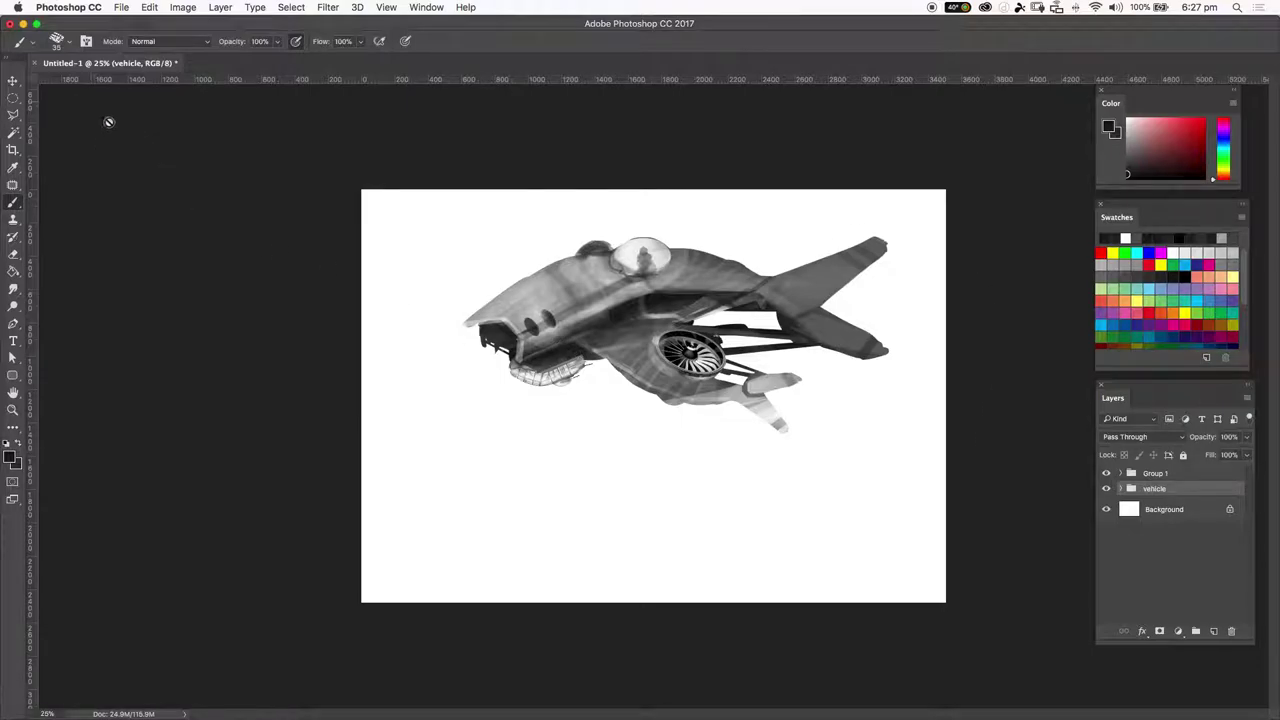
# Step: Try to widen the canvas to 40 cm with the anchor at the middle of its left edge
pyautogui.click(13, 80)
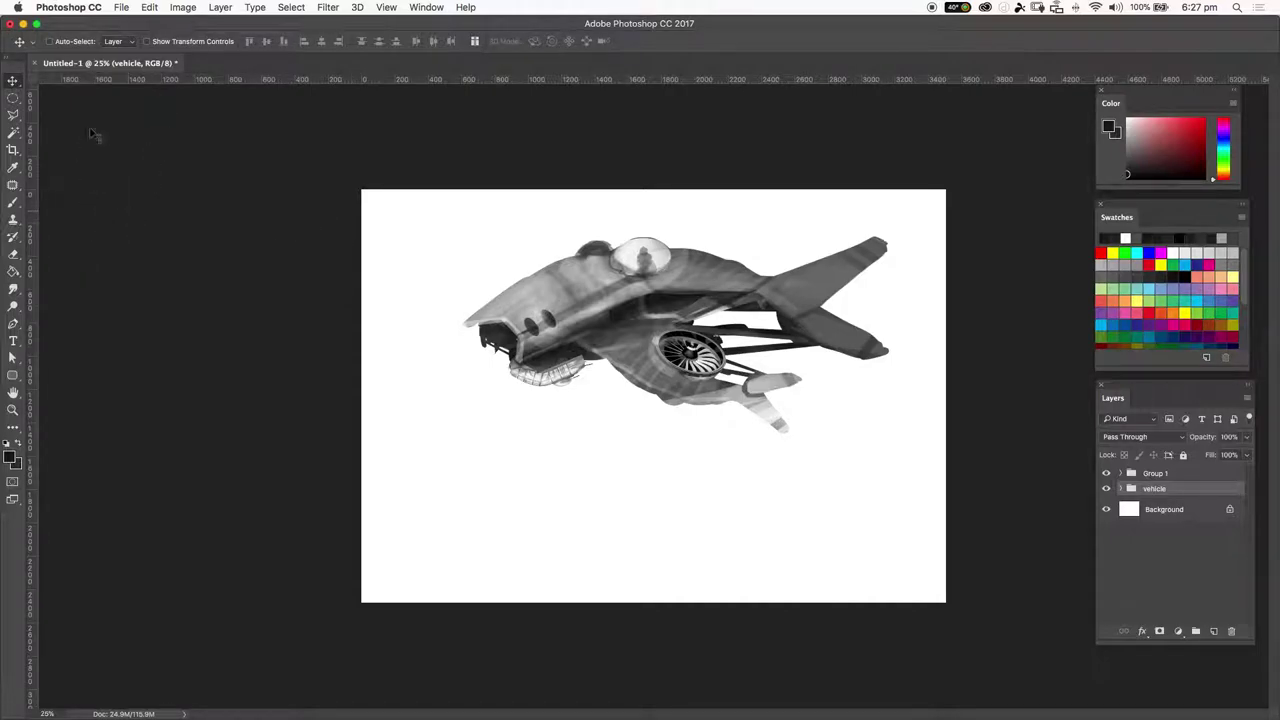
pyautogui.click(182, 8)
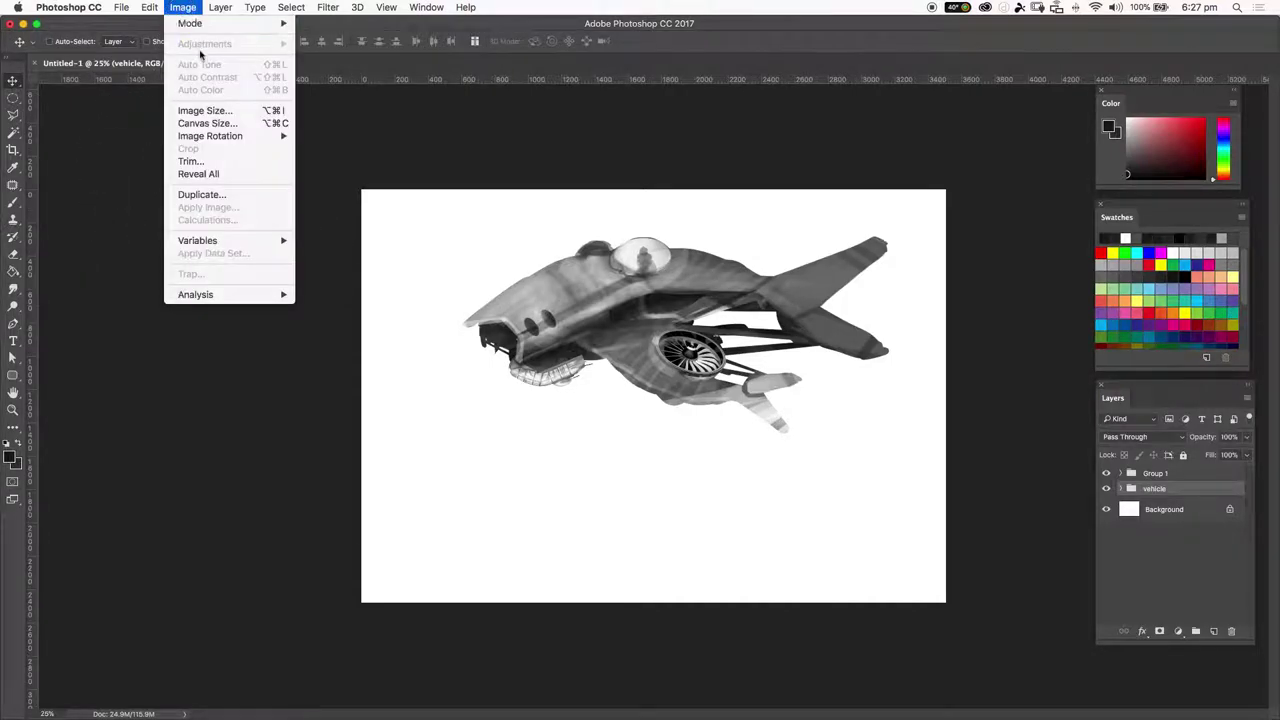
pyautogui.click(226, 125)
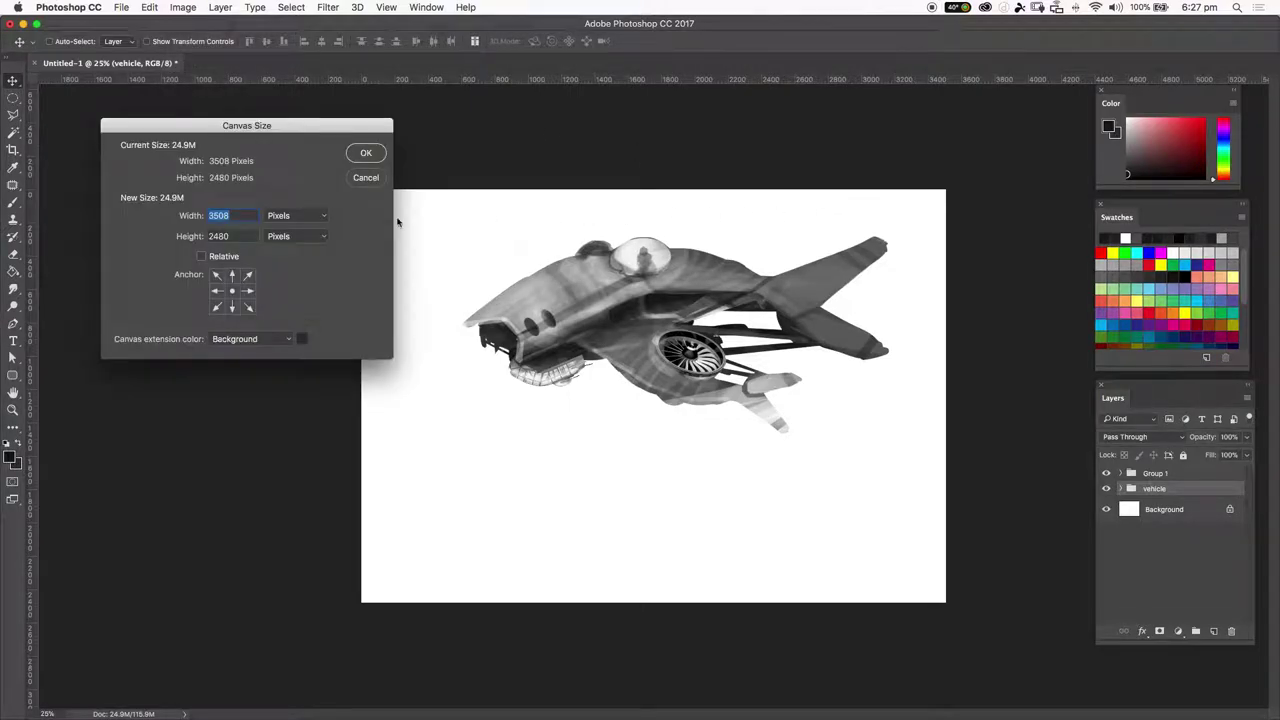
pyautogui.click(312, 225)
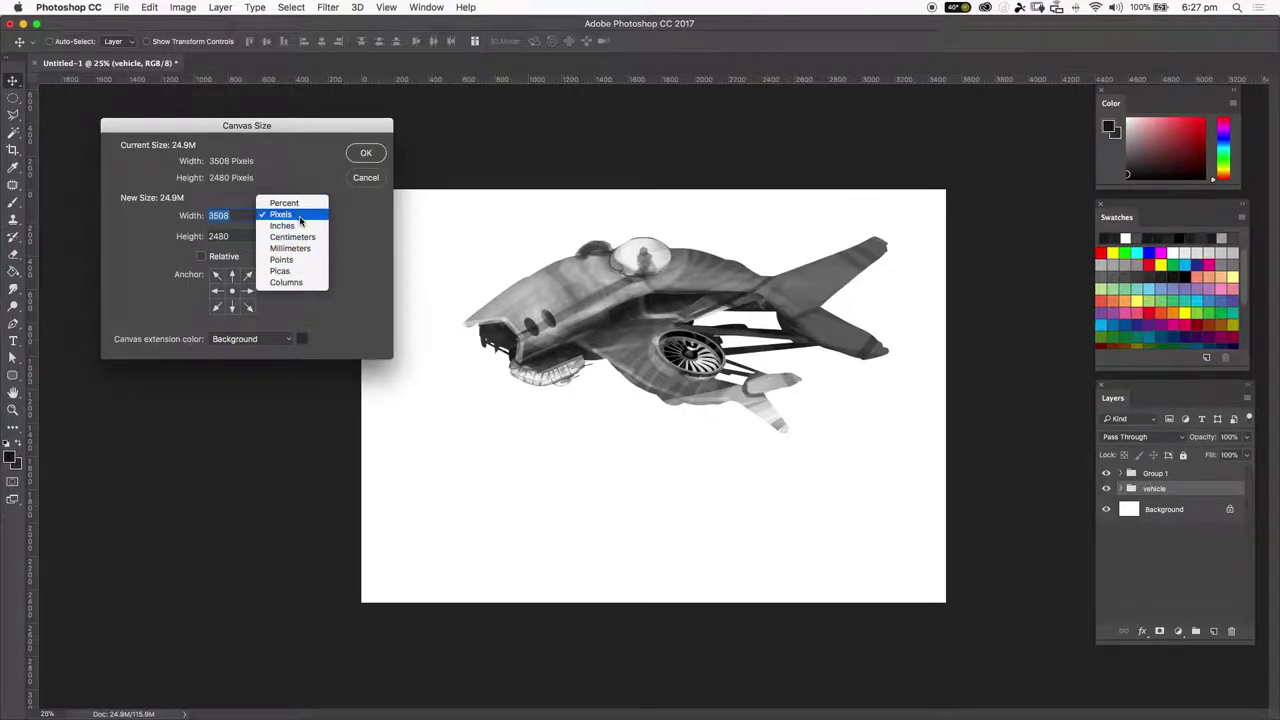
pyautogui.click(290, 246)
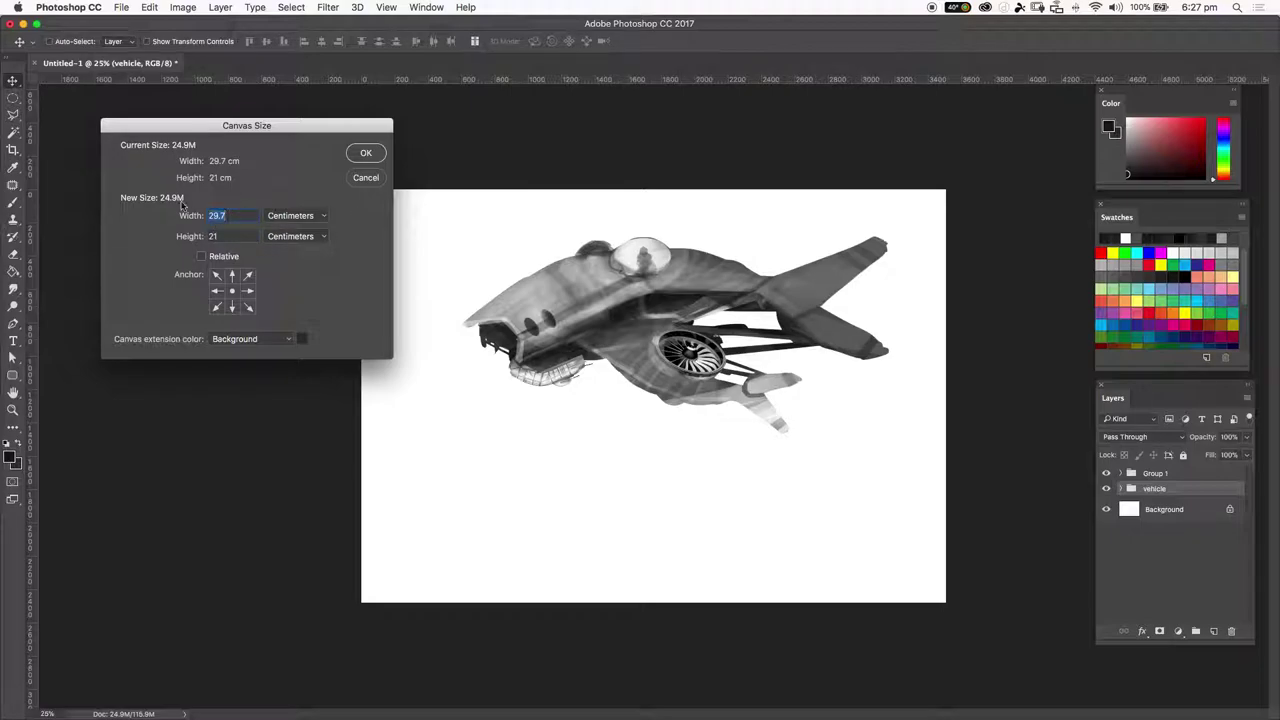
pyautogui.write('40')
pyautogui.click(214, 290)
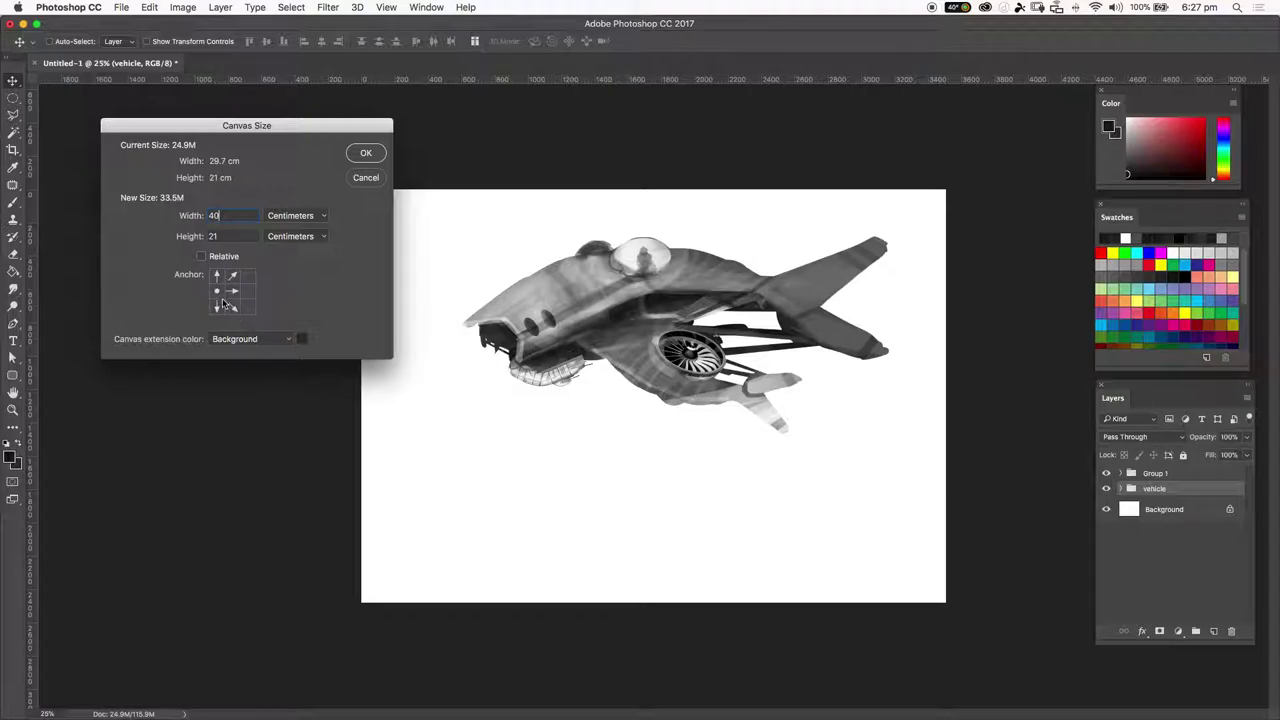
pyautogui.click(381, 155)
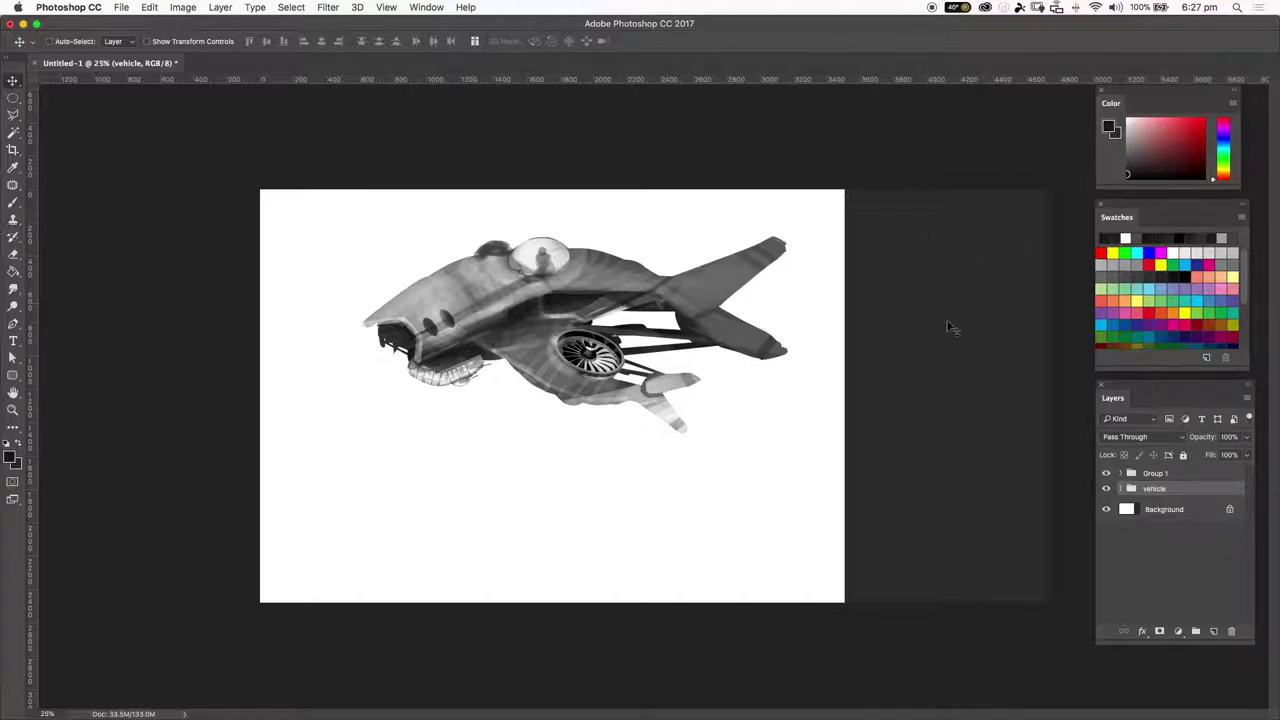
pyautogui.press('super+z')
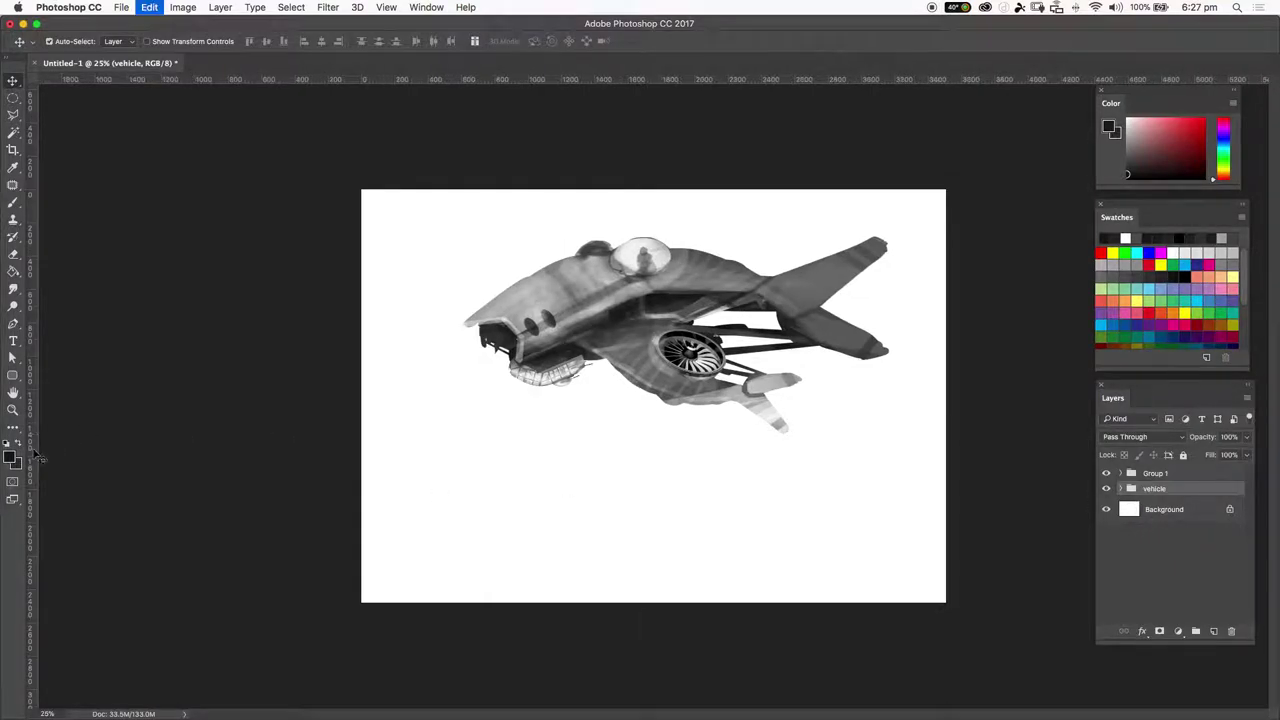
# Step: Set the background colour to white (ffffff)
pyautogui.click(19, 467)
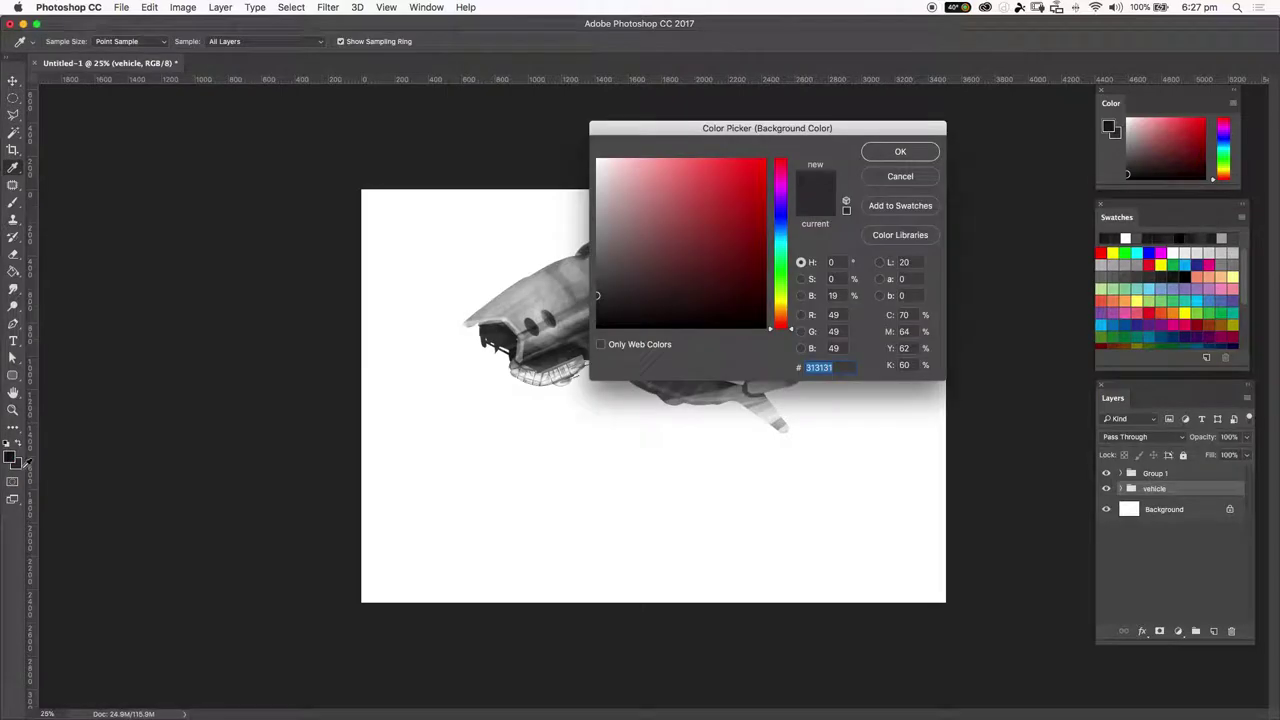
pyautogui.moveTo(675, 239); pyautogui.dragTo(506, 86)
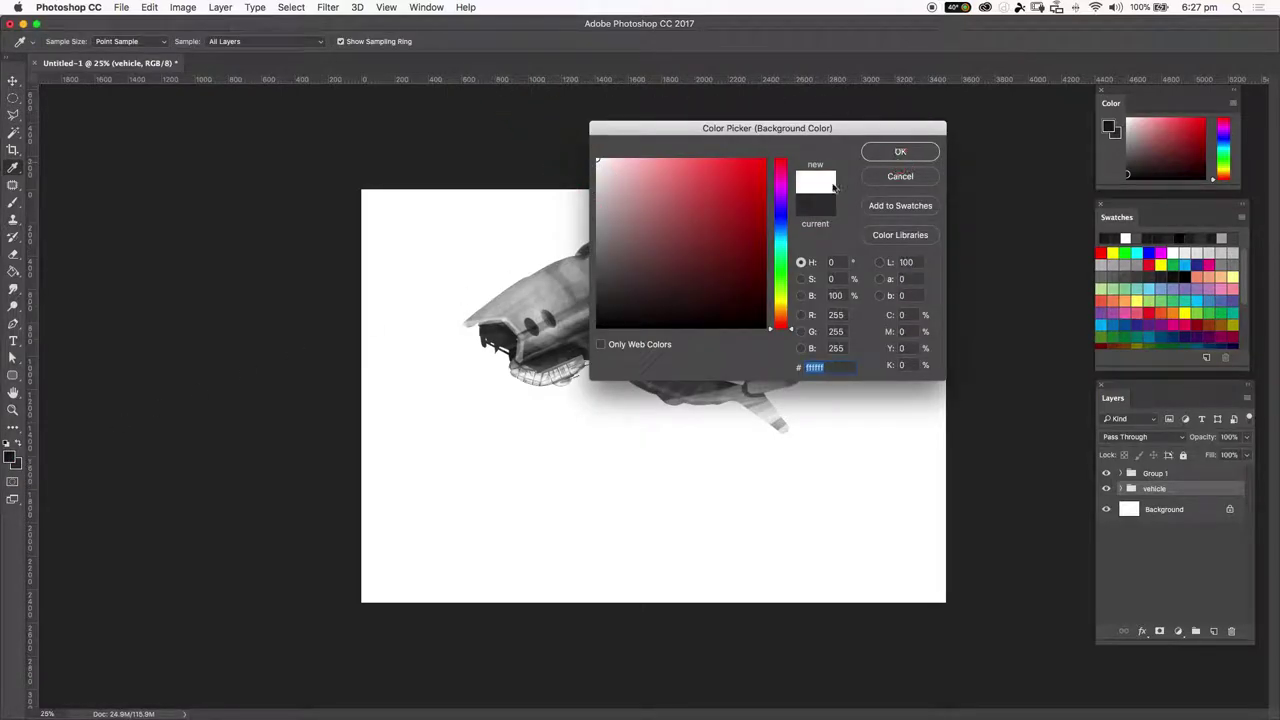
pyautogui.click(866, 151)
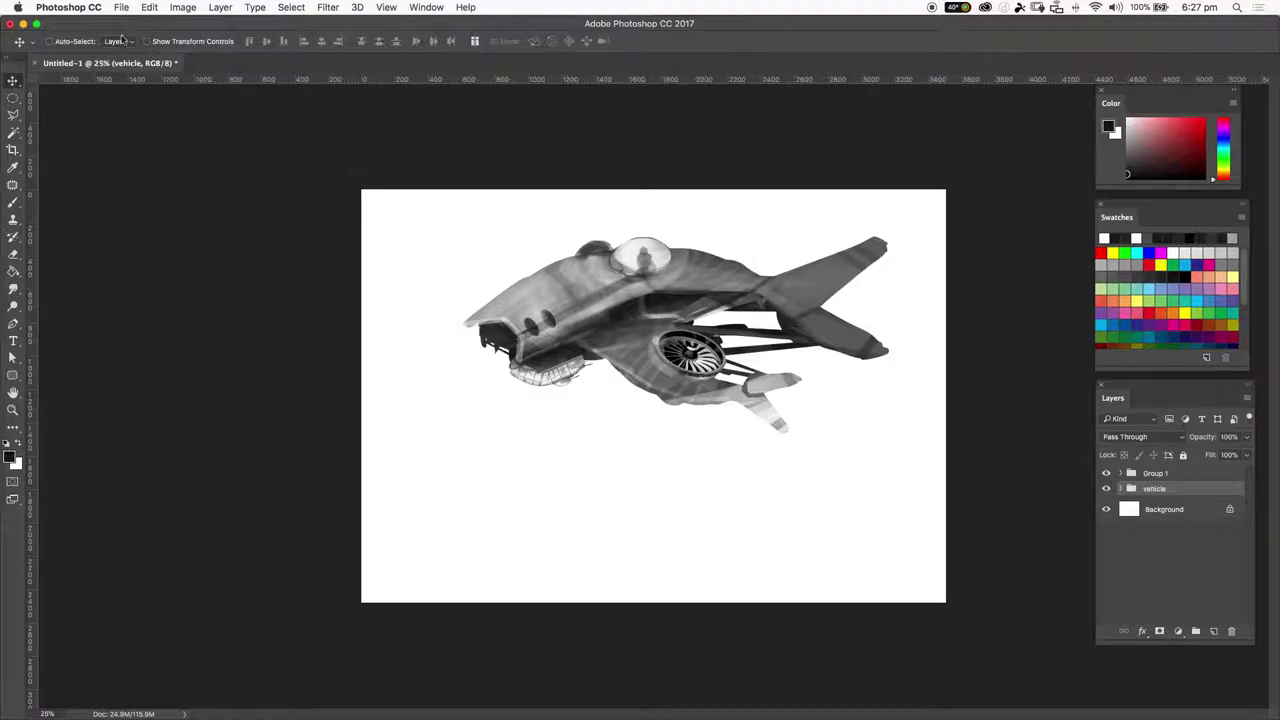
pyautogui.click(184, 8)
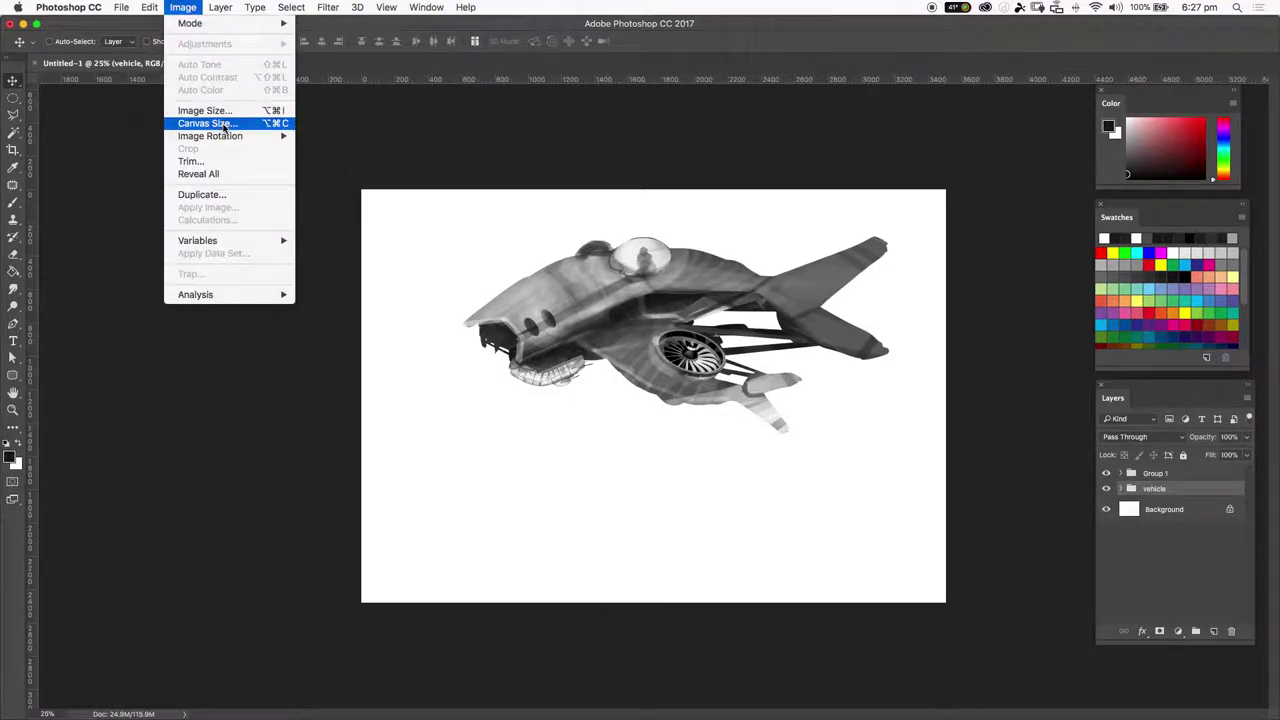
pyautogui.click(185, 8)
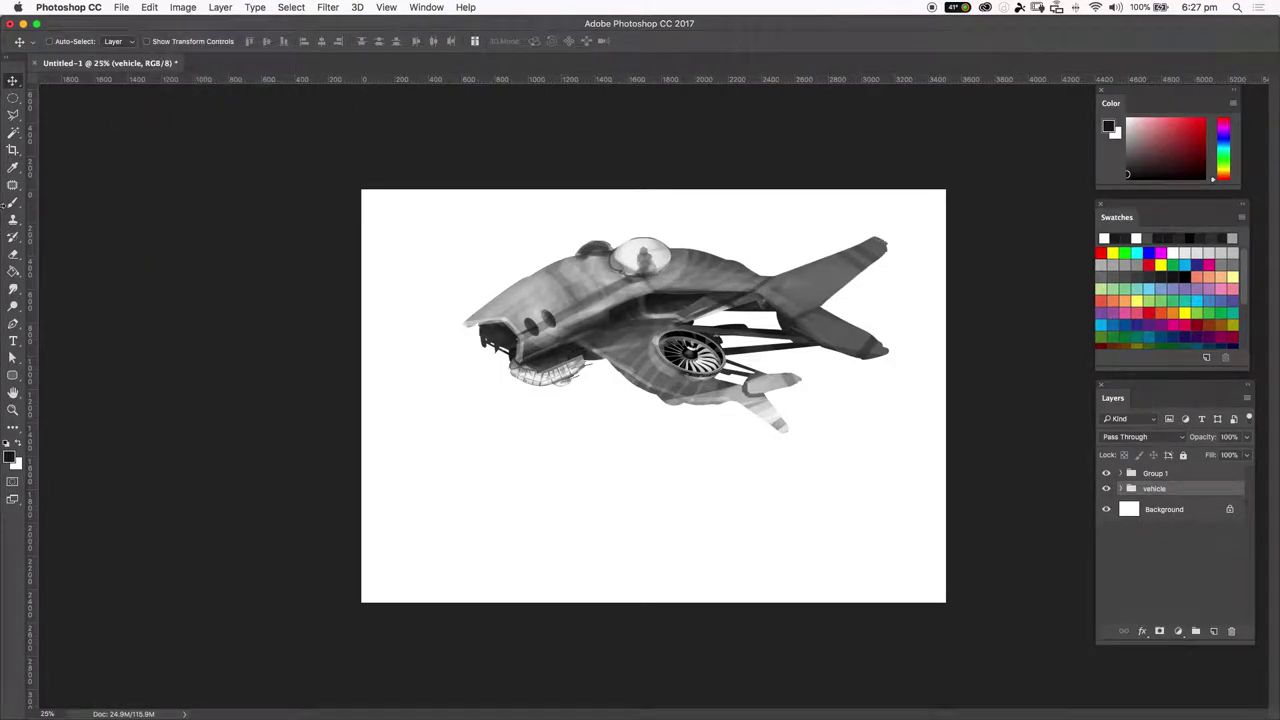
# Step: Extend the canvas to the right and downward with the Crop tool, making it about 6033 px wide
pyautogui.click(13, 151)
pyautogui.rightClick(14, 153)
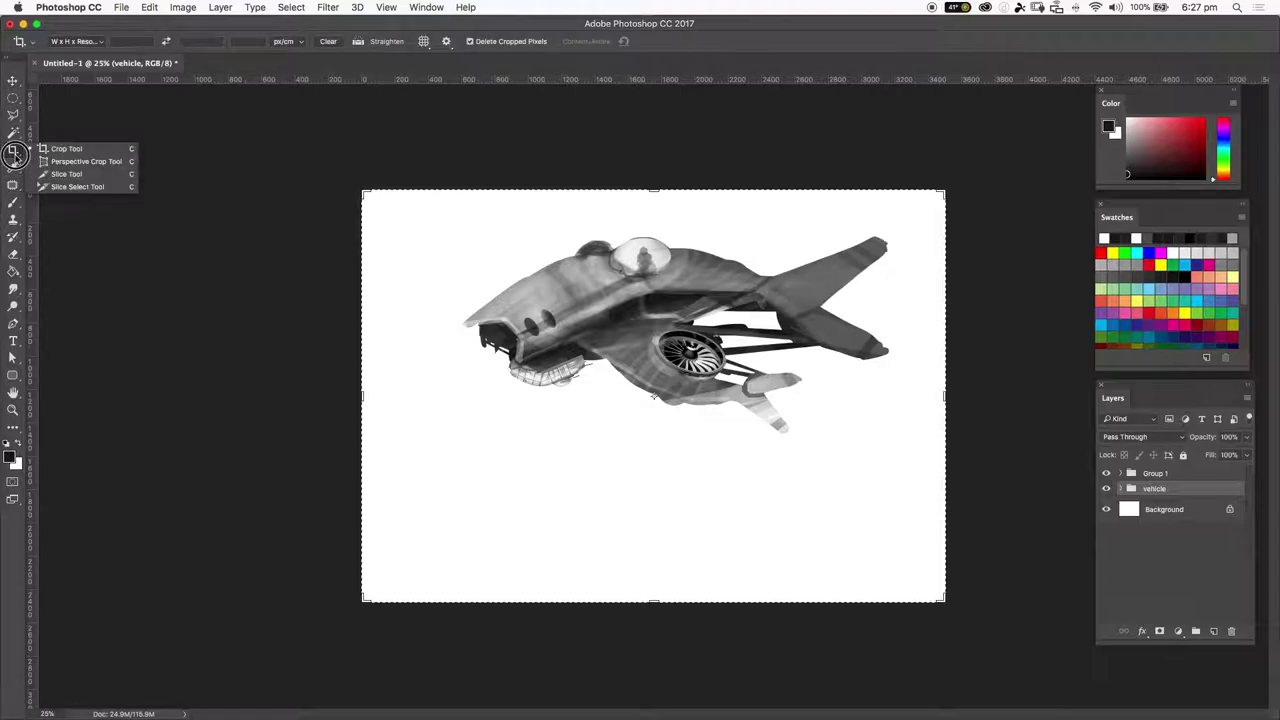
pyautogui.click(115, 146)
pyautogui.moveTo(947, 396); pyautogui.dragTo(1092, 398)
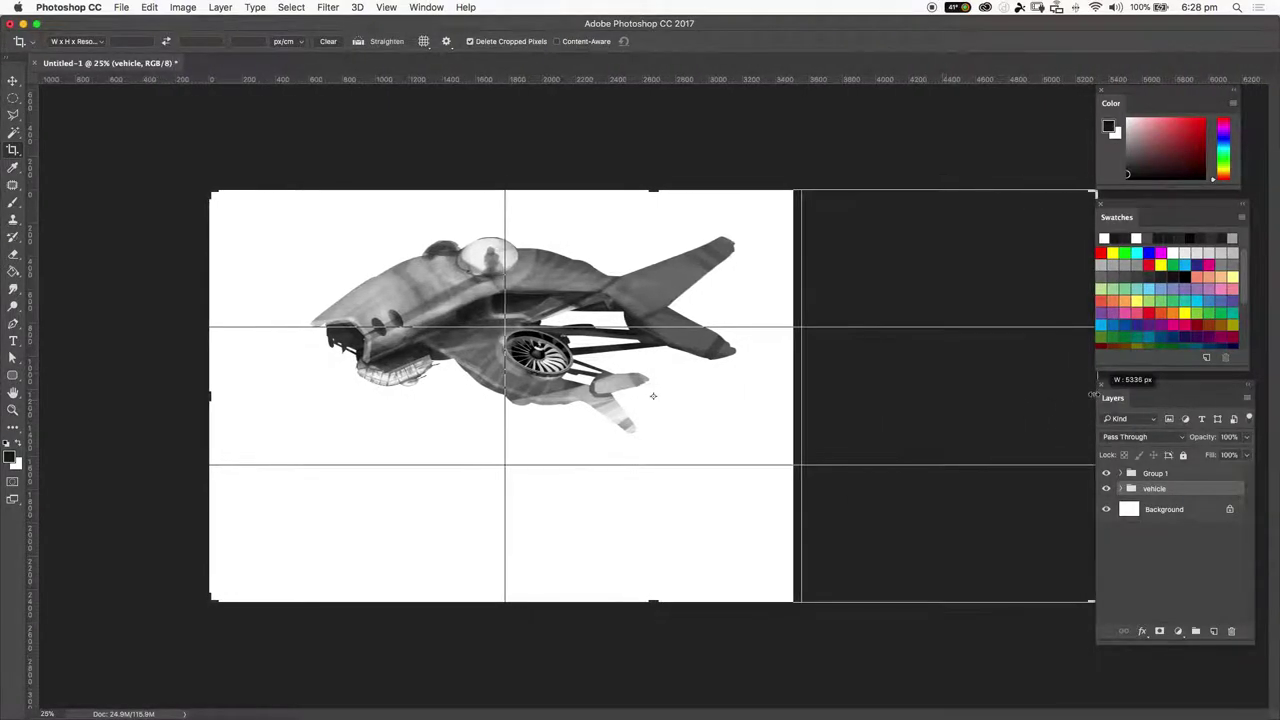
pyautogui.moveTo(654, 603); pyautogui.dragTo(666, 662)
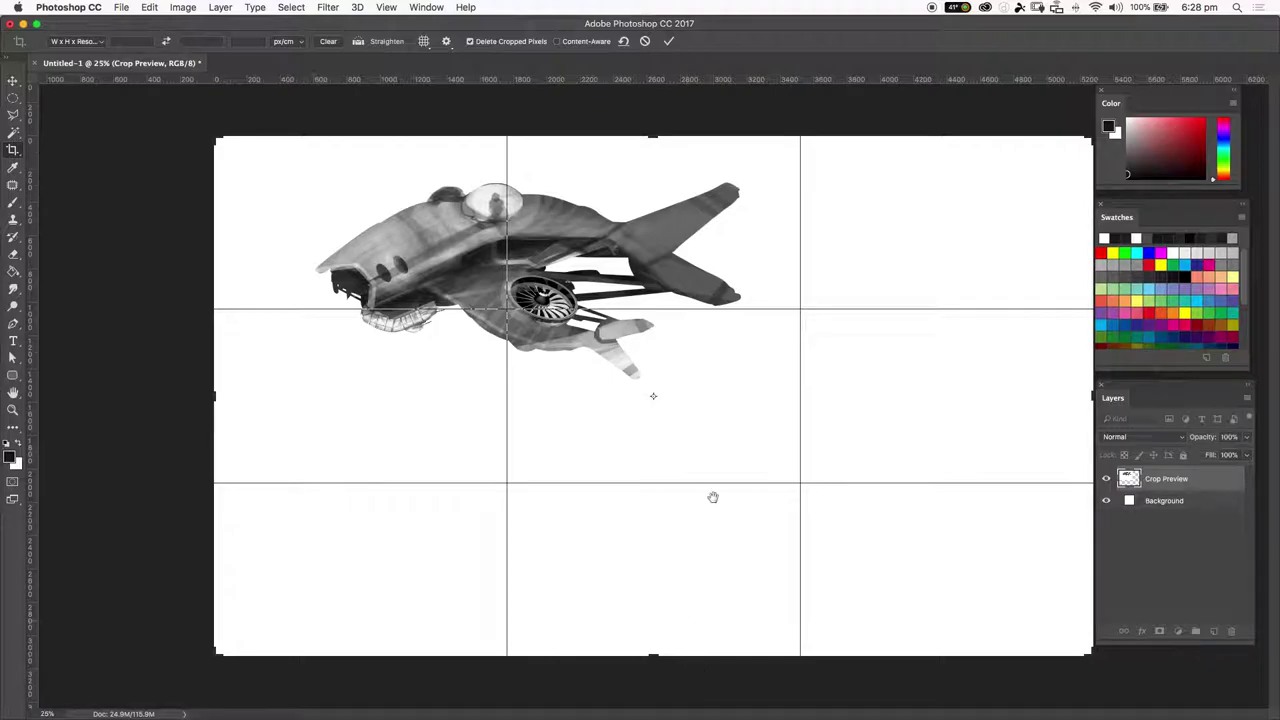
pyautogui.press('super+minus')
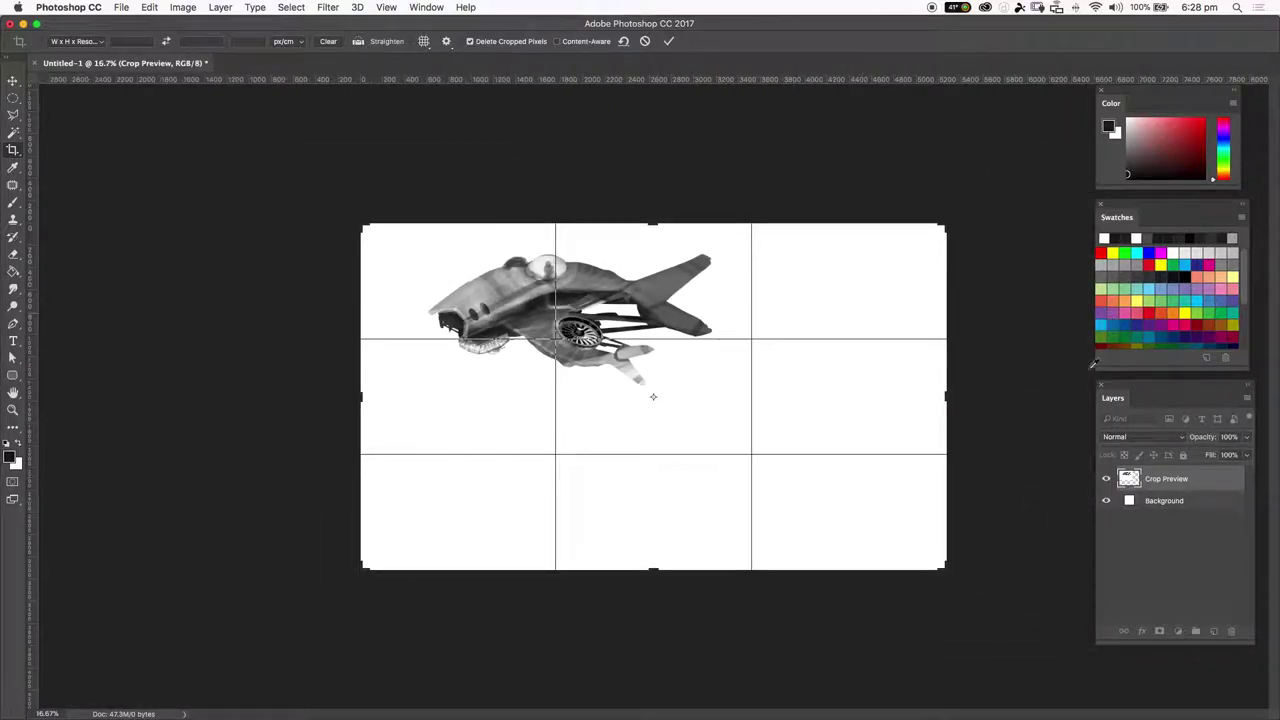
pyautogui.moveTo(946, 396); pyautogui.dragTo(988, 396)
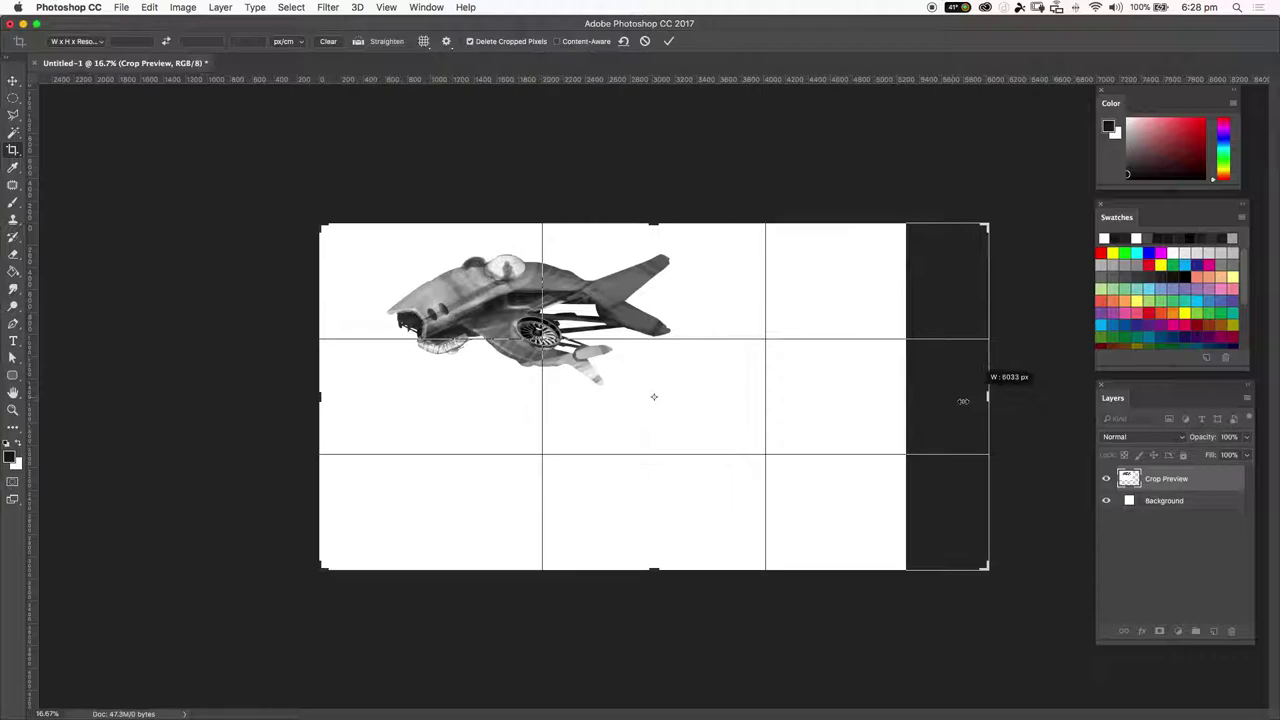
pyautogui.moveTo(650, 575); pyautogui.dragTo(656, 596)
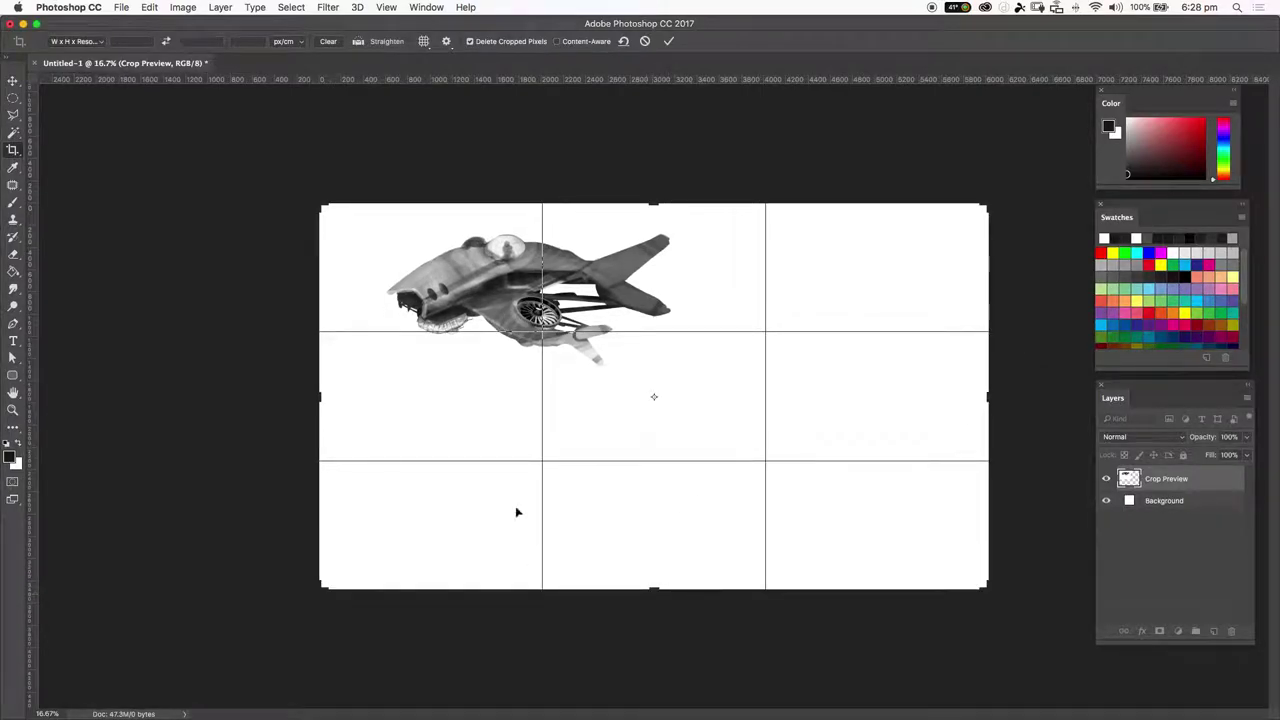
pyautogui.click(668, 41)
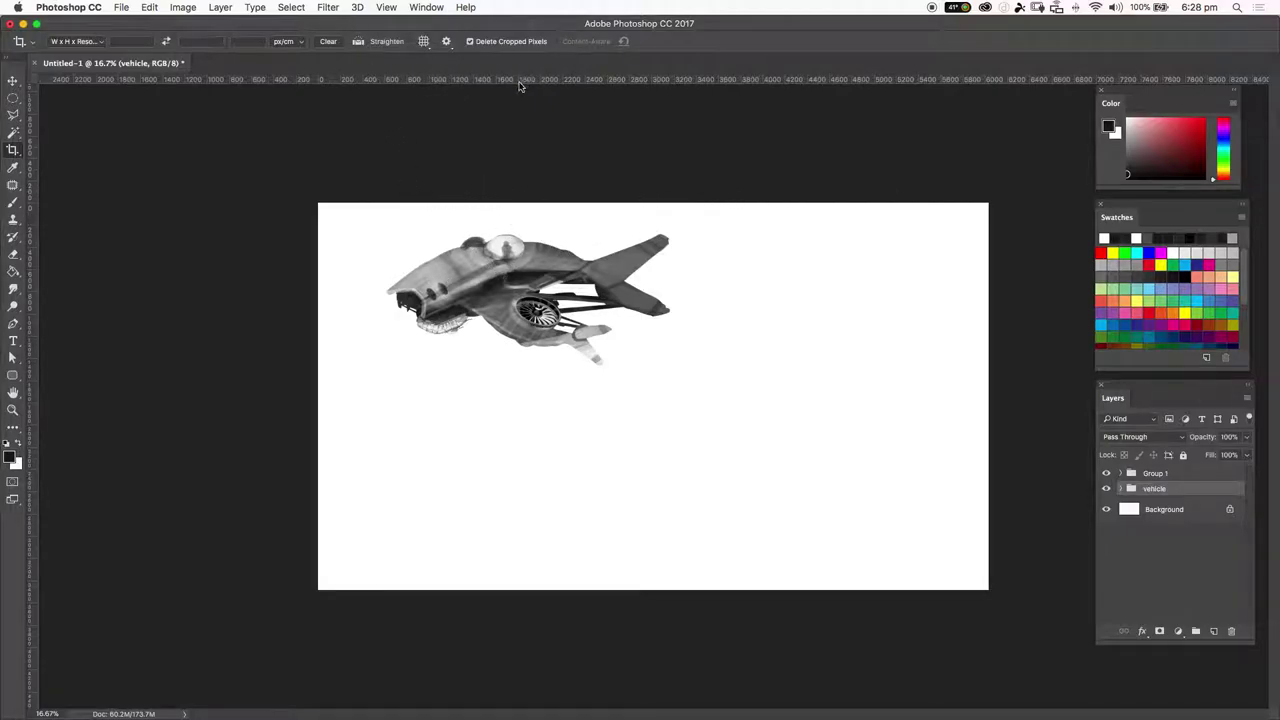
# Step: Place a vertical guide near the tip of the vehicle's nose
pyautogui.click(386, 7)
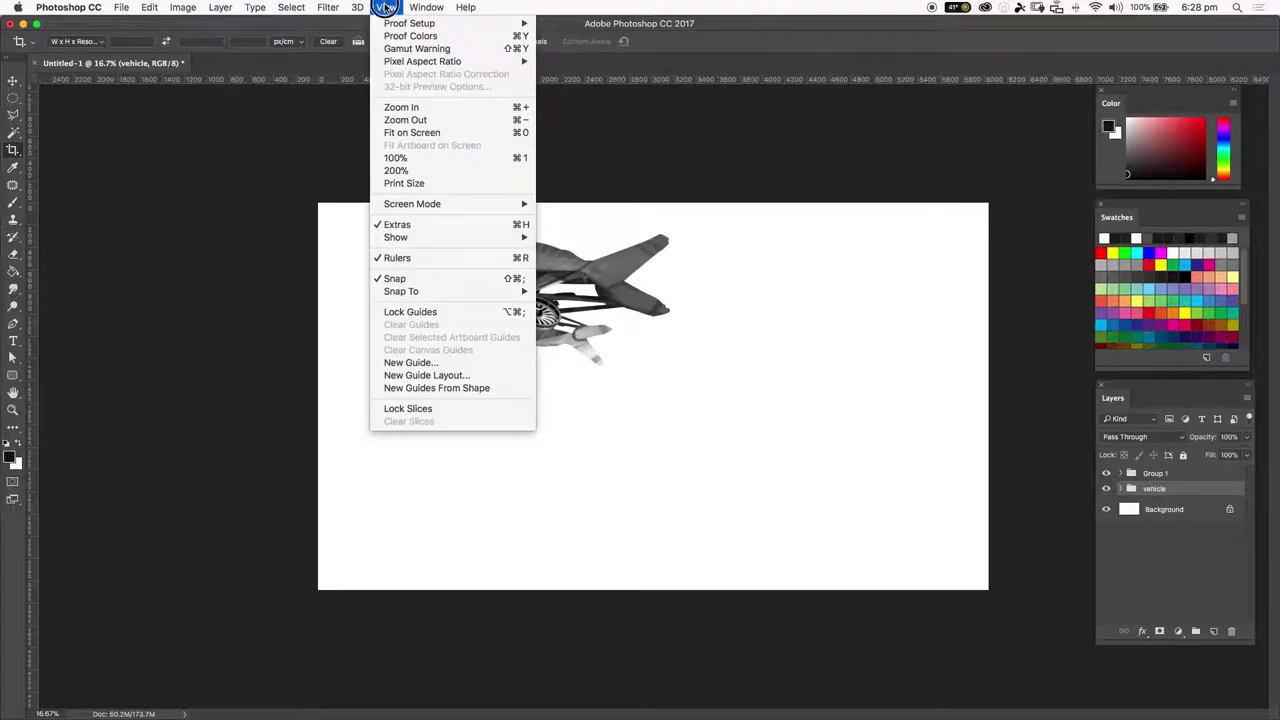
pyautogui.click(670, 88)
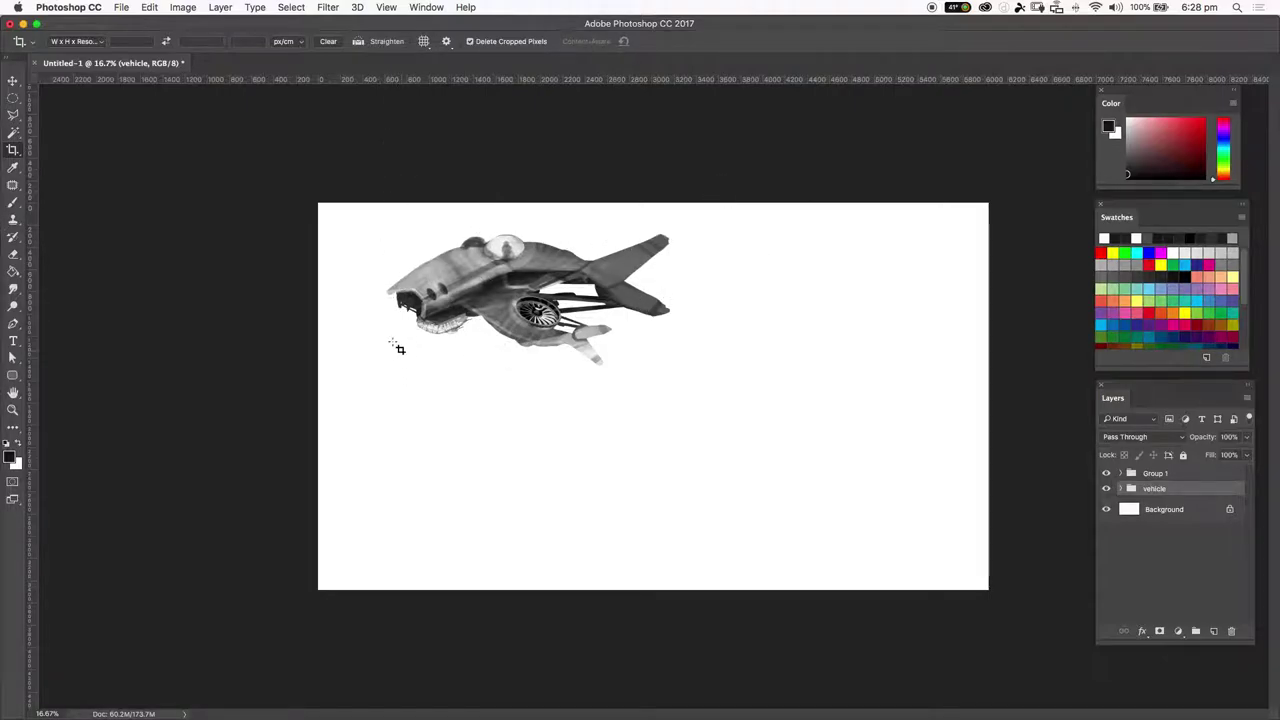
pyautogui.moveTo(33, 400); pyautogui.dragTo(391, 346)
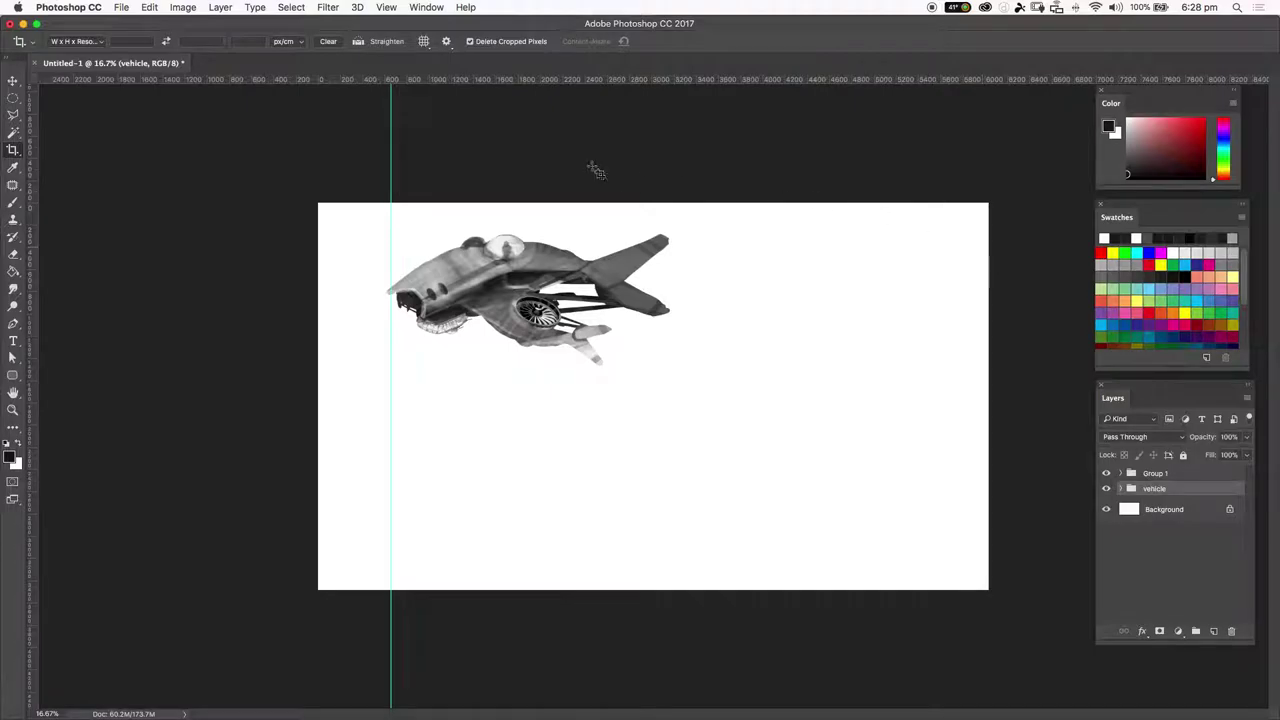
# Step: Turn off snapping and shift the vertical guide slightly left to line up with the vehicle's nose tip
pyautogui.click(358, 7)
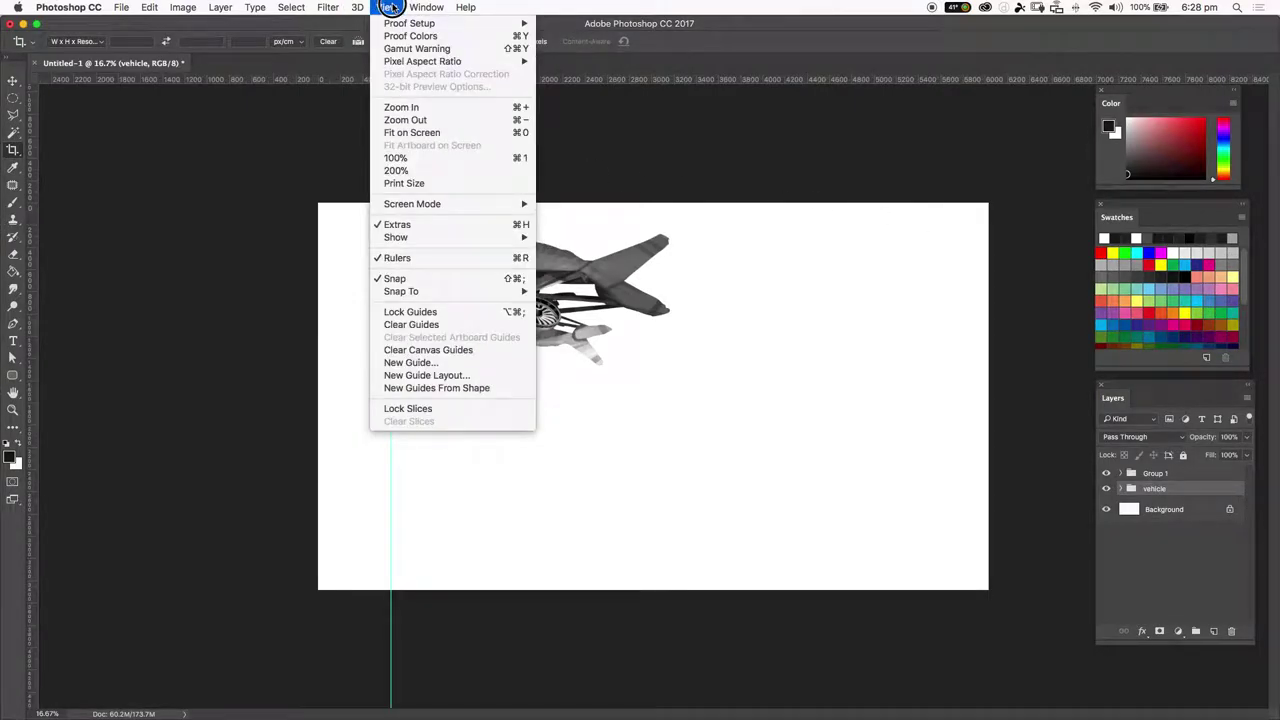
pyautogui.moveTo(437, 291)
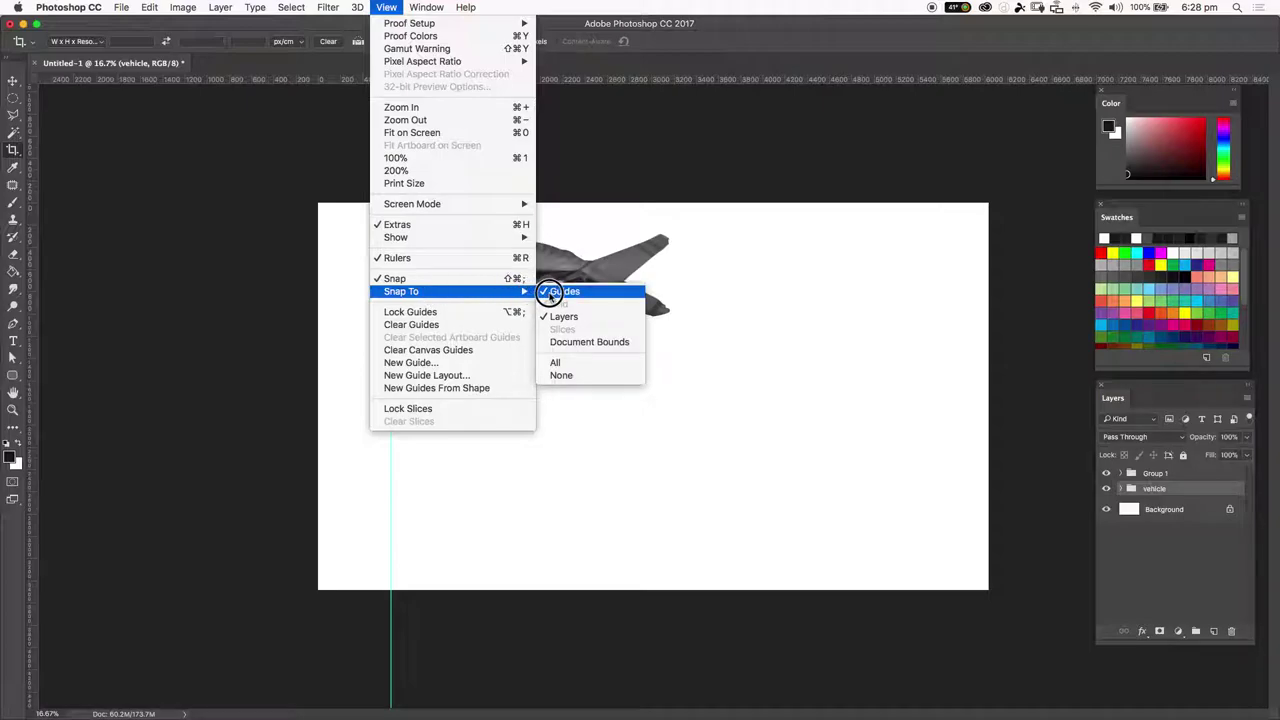
pyautogui.click(410, 280)
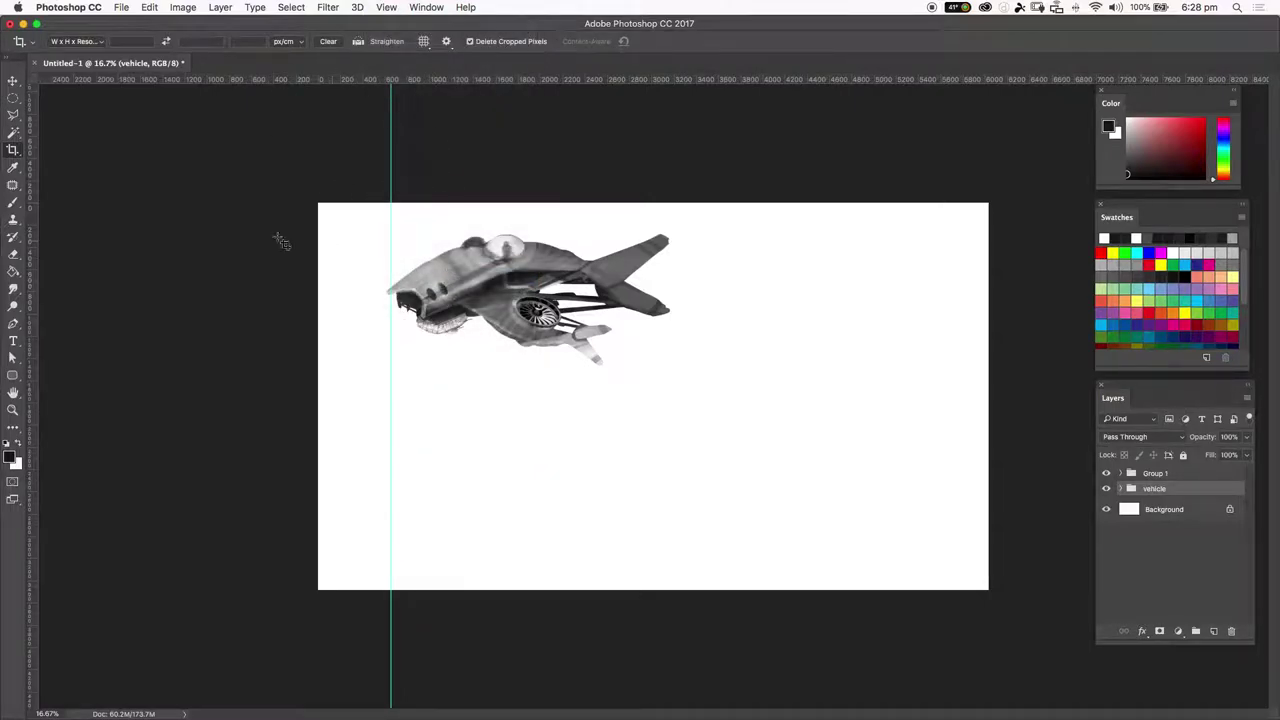
pyautogui.press('v')
pyautogui.moveTo(392, 252); pyautogui.dragTo(386, 248)
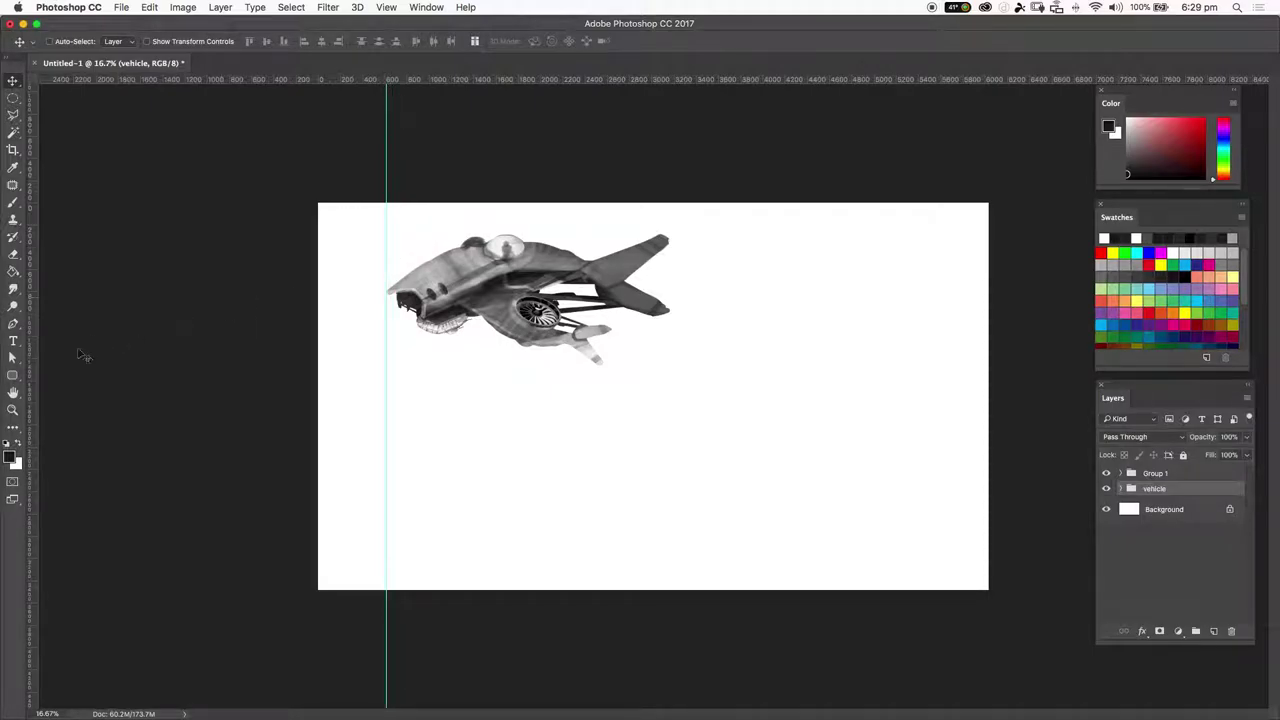
# Step: Add vertical guides at the end of the vehicle's tail and at both side edges of the cockpit dome
pyautogui.moveTo(33, 362); pyautogui.dragTo(666, 401)
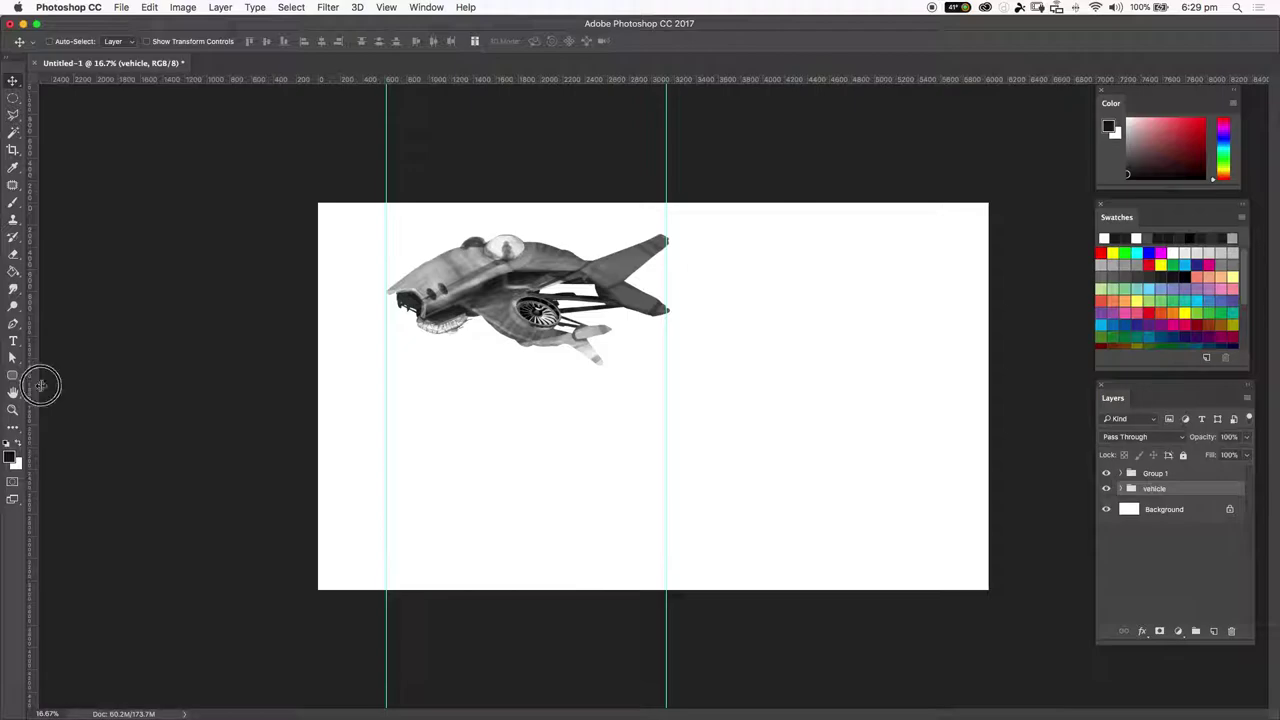
pyautogui.moveTo(33, 383); pyautogui.dragTo(524, 320)
pyautogui.moveTo(36, 392); pyautogui.dragTo(483, 337)
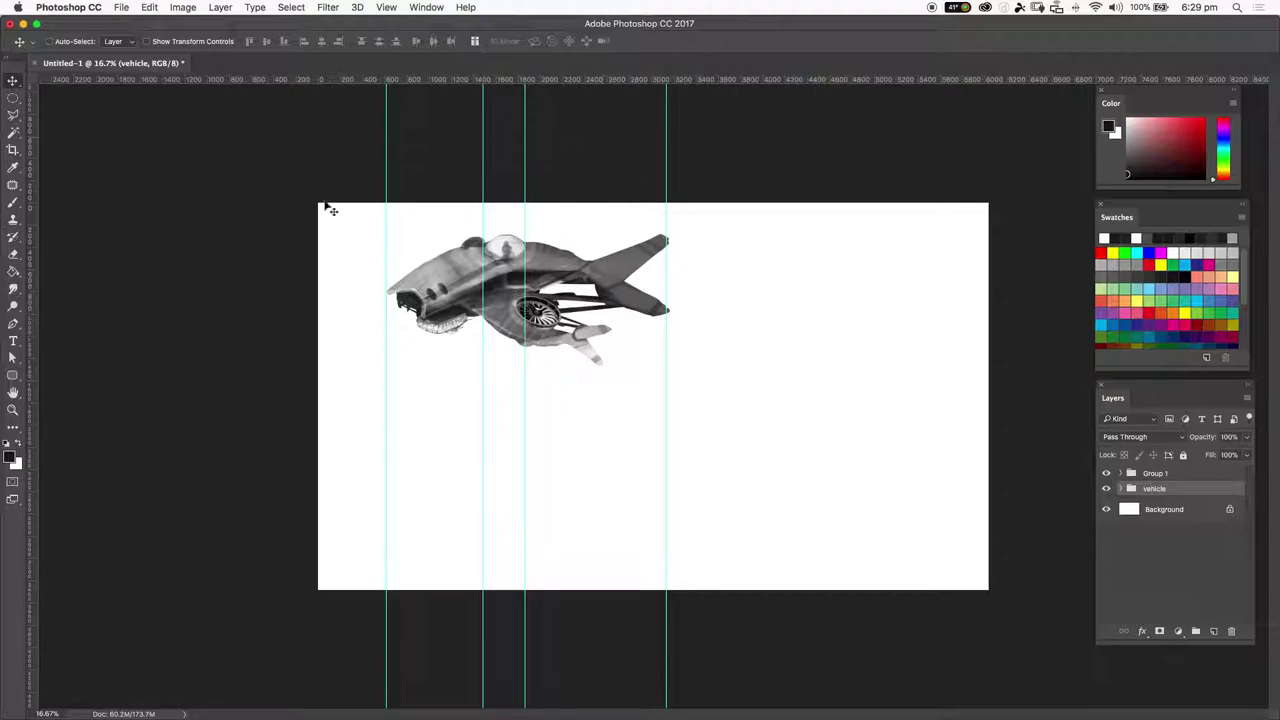
# Step: Add a new layer above the vehicle group and hide the guides
pyautogui.click(1214, 632)
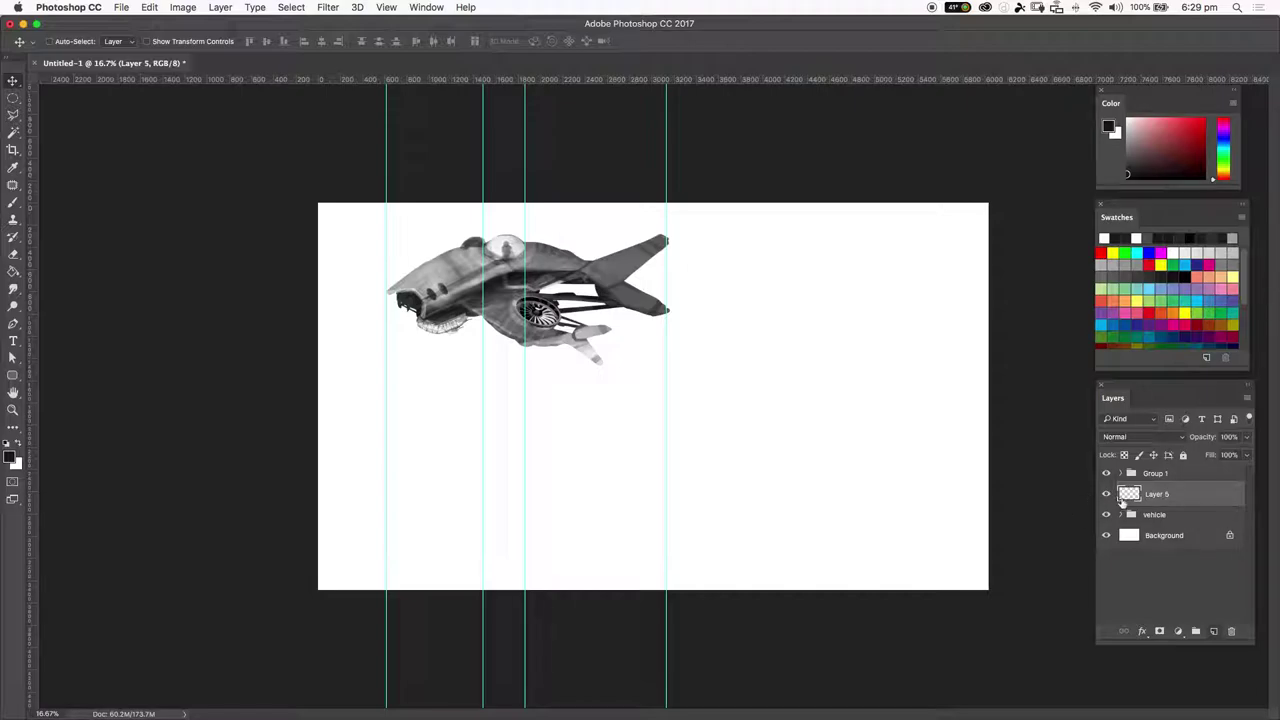
pyautogui.click(386, 7)
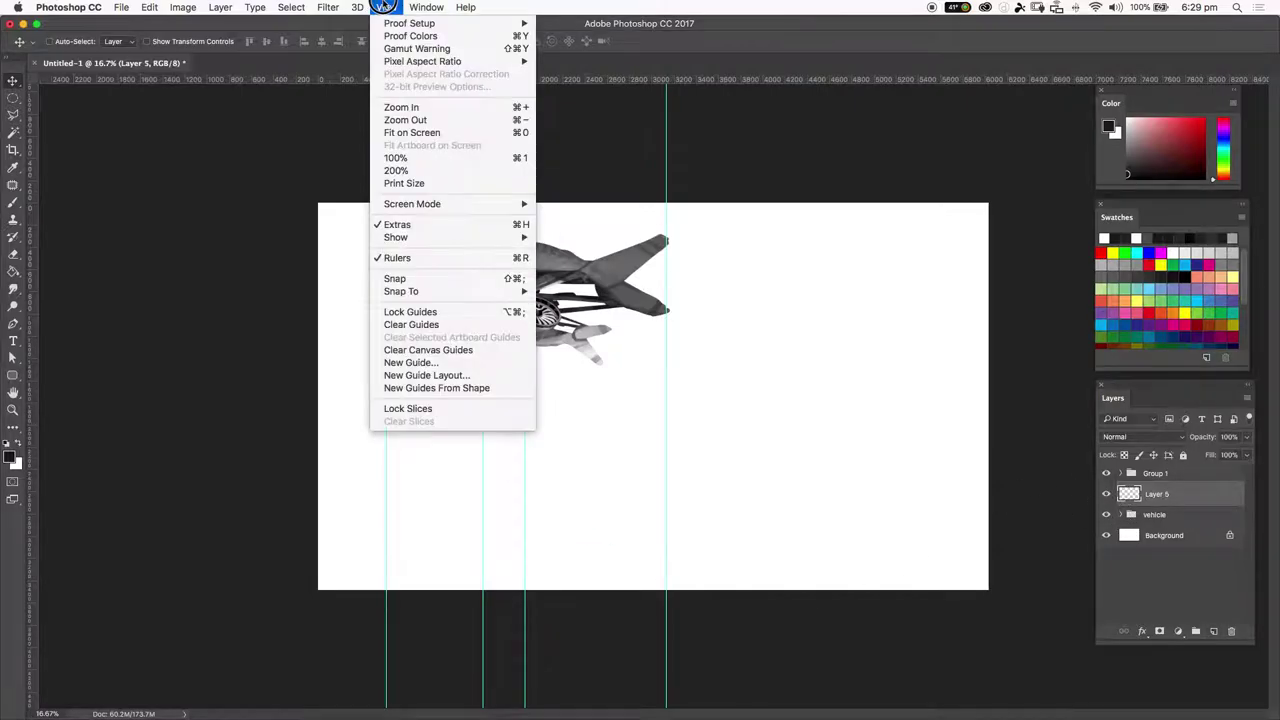
pyautogui.click(425, 224)
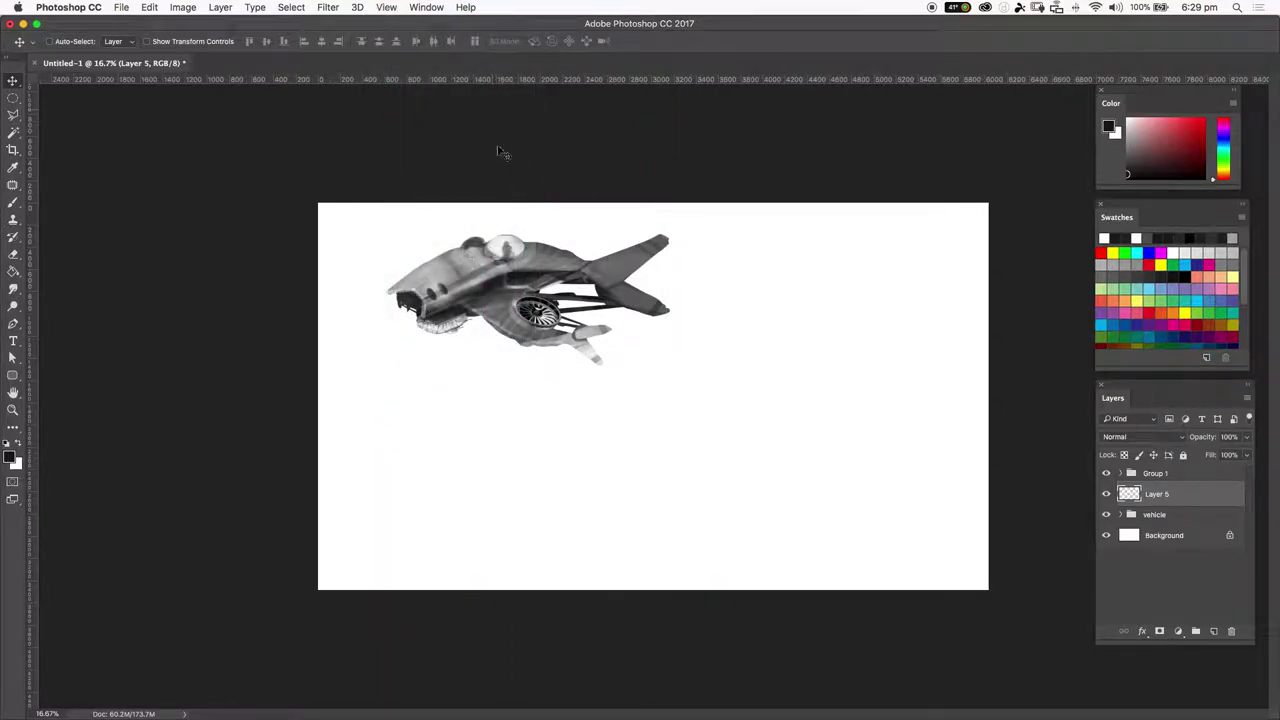
# Step: Set the foreground colour to bright blue and switch from the Brush to the Pencil tool
pyautogui.press('super+equal')
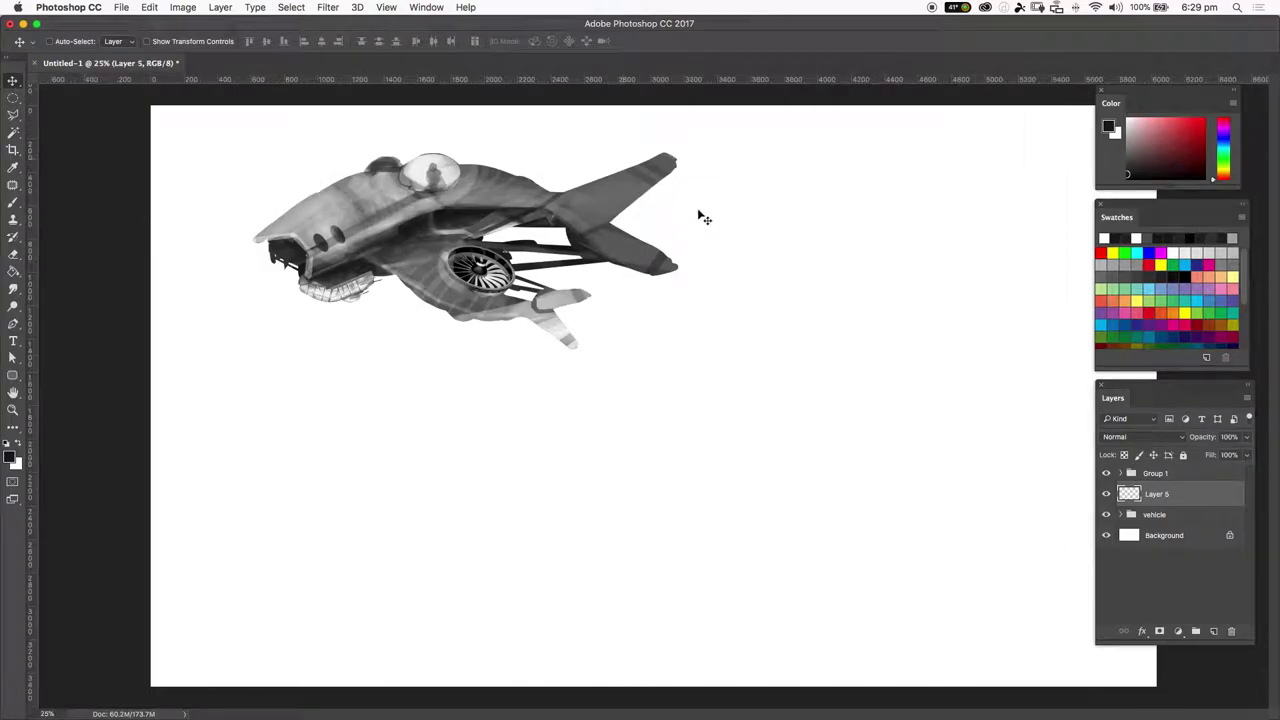
pyautogui.press('b')
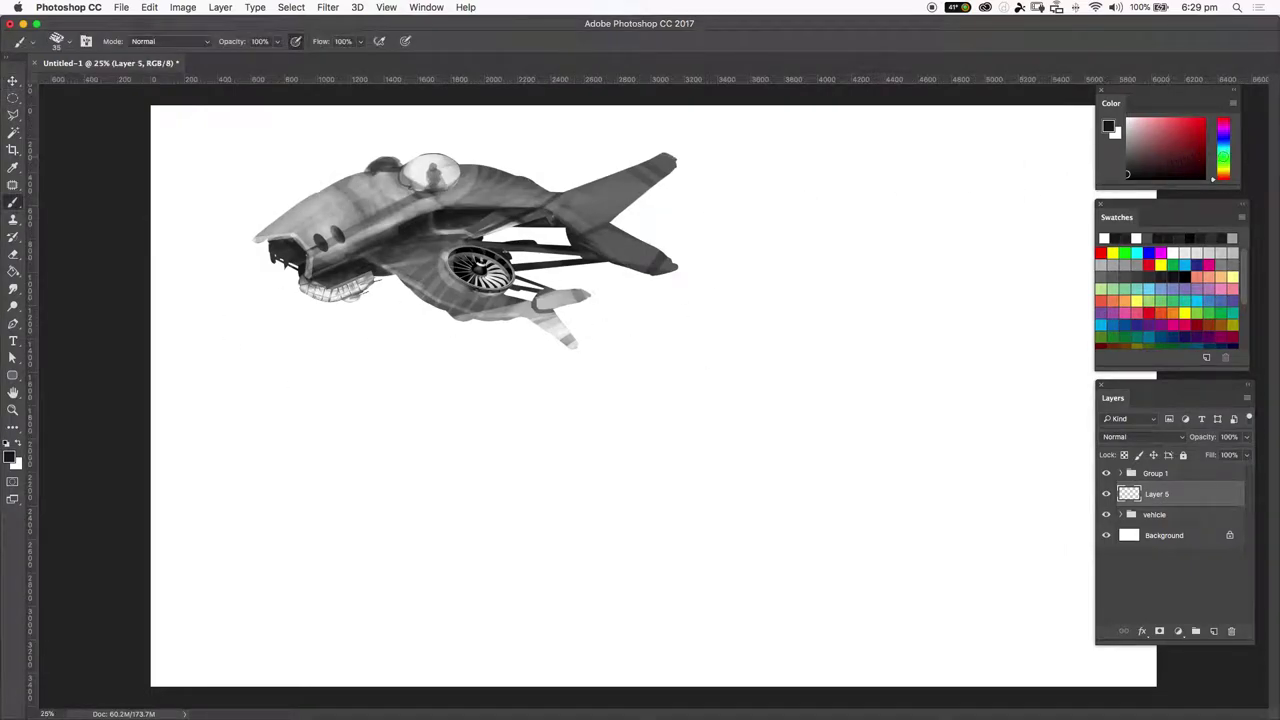
pyautogui.moveTo(1223, 160); pyautogui.dragTo(1223, 146)
pyautogui.click(1203, 120)
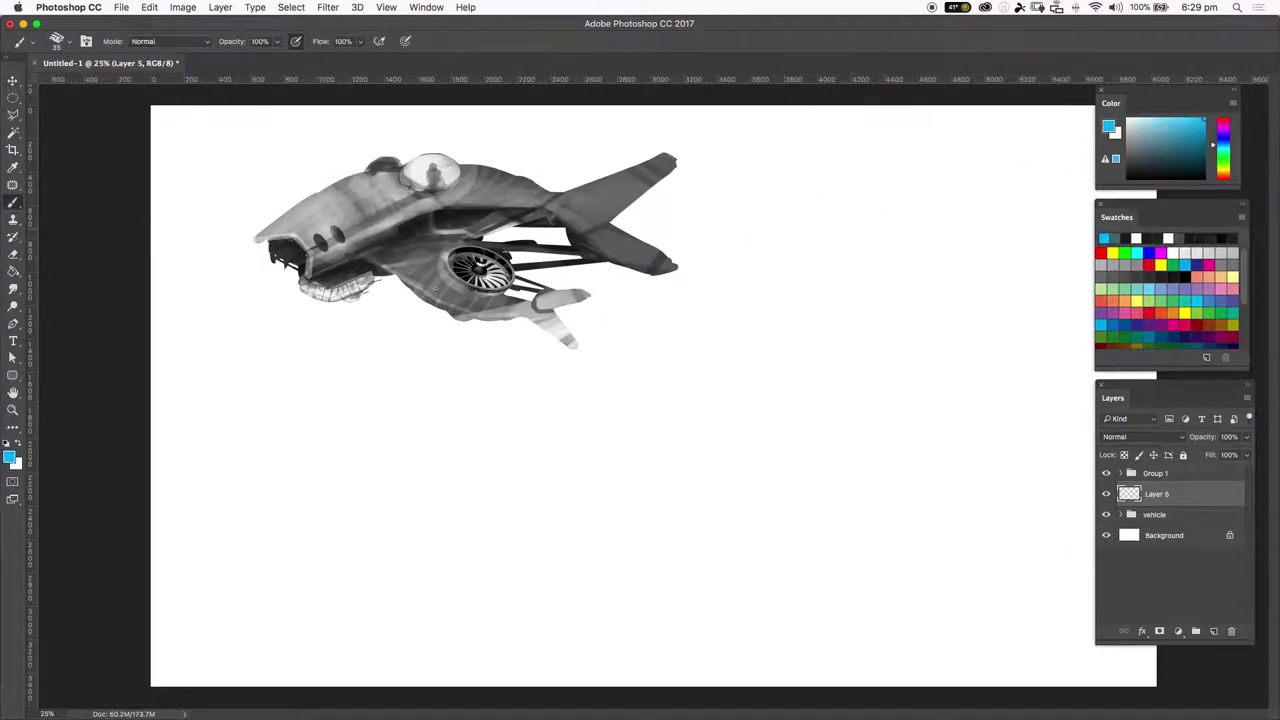
pyautogui.rightClick(246, 196)
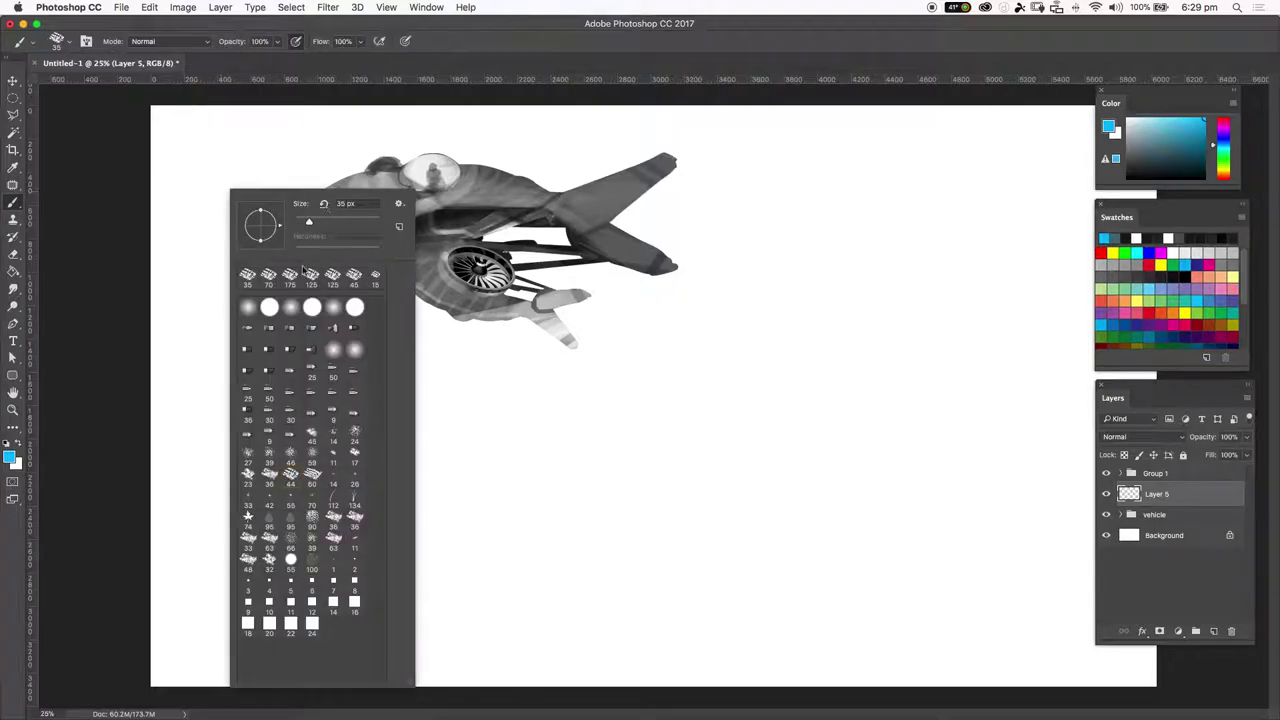
pyautogui.click(15, 204)
pyautogui.click(53, 214)
pyautogui.moveTo(55, 213); pyautogui.dragTo(55, 213)
pyautogui.moveTo(245, 148); pyautogui.dragTo(218, 350)
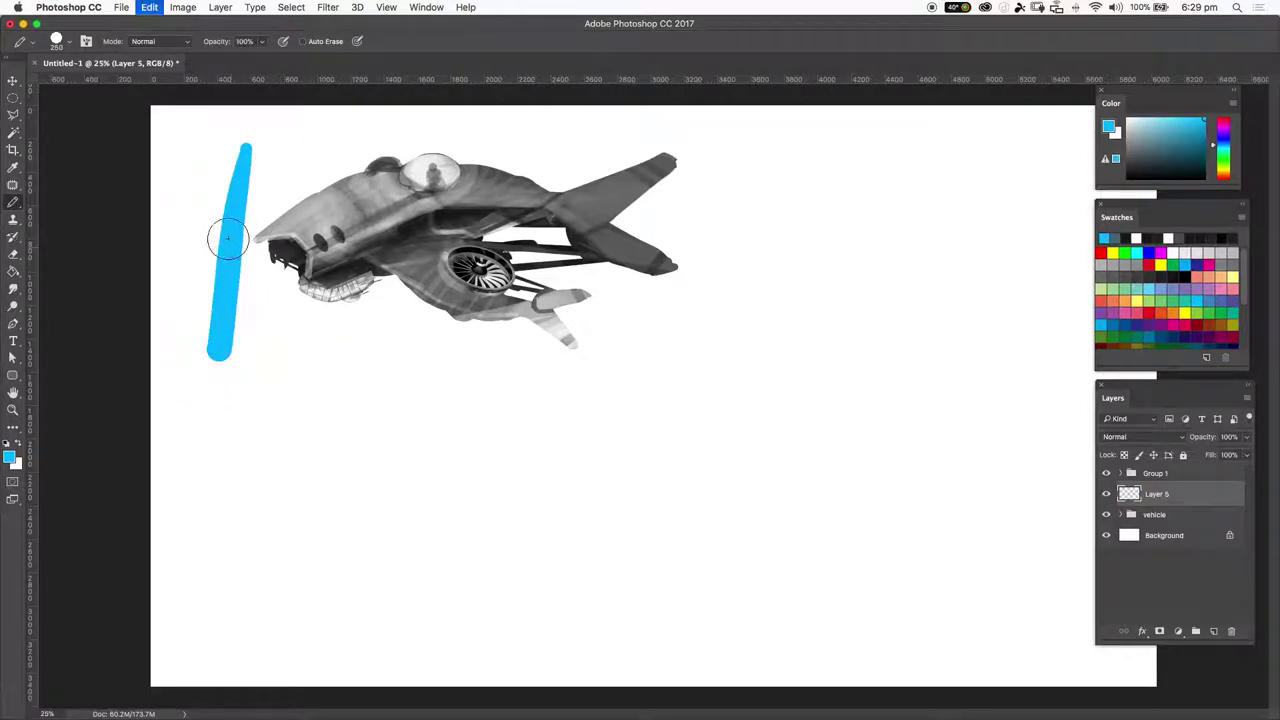
pyautogui.press('super+z')
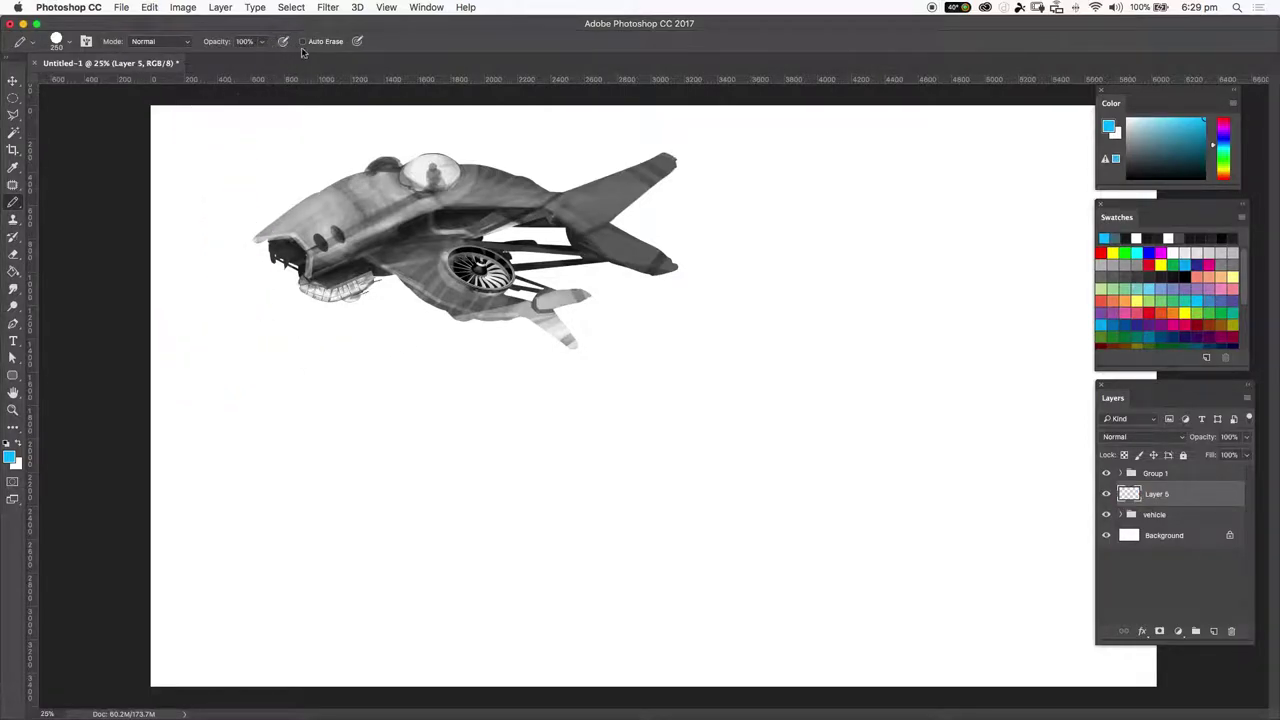
pyautogui.moveTo(218, 126); pyautogui.dragTo(214, 243)
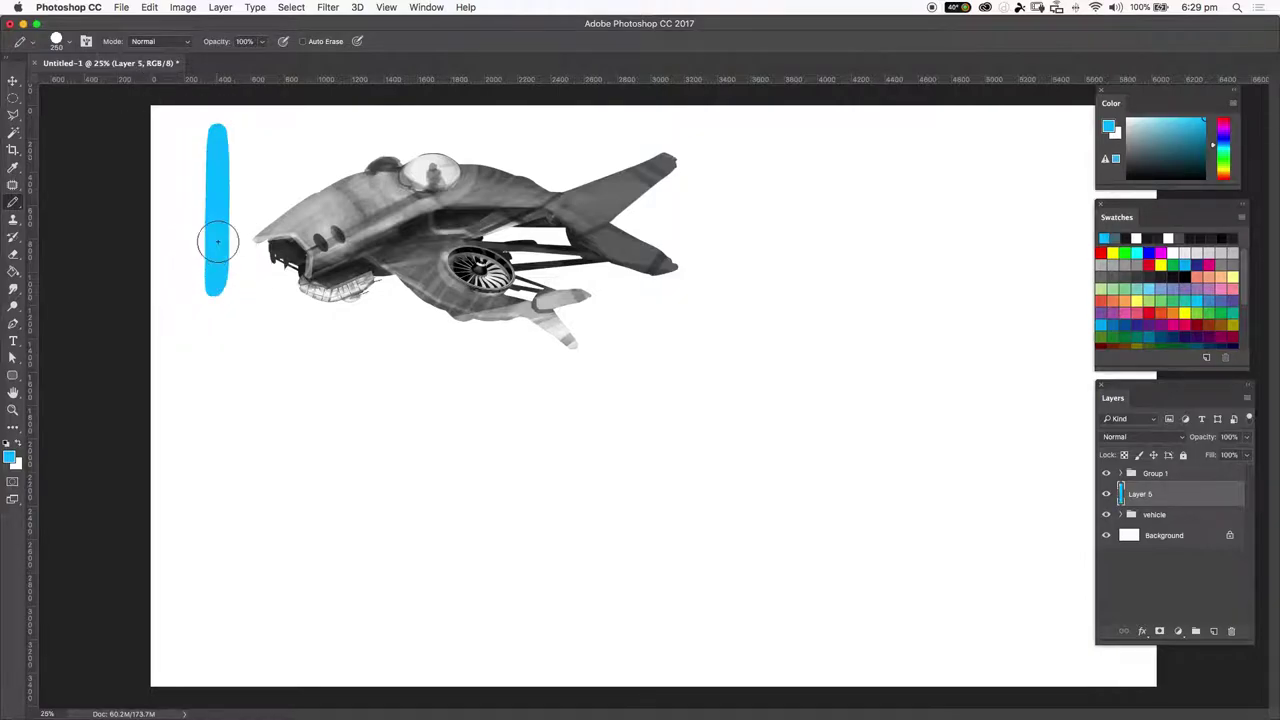
pyautogui.press('super+z')
pyautogui.moveTo(245, 198); pyautogui.dragTo(350, 133)
pyautogui.press('super+z')
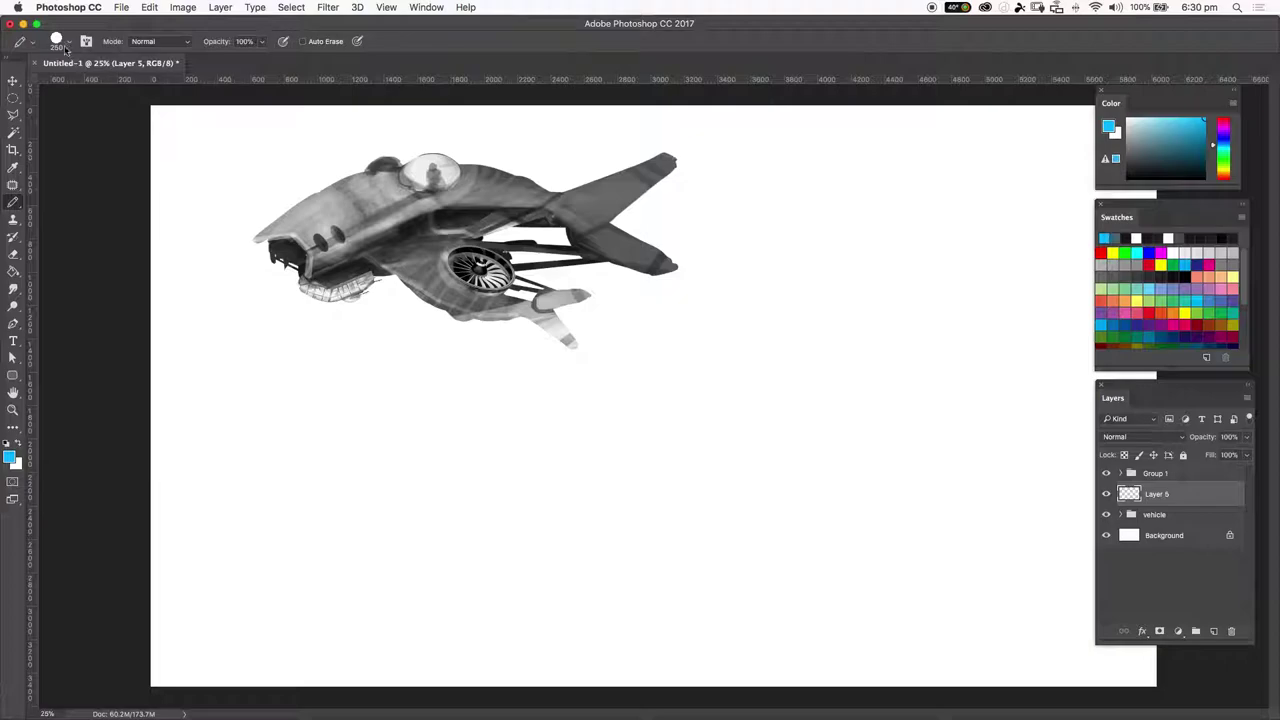
pyautogui.click(66, 41)
pyautogui.click(86, 41)
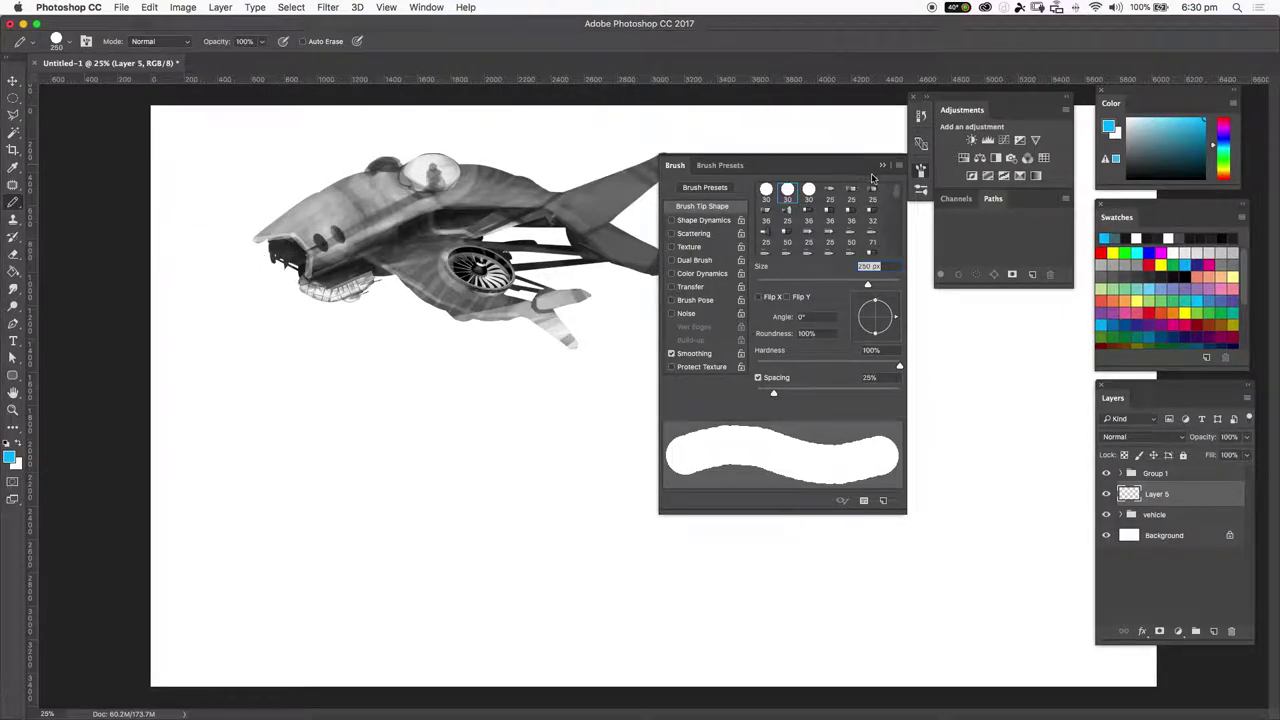
pyautogui.click(882, 165)
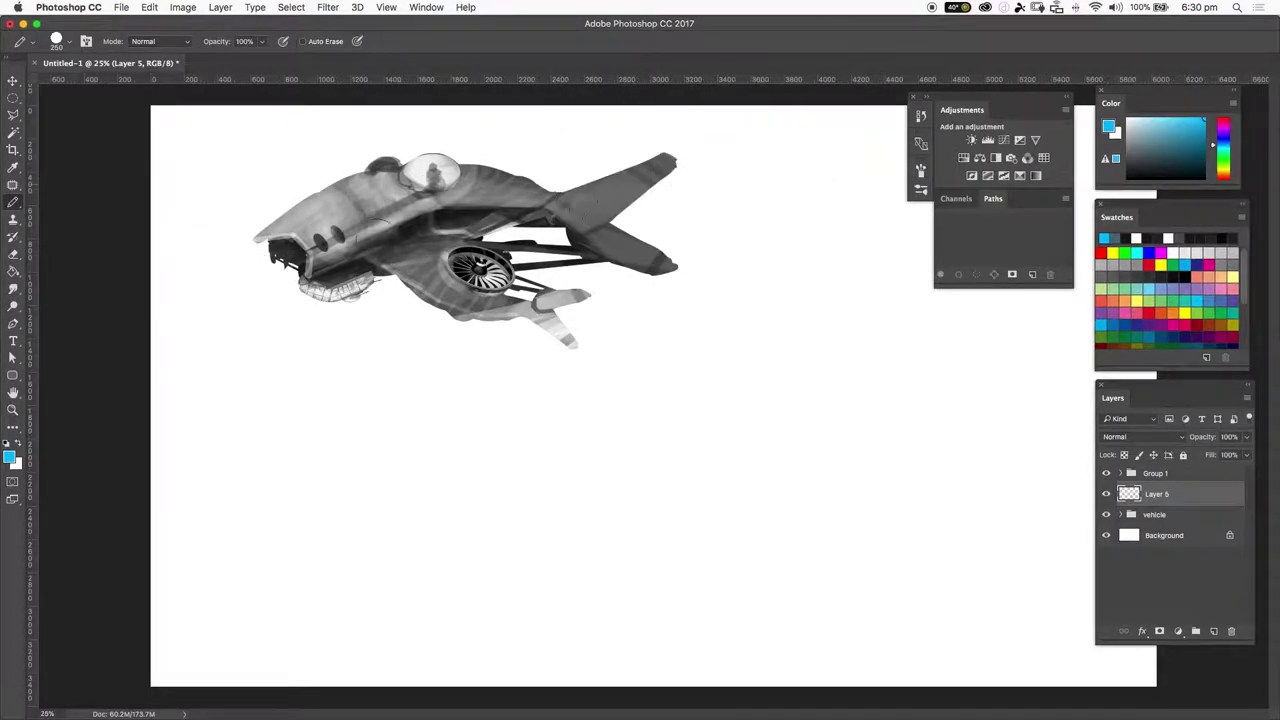
# Step: Reduce the pencil size to 9 px for thin construction lines
pyautogui.press('[')
pyautogui.press('[')
pyautogui.press('[')
pyautogui.press('[')
pyautogui.press('[')
pyautogui.press('[')
pyautogui.press('[')
pyautogui.press('[')
pyautogui.press('[')
pyautogui.press('[')
pyautogui.press('[')
pyautogui.click(258, 233)
pyautogui.press('super+z')
pyautogui.moveTo(254, 237); pyautogui.dragTo(254, 303)
pyautogui.keyDown('shift'); pyautogui.rightClick(262, 276); pyautogui.keyUp('shift')
pyautogui.click(242, 382)
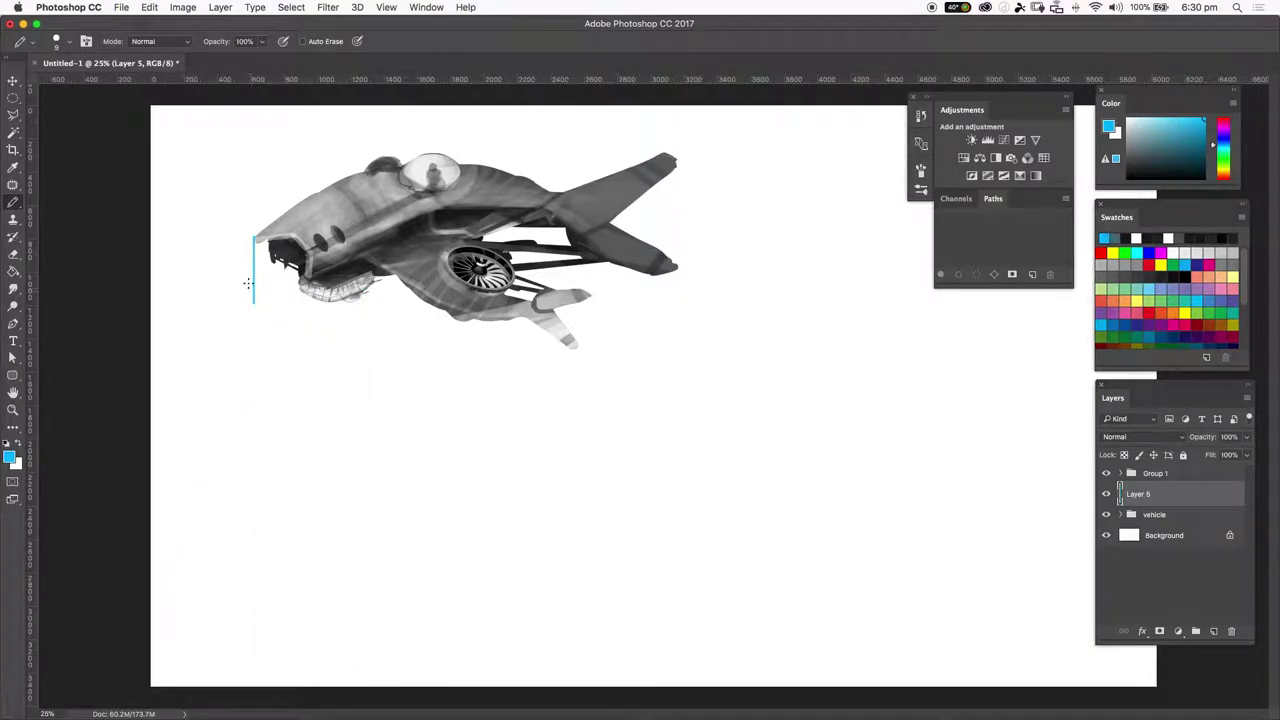
pyautogui.press('super+z')
pyautogui.moveTo(253, 235); pyautogui.dragTo(280, 686)
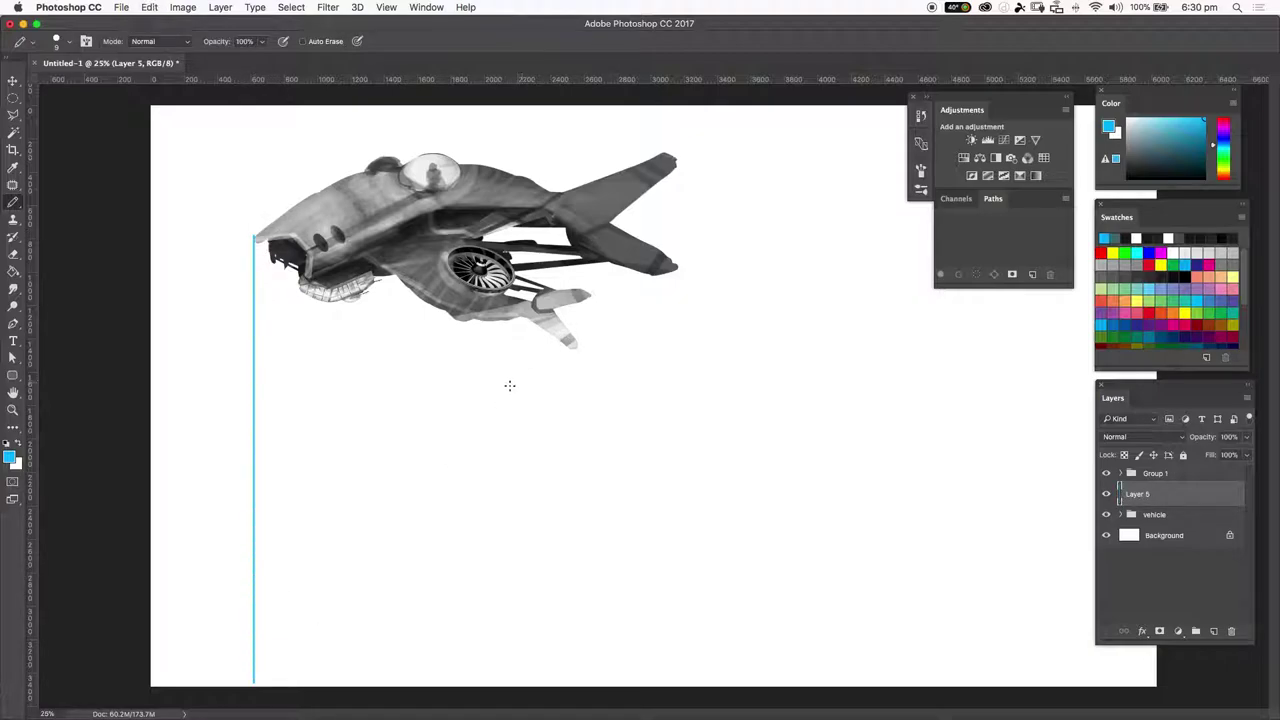
pyautogui.press('super+z')
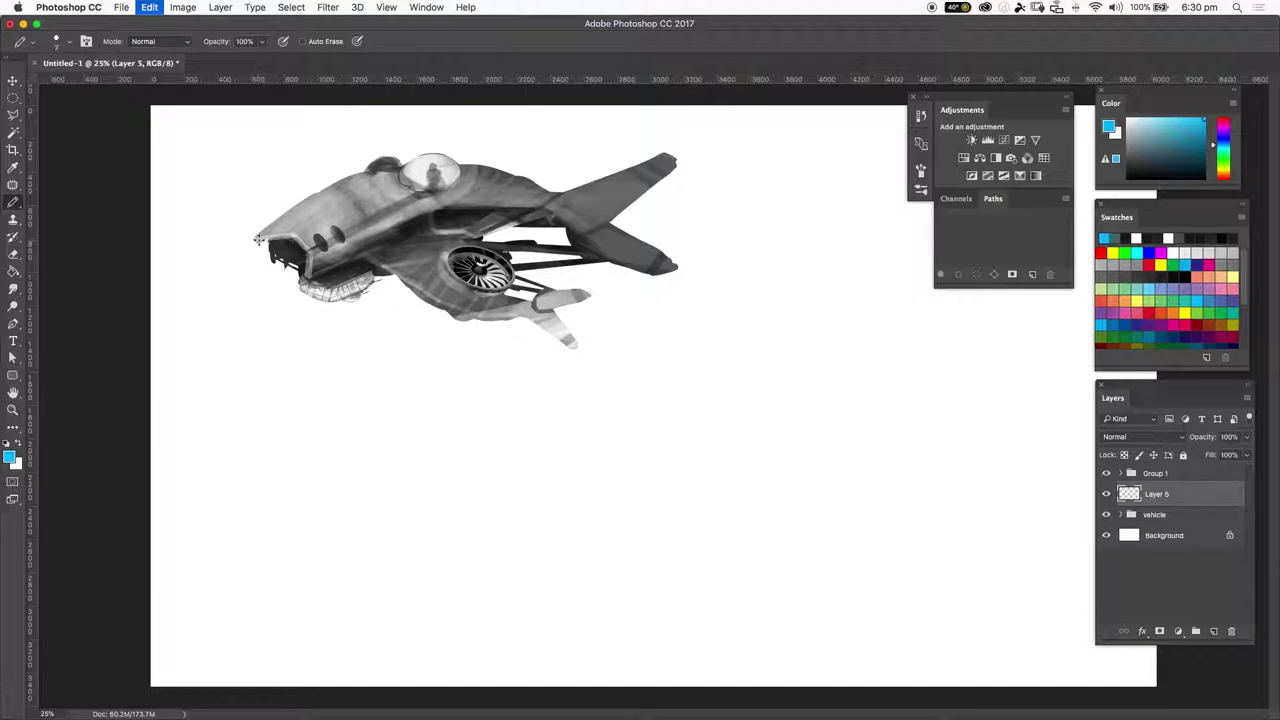
# Step: Draw thin vertical blue lines down the canvas from the vehicle's nose tip and from the end of its tail
pyautogui.moveTo(253, 233); pyautogui.dragTo(262, 668)
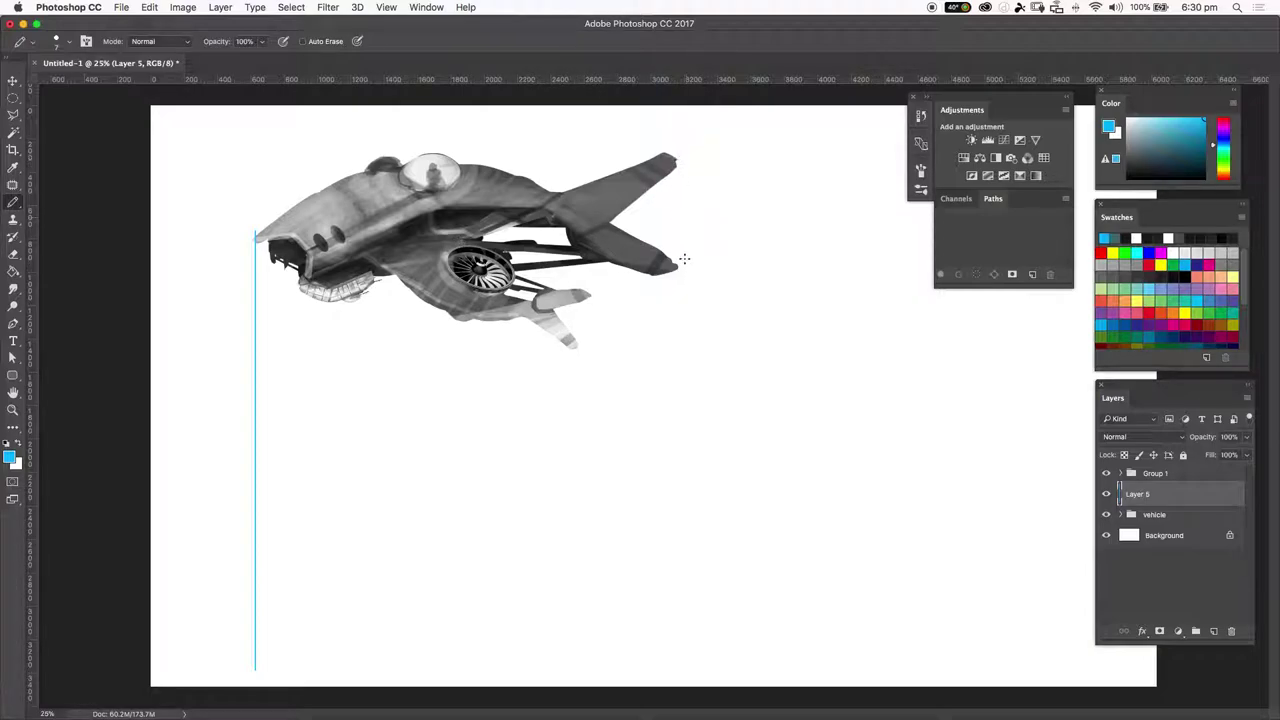
pyautogui.moveTo(679, 239); pyautogui.dragTo(679, 605)
pyautogui.press('super+z')
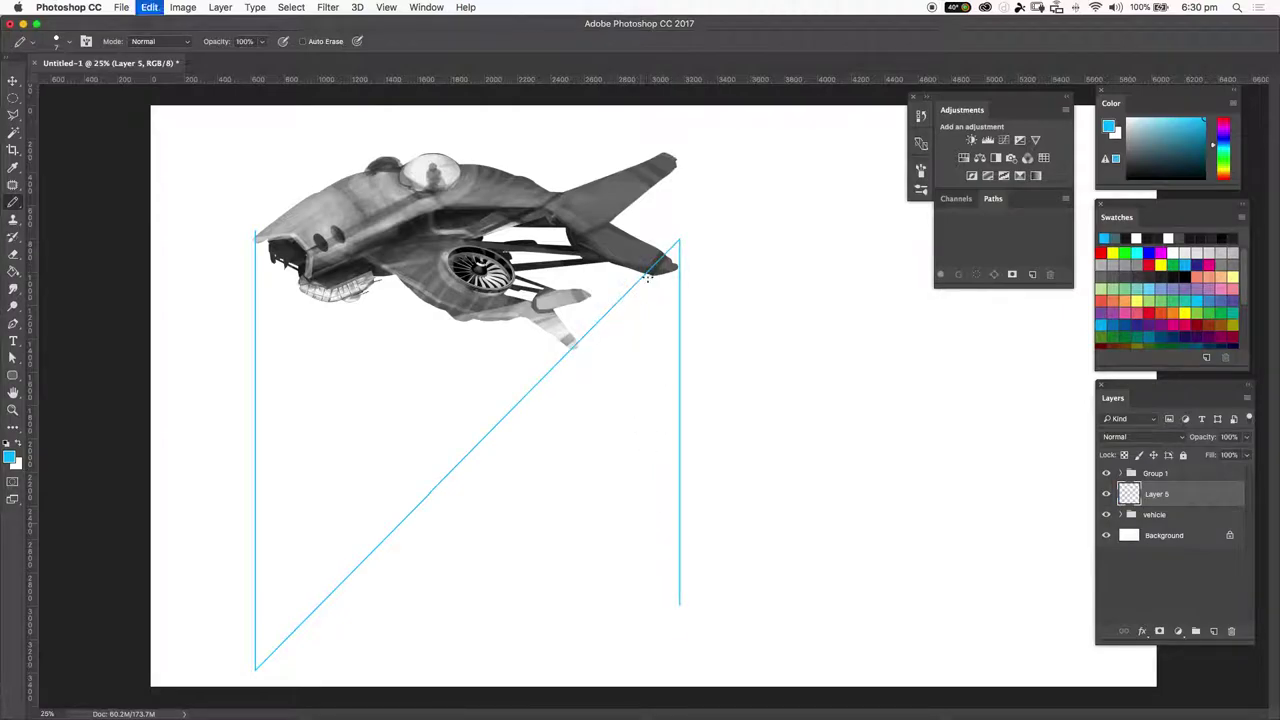
pyautogui.press('super+alt+z')
pyautogui.moveTo(680, 218)
pyautogui.mouseDown()
pyautogui.moveTo(692, 606)
pyautogui.moveTo(681, 626)
pyautogui.mouseUp()
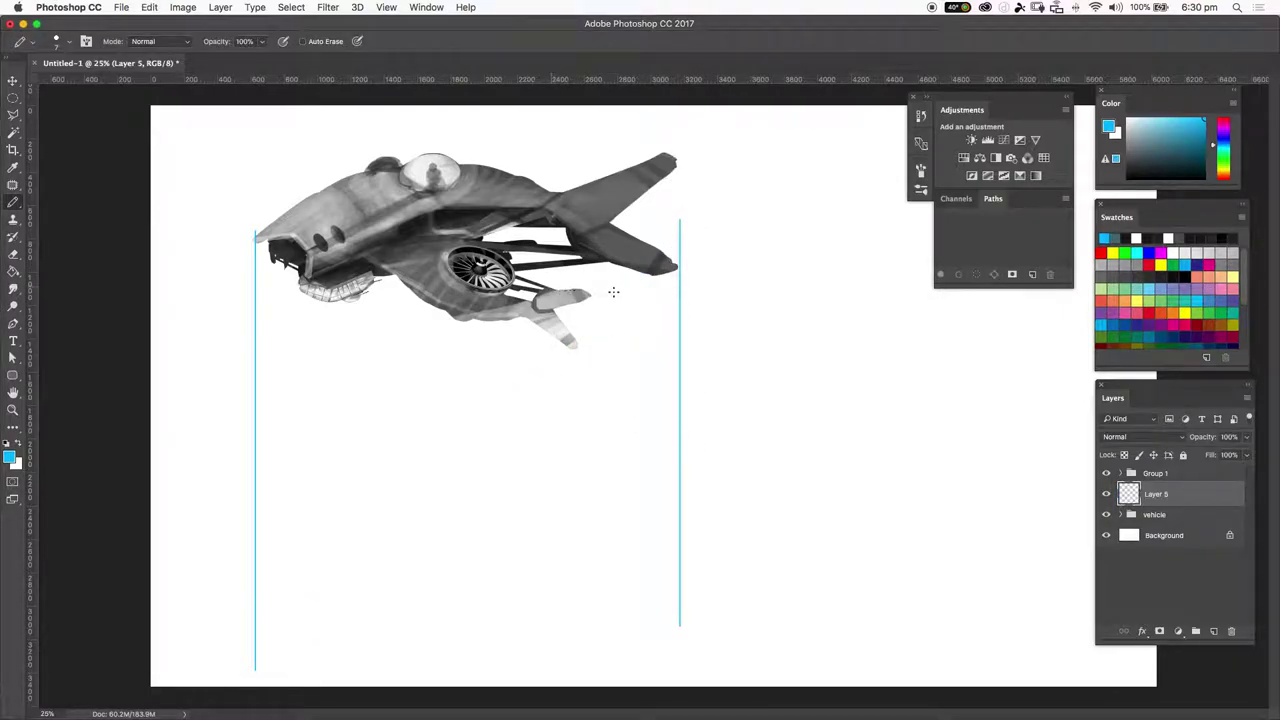
# Step: Draw vertical lines down from the lower rear fin tip, both cockpit dome edges, the back of the lower jaw and both turbine edges
pyautogui.moveTo(593, 294); pyautogui.dragTo(593, 700)
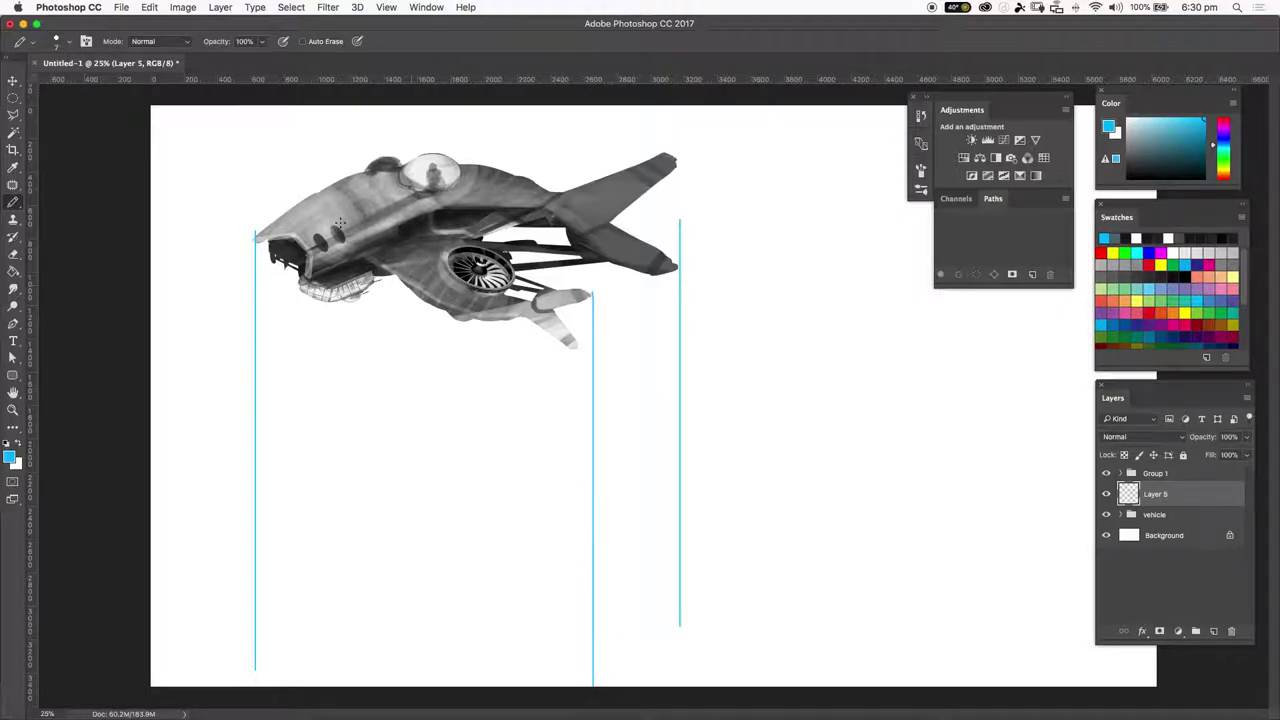
pyautogui.moveTo(461, 160)
pyautogui.mouseDown()
pyautogui.moveTo(460, 437)
pyautogui.moveTo(480, 690)
pyautogui.mouseUp()
pyautogui.moveTo(397, 167); pyautogui.dragTo(417, 688)
pyautogui.moveTo(364, 259); pyautogui.dragTo(404, 688)
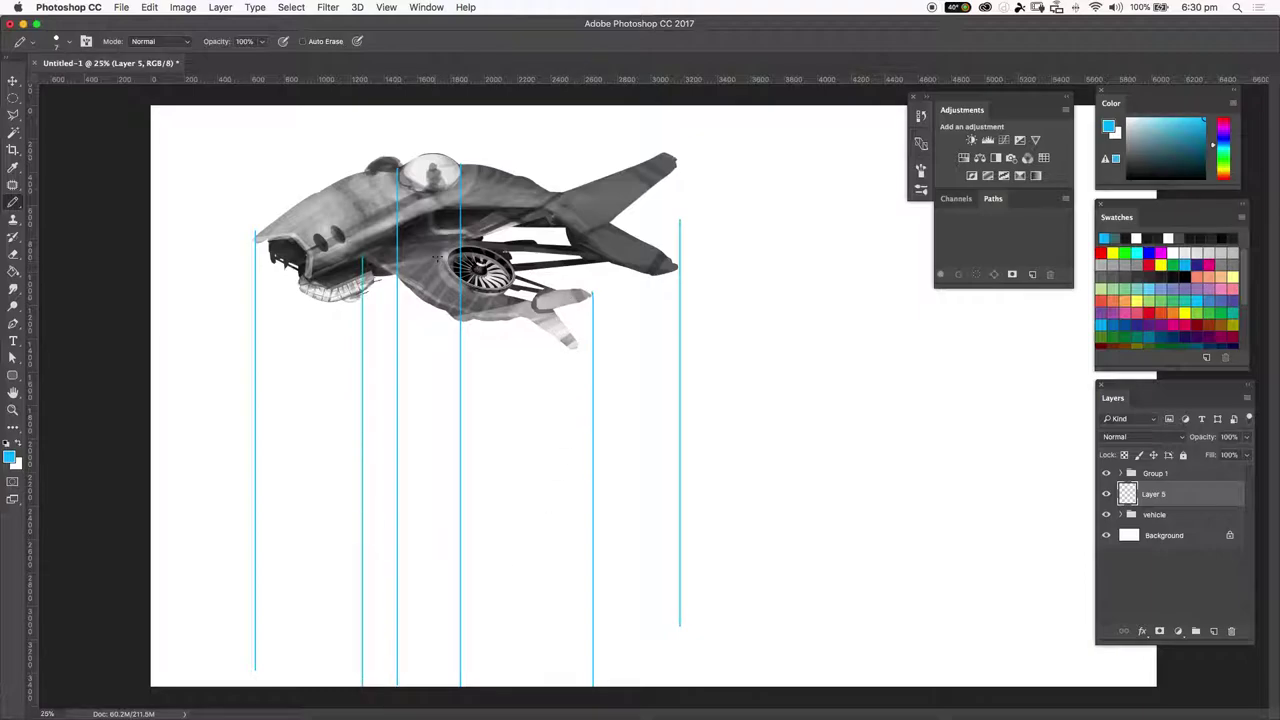
pyautogui.moveTo(444, 256)
pyautogui.mouseDown()
pyautogui.moveTo(469, 550)
pyautogui.moveTo(549, 497)
pyautogui.mouseUp()
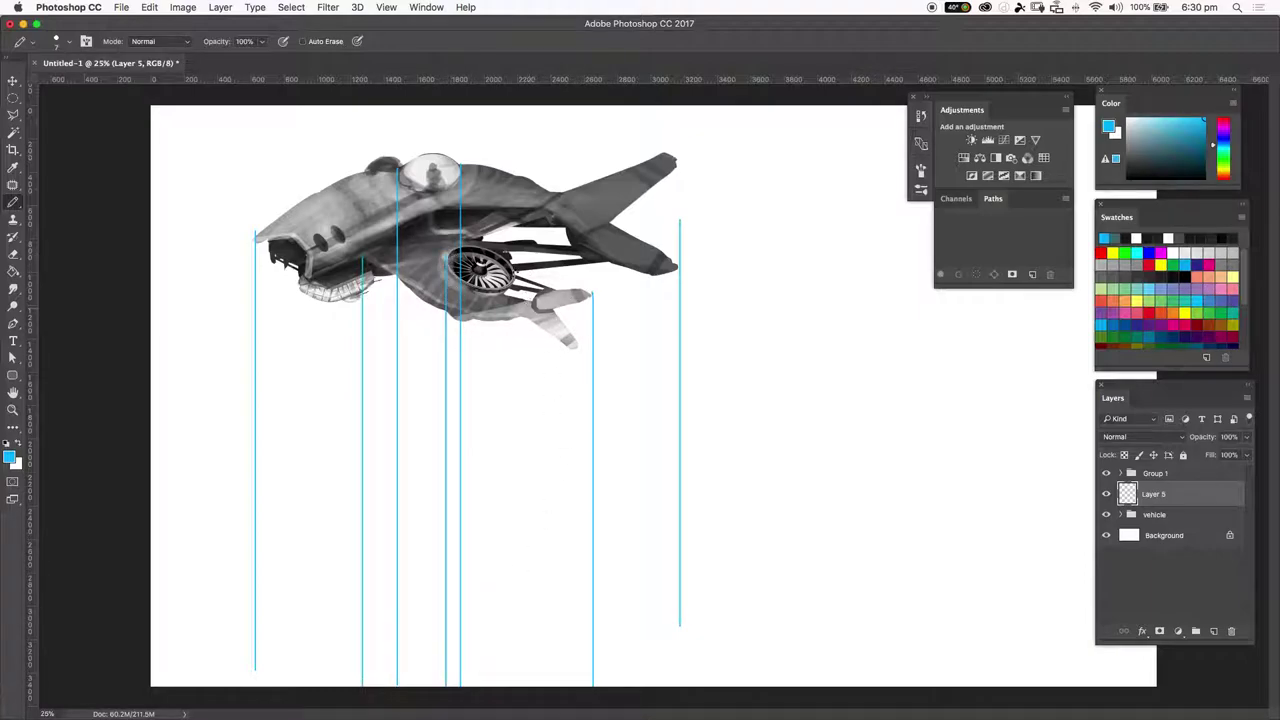
pyautogui.moveTo(513, 262); pyautogui.dragTo(525, 706)
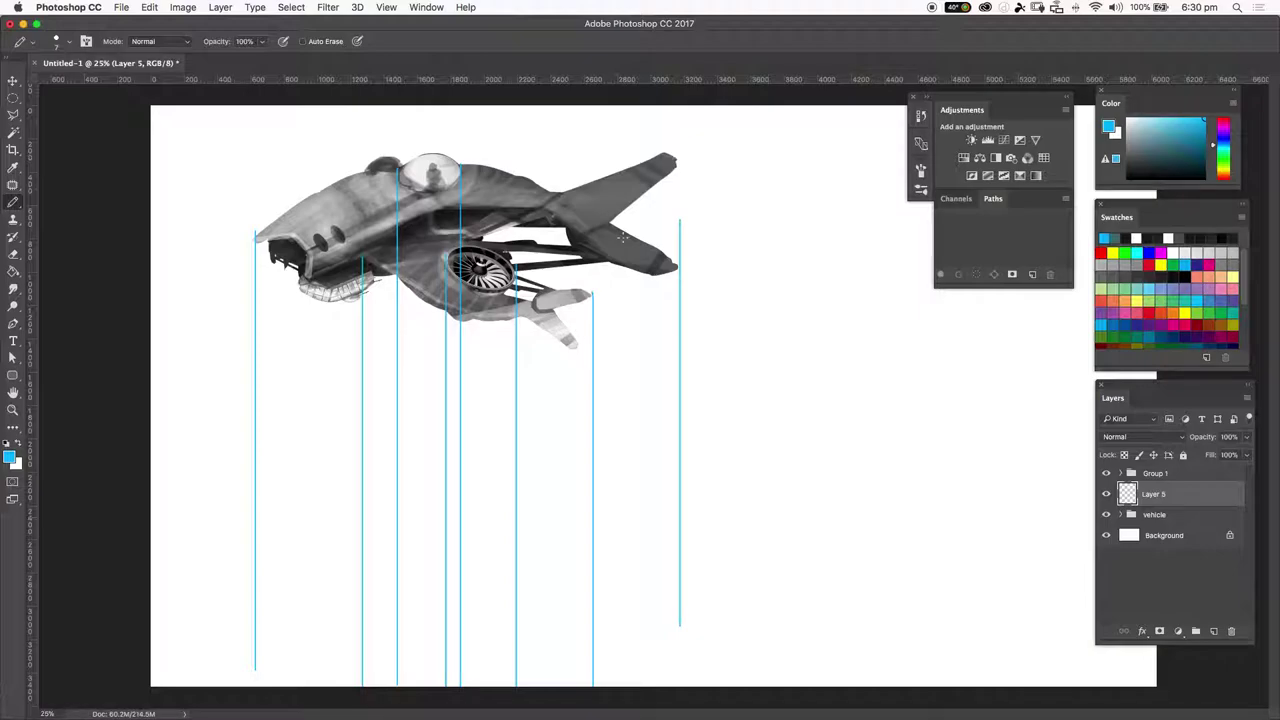
# Step: Add a new empty layer and place it directly below the layer with the blue construction lines
pyautogui.moveTo(1208, 439)
pyautogui.mouseDown()
pyautogui.moveTo(1186, 441)
pyautogui.moveTo(1229, 440)
pyautogui.mouseUp()
pyautogui.click(1106, 494)
pyautogui.click(1106, 494)
pyautogui.click(1212, 631)
pyautogui.moveTo(1184, 494); pyautogui.dragTo(1178, 540)
# Step: Rename the construction line layer as limework and give it a blue colour label
pyautogui.doubleClick(1158, 494)
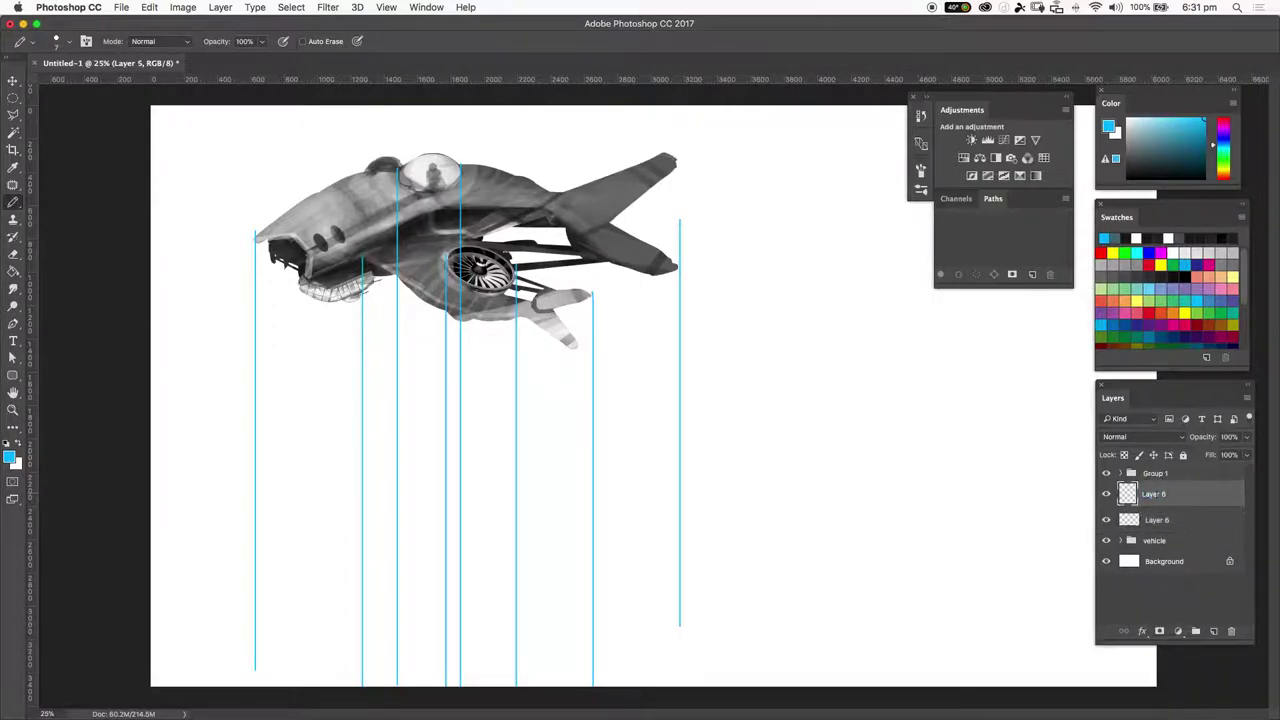
pyautogui.press('BackSpace')
pyautogui.write('linework')
pyautogui.press('Return')
pyautogui.rightClick(1166, 510)
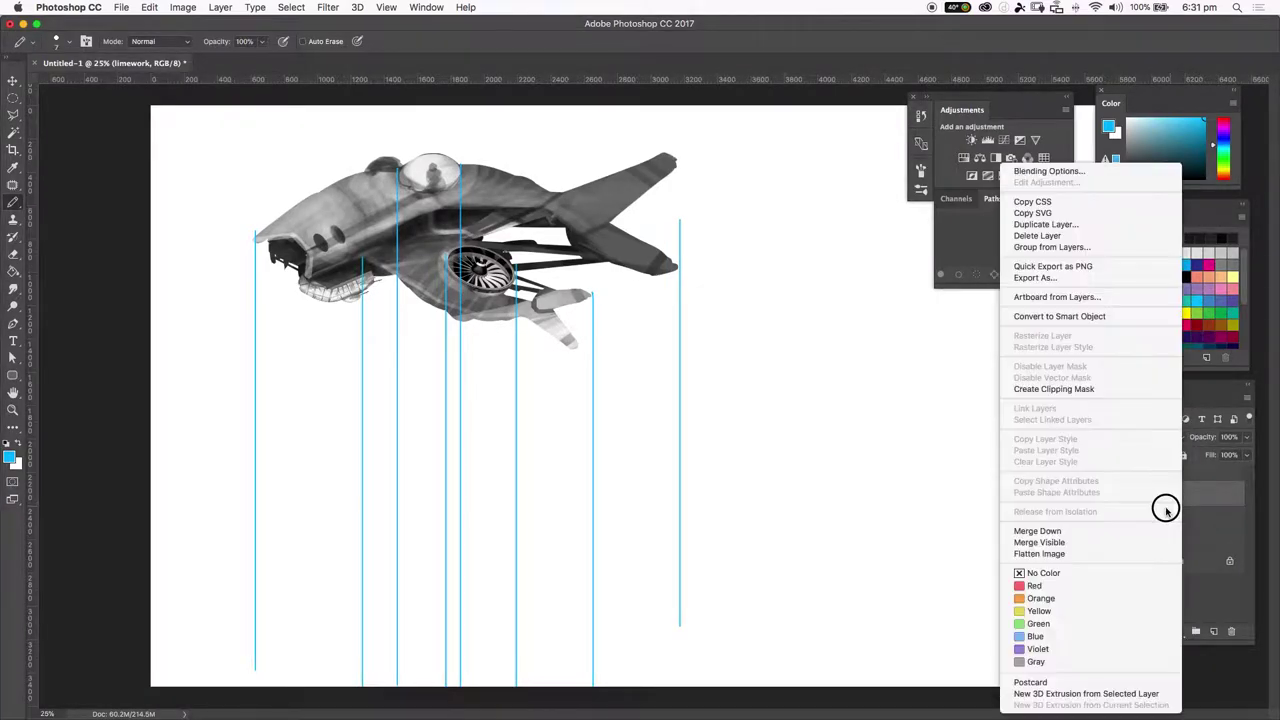
pyautogui.click(1036, 636)
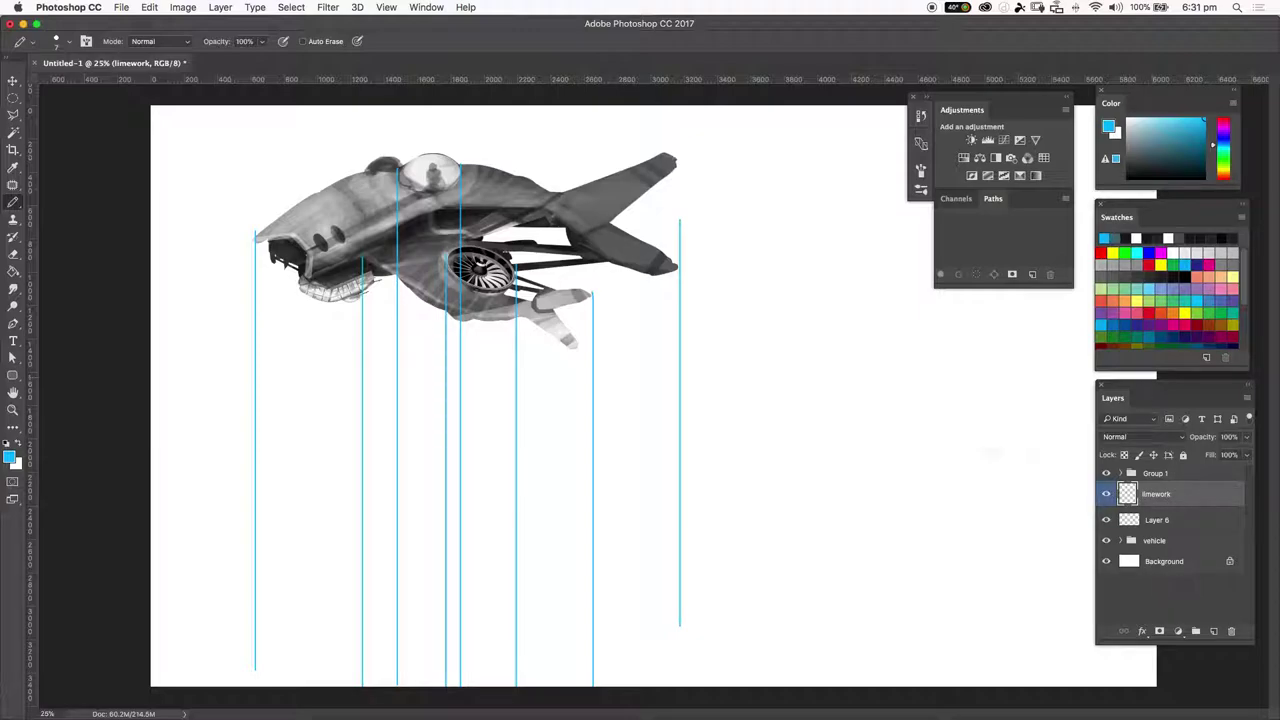
# Step: Correct the blue-labelled layer's name to linework and select Layer 6 below it
pyautogui.click(1140, 520)
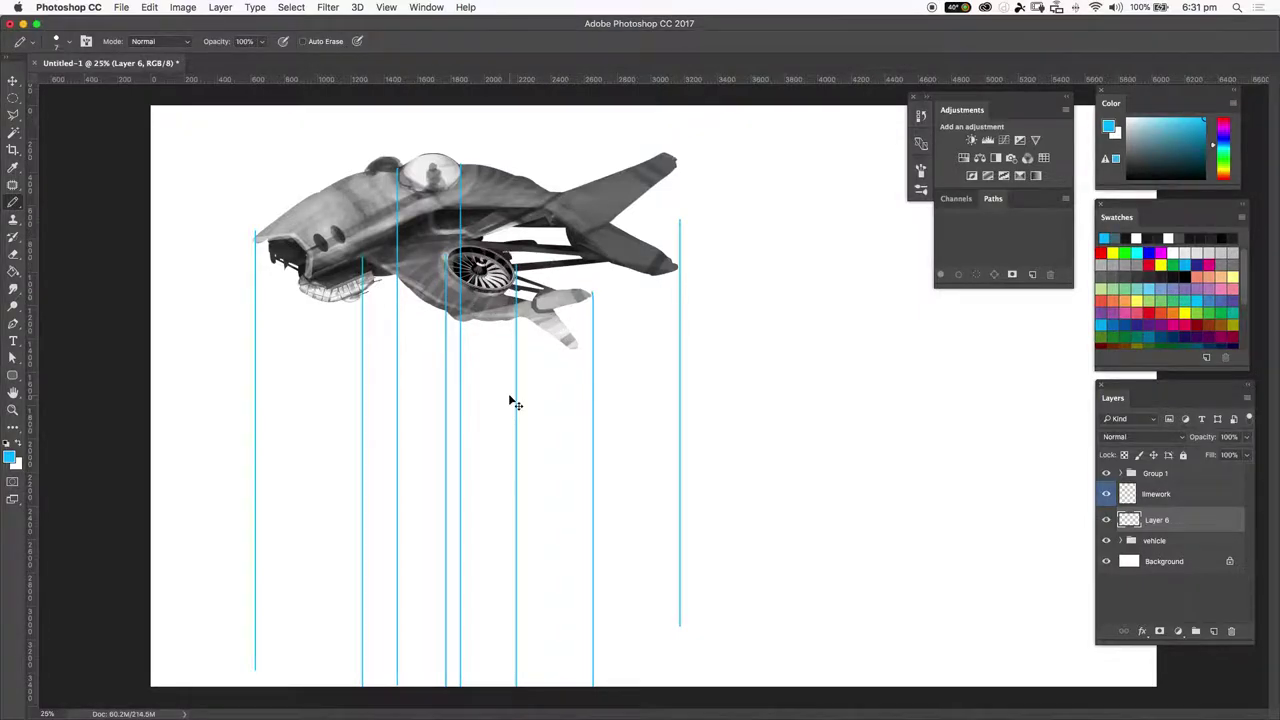
pyautogui.press('super+minus')
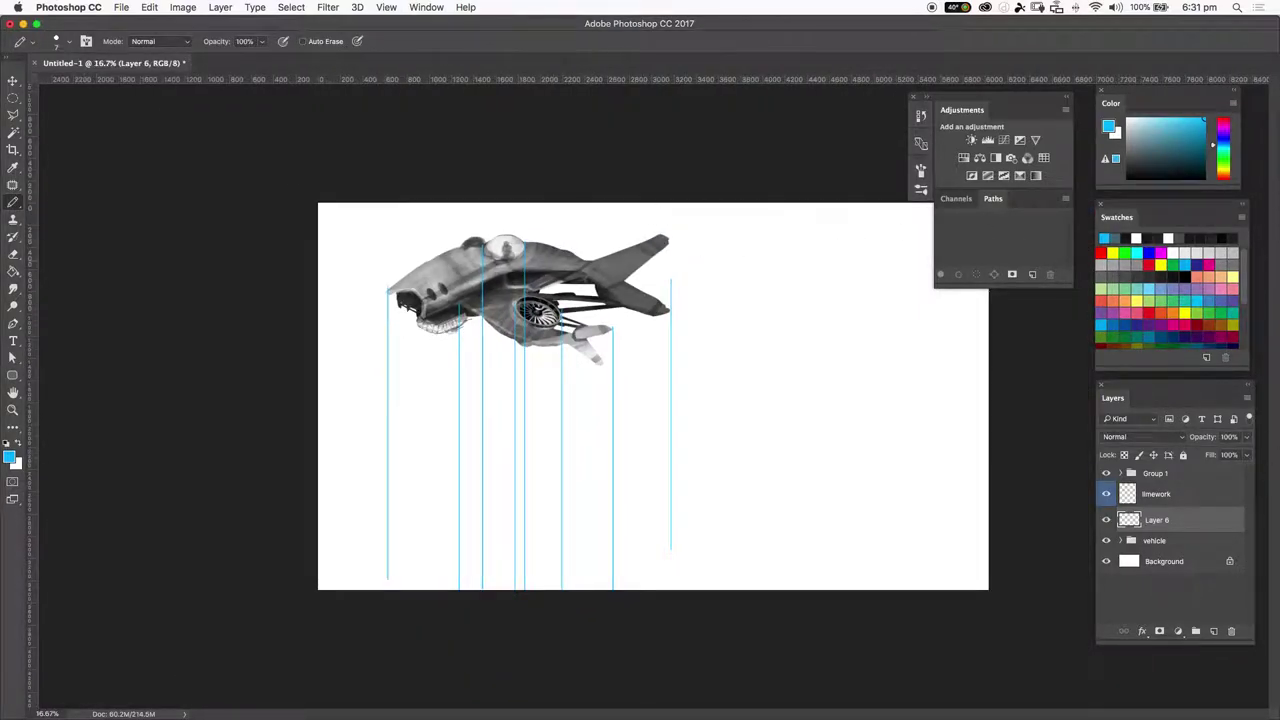
pyautogui.click(1139, 500)
pyautogui.doubleClick(1156, 494)
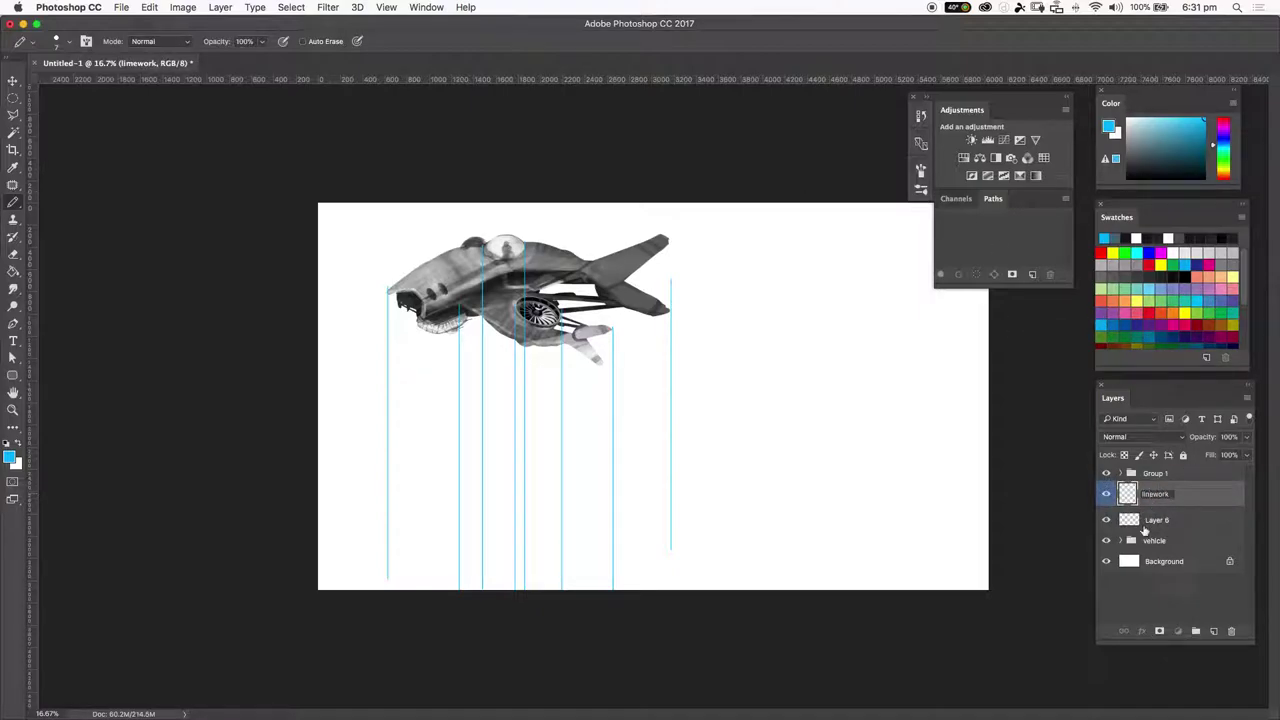
pyautogui.click(1146, 522)
# Step: Examine the vehicle group's visibility and the layers it contains
pyautogui.click(1106, 540)
pyautogui.click(1106, 540)
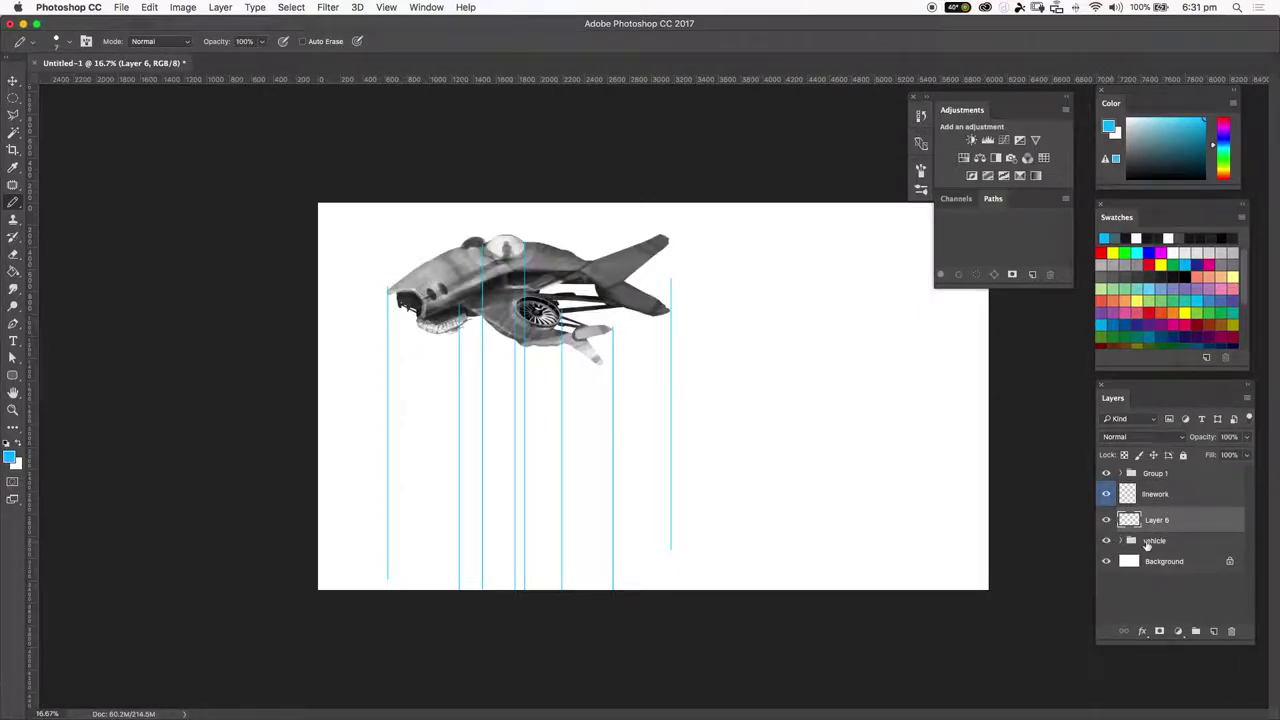
pyautogui.click(1160, 540)
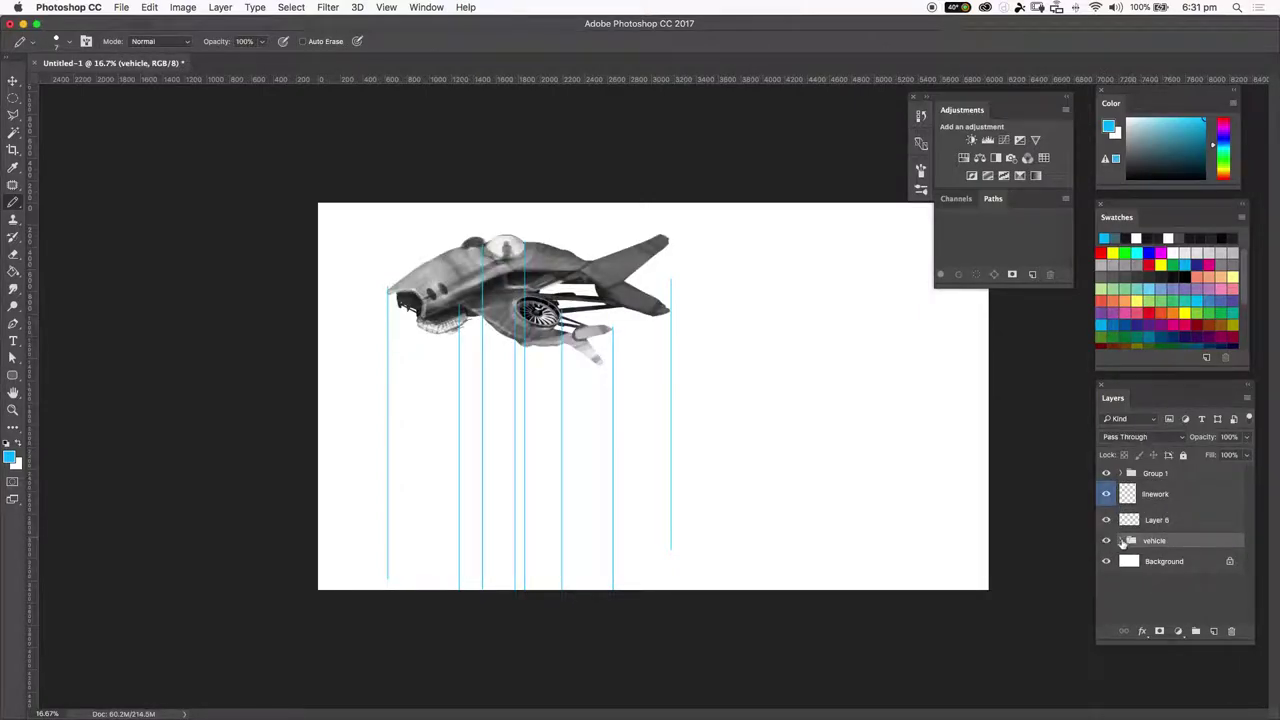
pyautogui.click(1120, 541)
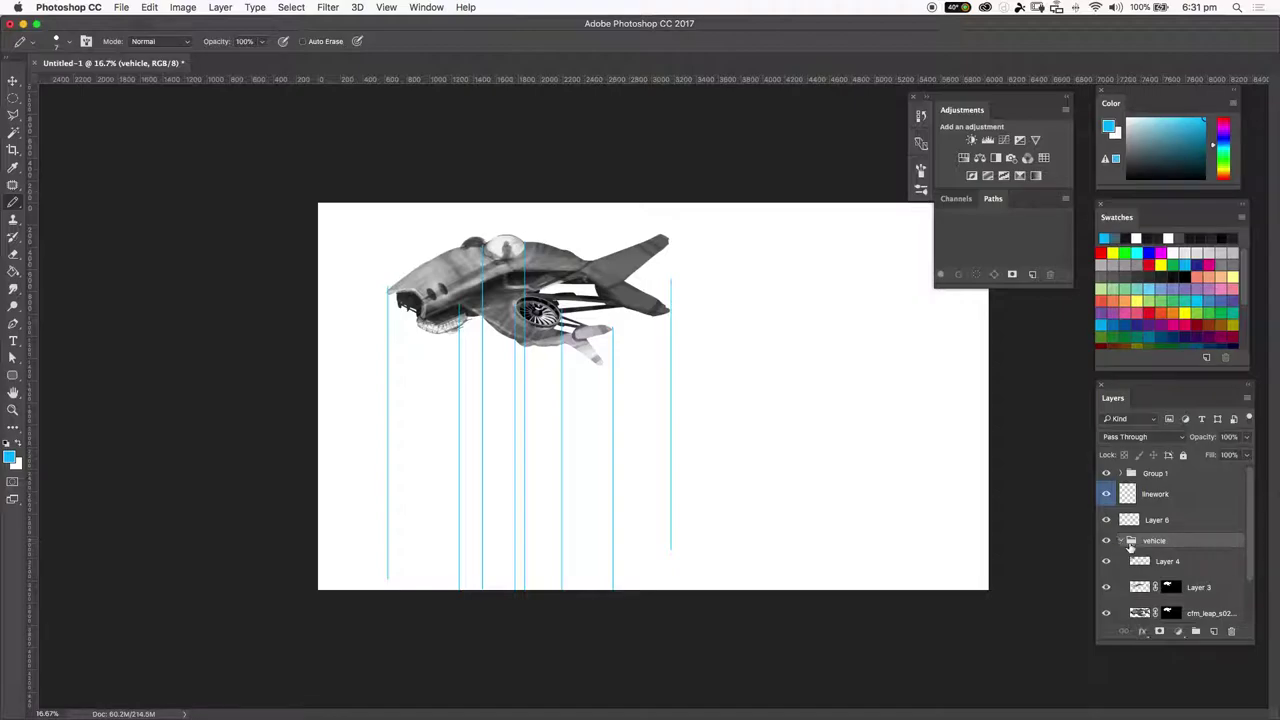
pyautogui.click(1120, 541)
pyautogui.click(1119, 540)
pyautogui.click(1117, 543)
pyautogui.doubleClick(1117, 544)
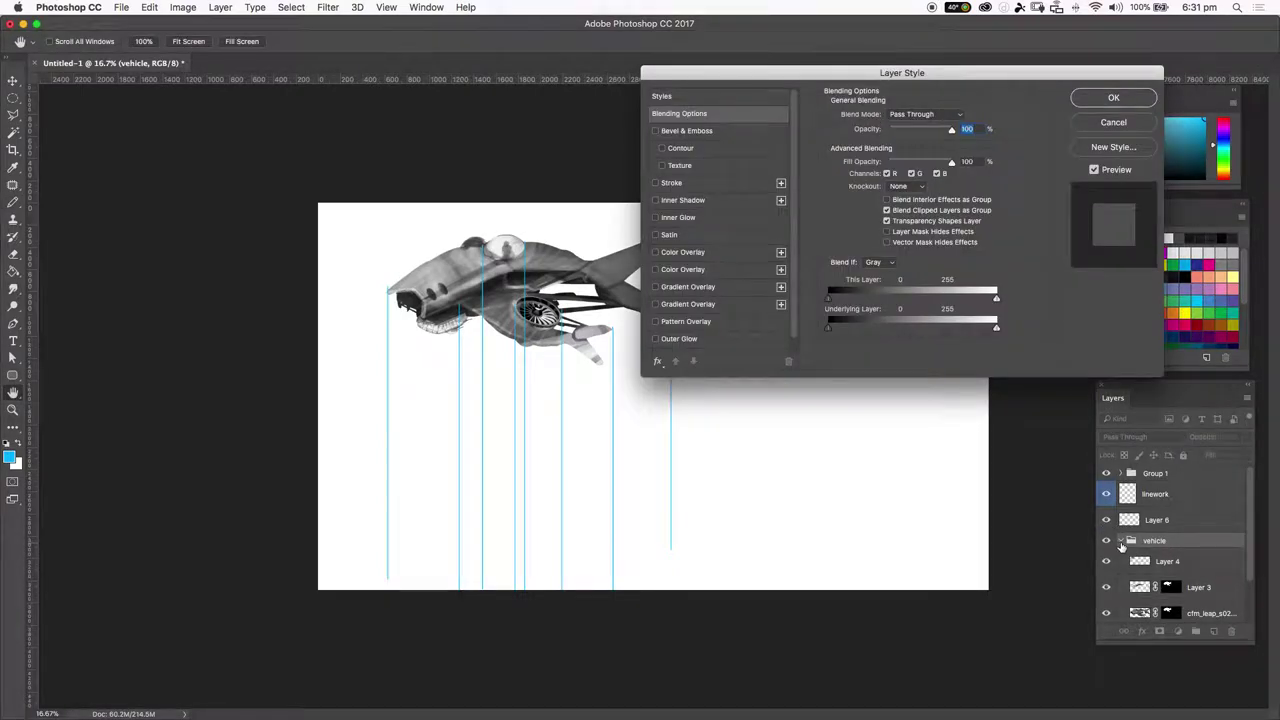
pyautogui.click(1114, 123)
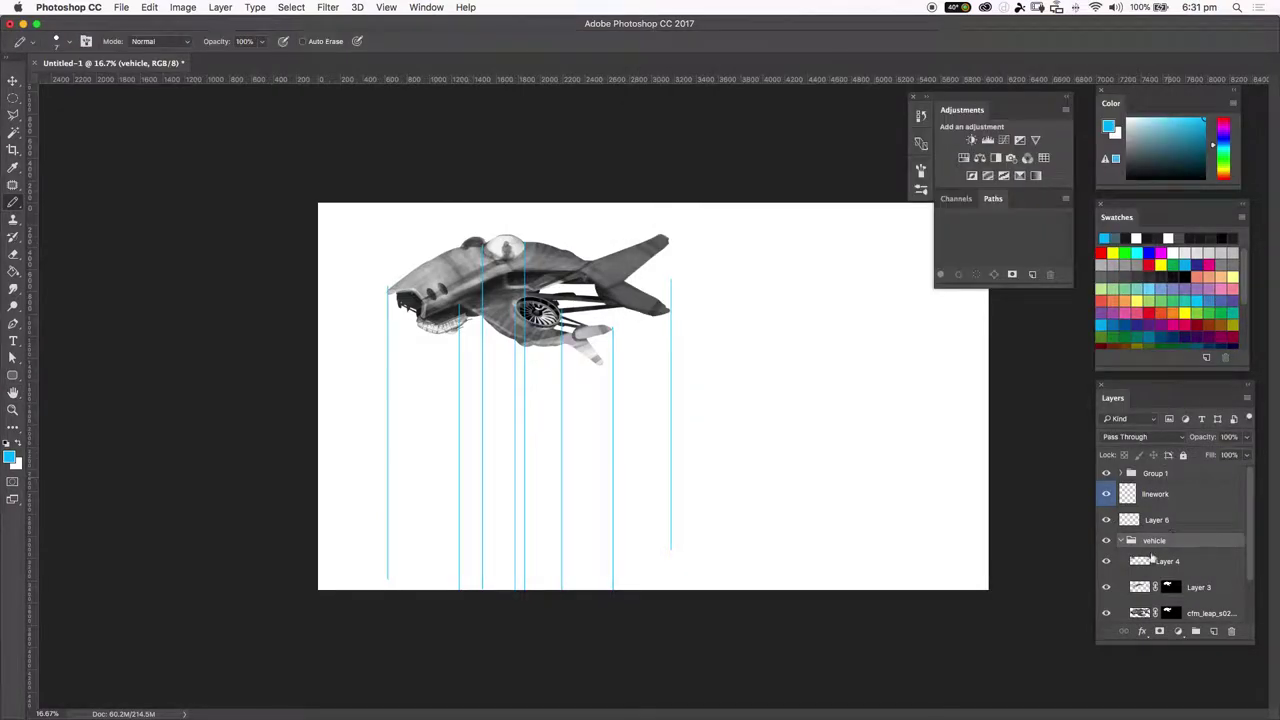
# Step: Collapse the vehicle group and duplicate it
pyautogui.click(1121, 541)
pyautogui.click(1186, 541)
pyautogui.moveTo(1186, 541); pyautogui.dragTo(1214, 631)
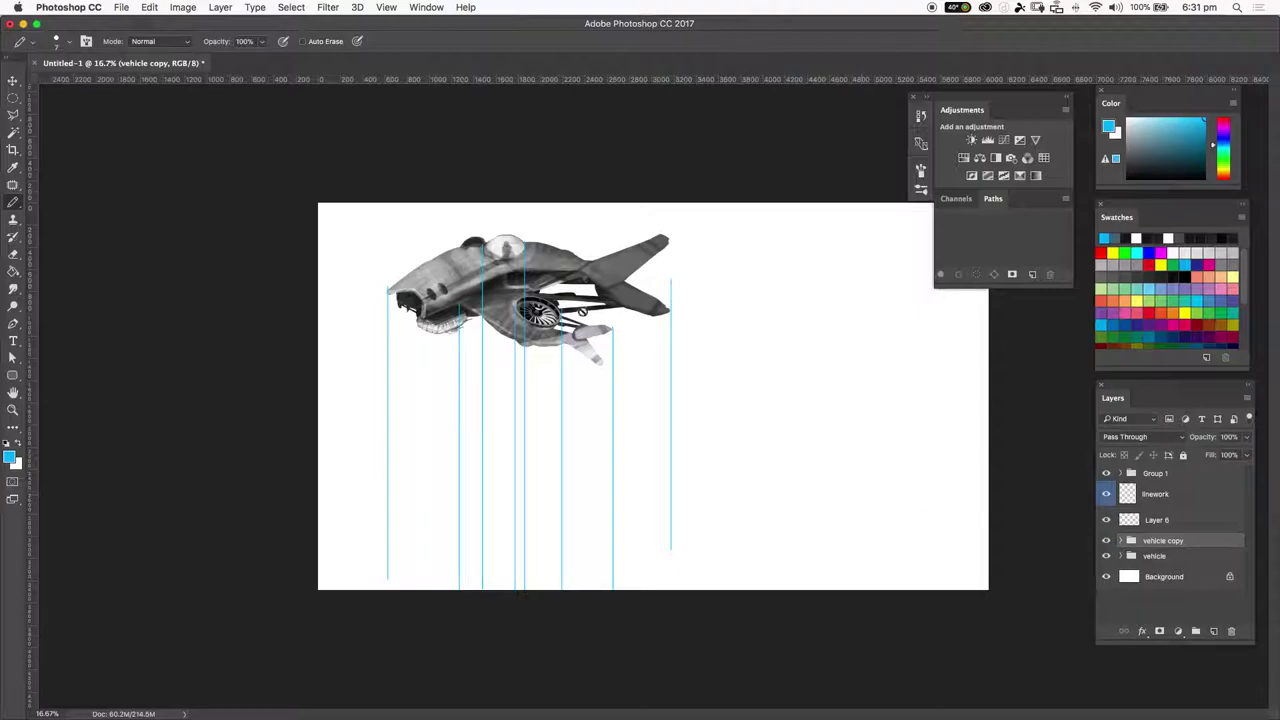
# Step: Move the vehicle copy straight down below the original and lower its opacity to 33%
pyautogui.press('v')
pyautogui.moveTo(560, 271)
pyautogui.mouseDown()
pyautogui.moveTo(562, 441)
pyautogui.moveTo(562, 428)
pyautogui.mouseUp()
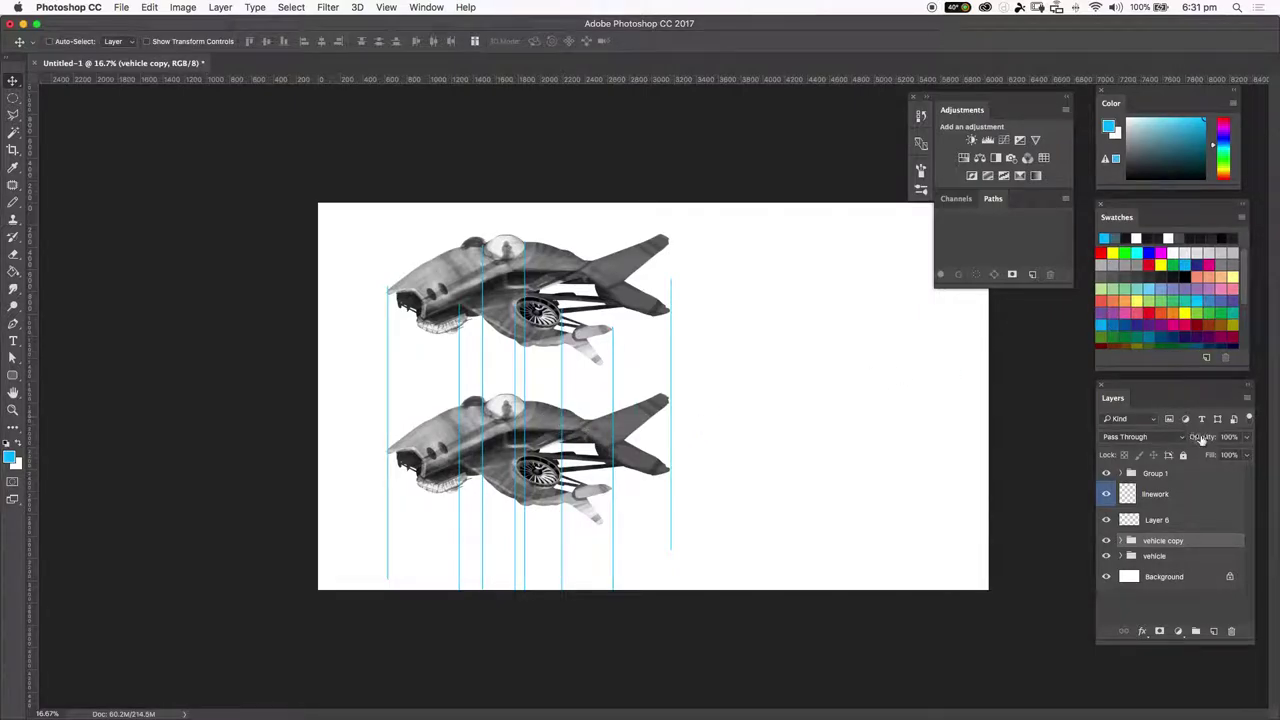
pyautogui.moveTo(1205, 440); pyautogui.dragTo(1205, 444)
pyautogui.press('super+equal')
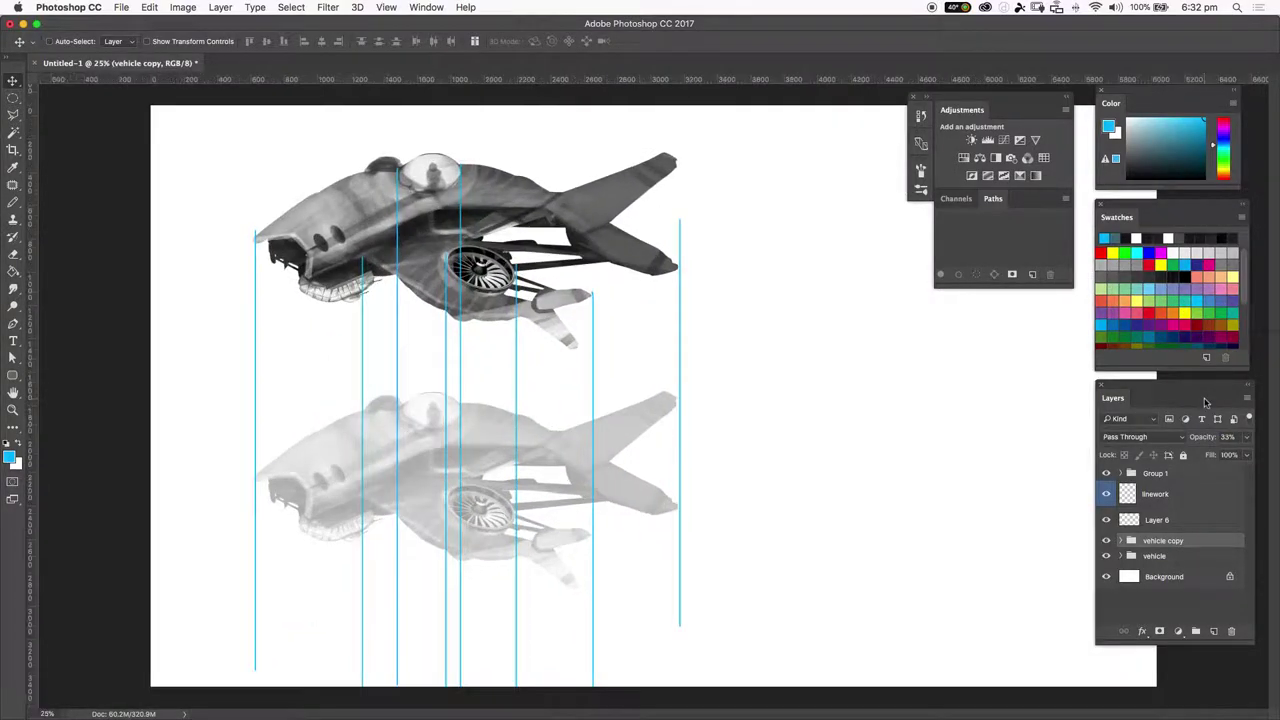
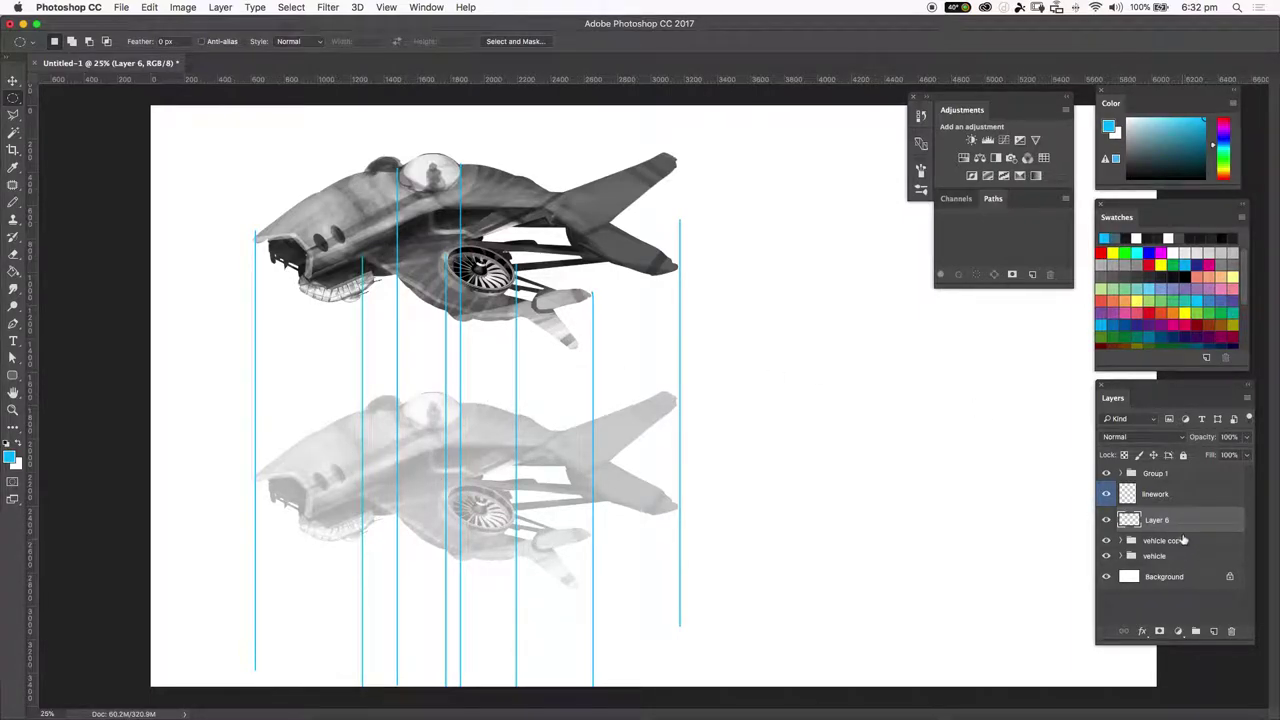
# Step: Fade the vehicle copy to 11% opacity and make Layer 6 the active layer
pyautogui.click(1160, 540)
pyautogui.moveTo(1200, 437); pyautogui.dragTo(1205, 438)
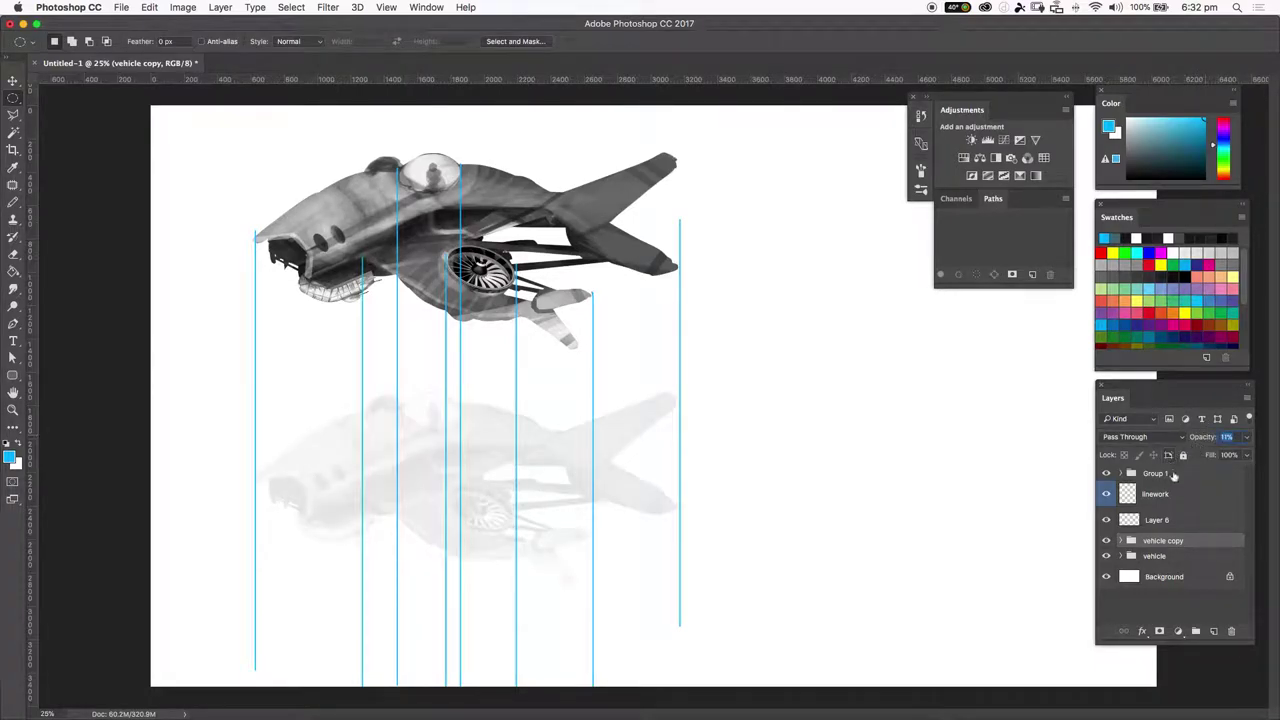
pyautogui.click(1181, 521)
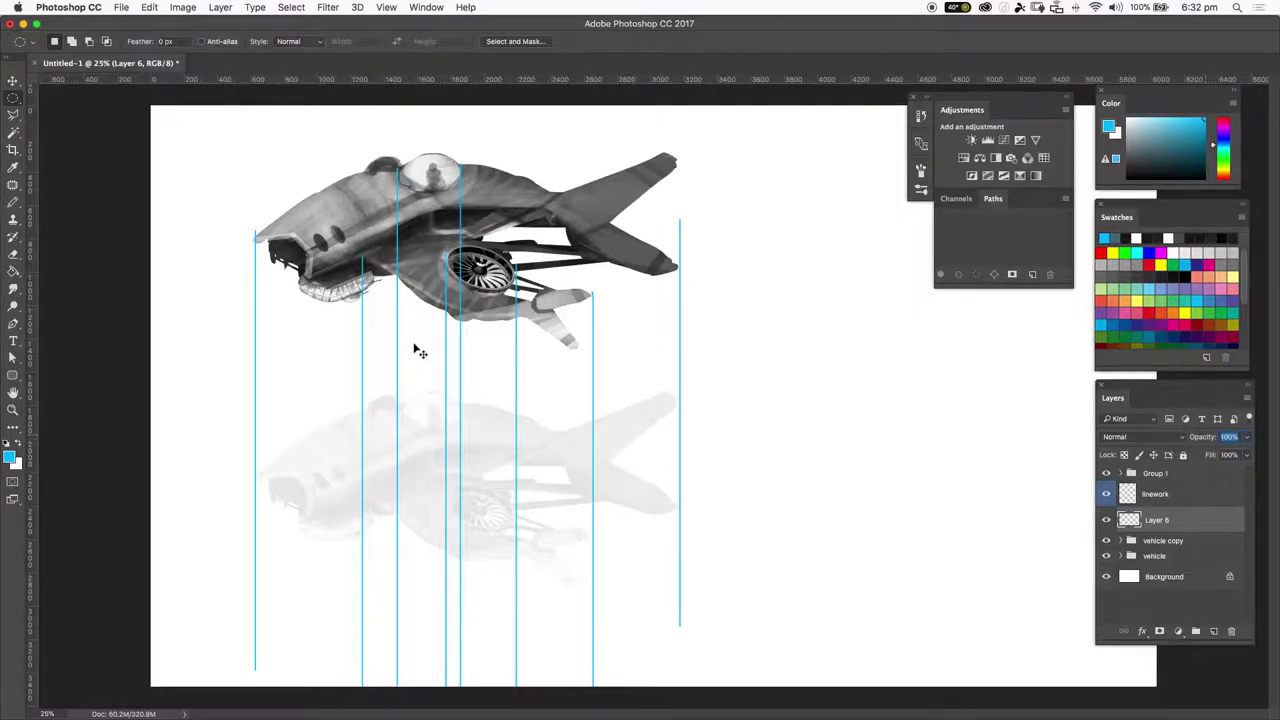
# Step: Extend the canvas downward with the Crop tool to add empty space beneath the faded vehicle copy
pyautogui.press('super+minus')
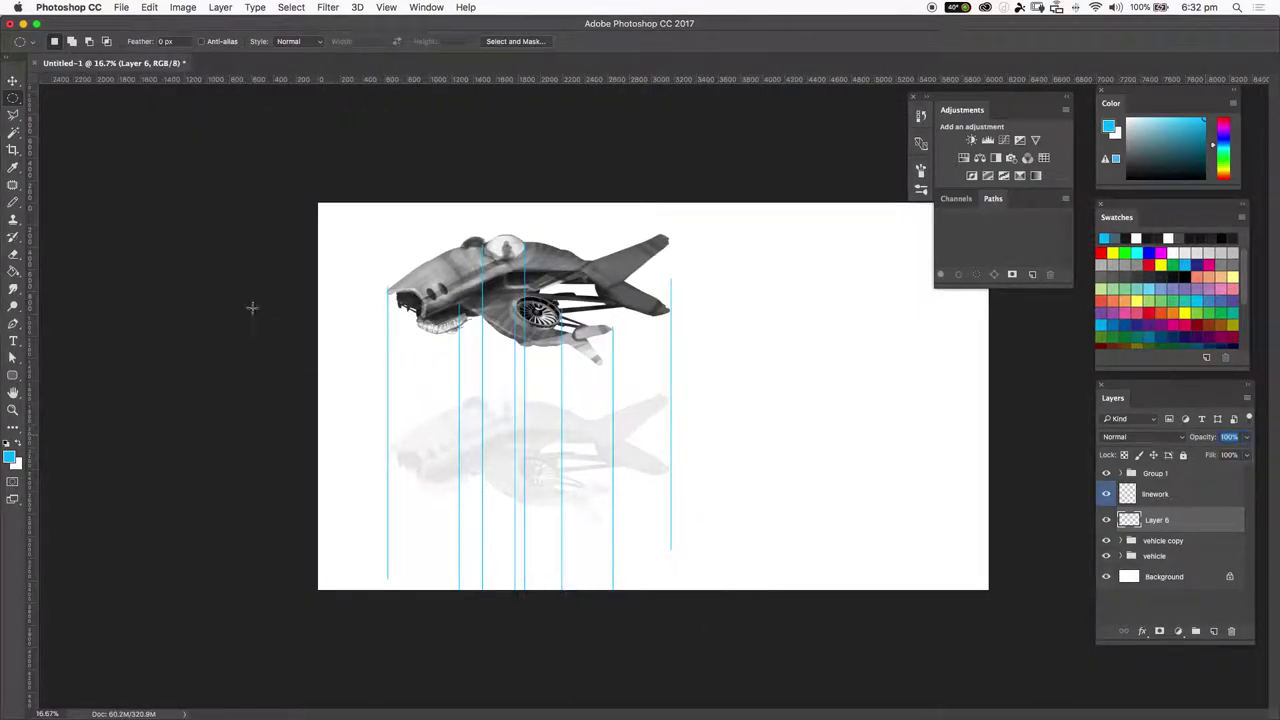
pyautogui.click(10, 82)
pyautogui.press('c')
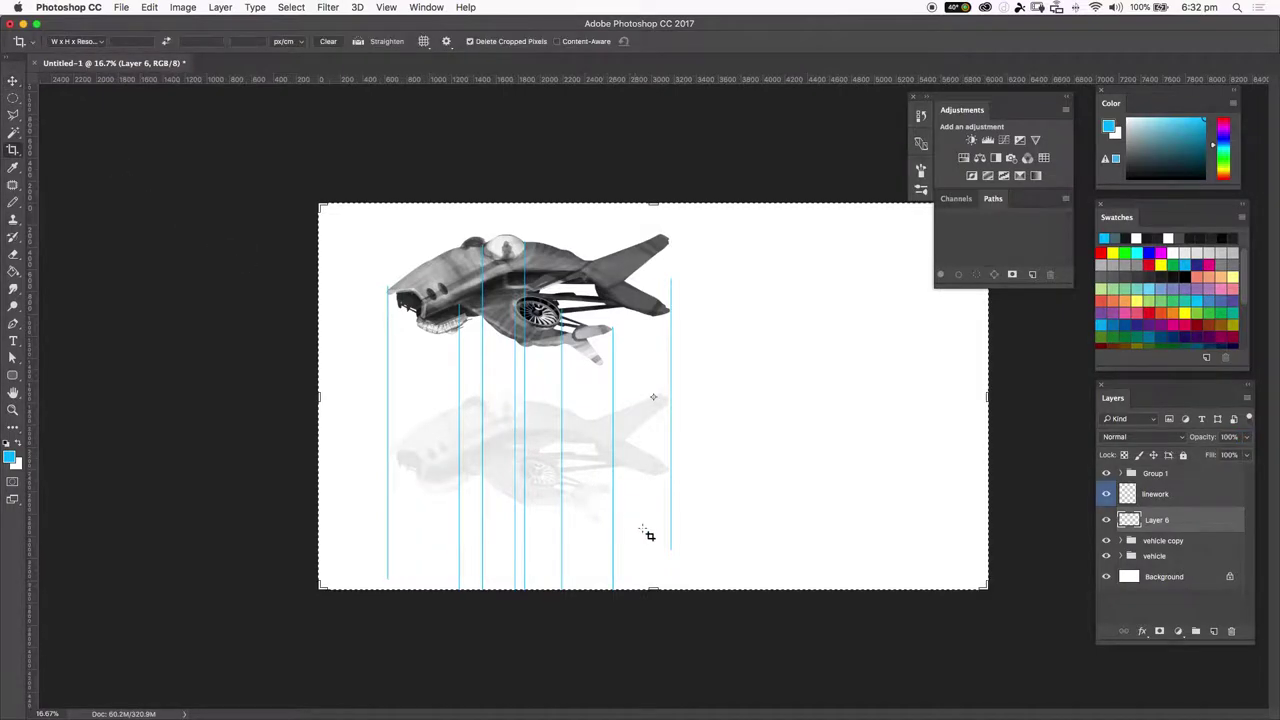
pyautogui.moveTo(652, 588); pyautogui.dragTo(654, 634)
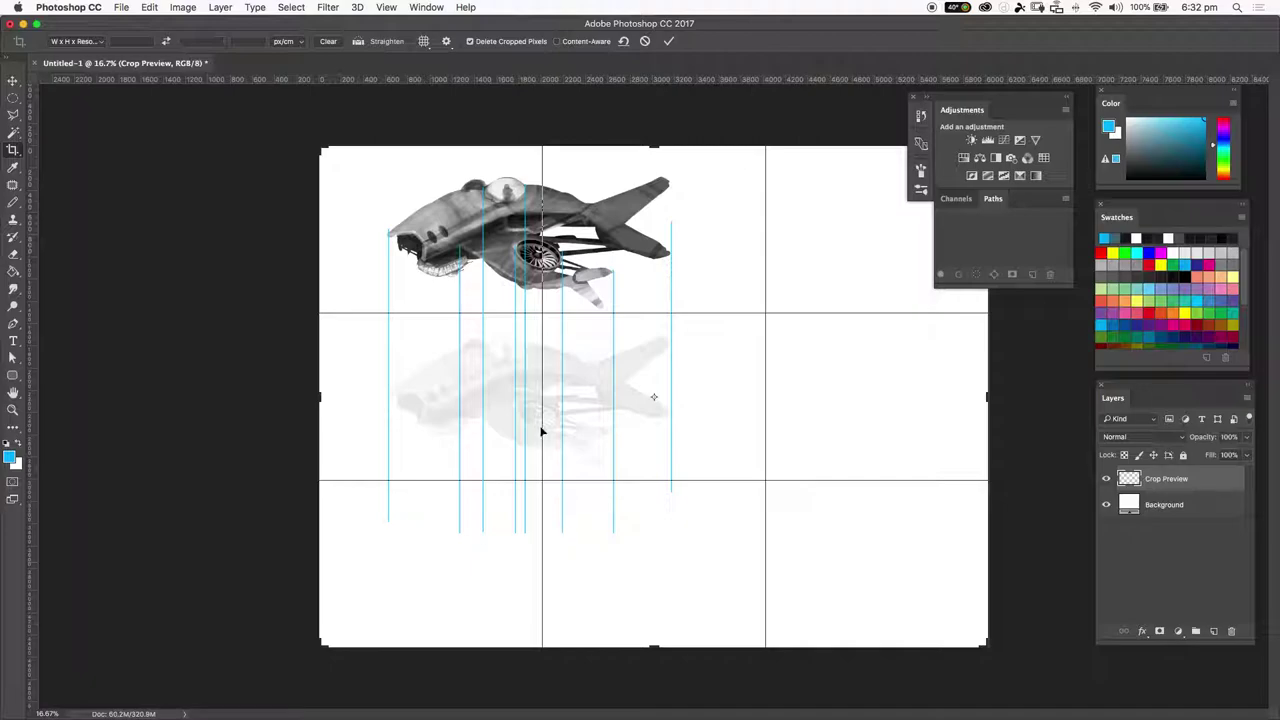
pyautogui.press('Return')
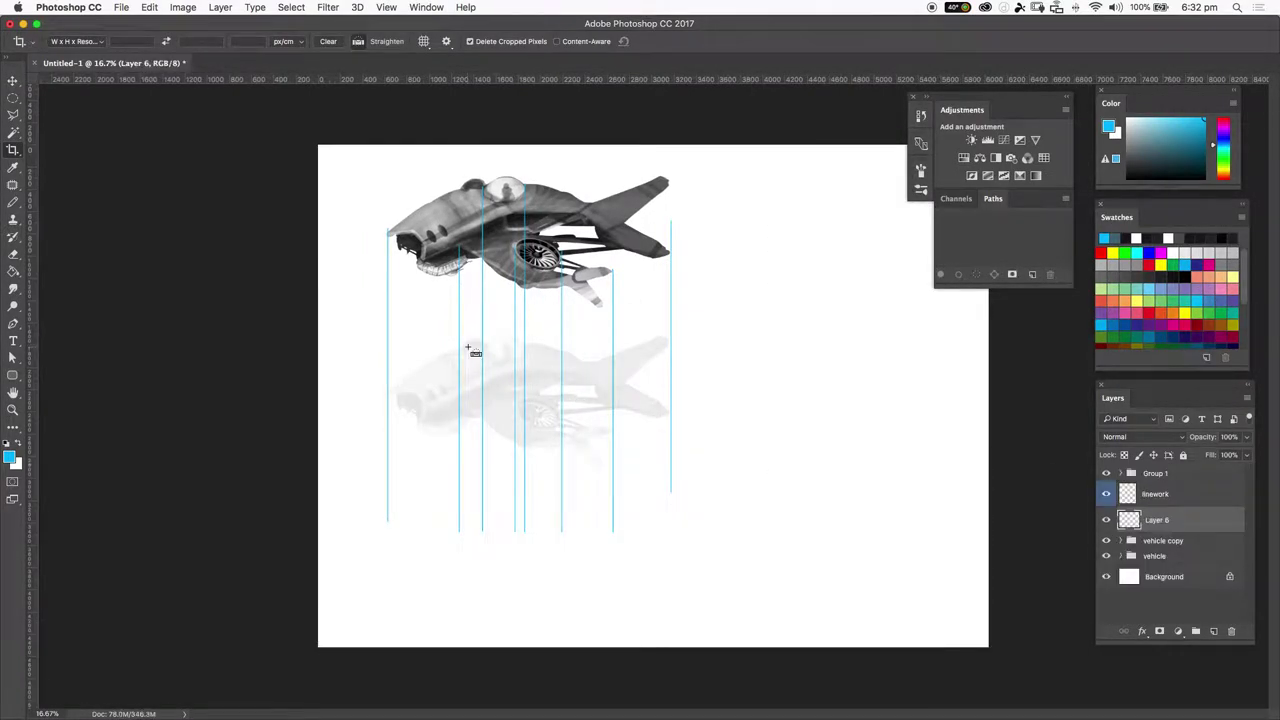
# Step: Replace the Pencil with the Brush tool for painting over the faded vehicle copy on Layer 6
pyautogui.press('super+plus')
pyautogui.moveTo(586, 400); pyautogui.dragTo(684, 446)
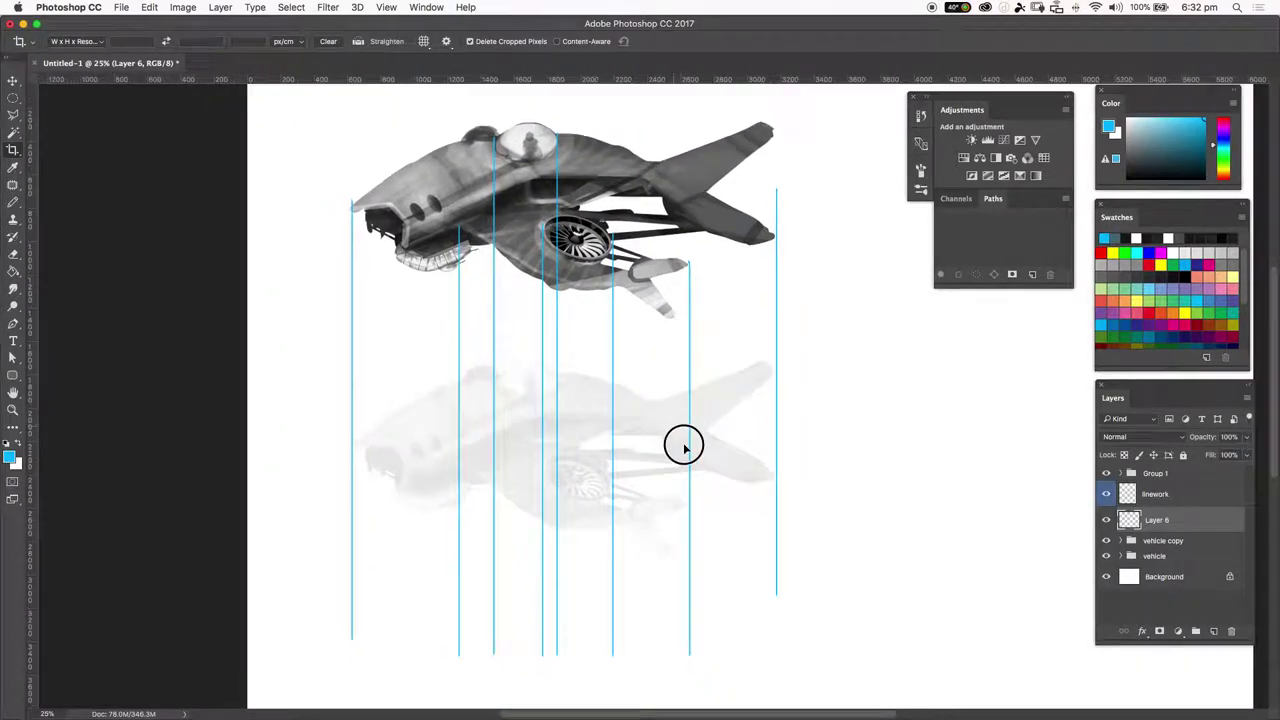
pyautogui.hscroll(2, 650, 440)
pyautogui.press('b')
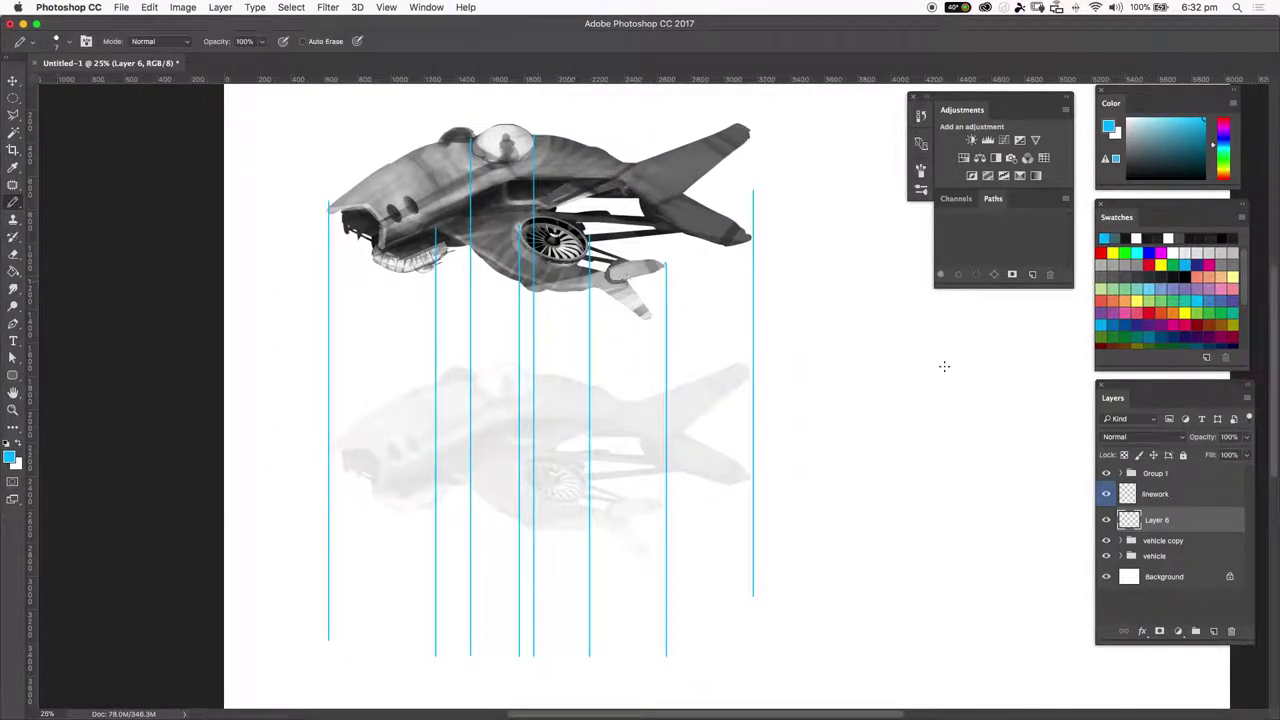
pyautogui.click(1106, 522)
pyautogui.click(13, 215)
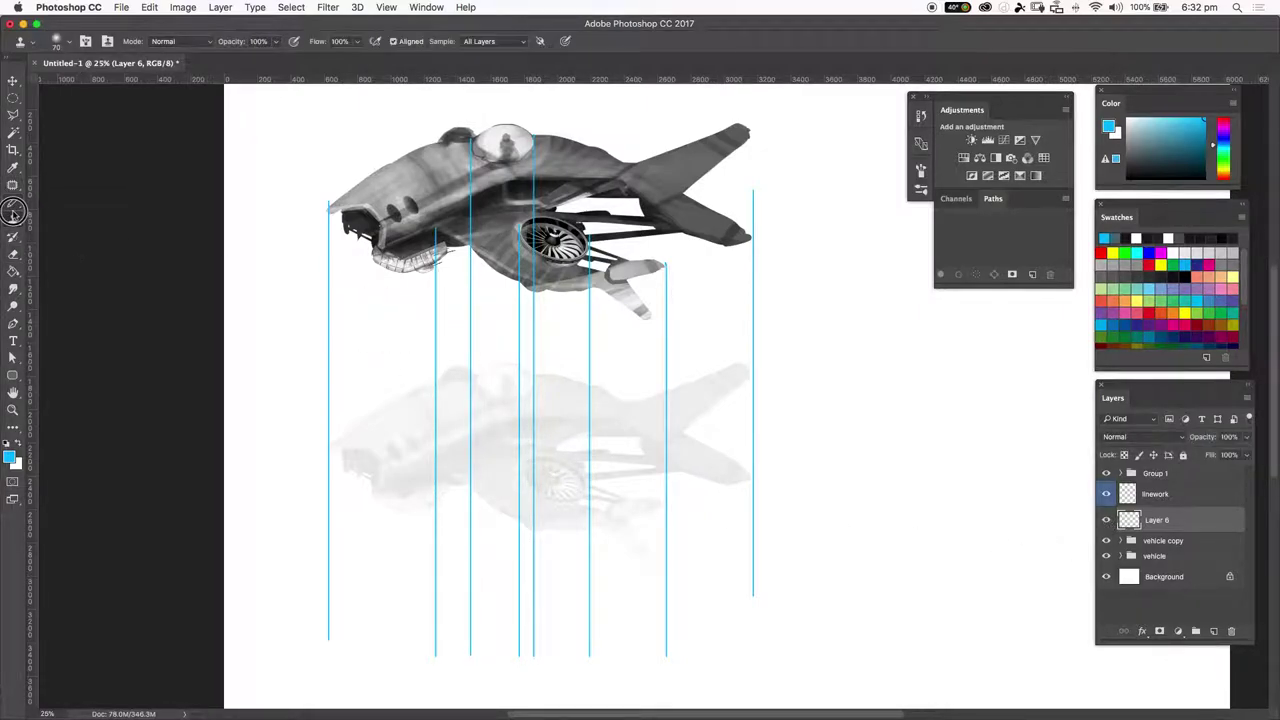
pyautogui.click(13, 203)
pyautogui.click(61, 203)
pyautogui.click(61, 203)
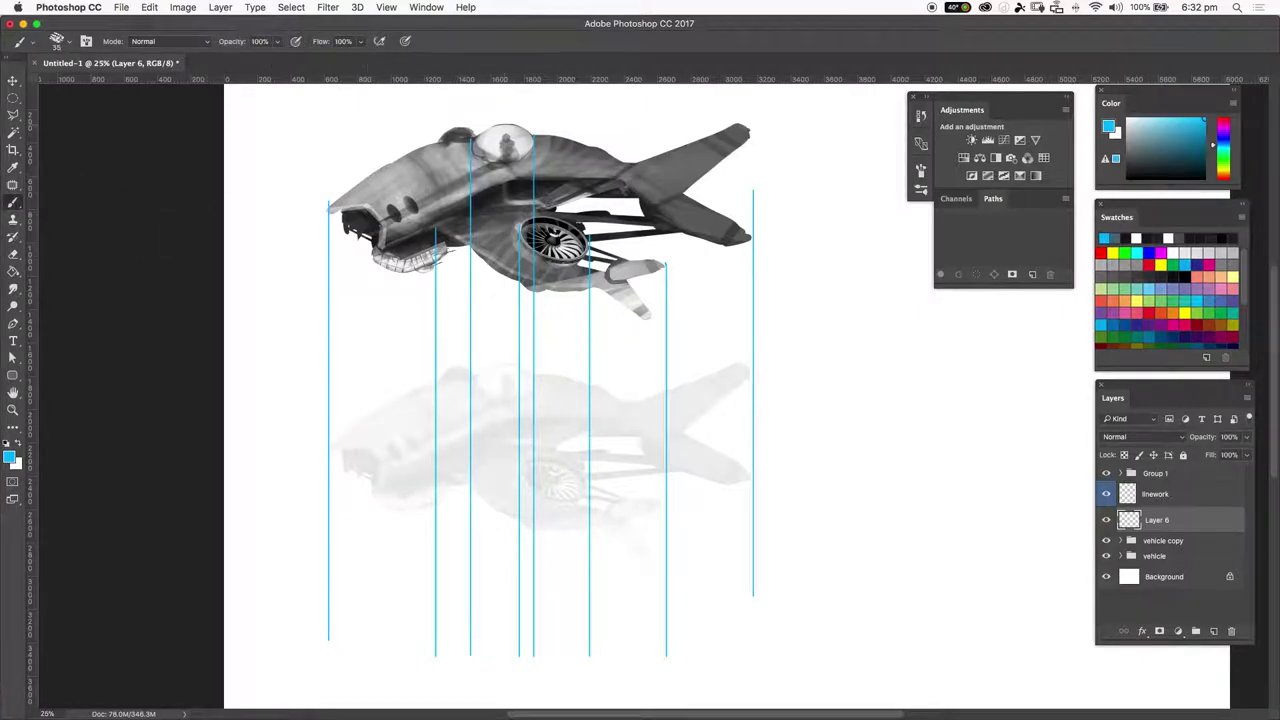
pyautogui.press('l')
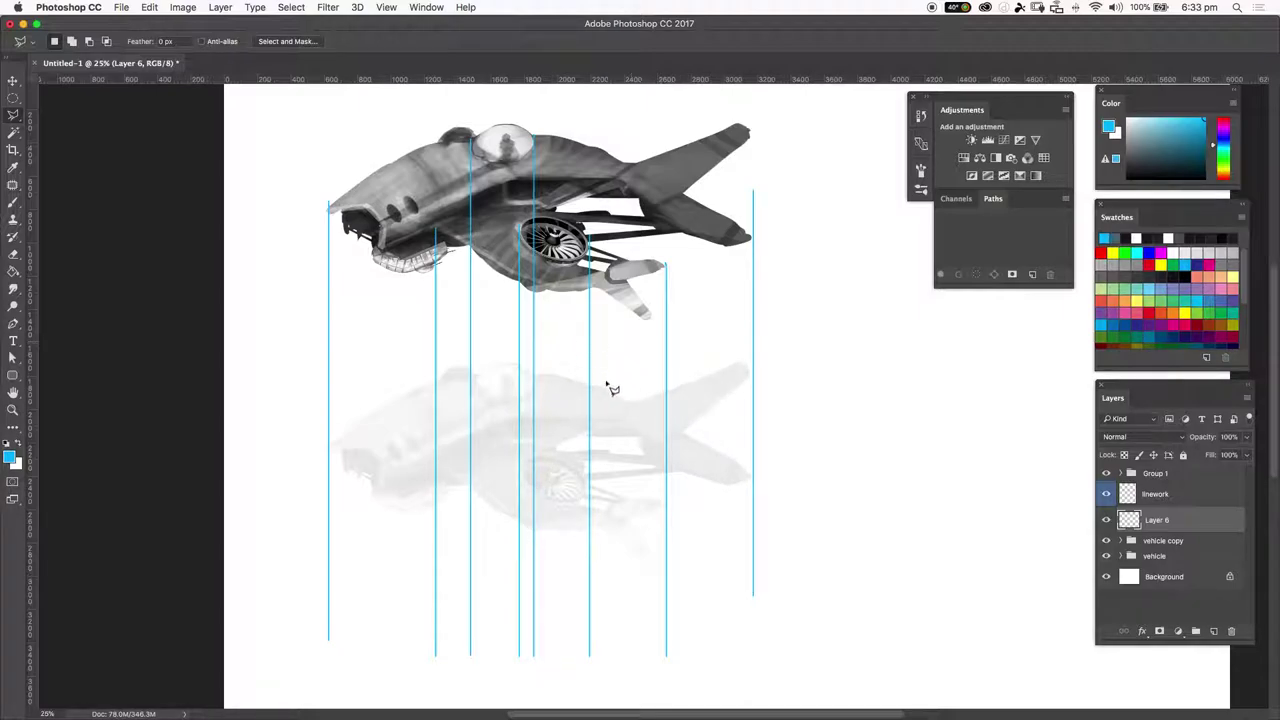
pyautogui.press('b')
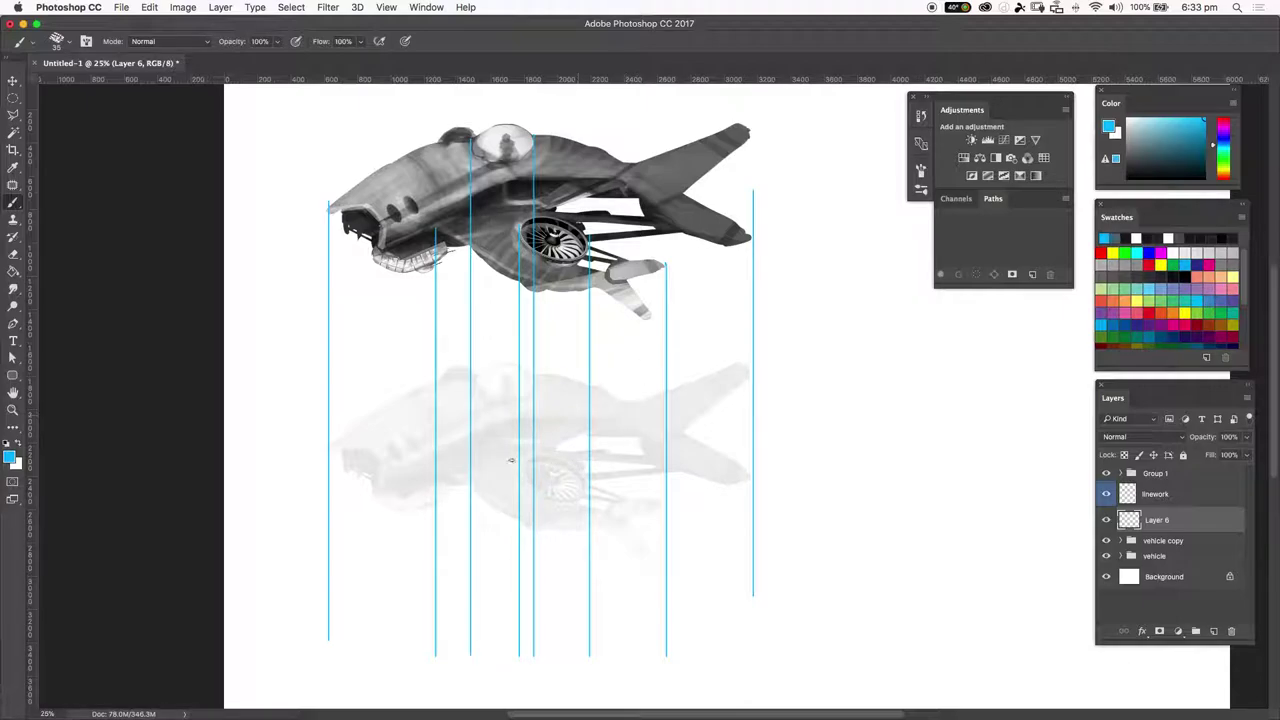
# Step: Undo the blue test stroke and paint a straight dark grey horizontal line across the lower faded vehicle, between the outermost construction lines
pyautogui.moveTo(332, 532); pyautogui.dragTo(734, 506)
pyautogui.press('super+z')
pyautogui.click(1145, 152)
pyautogui.moveTo(1145, 152); pyautogui.dragTo(1127, 158)
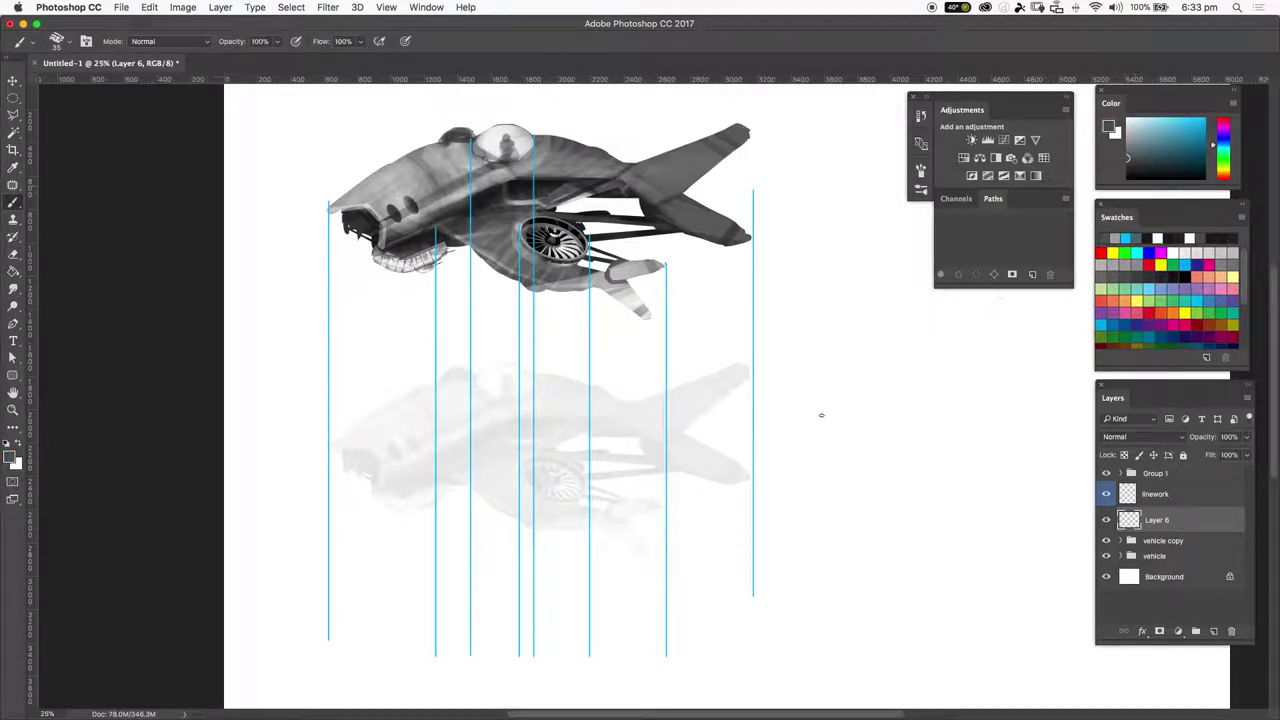
pyautogui.moveTo(333, 515); pyautogui.dragTo(754, 501)
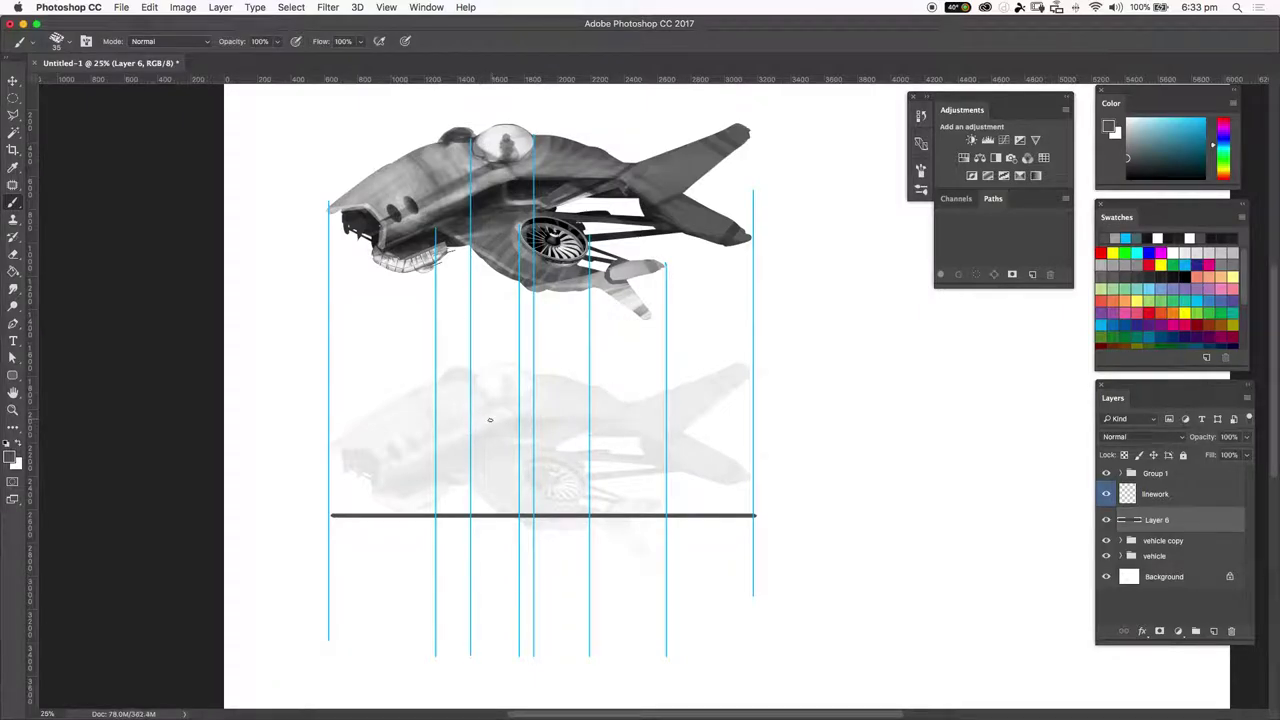
# Step: Make a circular selection above the horizontal line, fill it with a lighter grey sampled from the vehicle's hull, and deselect it
pyautogui.press('m')
pyautogui.moveTo(474, 440); pyautogui.dragTo(538, 497)
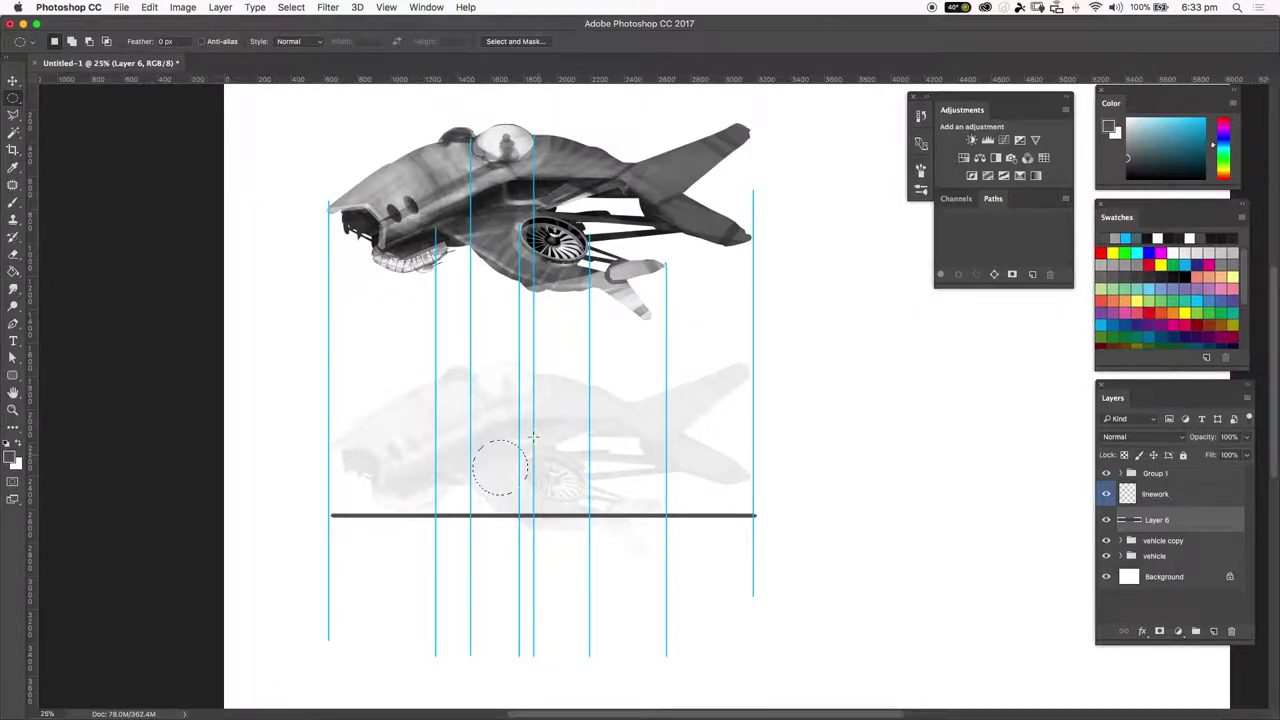
pyautogui.press('g')
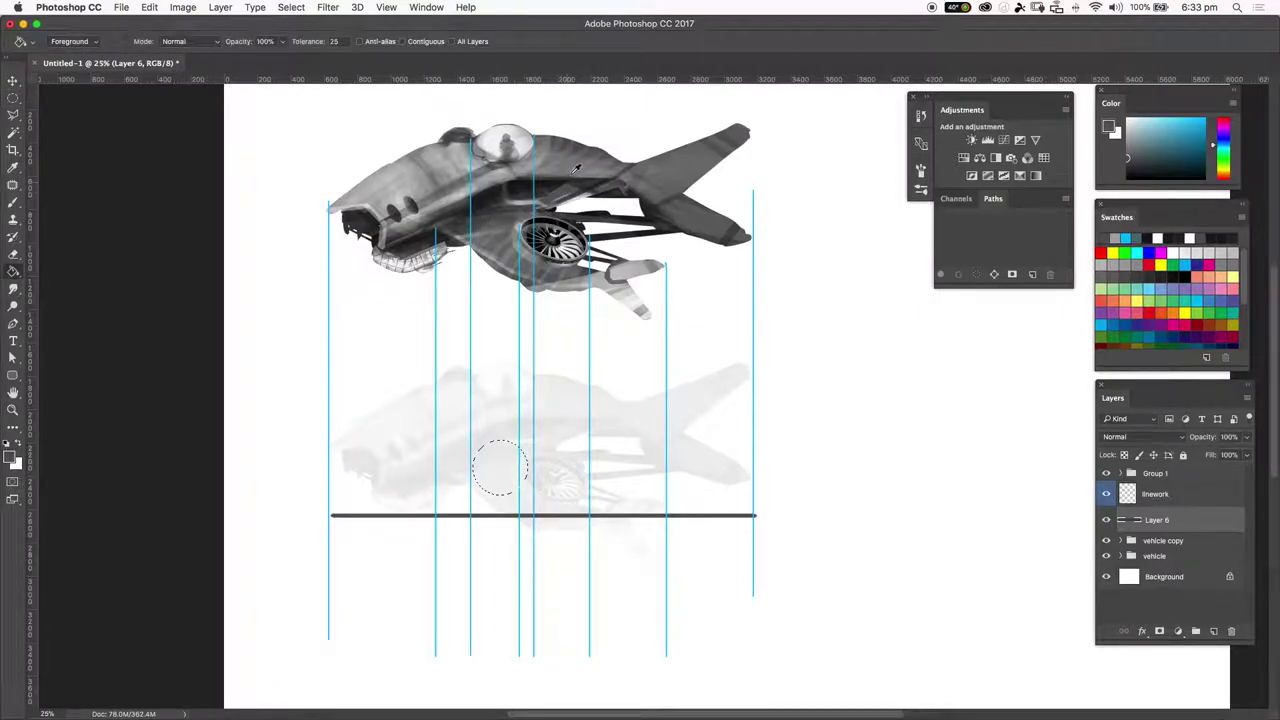
pyautogui.keyDown('alt'); pyautogui.click(558, 168); pyautogui.keyUp('alt')
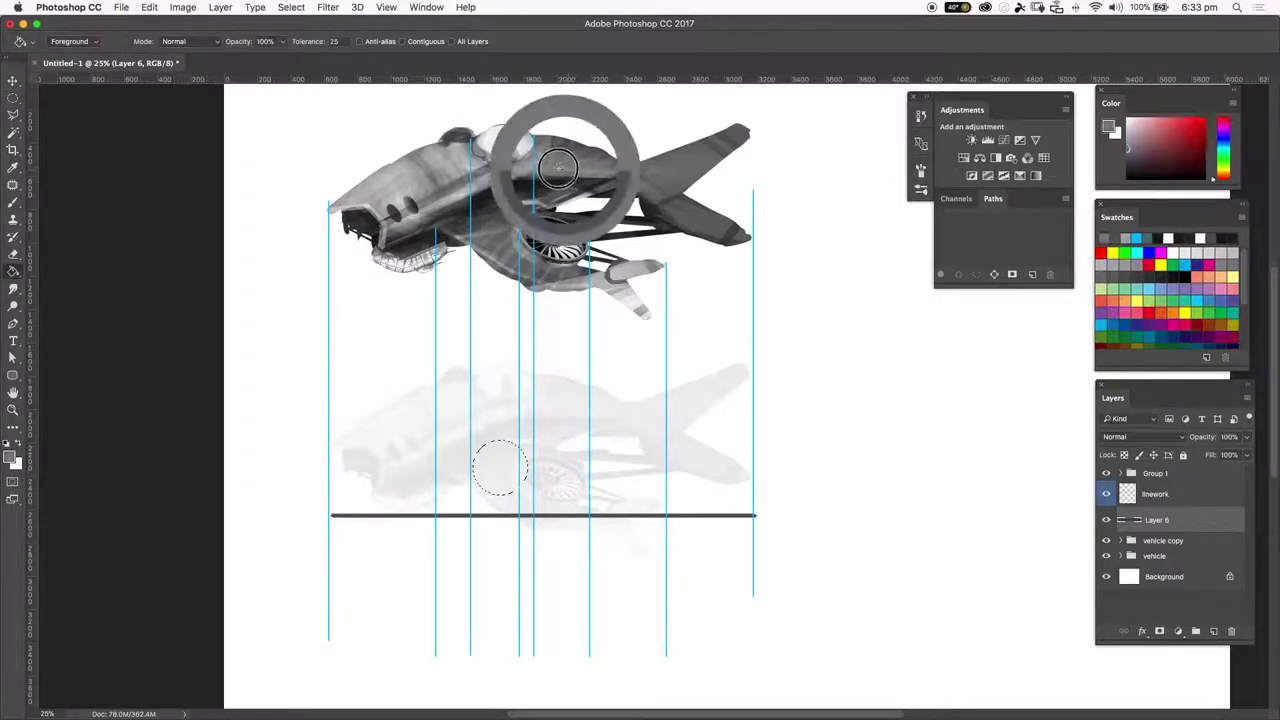
pyautogui.keyDown('alt'); pyautogui.click(423, 174); pyautogui.keyUp('alt')
pyautogui.click(516, 472)
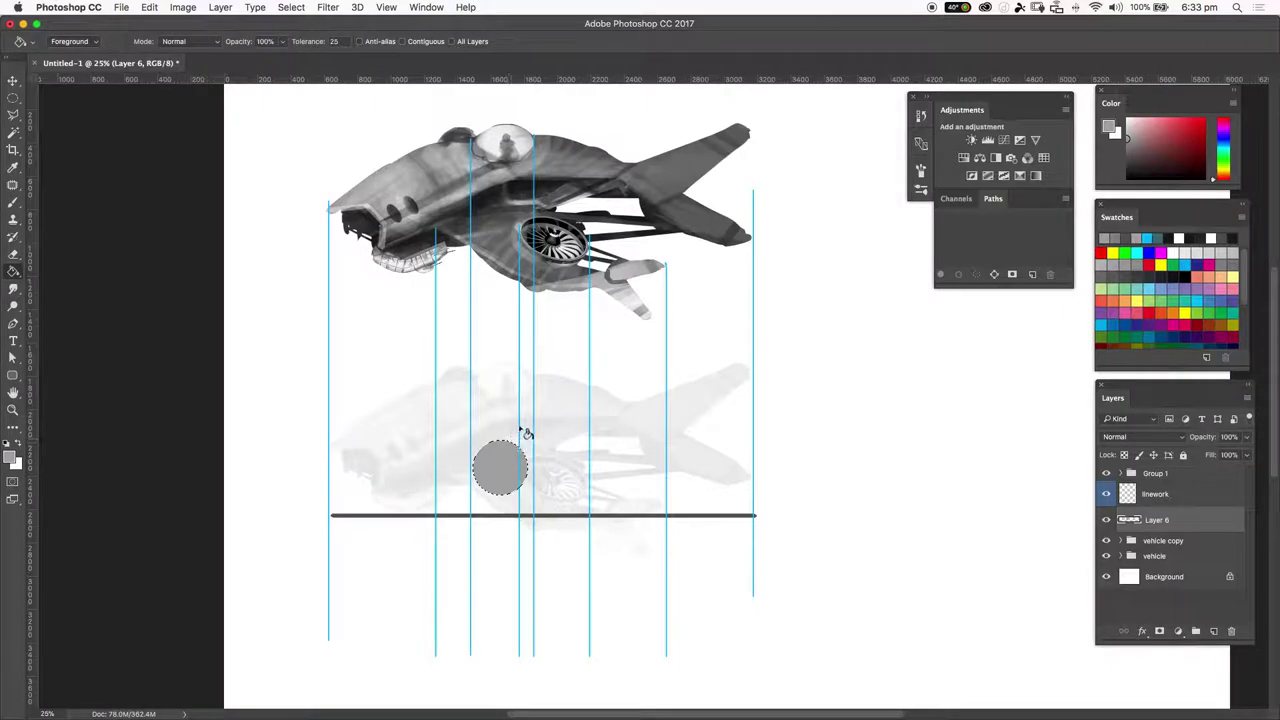
pyautogui.press('b')
pyautogui.press('super+d')
# Step: Rough in the upper hull outline from the nose over the circle with grey brush strokes, enlarging the brush to thicken the nose
pyautogui.moveTo(330, 512)
pyautogui.mouseDown()
pyautogui.moveTo(391, 457)
pyautogui.moveTo(480, 434)
pyautogui.moveTo(537, 424)
pyautogui.moveTo(583, 448)
pyautogui.mouseUp()
pyautogui.press(']')
pyautogui.press(']')
pyautogui.press(']')
pyautogui.press(']')
pyautogui.press(']')
pyautogui.press(']')
pyautogui.moveTo(359, 490)
pyautogui.mouseDown()
pyautogui.moveTo(394, 470)
pyautogui.moveTo(336, 510)
pyautogui.mouseUp()
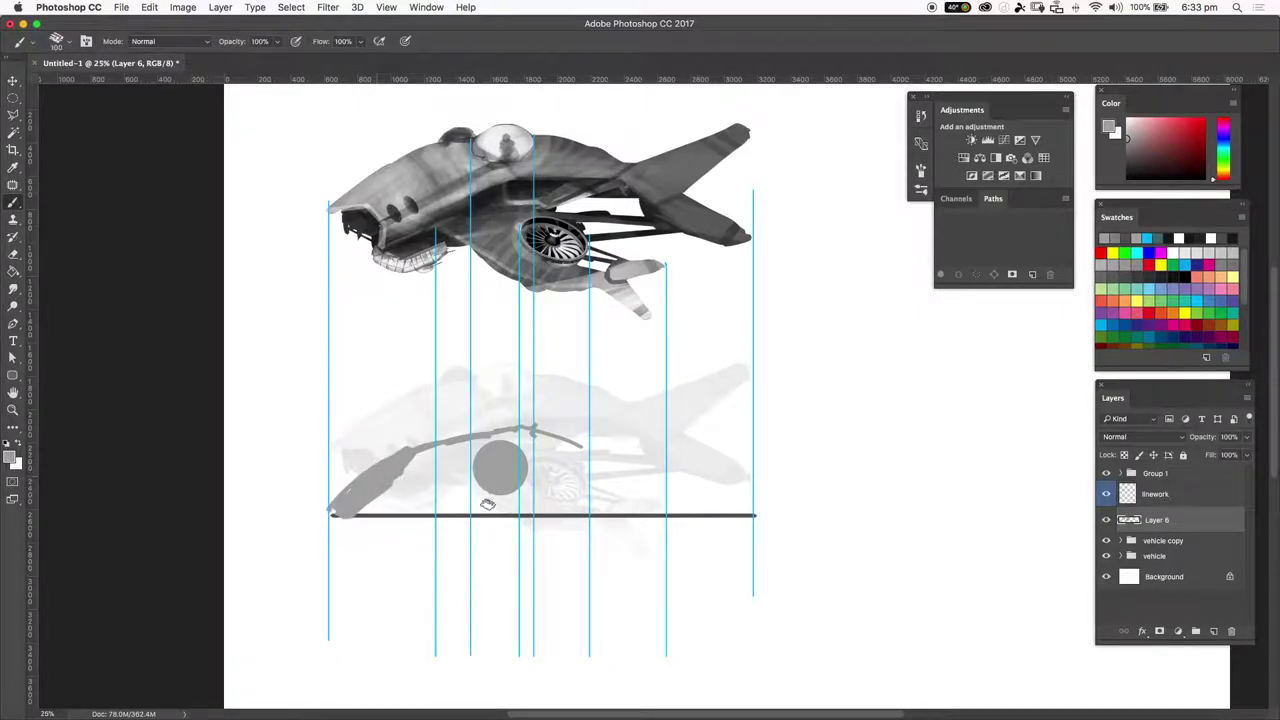
pyautogui.moveTo(564, 451); pyautogui.dragTo(604, 462)
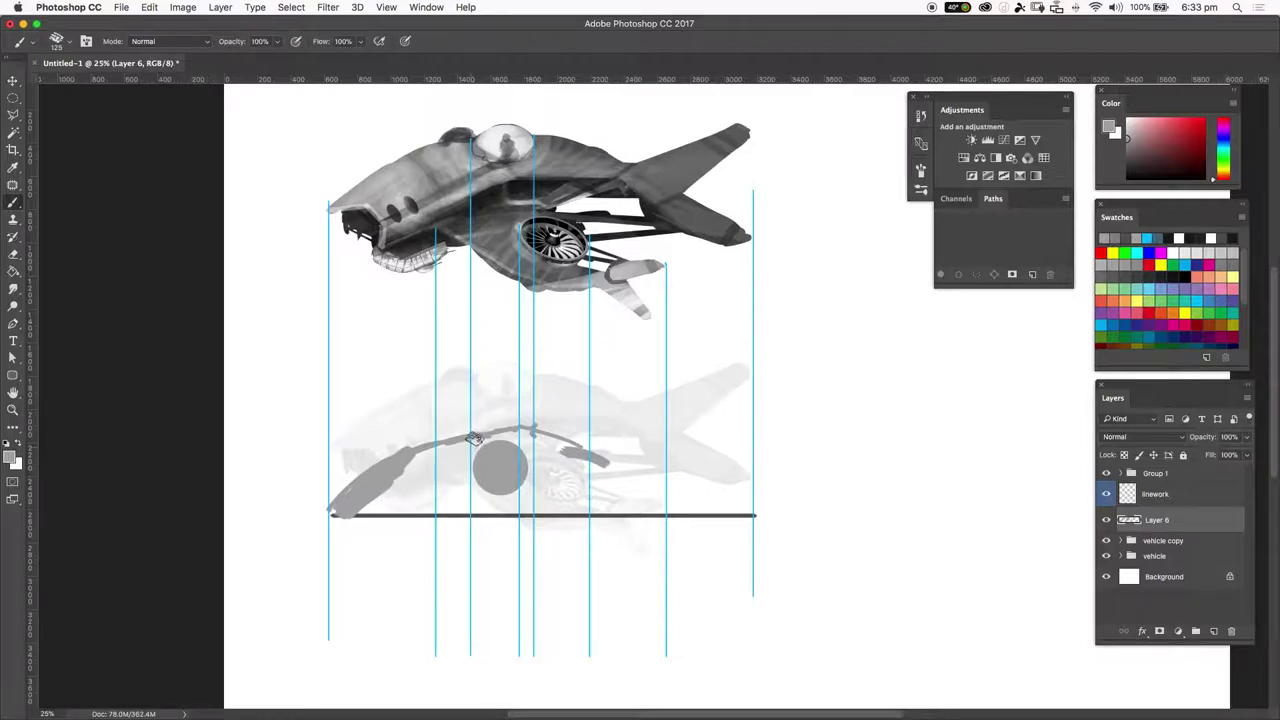
# Step: Outline the half-body silhouette with the Polygonal Lasso, from the nose over the hull and tail fin and back along the horizontal line
pyautogui.press('l')
pyautogui.click(331, 514)
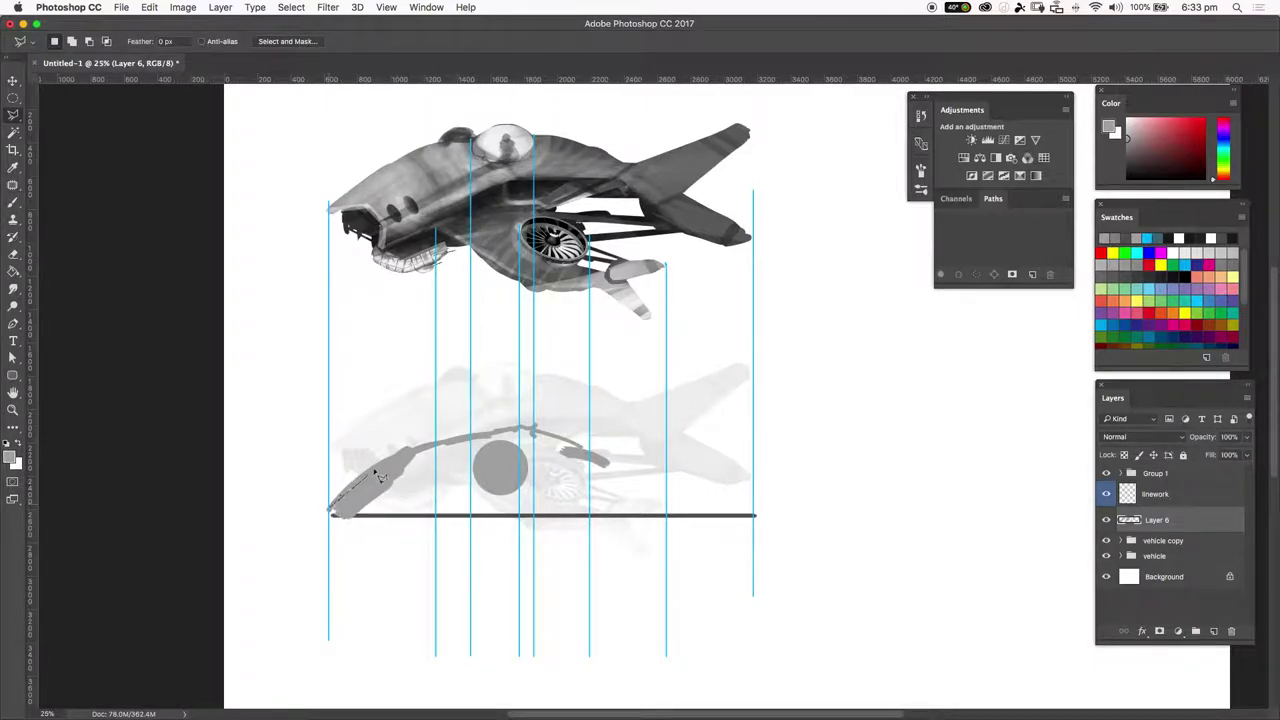
pyautogui.click(386, 452)
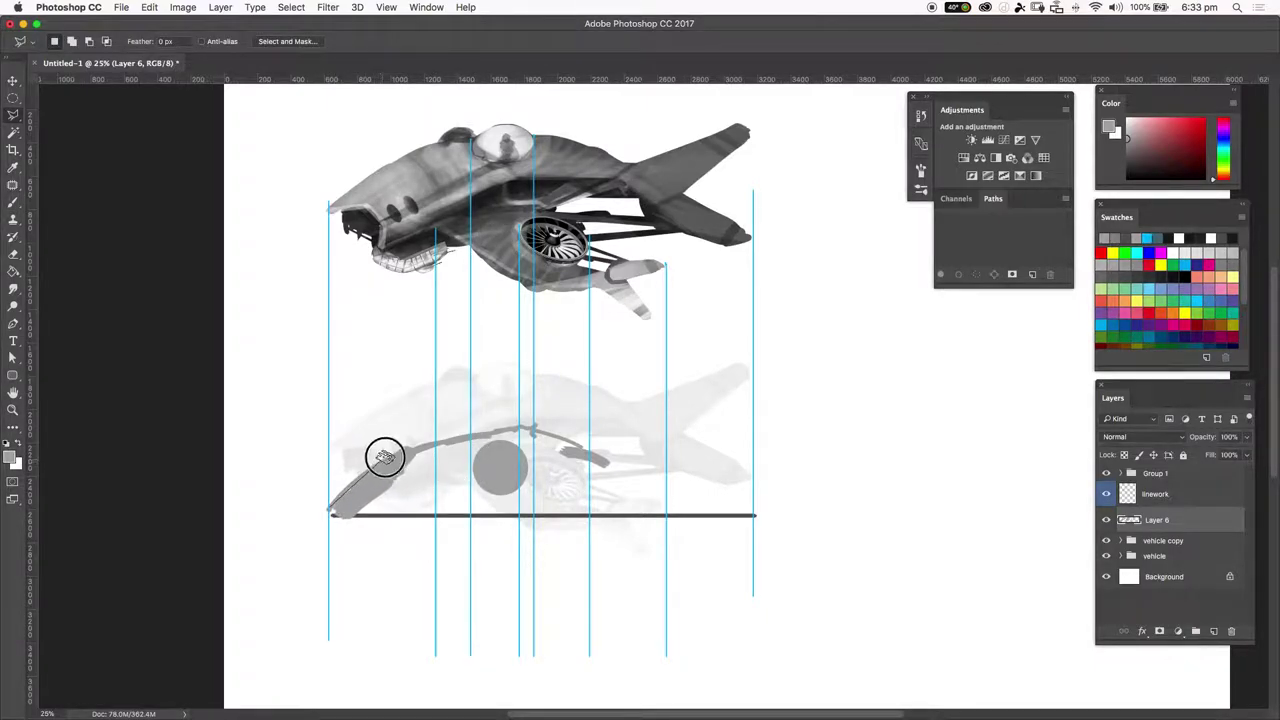
pyautogui.click(434, 444)
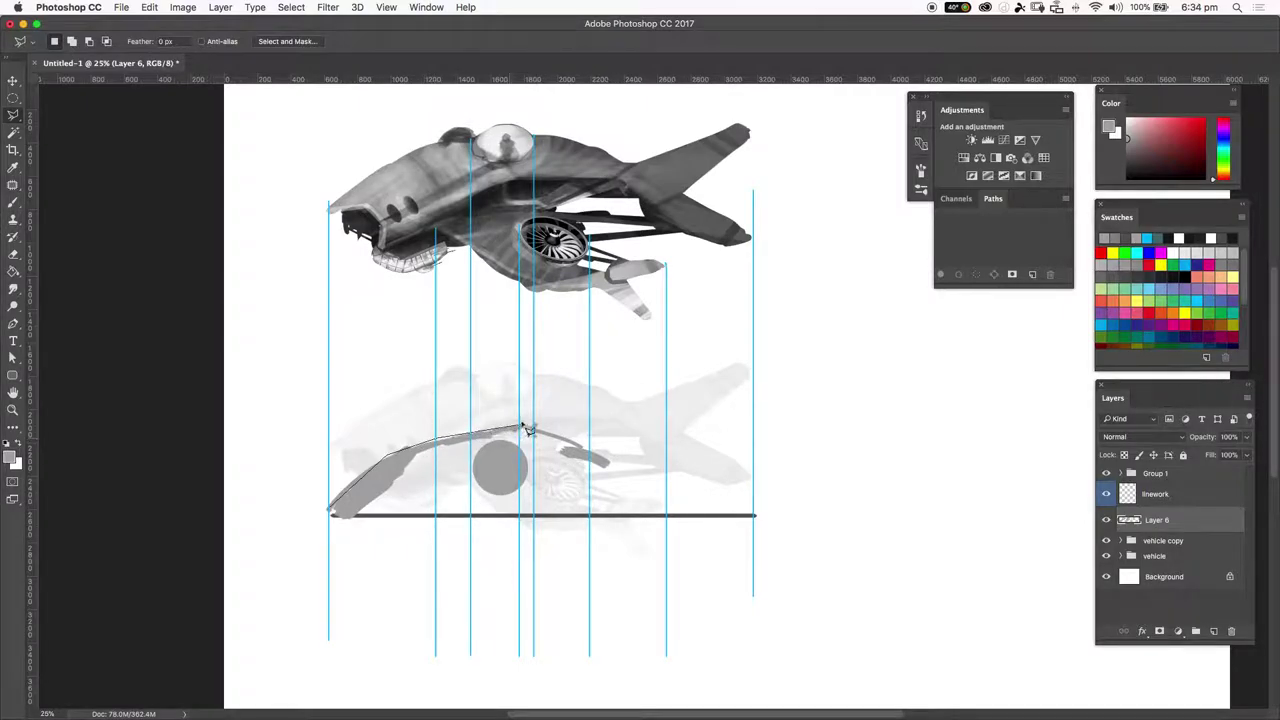
pyautogui.click(518, 428)
pyautogui.click(632, 457)
pyautogui.click(681, 456)
pyautogui.click(780, 430)
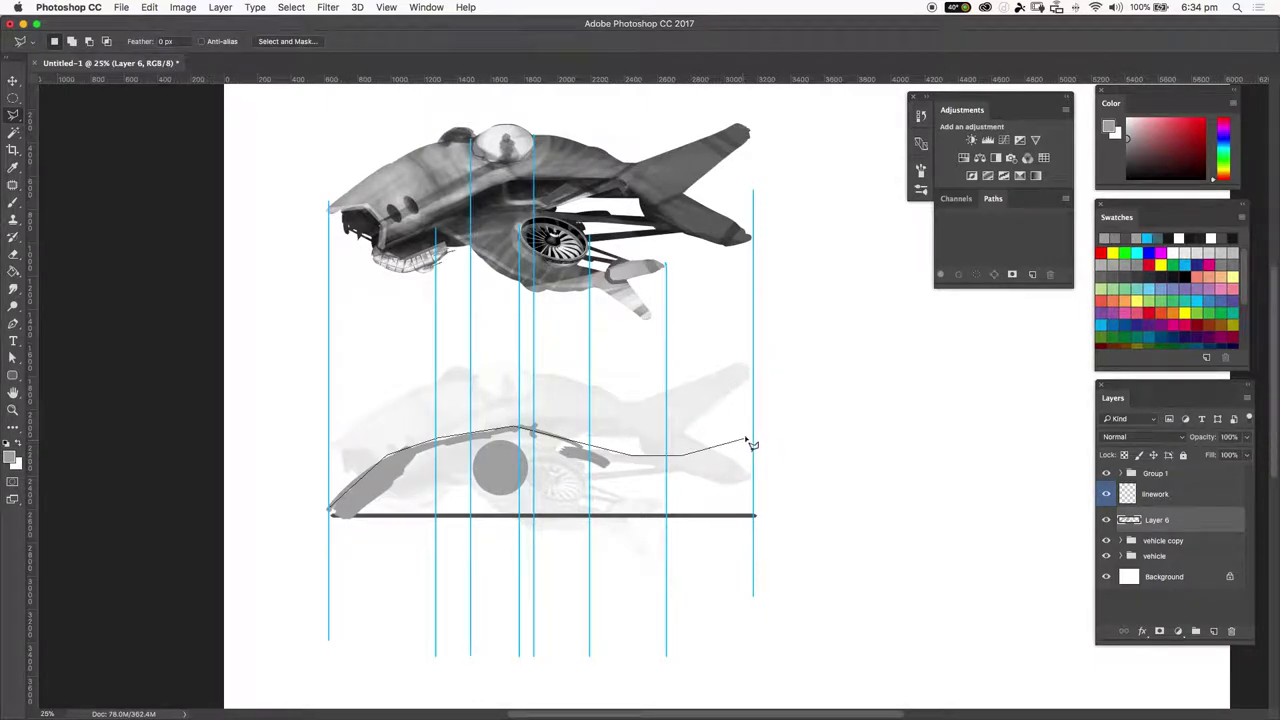
pyautogui.click(749, 439)
pyautogui.click(665, 481)
pyautogui.click(654, 499)
pyautogui.click(703, 502)
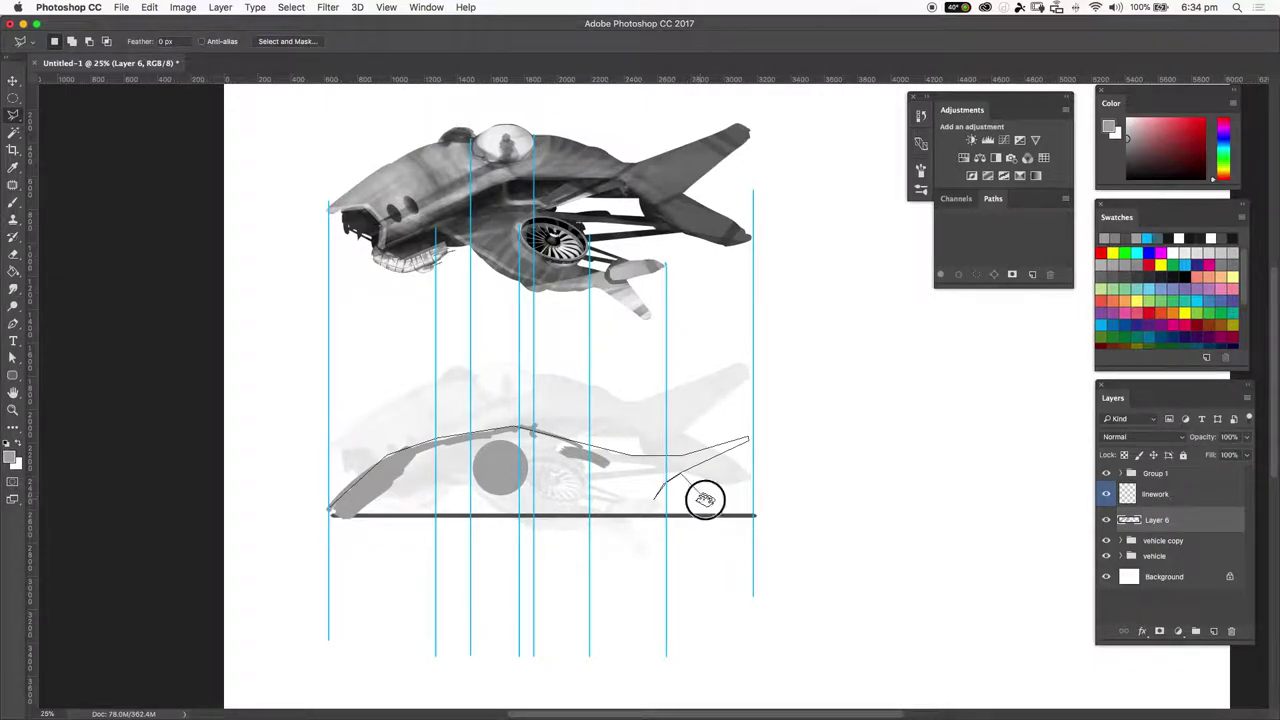
pyautogui.click(711, 515)
pyautogui.click(332, 516)
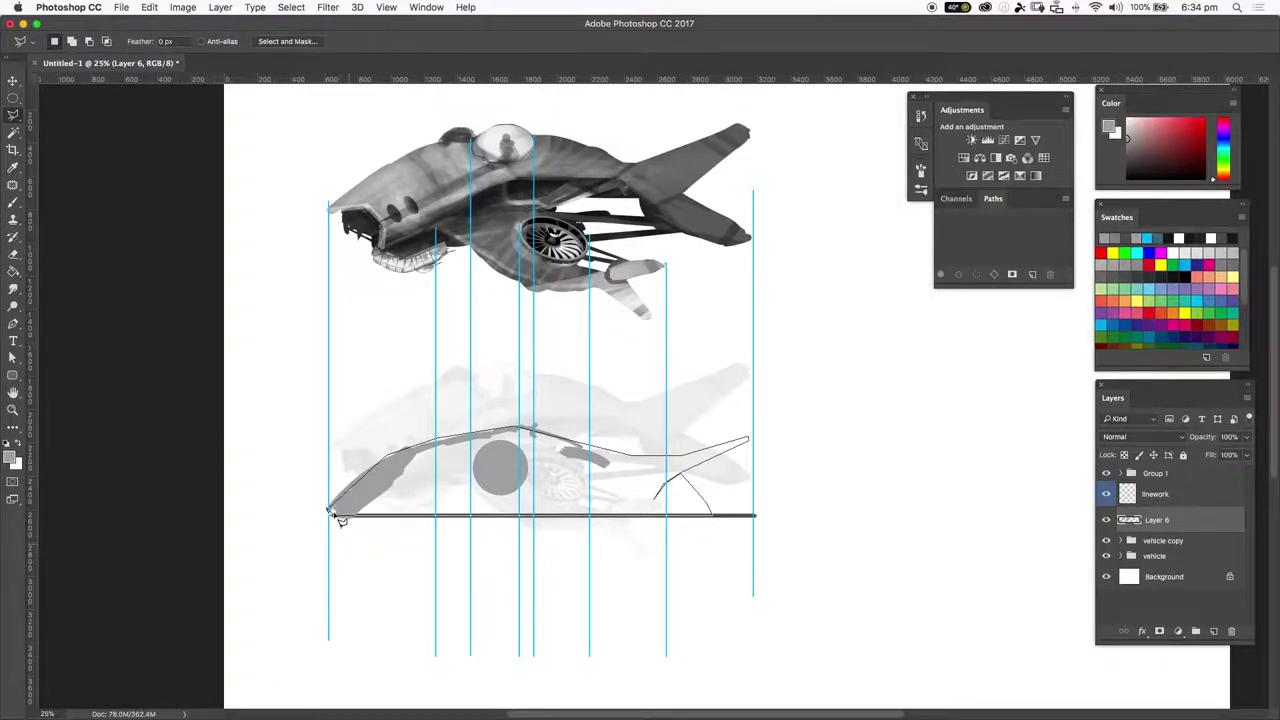
pyautogui.click(334, 513)
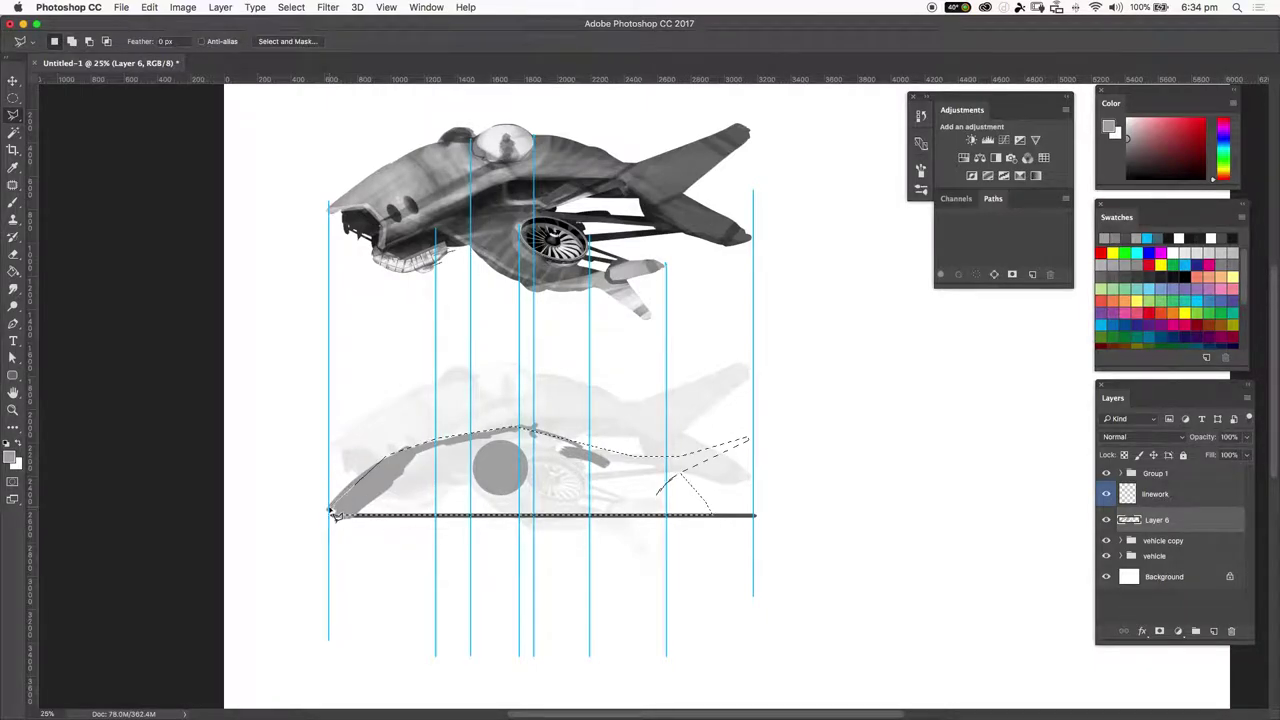
# Step: Fill the selected half-body silhouette with the sampled grey using the Paint Bucket
pyautogui.press('g')
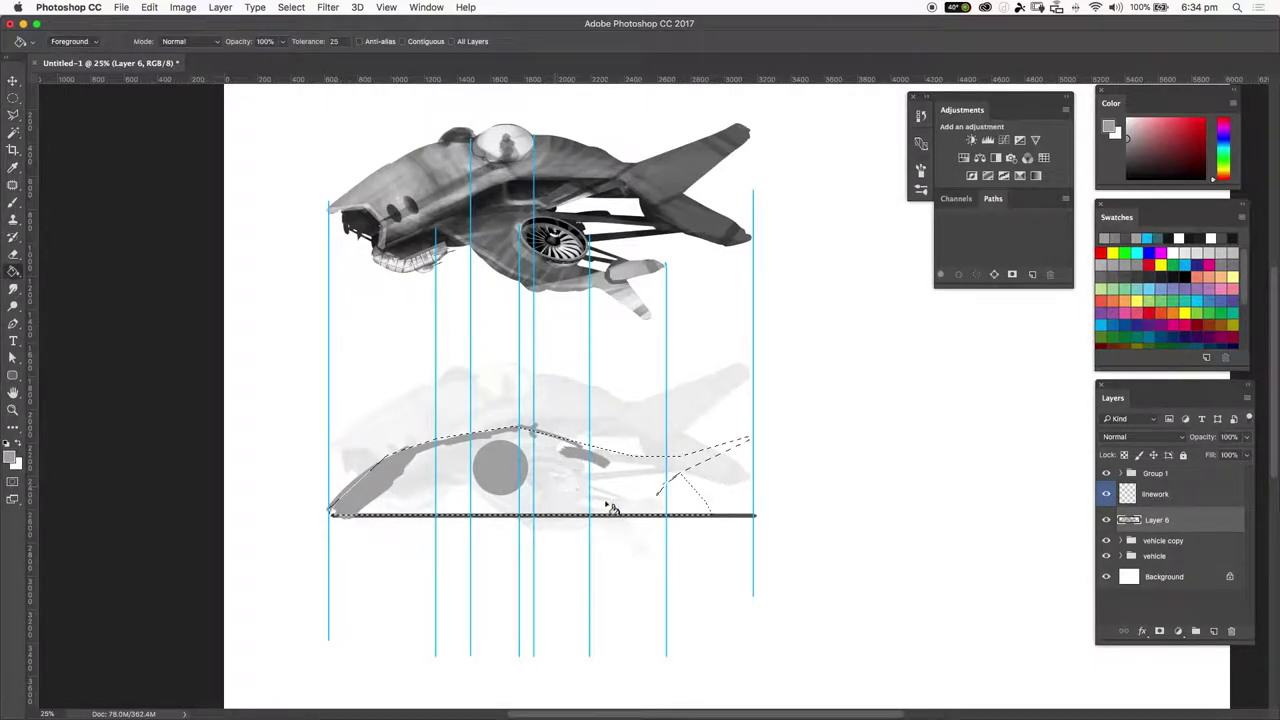
pyautogui.click(583, 498)
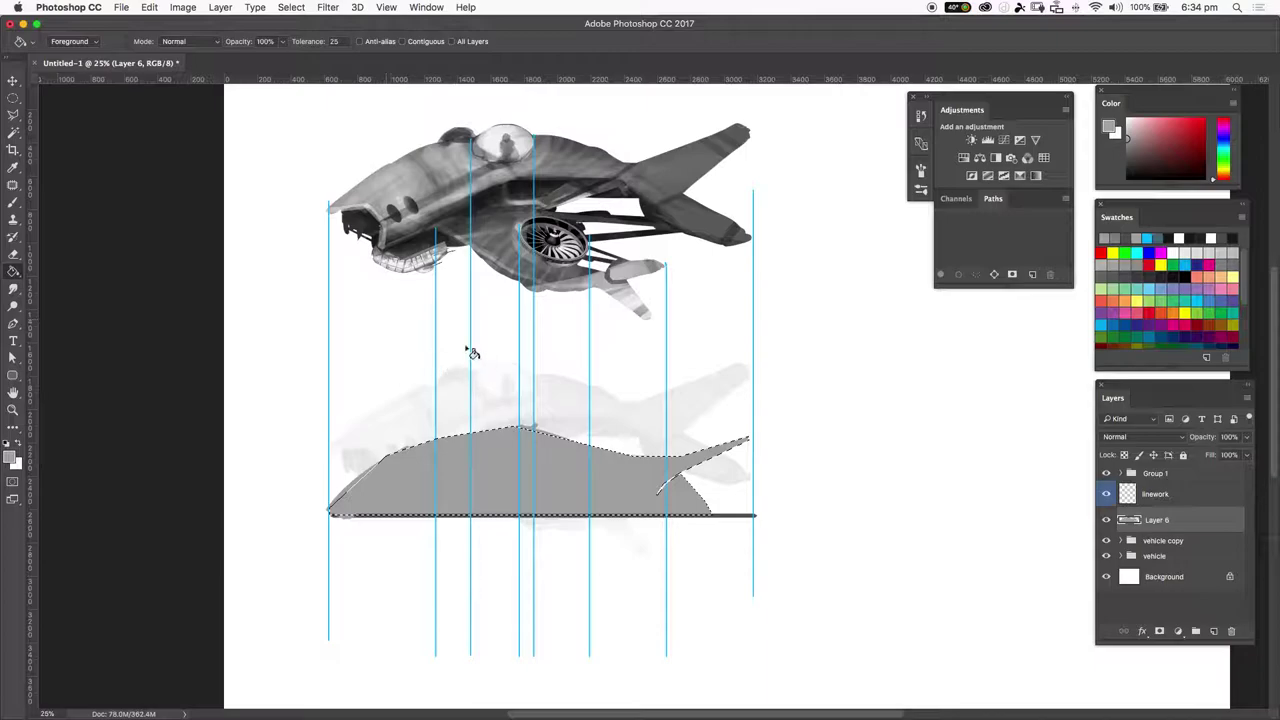
pyautogui.click(13, 272)
pyautogui.click(36, 283)
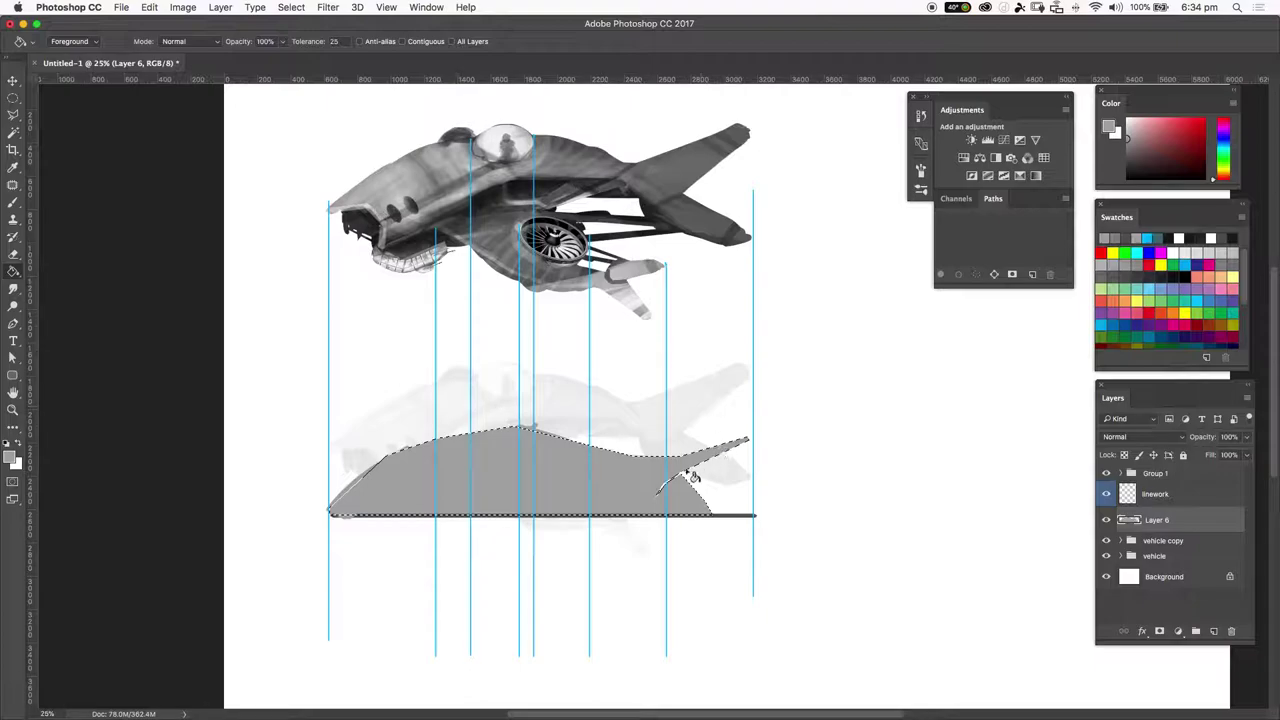
# Step: Outline a broad tail fin with the Polygonal Lasso, crossing the rear of the silhouette and ending at the rearmost construction line
pyautogui.press('l')
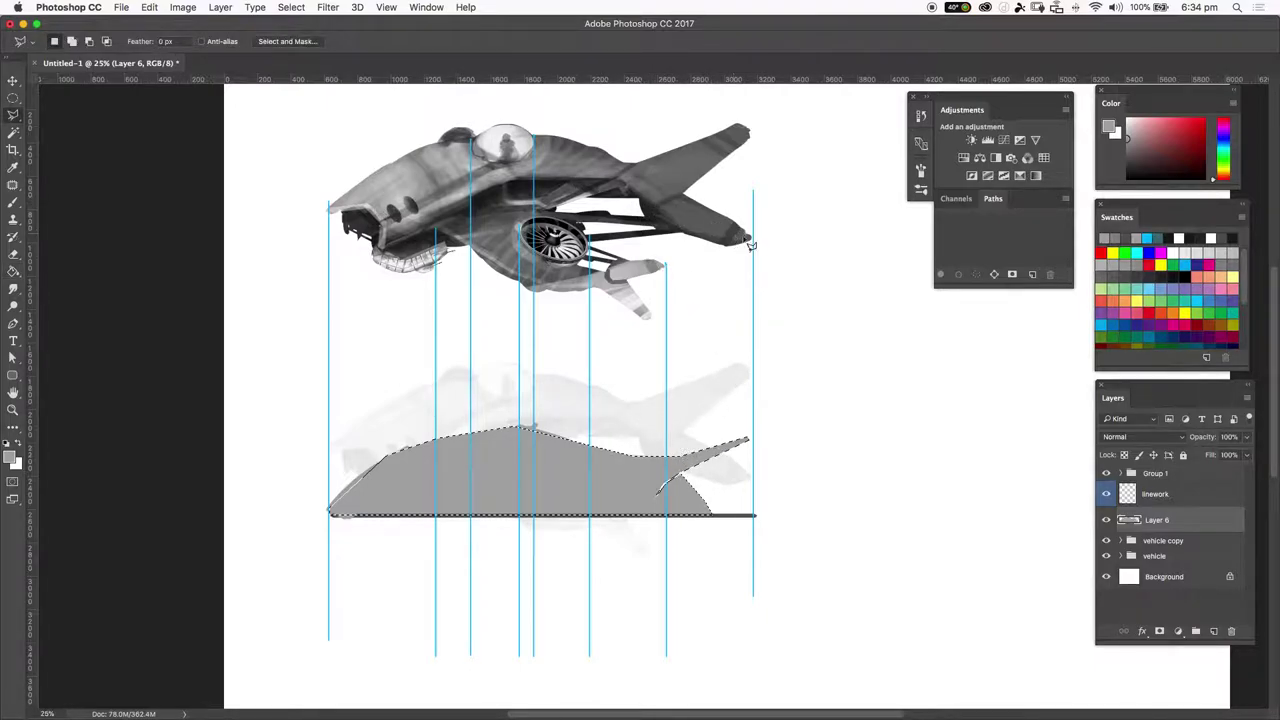
pyautogui.click(662, 452)
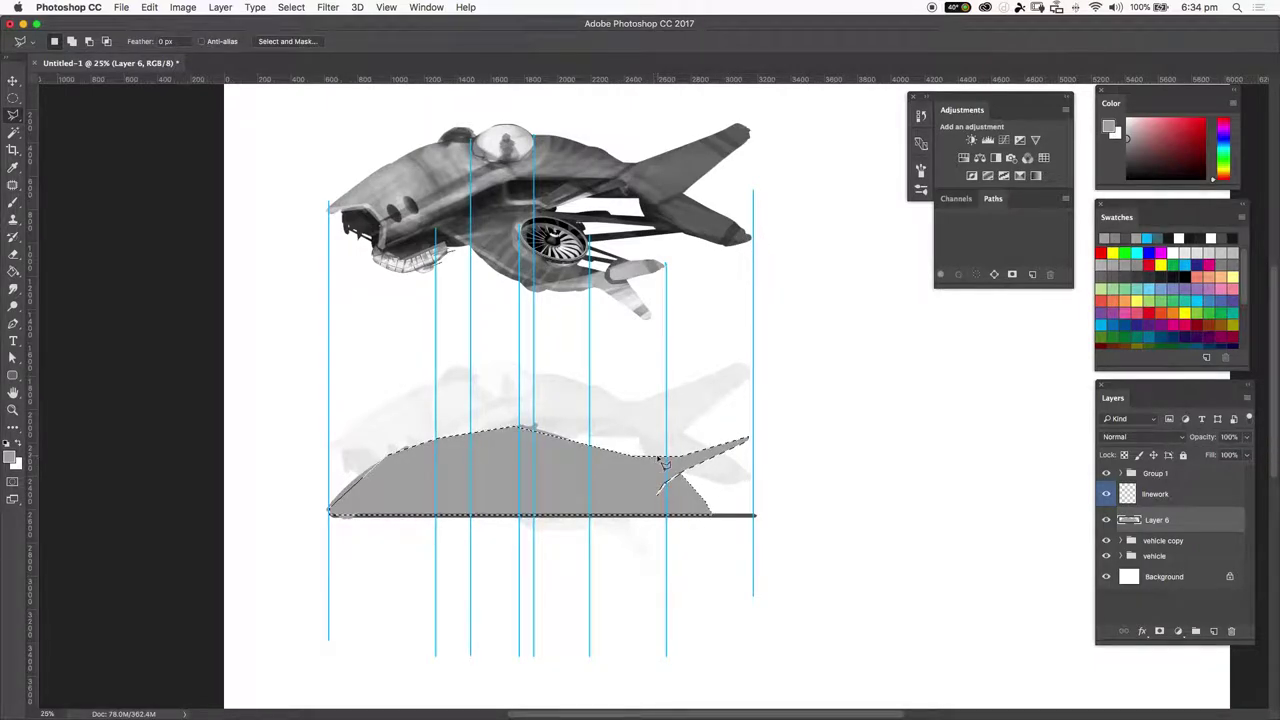
pyautogui.click(732, 389)
pyautogui.click(752, 389)
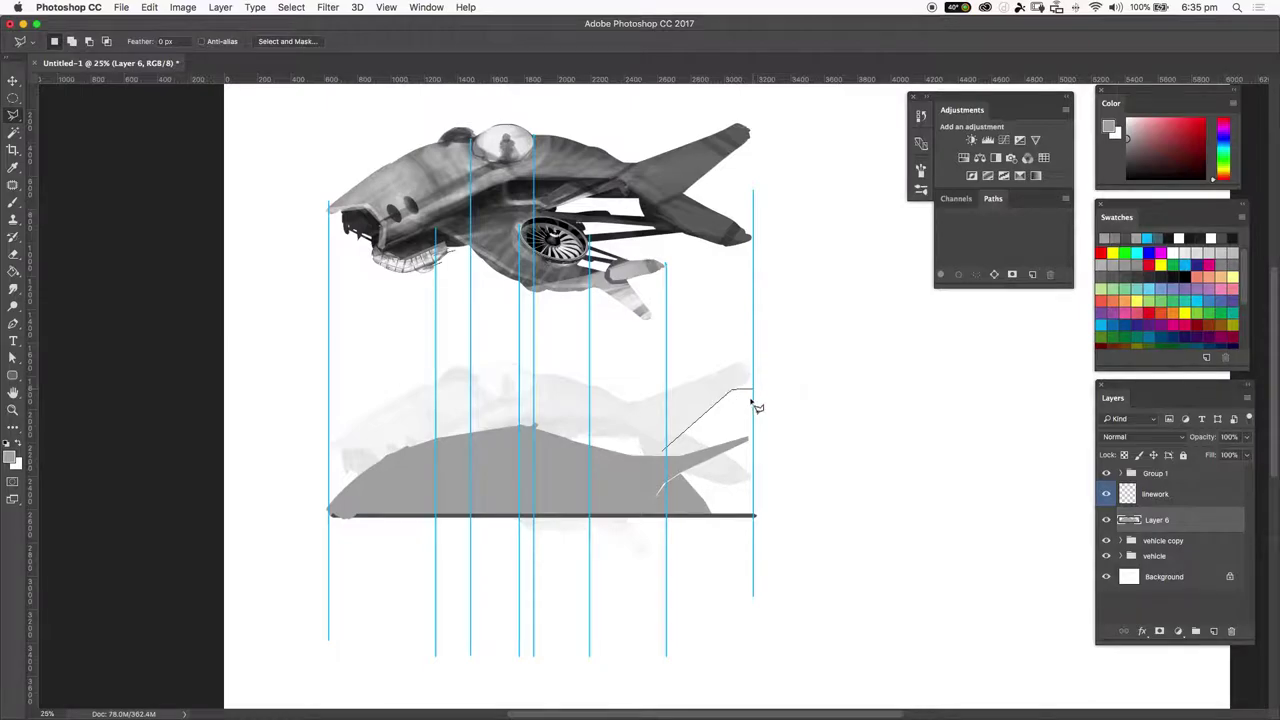
pyautogui.click(752, 433)
pyautogui.click(699, 498)
pyautogui.click(661, 455)
# Step: Fill the selected tail fin with a dark grey swatch using the Paint Bucket, and deselect it
pyautogui.click(1125, 284)
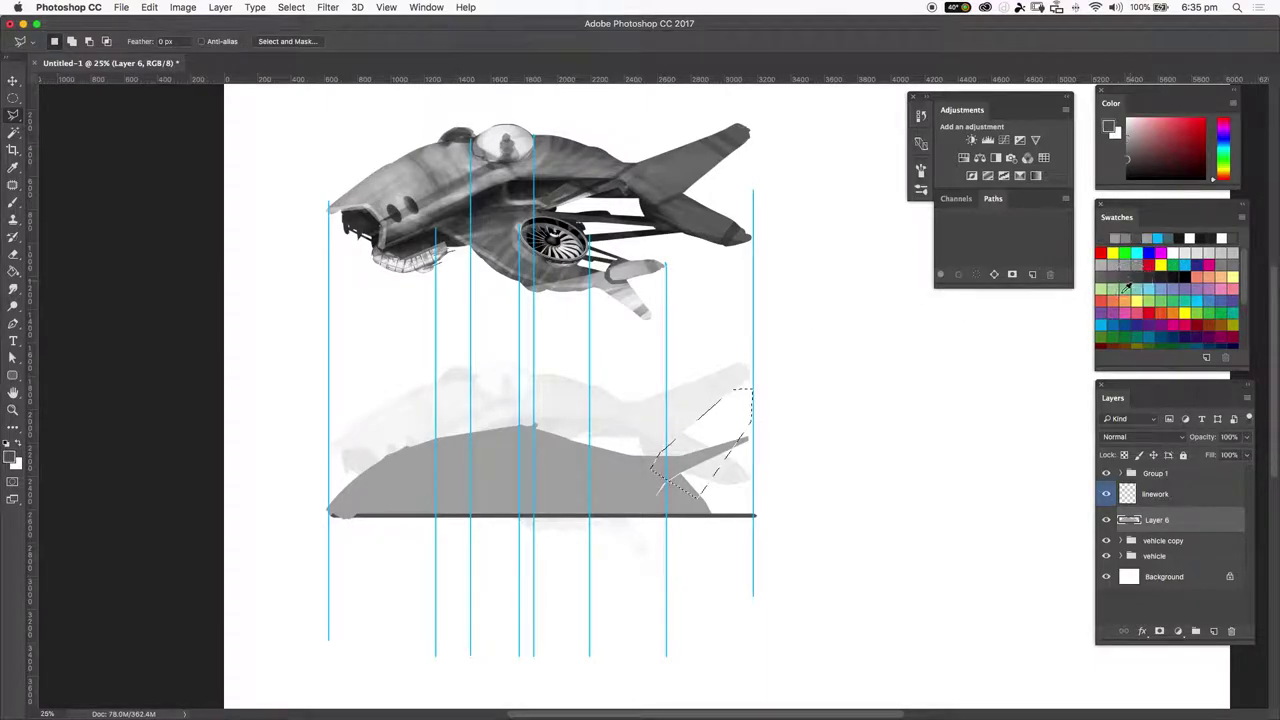
pyautogui.press('g')
pyautogui.click(728, 440)
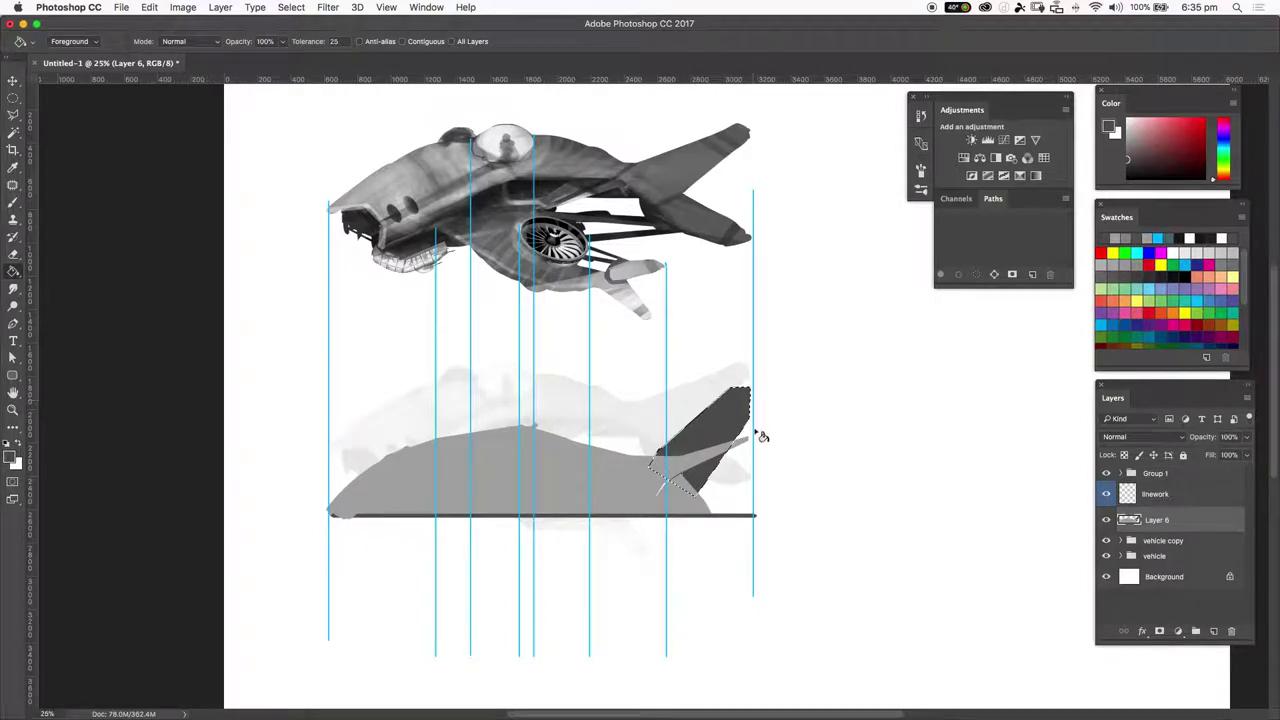
pyautogui.press('super+d')
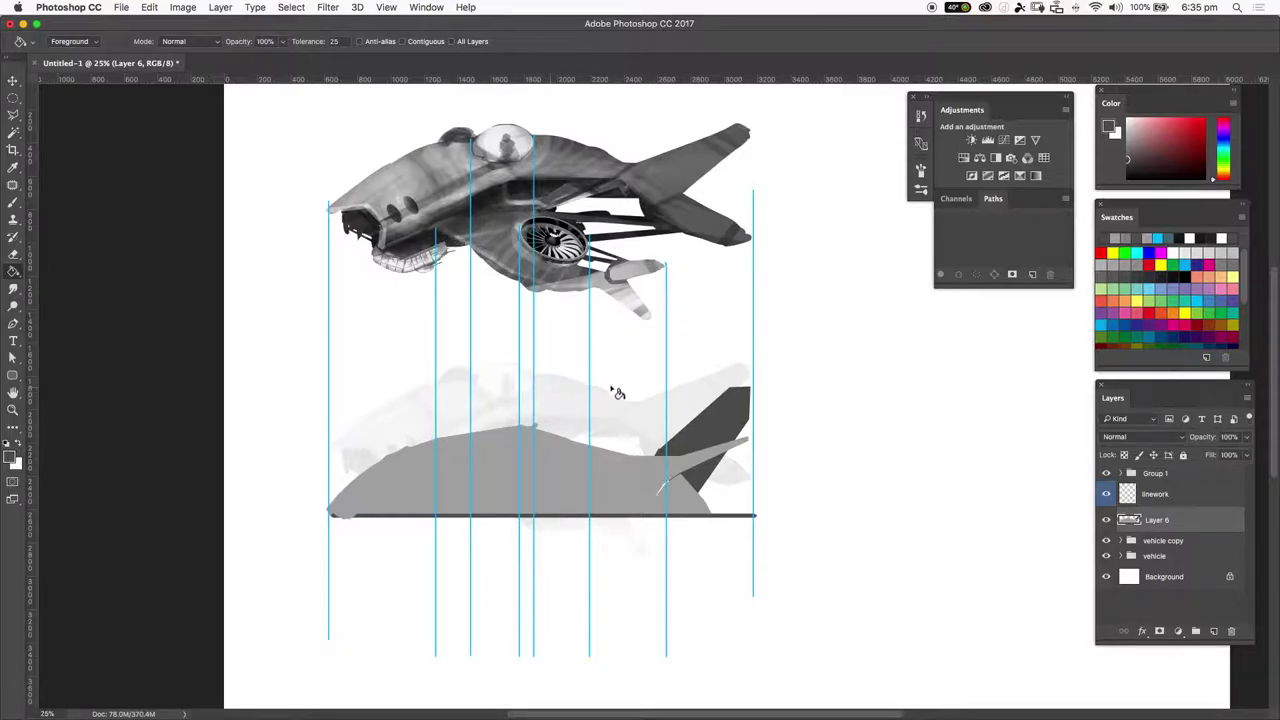
# Step: Move the half-body silhouette, including its horizontal centre line, further down below the faded copy
pyautogui.press('super+0')
pyautogui.press('super+minus')
pyautogui.press('v')
pyautogui.moveTo(594, 429); pyautogui.dragTo(599, 474)
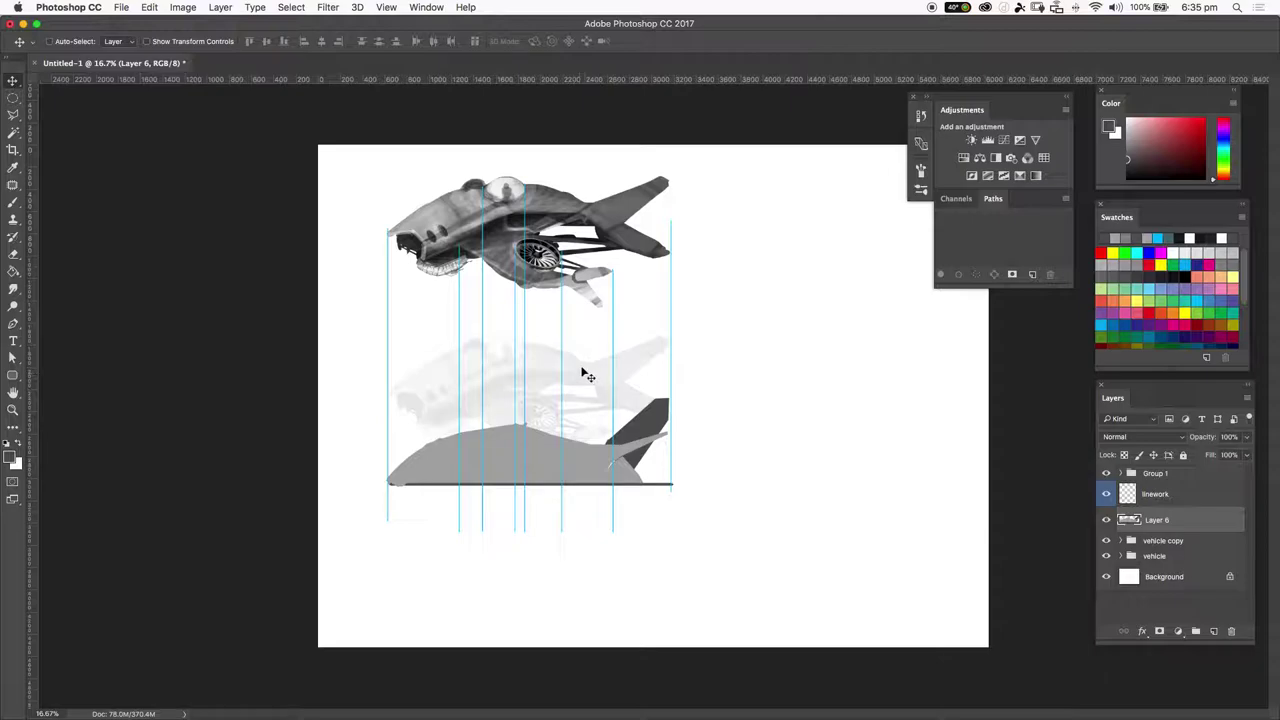
# Step: Outline the side wing with the Polygonal Lasso, from the hull up to a forked tip at the wing's construction line and back
pyautogui.press('l')
pyautogui.click(459, 430)
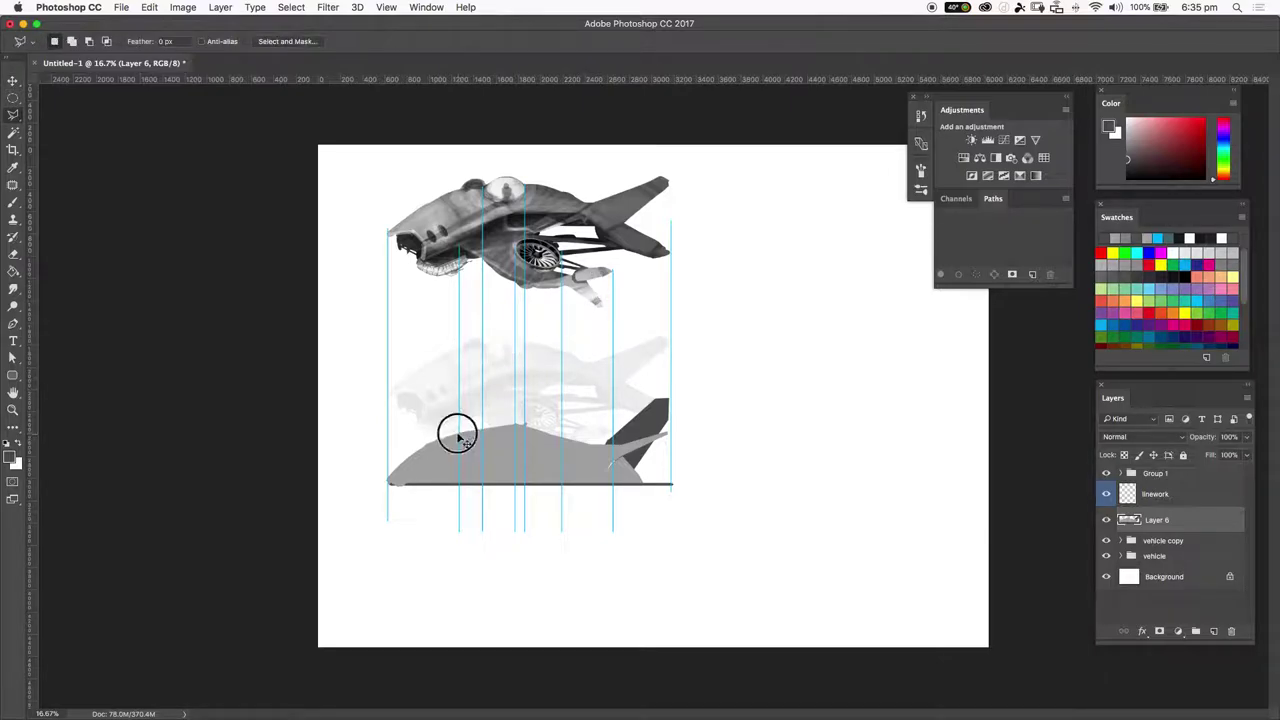
pyautogui.click(525, 376)
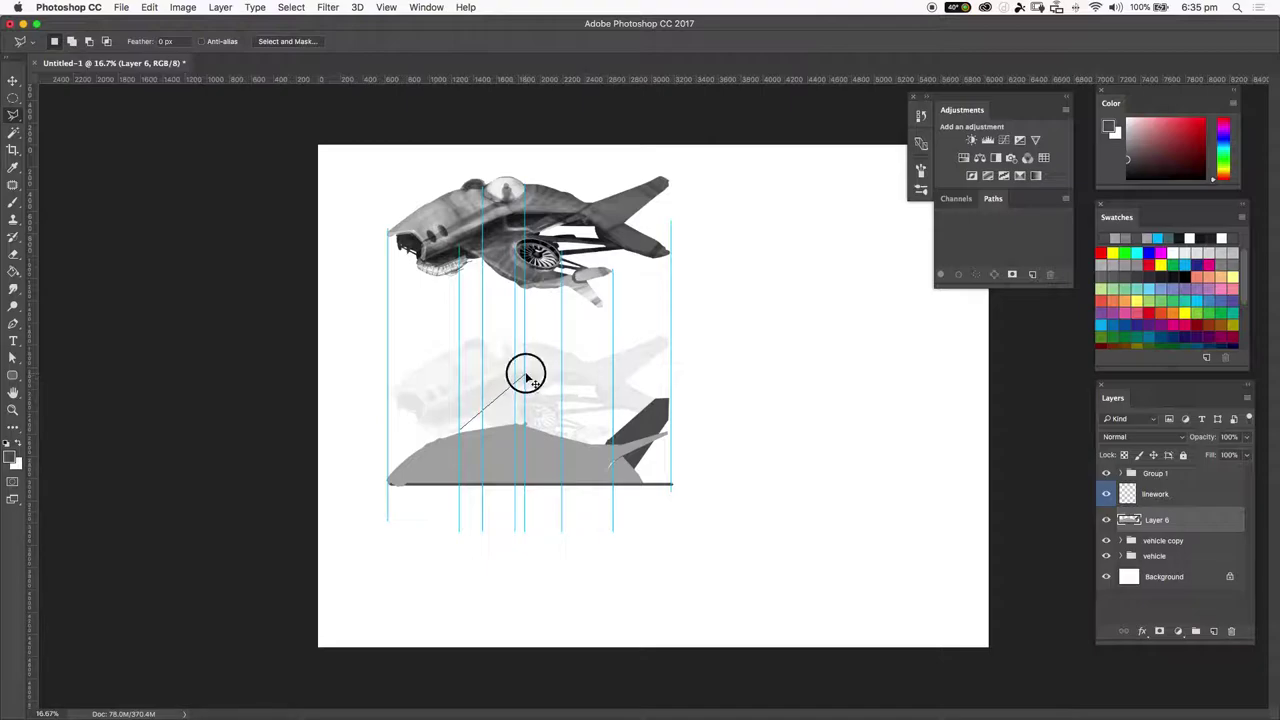
pyautogui.click(580, 362)
pyautogui.click(612, 344)
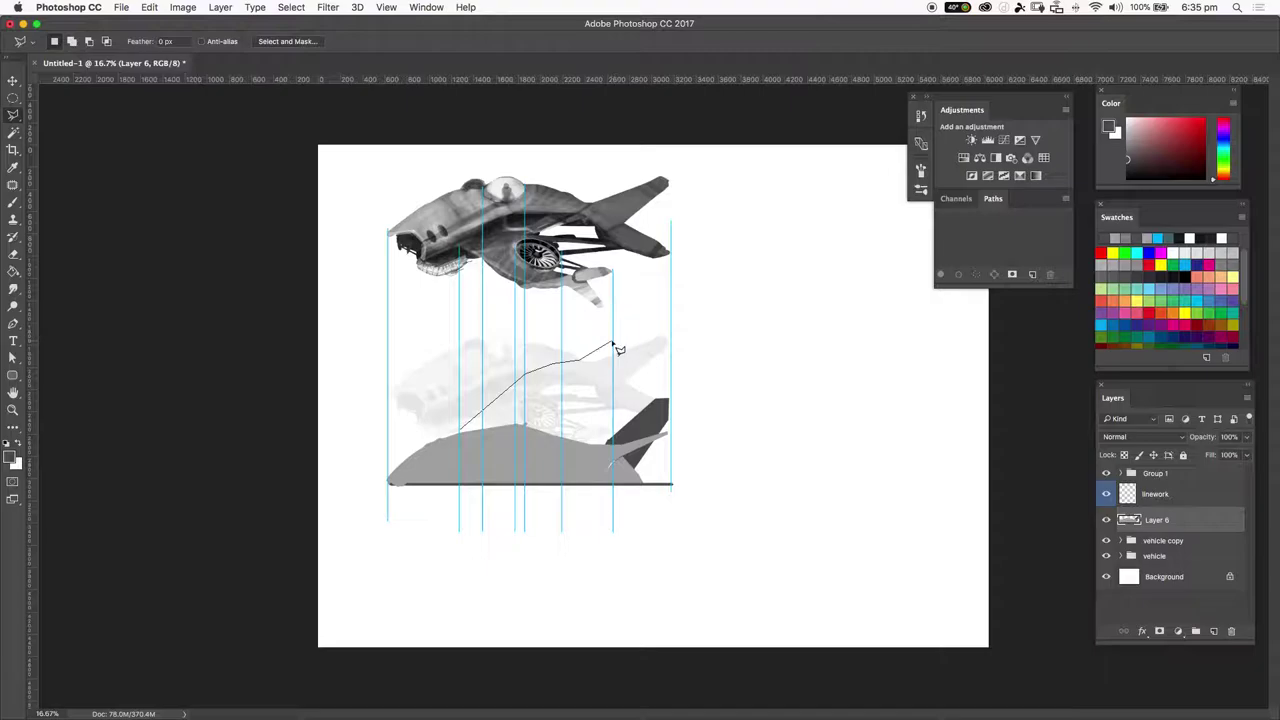
pyautogui.click(613, 354)
pyautogui.click(594, 371)
pyautogui.click(613, 368)
pyautogui.click(586, 382)
pyautogui.click(562, 418)
pyautogui.click(549, 440)
pyautogui.click(459, 432)
# Step: Fill the selected side wing with the silhouette's lighter grey, and deselect it
pyautogui.press('g')
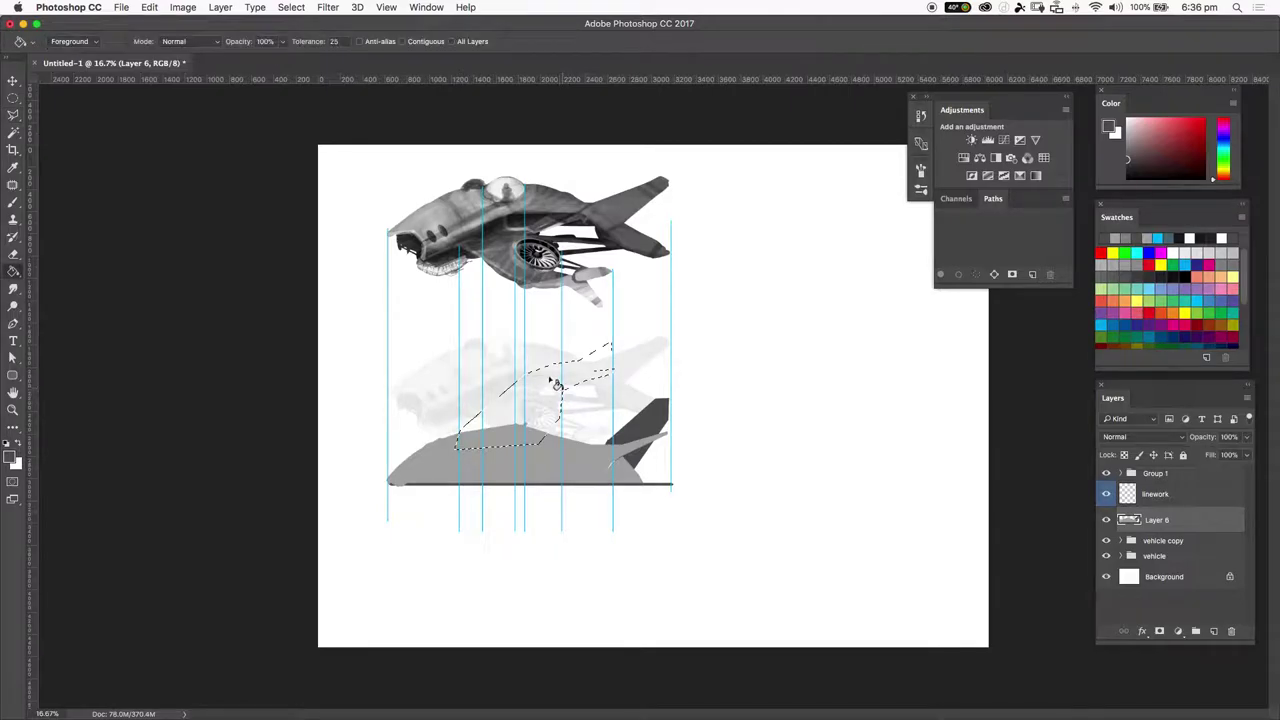
pyautogui.click(523, 399)
pyautogui.click(520, 430)
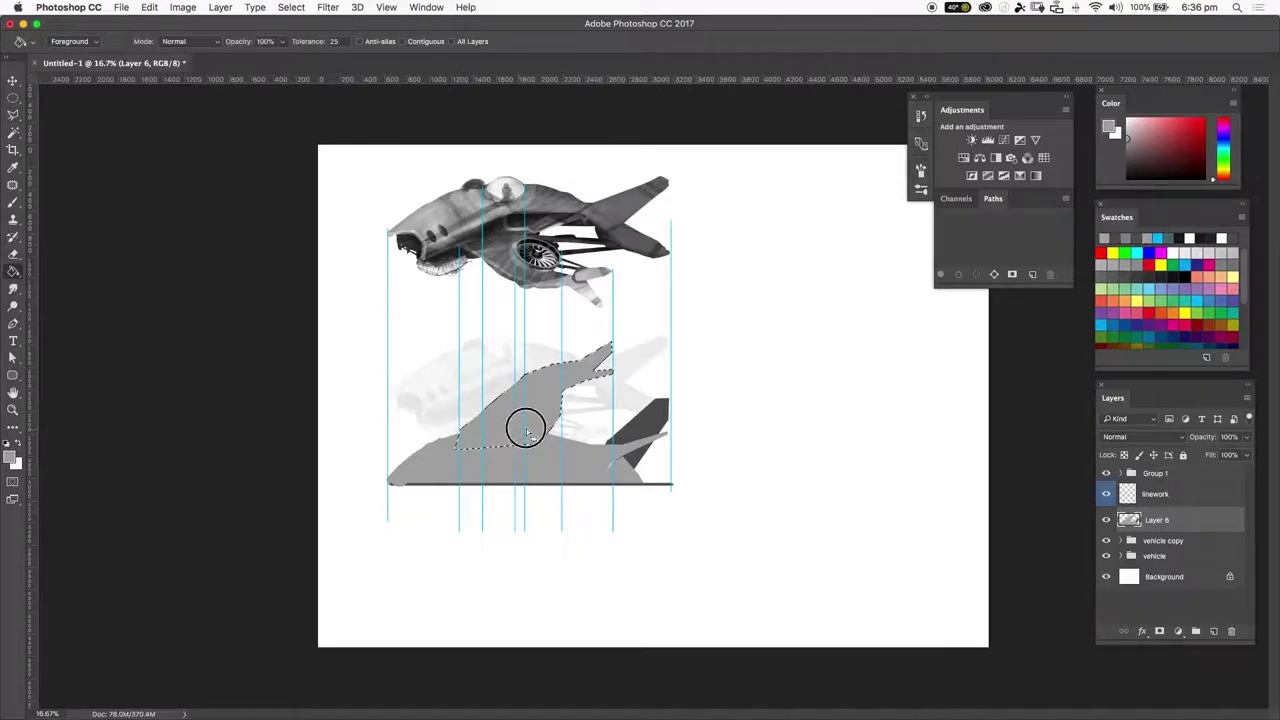
pyautogui.press('super+d')
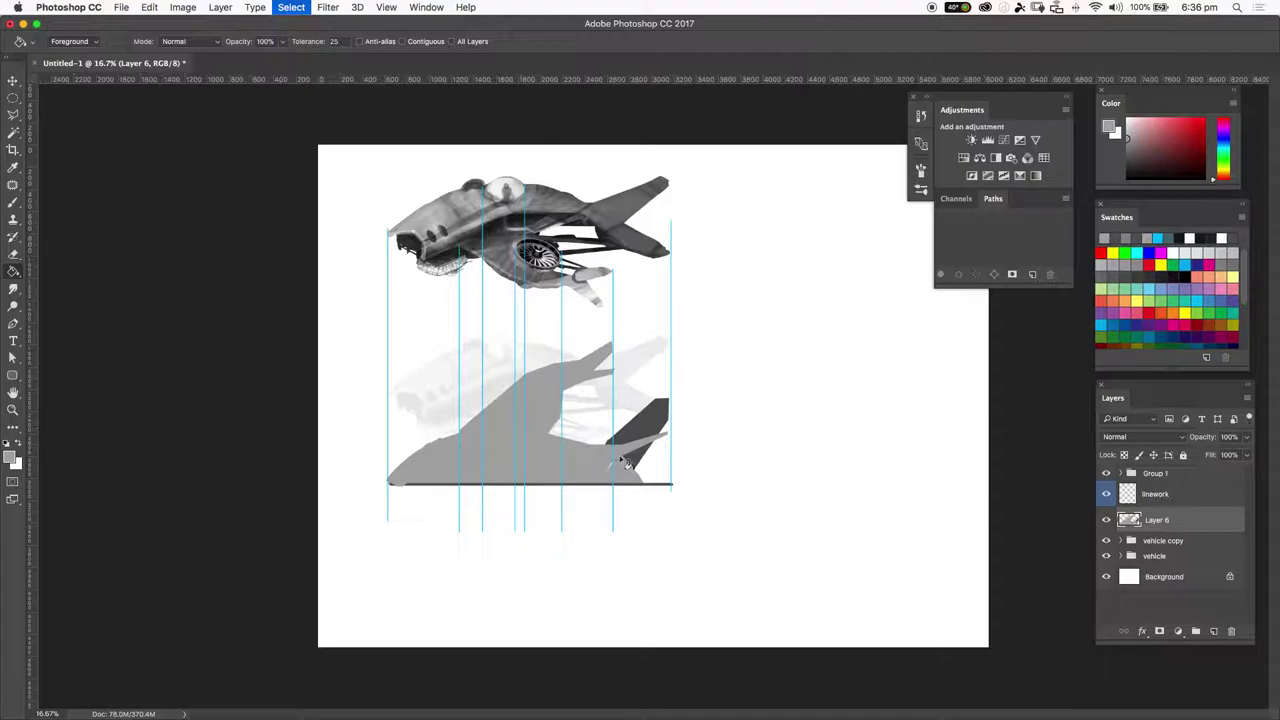
# Step: Select a thin strut running from the wing's rear edge to the tail fin, fill it with the fin's dark grey, and deselect it
pyautogui.press('l')
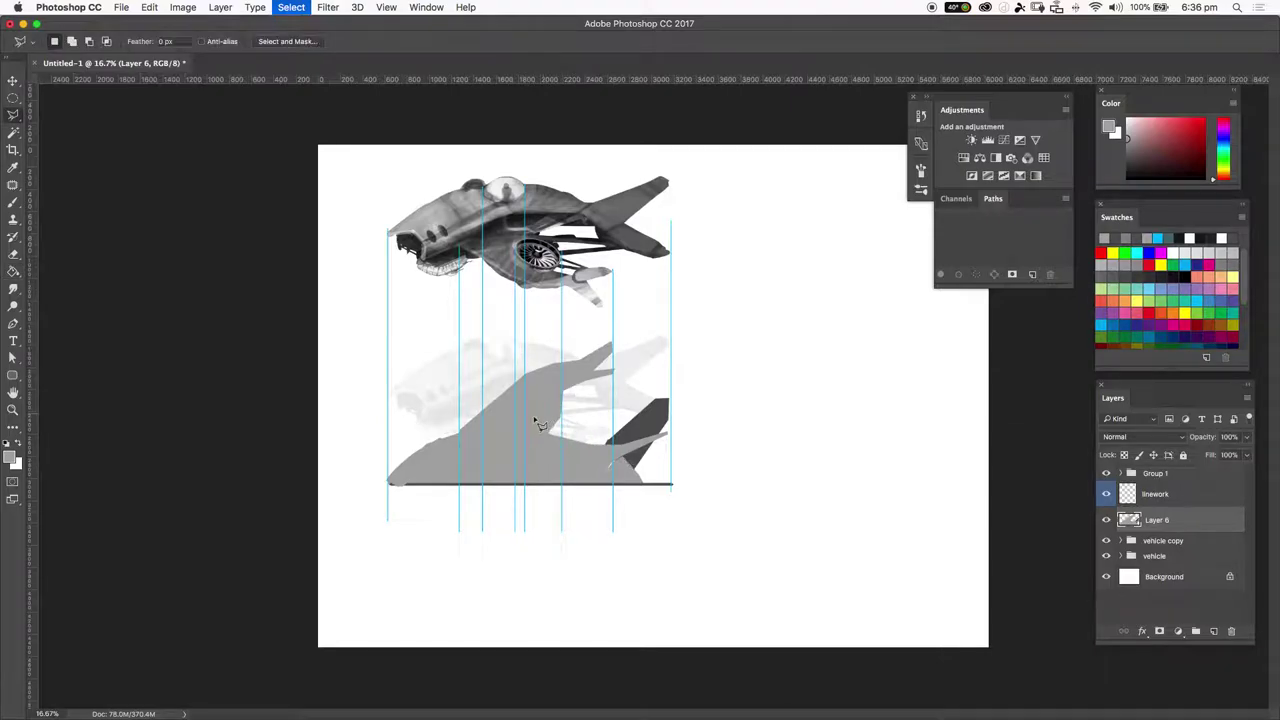
pyautogui.click(537, 426)
pyautogui.click(611, 446)
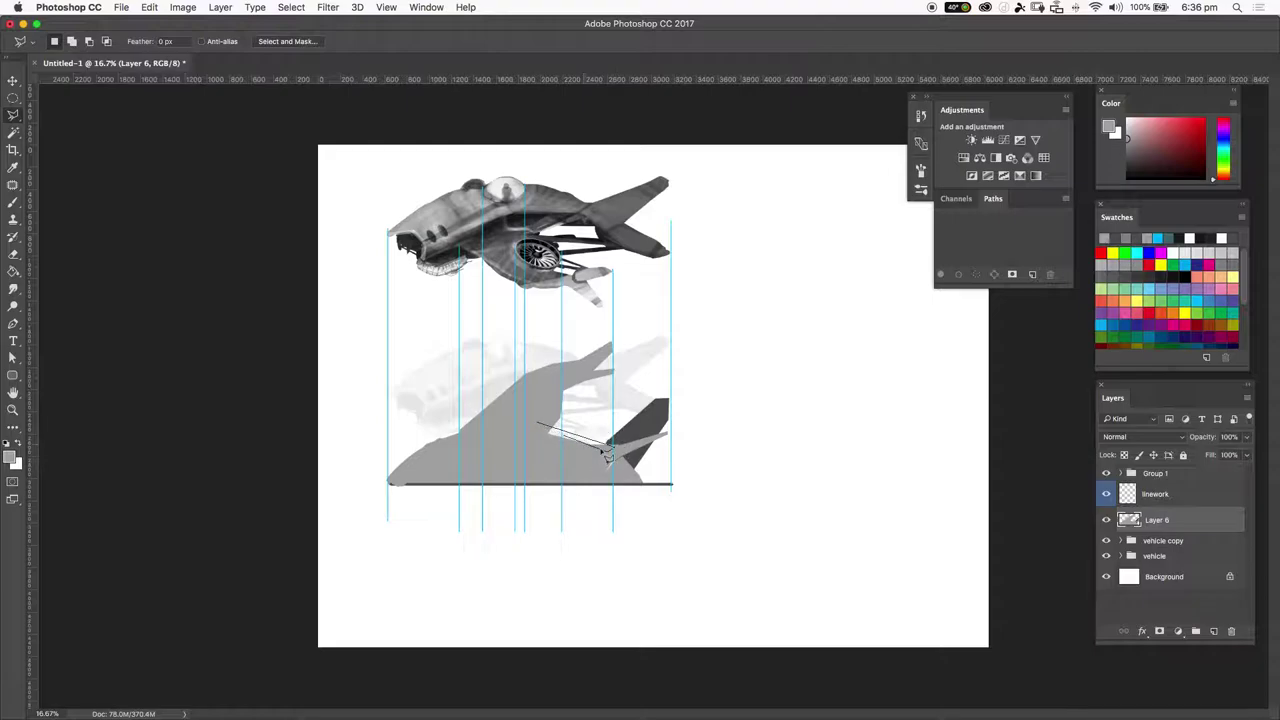
pyautogui.press('BackSpace')
pyautogui.click(540, 428)
pyautogui.press('g')
pyautogui.keyDown('alt'); pyautogui.click(645, 416); pyautogui.keyUp('alt')
pyautogui.click(586, 436)
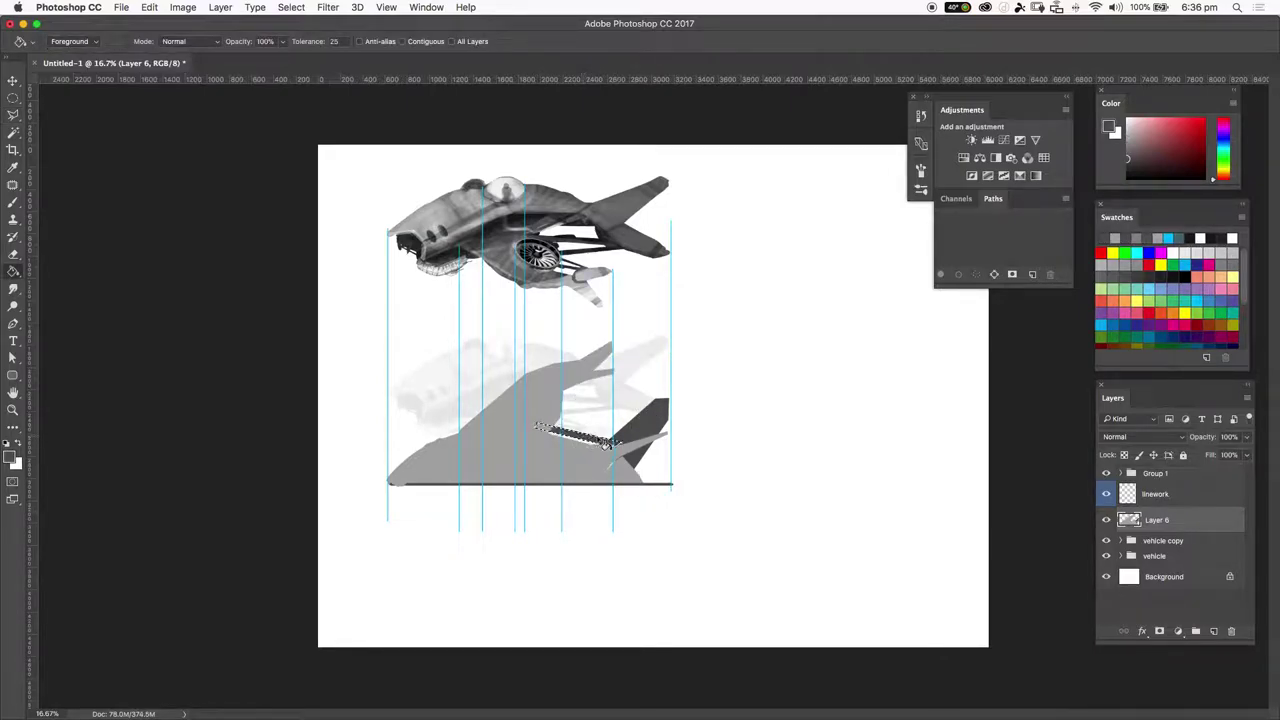
pyautogui.press('super+d')
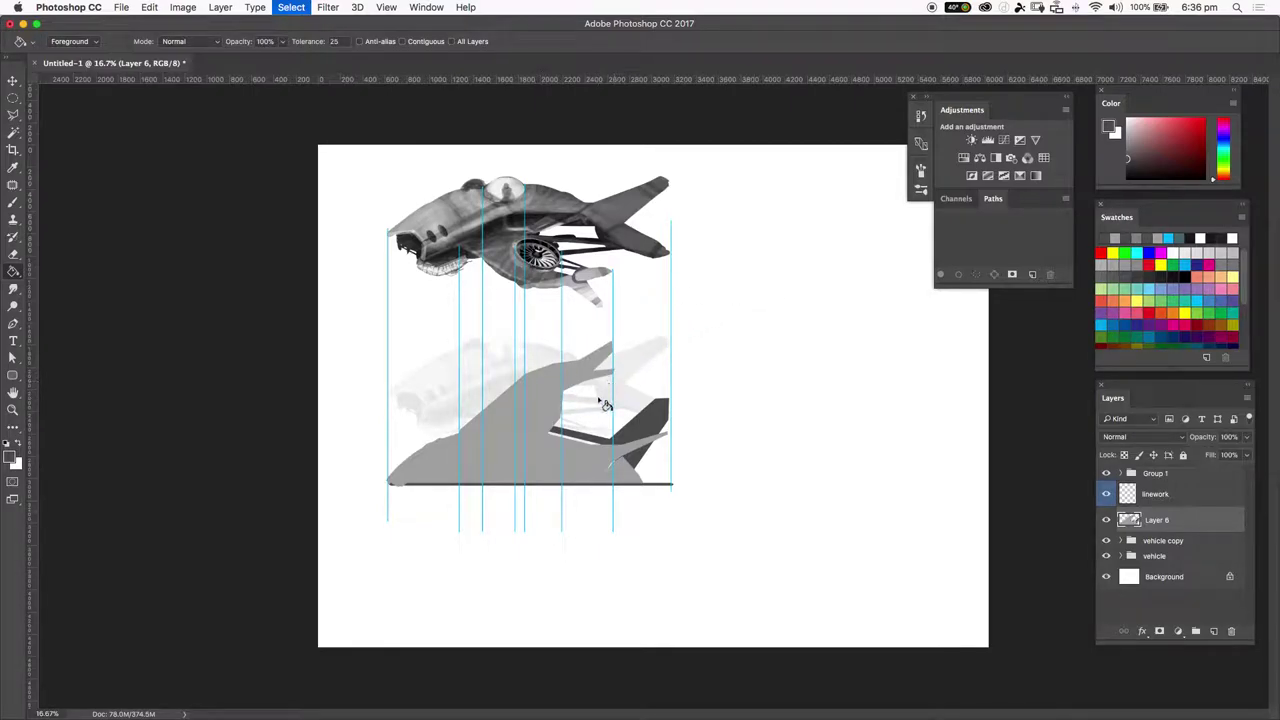
pyautogui.press('m')
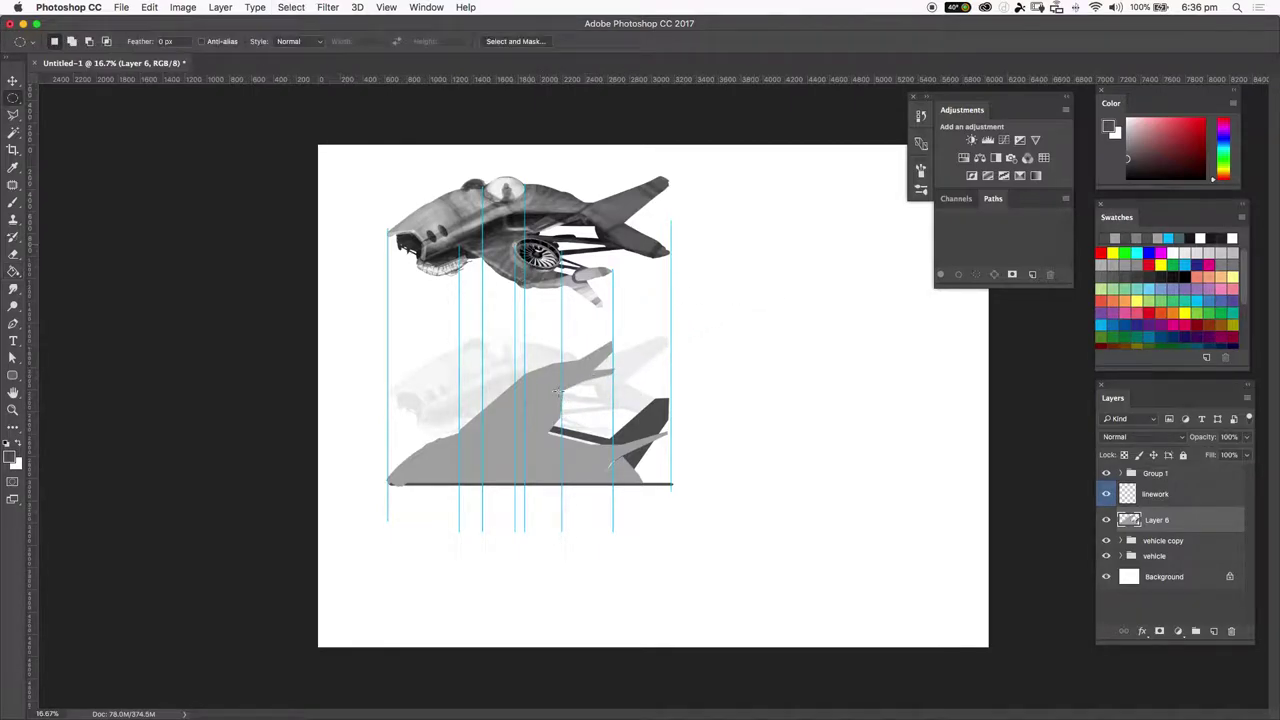
pyautogui.moveTo(532, 400); pyautogui.dragTo(553, 418)
pyautogui.press('super+d')
# Step: Identify the engine's layer inside the vehicle group, and copy the engine from it to a new layer using an elliptical selection
pyautogui.click(1121, 556)
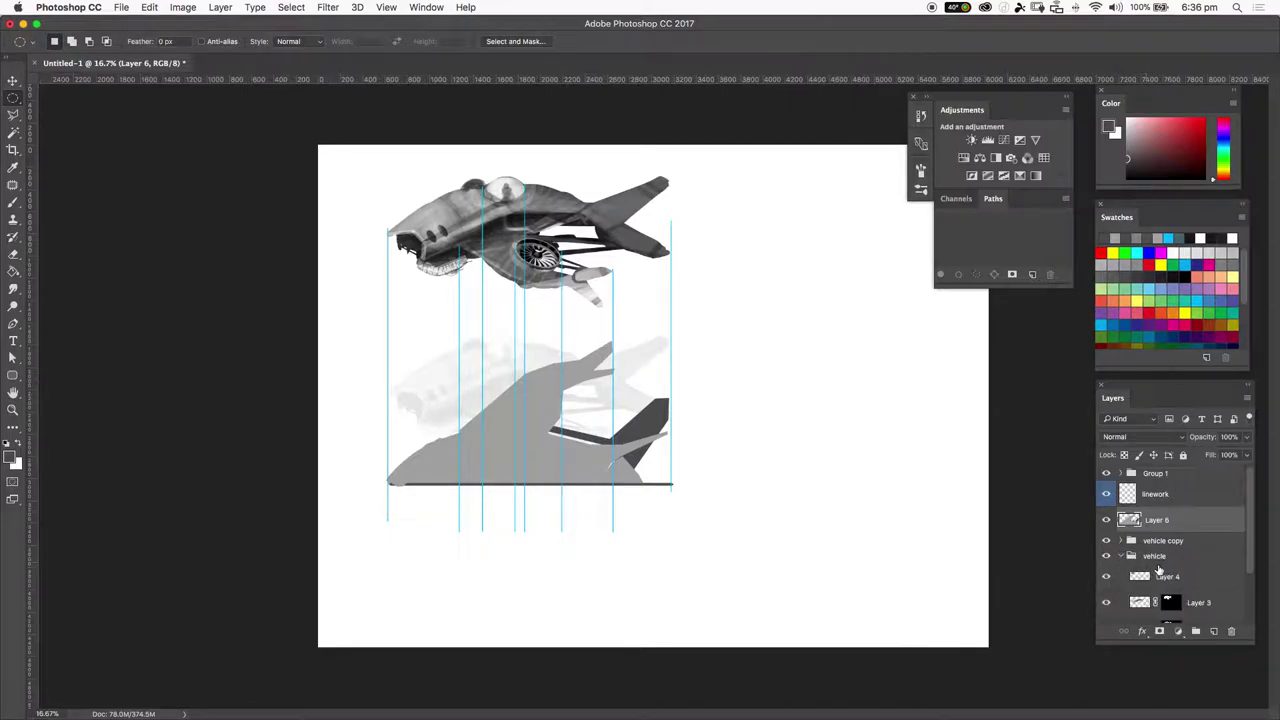
pyautogui.click(1105, 578)
pyautogui.click(1105, 578)
pyautogui.moveTo(1254, 541); pyautogui.dragTo(1249, 586)
pyautogui.click(1106, 567)
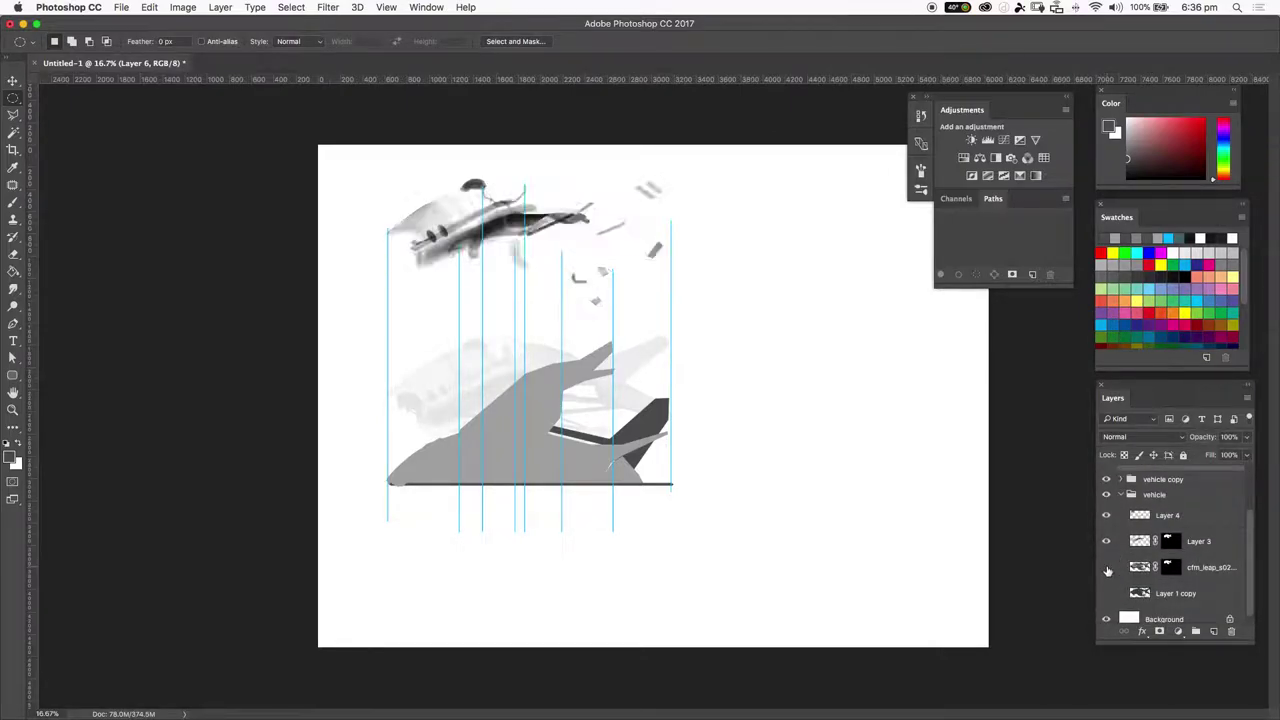
pyautogui.click(1106, 567)
pyautogui.click(1143, 568)
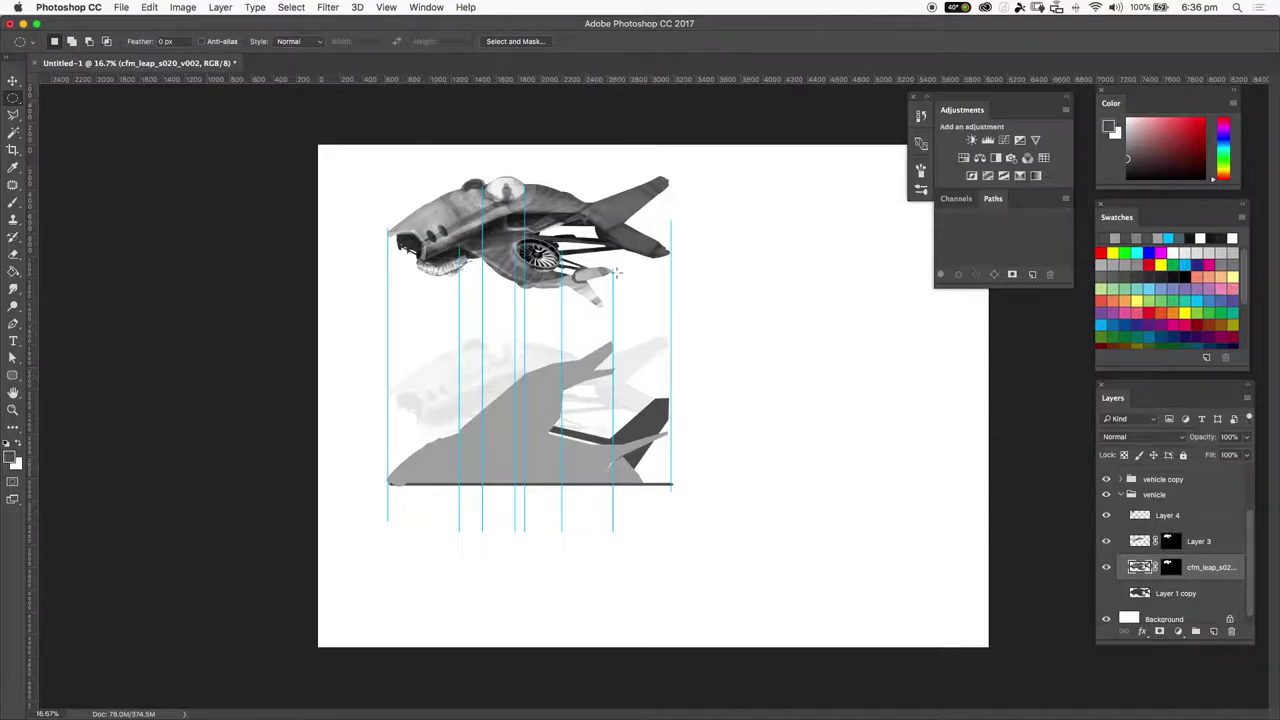
pyautogui.moveTo(514, 234); pyautogui.dragTo(537, 252)
pyautogui.hotkey('ctrl', 'j')
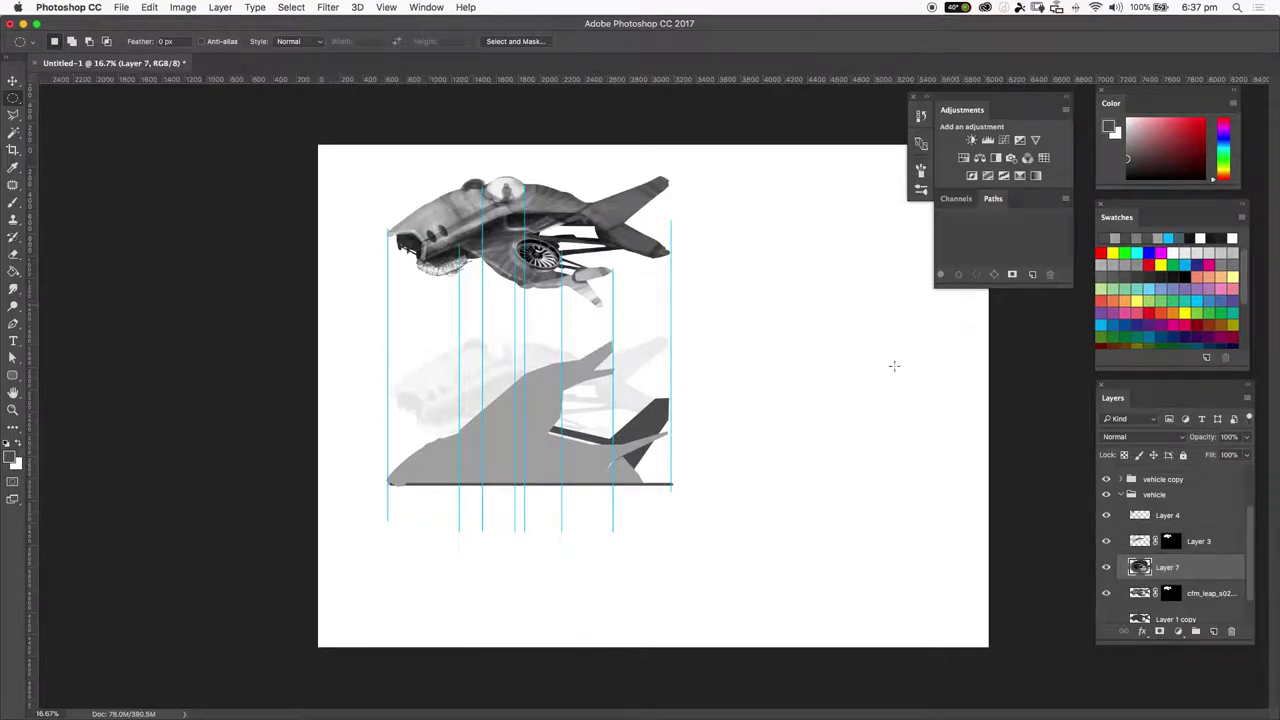
# Step: Move the engine copy down onto the side wing, and place its layer directly above Layer 6
pyautogui.press('v')
pyautogui.moveTo(559, 266); pyautogui.dragTo(572, 458)
pyautogui.moveTo(1212, 566); pyautogui.dragTo(1125, 477)
pyautogui.moveTo(585, 483); pyautogui.dragTo(560, 473)
# Step: Flip the engine copy horizontally, stretch it to about 106% by 149%, and rotate it to about 129° over the wing
pyautogui.hotkey('ctrl', 't')
pyautogui.rightClick(543, 428)
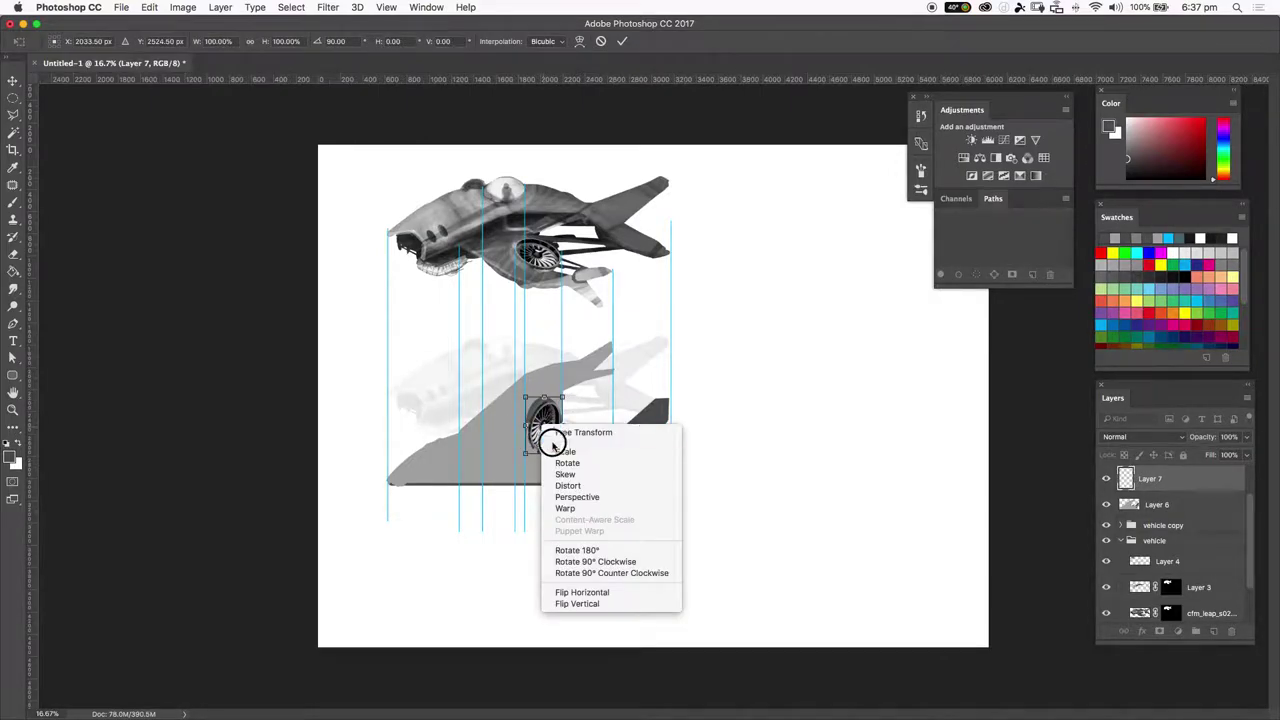
pyautogui.click(601, 592)
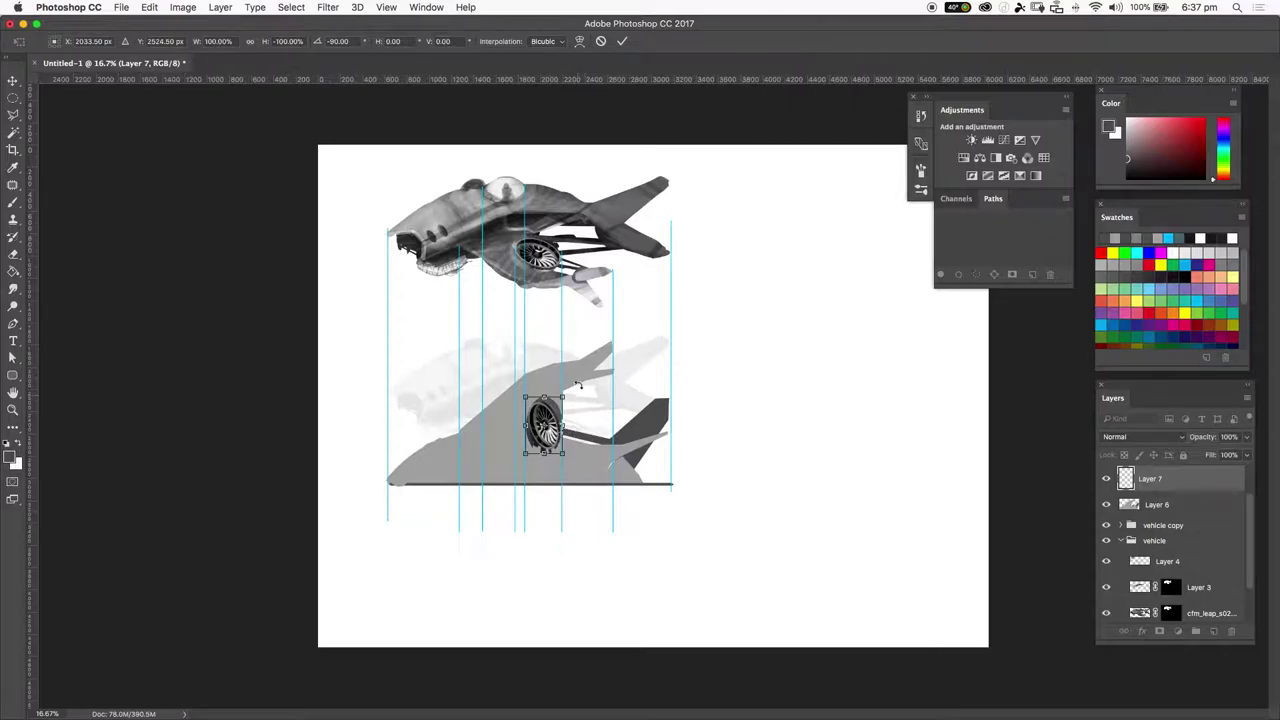
pyautogui.moveTo(526, 426); pyautogui.dragTo(510, 428)
pyautogui.moveTo(597, 365); pyautogui.dragTo(474, 434)
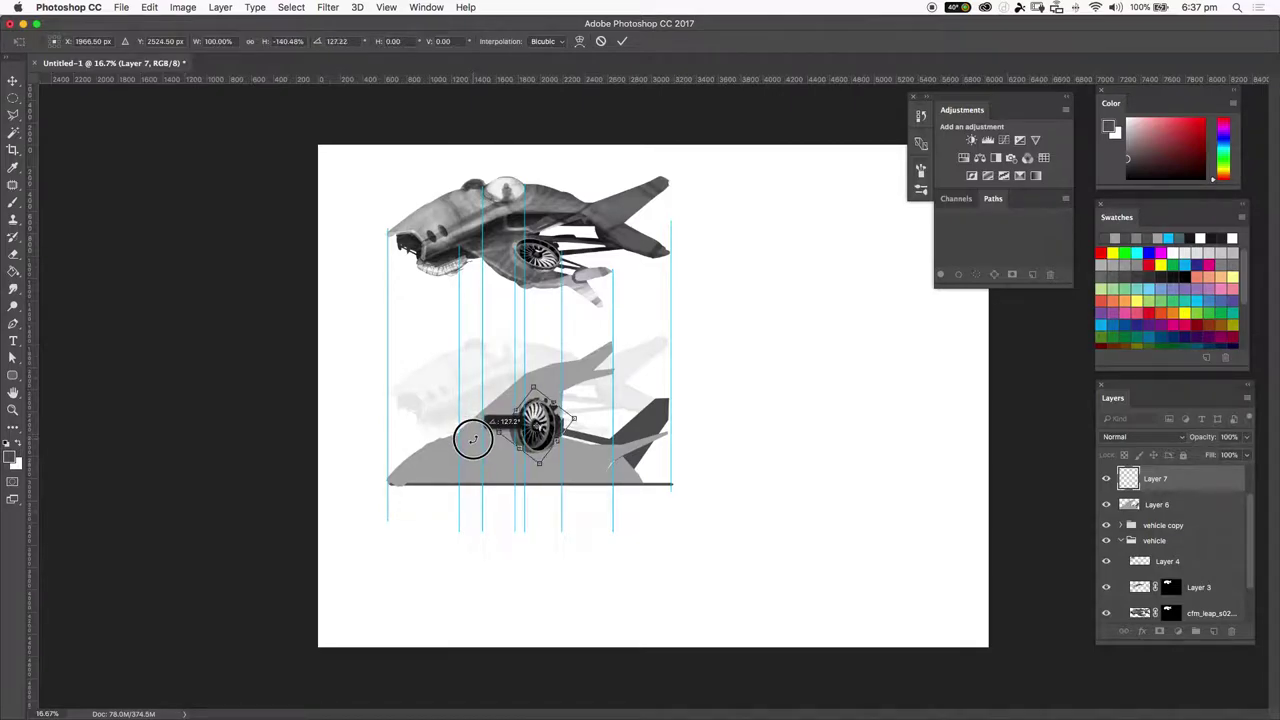
pyautogui.moveTo(572, 422); pyautogui.dragTo(576, 413)
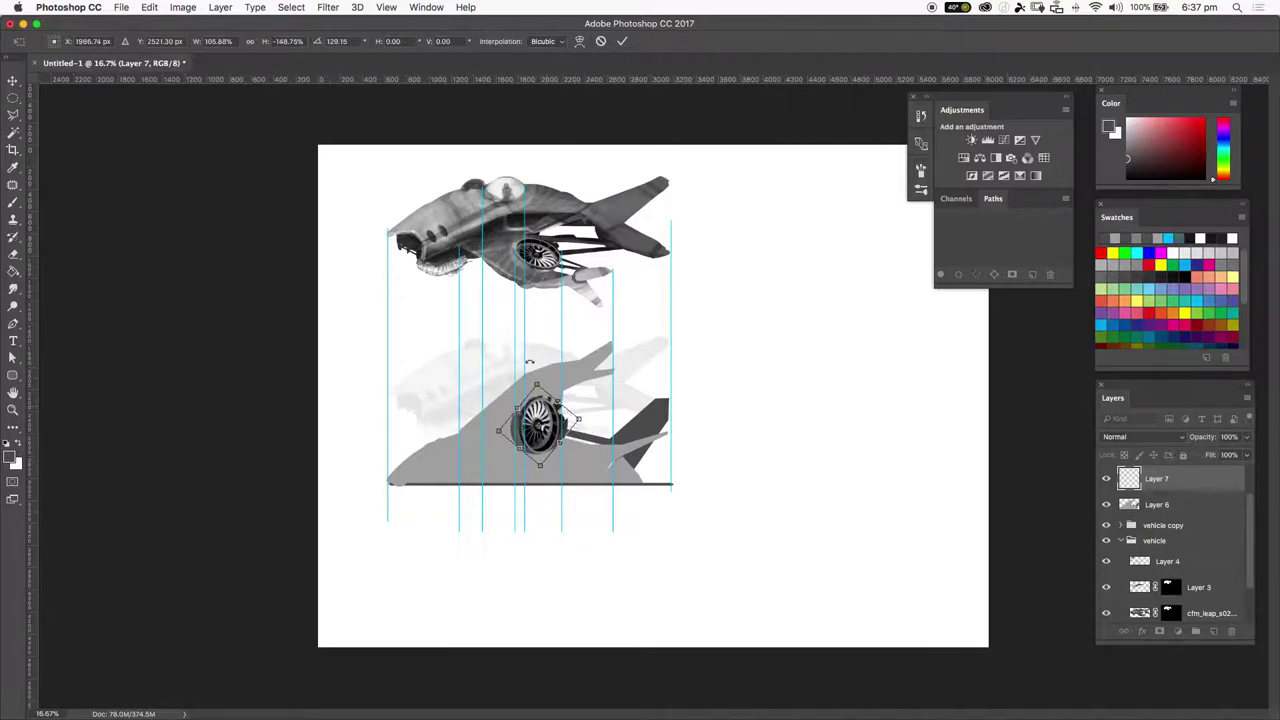
pyautogui.press('Return')
# Step: Select the excess parts along the engine copy's rear edge with the Polygonal Lasso, delete them, and deselect
pyautogui.press('super+equal')
pyautogui.press('super+equal')
pyautogui.press('super+equal')
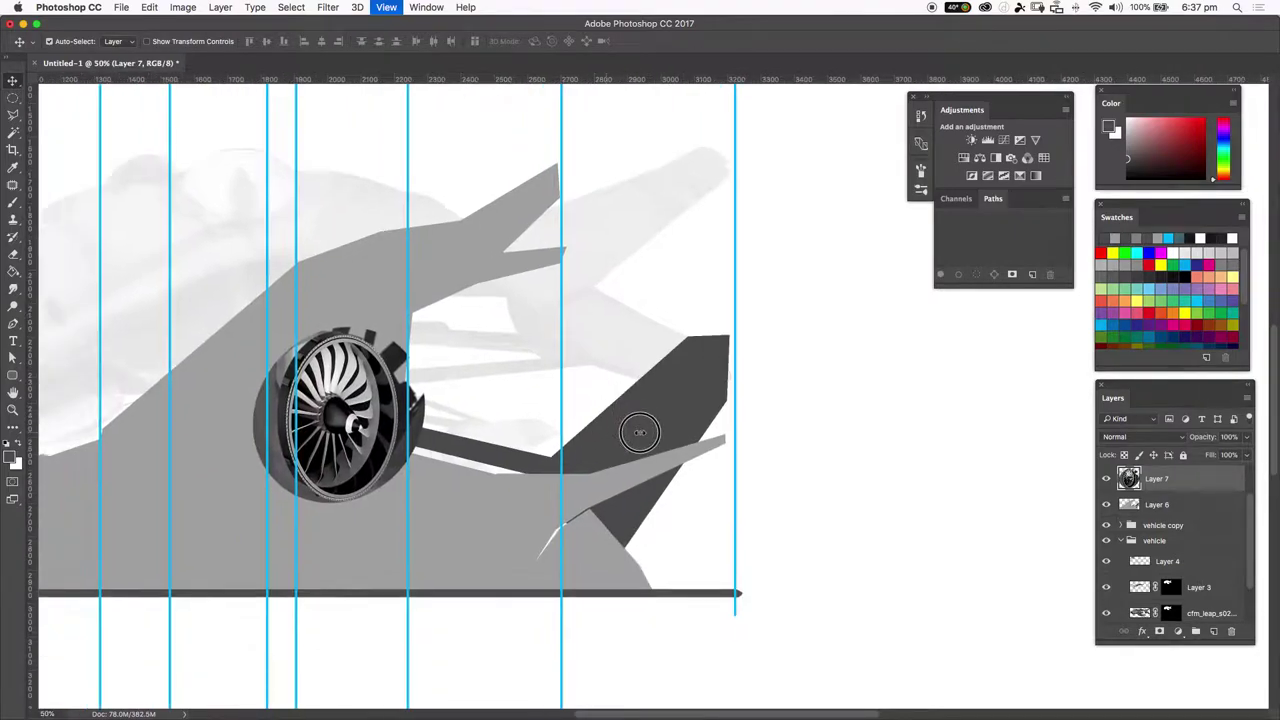
pyautogui.hscroll(-3, 635, 434)
pyautogui.scroll(-2, 635, 434)
pyautogui.press('l')
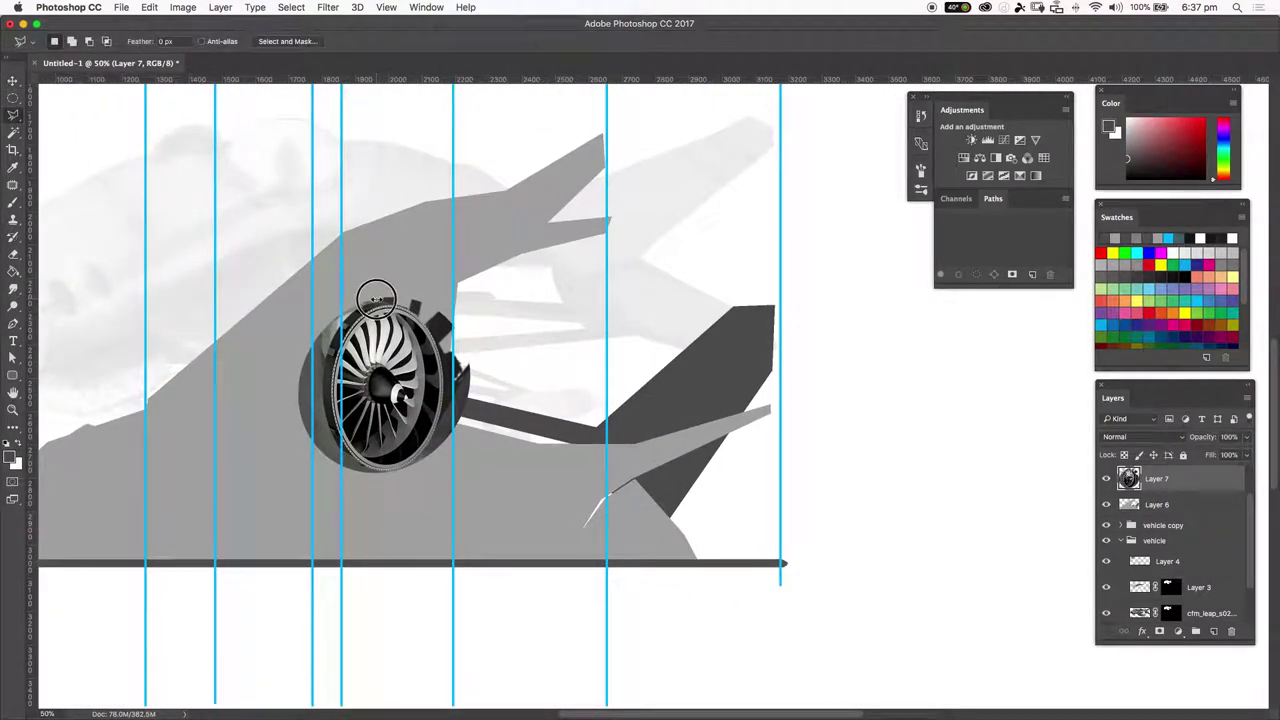
pyautogui.click(409, 305)
pyautogui.click(434, 333)
pyautogui.moveTo(433, 333)
pyautogui.mouseDown()
pyautogui.moveTo(452, 405)
pyautogui.moveTo(437, 447)
pyautogui.moveTo(402, 474)
pyautogui.moveTo(435, 491)
pyautogui.moveTo(490, 456)
pyautogui.moveTo(513, 387)
pyautogui.moveTo(498, 305)
pyautogui.moveTo(446, 264)
pyautogui.moveTo(391, 246)
pyautogui.moveTo(363, 290)
pyautogui.mouseUp()
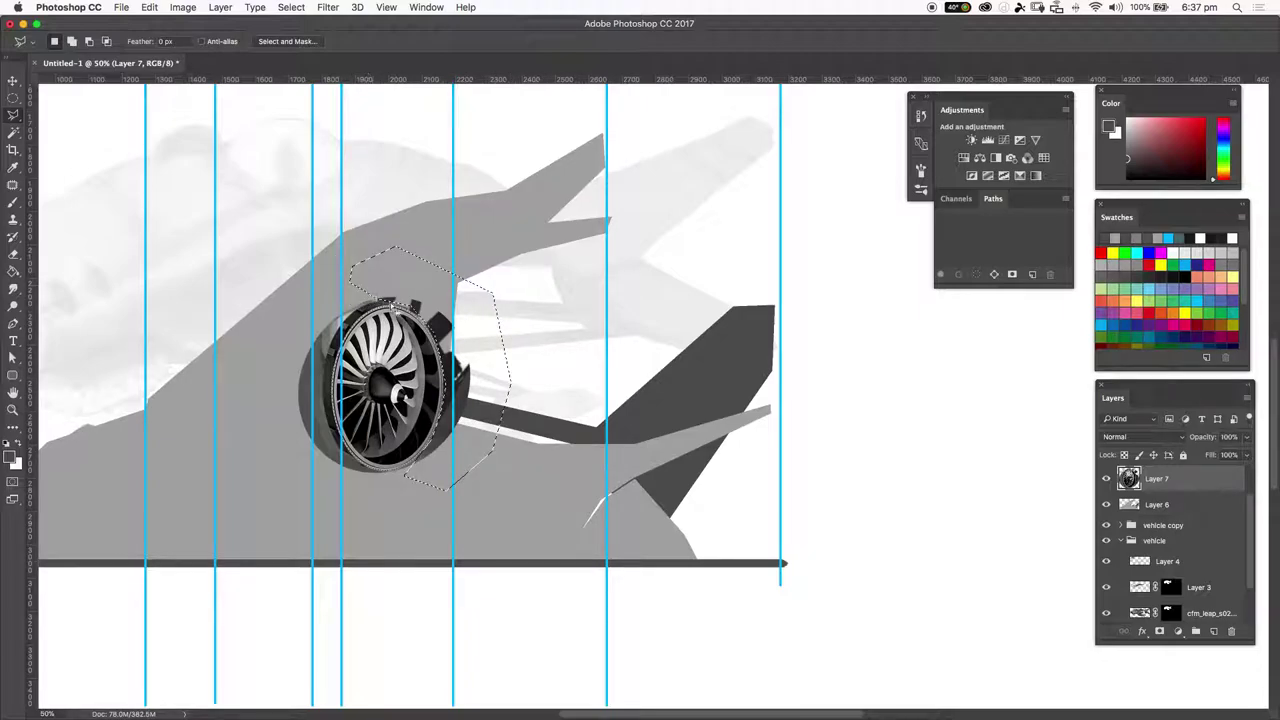
pyautogui.click(363, 290)
pyautogui.click(333, 300)
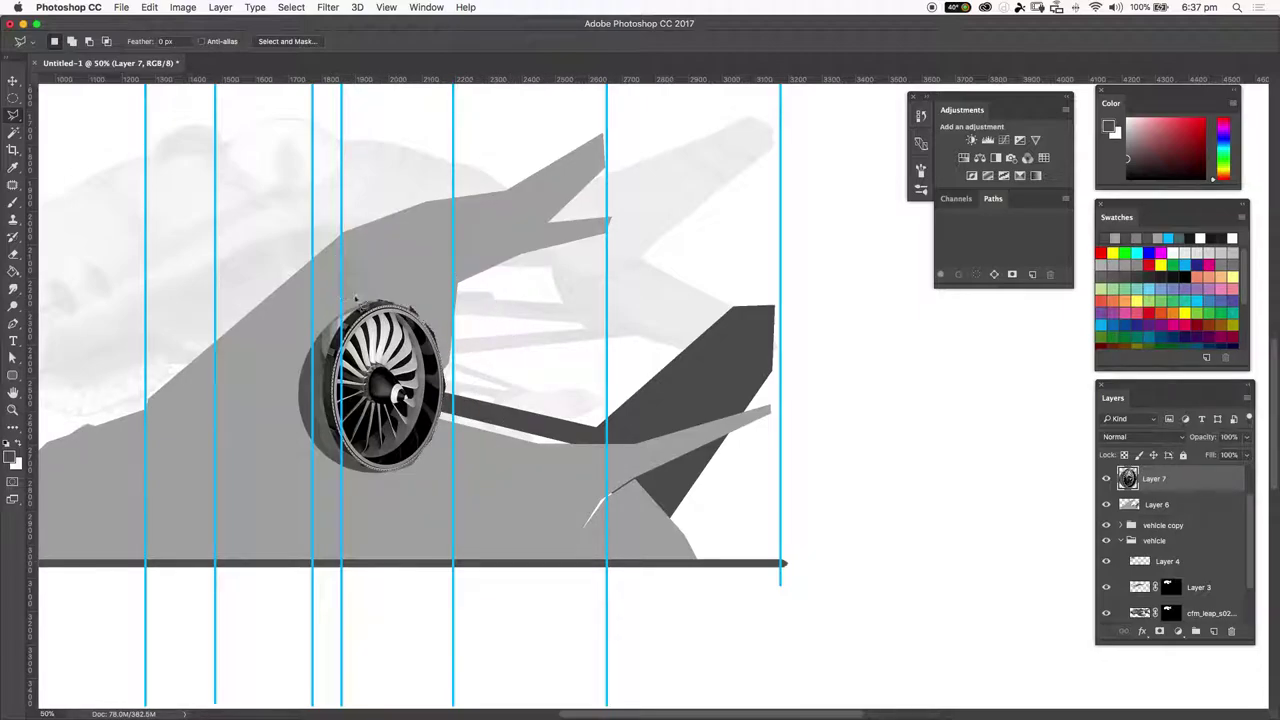
# Step: Trim the remaining fragments around the engine's upper rear rim with another lasso selection, and deselect
pyautogui.click(383, 300)
pyautogui.moveTo(418, 316)
pyautogui.mouseDown()
pyautogui.moveTo(425, 326)
pyautogui.moveTo(443, 345)
pyautogui.moveTo(469, 458)
pyautogui.moveTo(489, 470)
pyautogui.moveTo(526, 396)
pyautogui.moveTo(508, 257)
pyautogui.moveTo(444, 220)
pyautogui.moveTo(355, 260)
pyautogui.mouseUp()
pyautogui.press('super+minus')
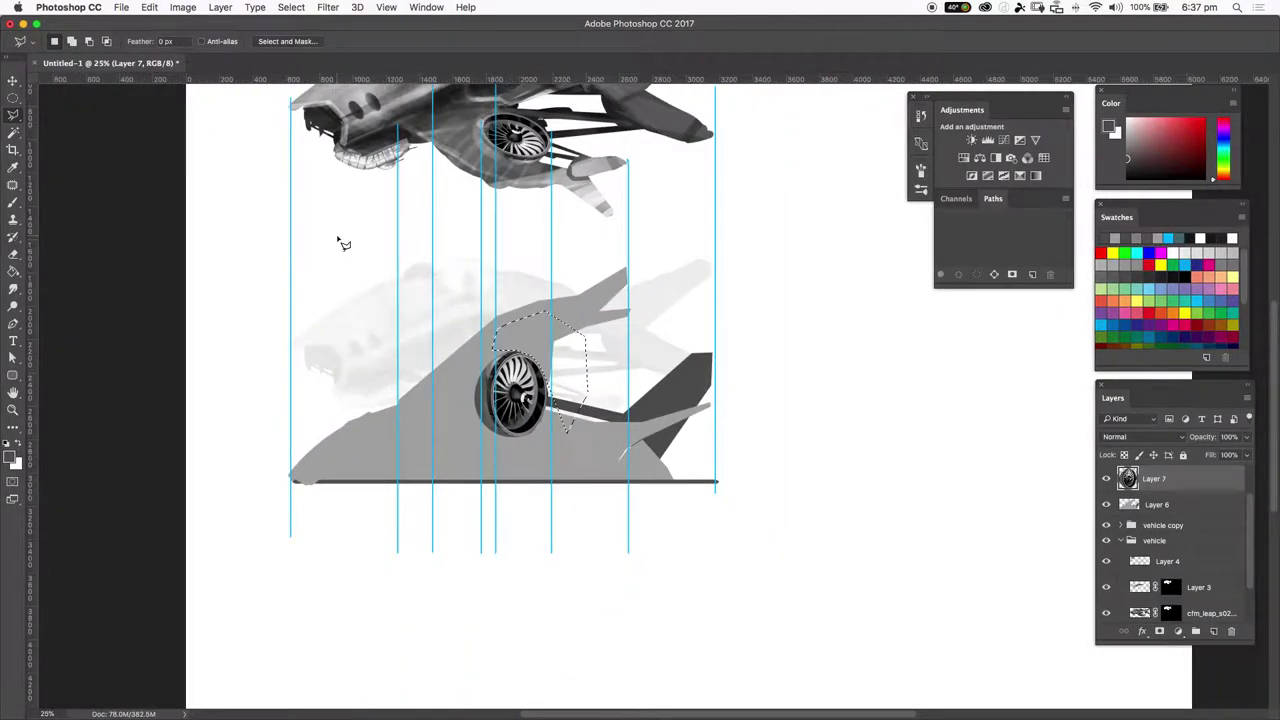
pyautogui.press('super+d')
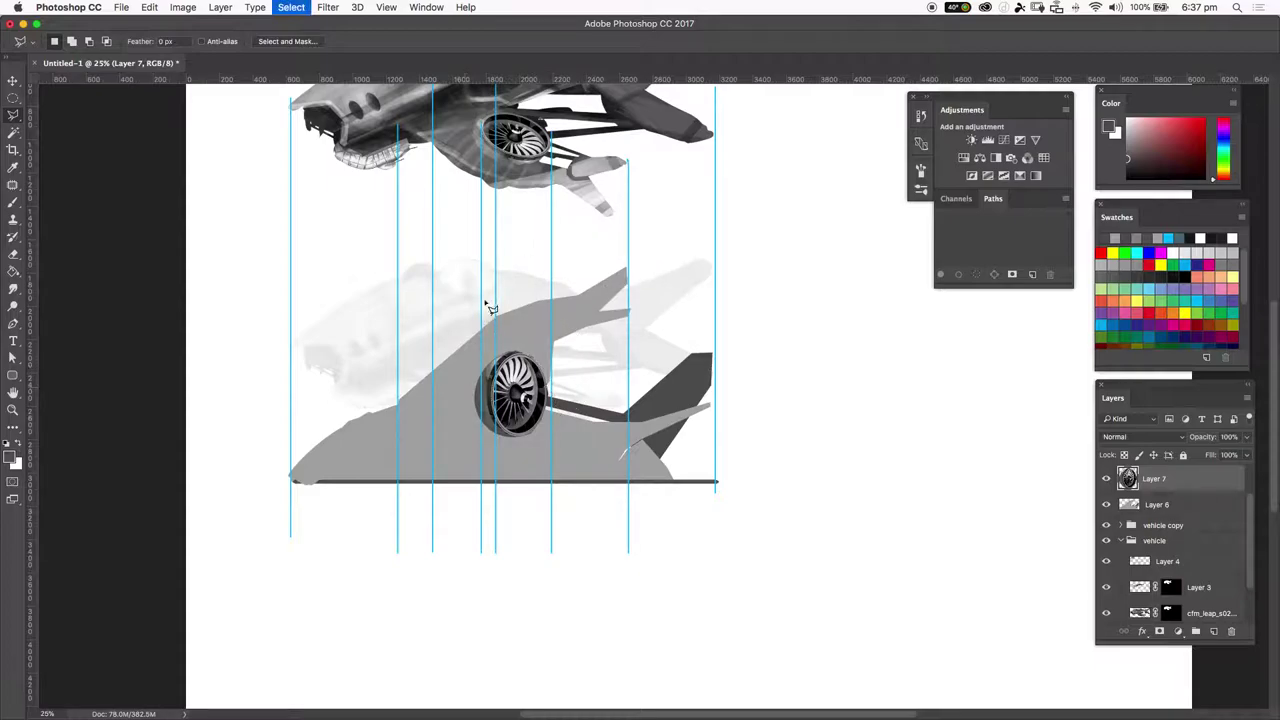
# Step: Lasso and delete the dark excess along the engine copy's front edge, leaving a clean oval rim, and deselect
pyautogui.click(506, 351)
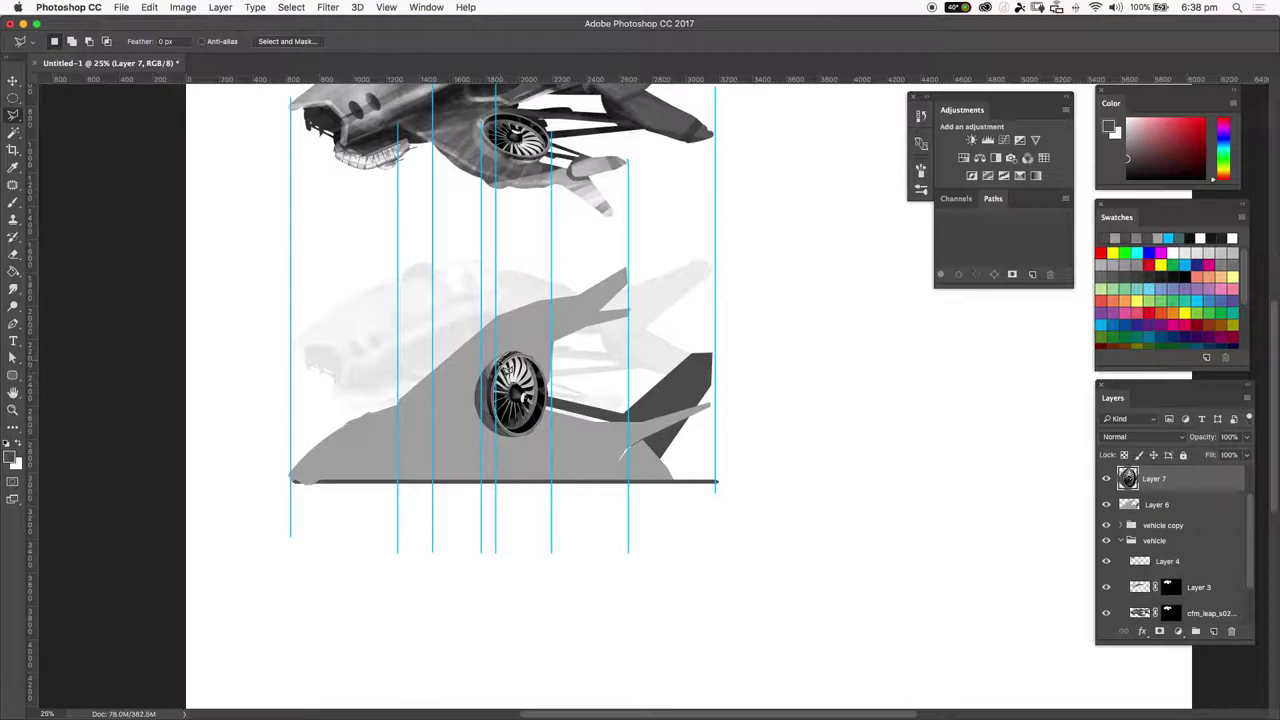
pyautogui.moveTo(494, 396); pyautogui.dragTo(492, 398)
pyautogui.press('super+d')
pyautogui.moveTo(527, 447)
pyautogui.mouseDown()
pyautogui.moveTo(494, 475)
pyautogui.moveTo(422, 448)
pyautogui.moveTo(420, 393)
pyautogui.moveTo(513, 326)
pyautogui.moveTo(546, 346)
pyautogui.mouseUp()
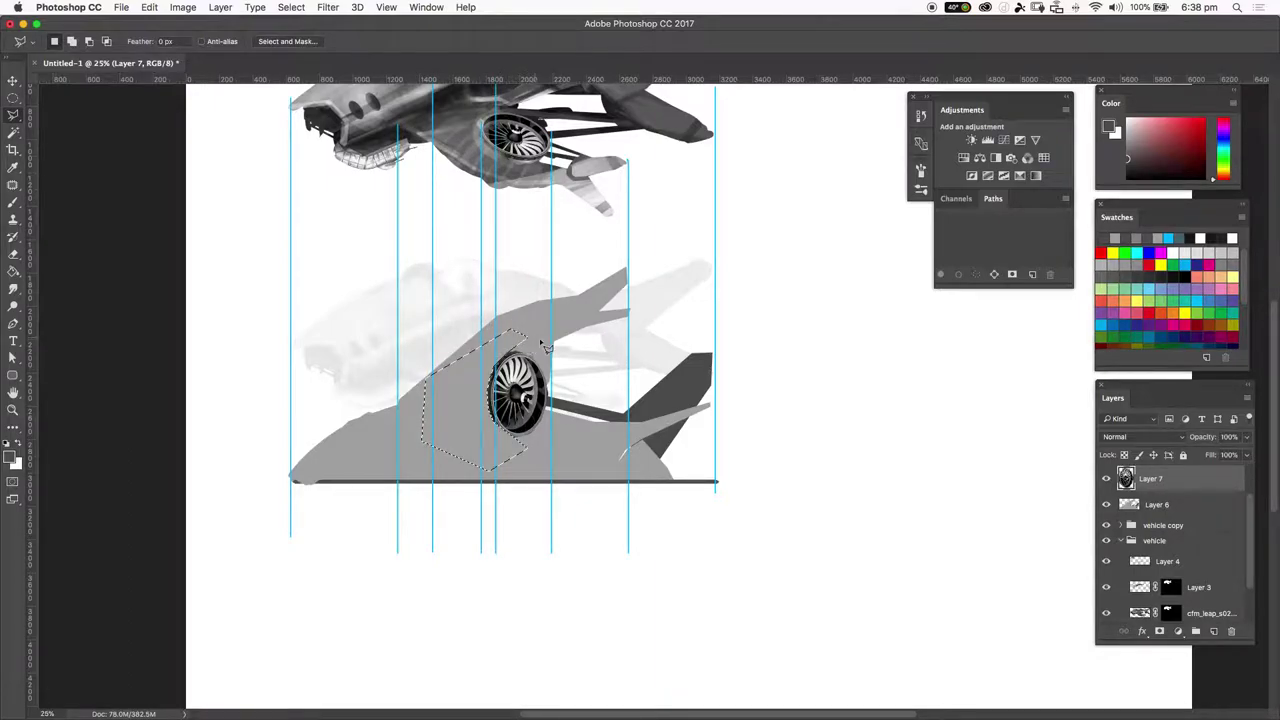
pyautogui.press('super+d')
pyautogui.scroll(-2, 786, 324)
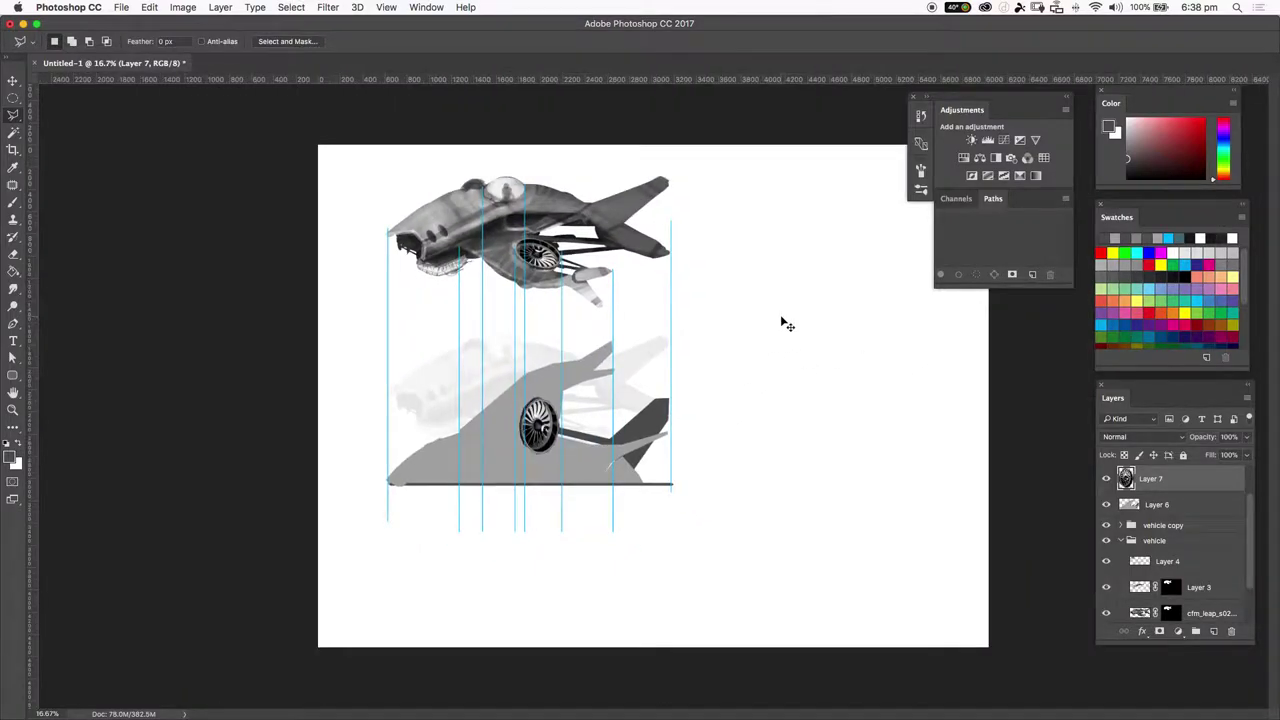
# Step: Add an elliptical selection on the body ahead of the engine, fill it with light grey on the engine layer, and deselect
pyautogui.scroll(3, 786, 324)
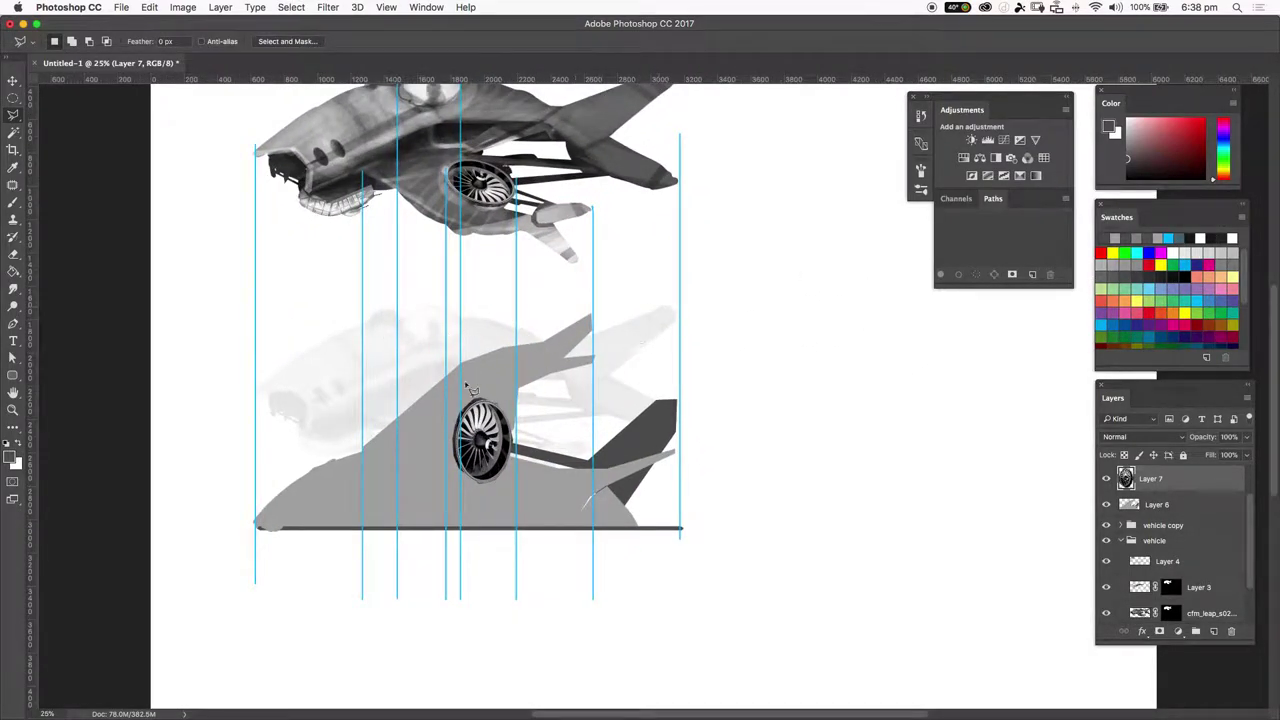
pyautogui.scroll(-1, 342, 378)
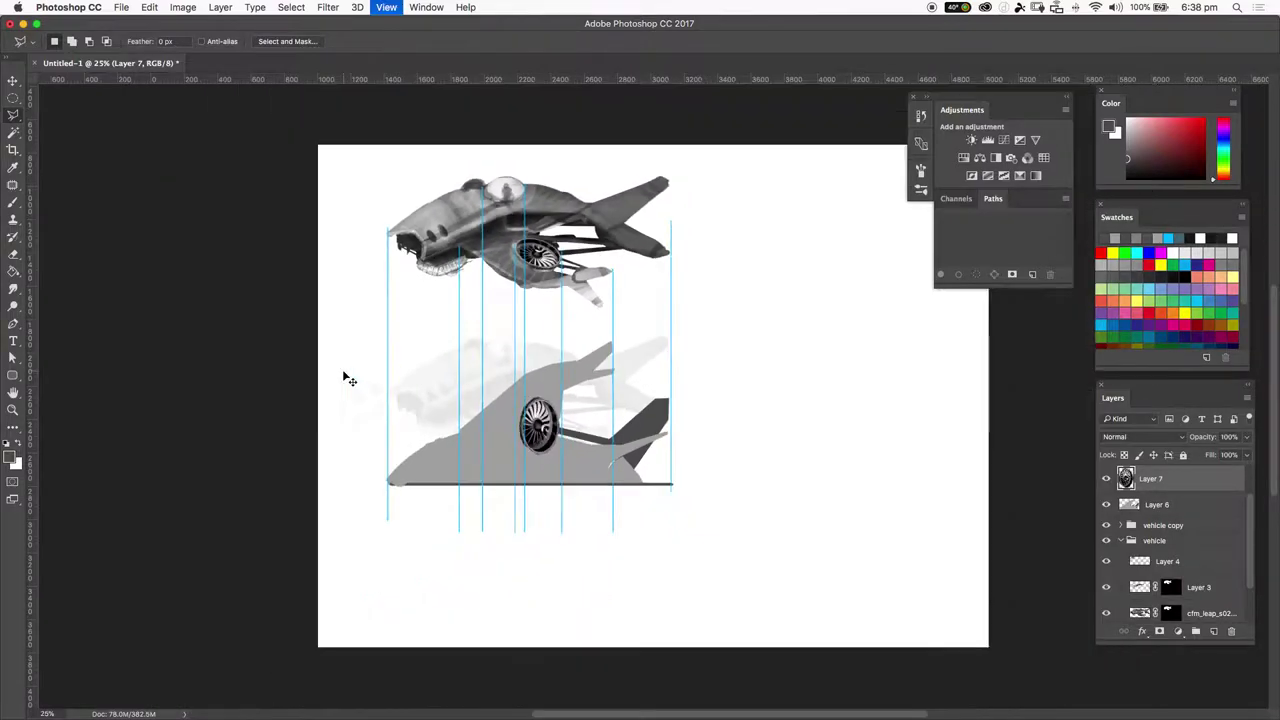
pyautogui.press('m')
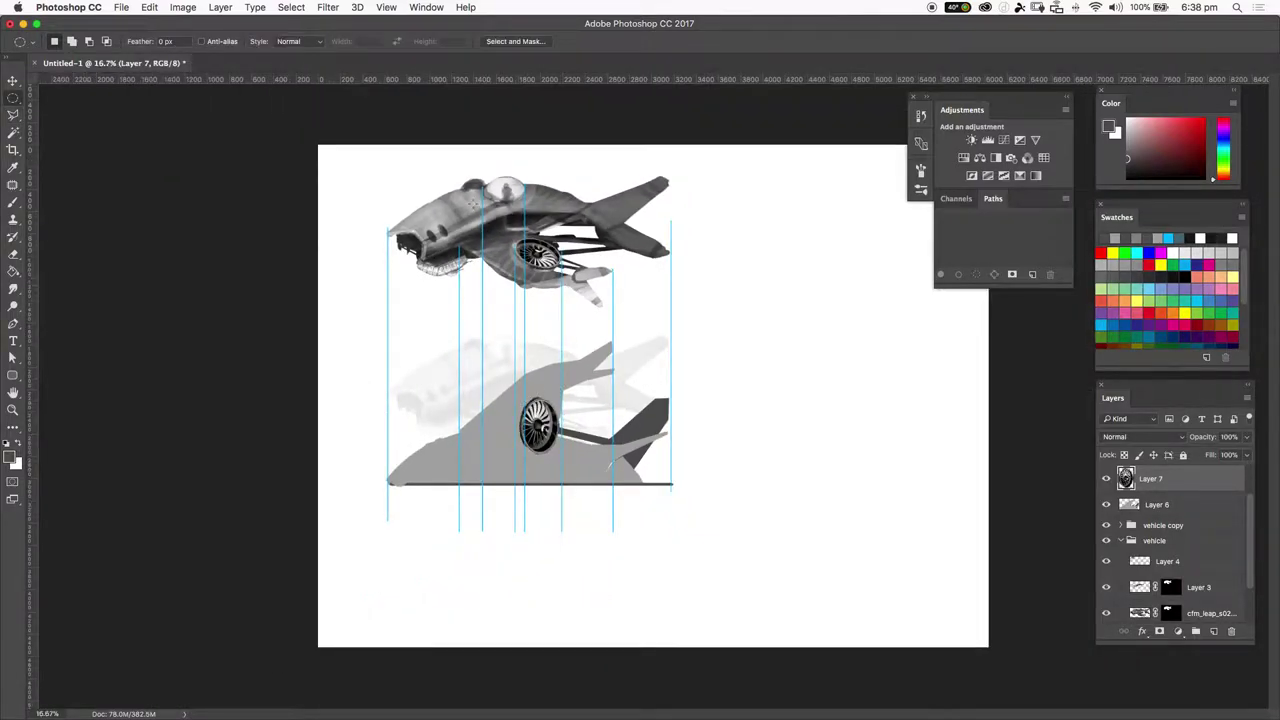
pyautogui.moveTo(520, 473); pyautogui.dragTo(496, 462)
pyautogui.click(485, 434)
pyautogui.press('super+equal')
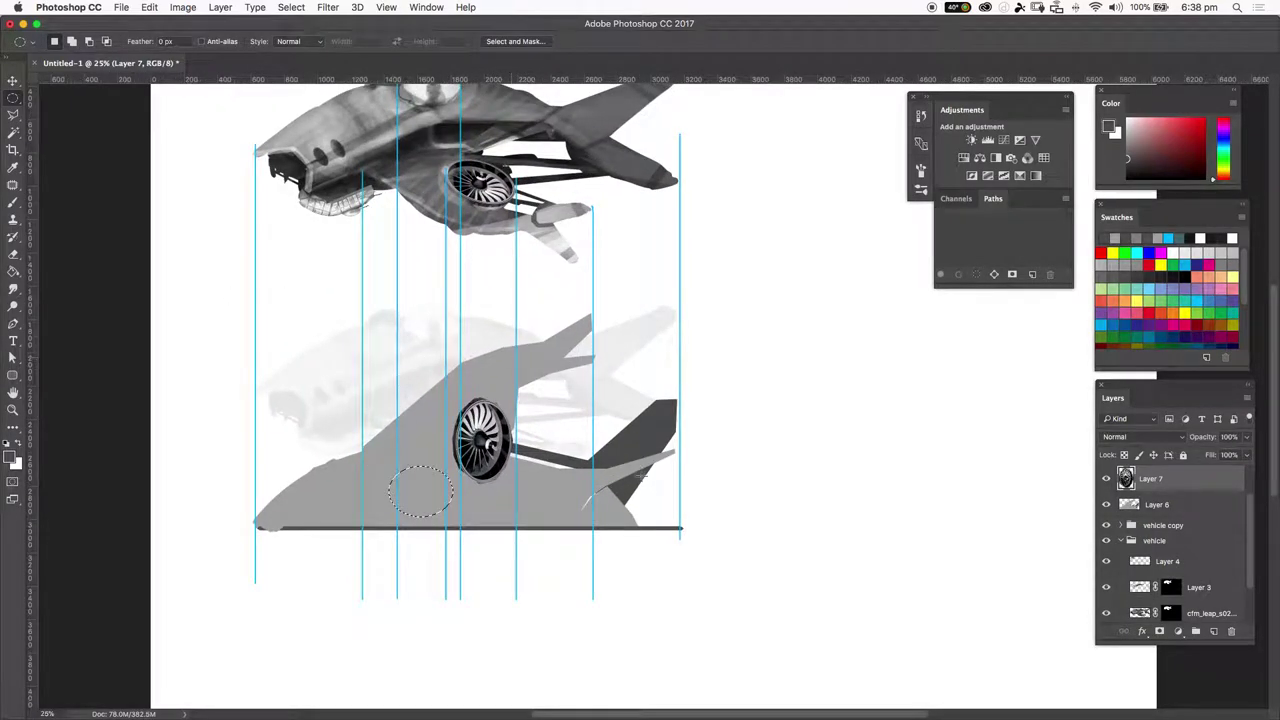
pyautogui.press('g')
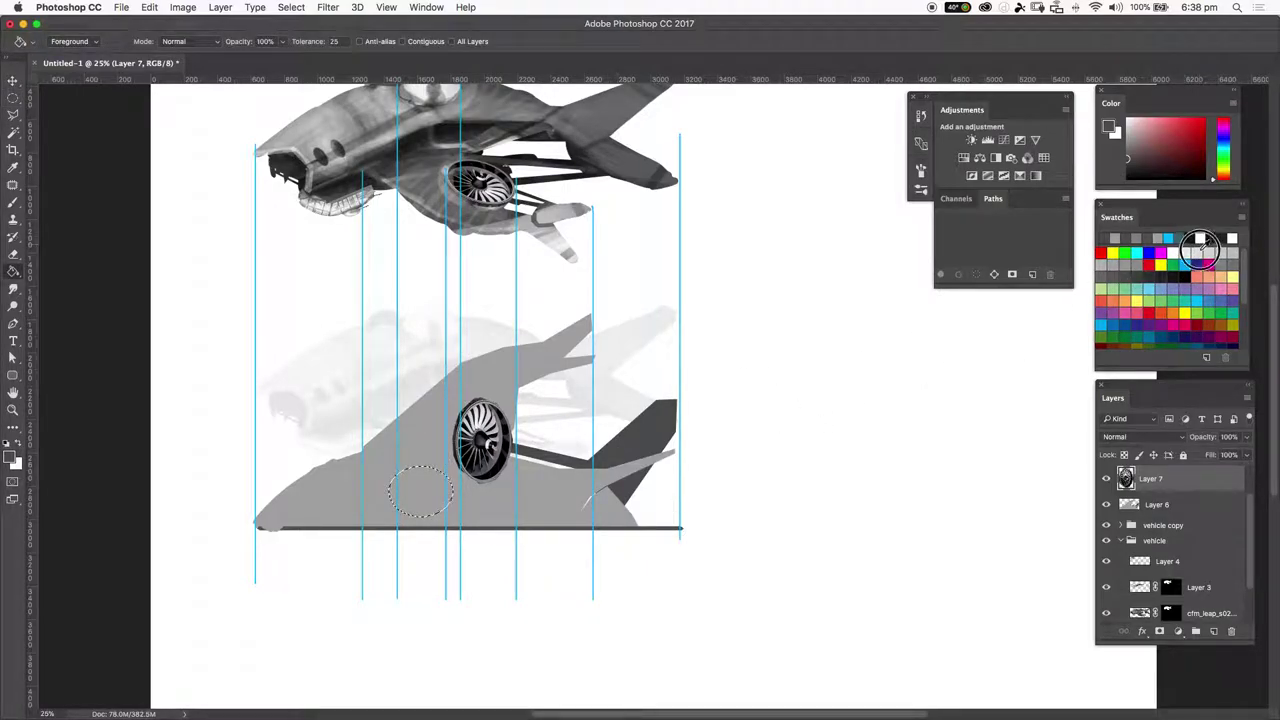
pyautogui.click(418, 503)
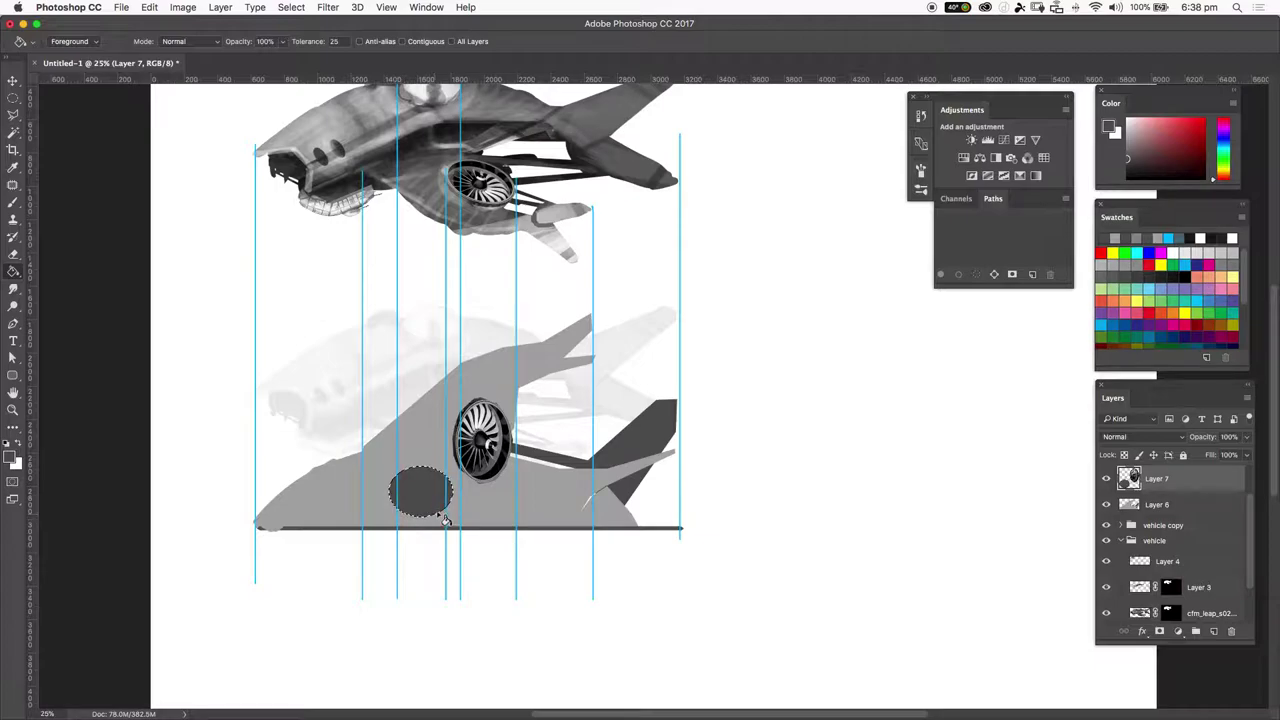
pyautogui.click(1198, 251)
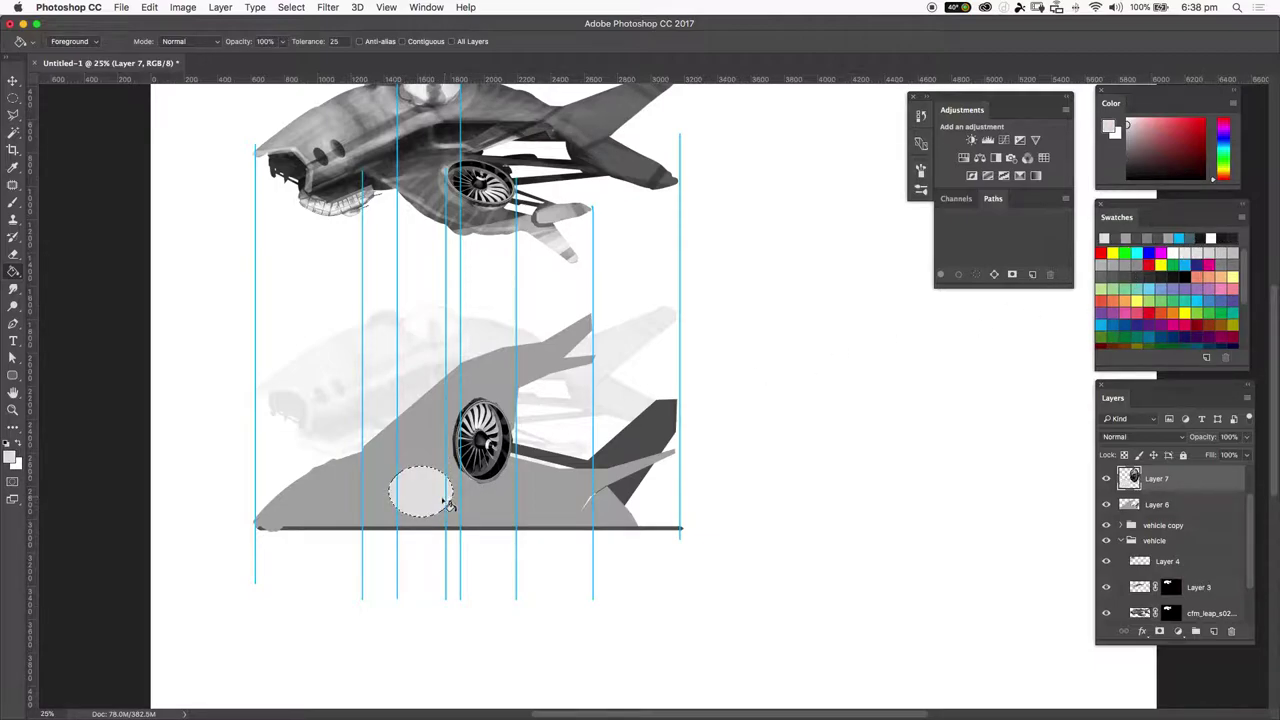
pyautogui.press('super+minus')
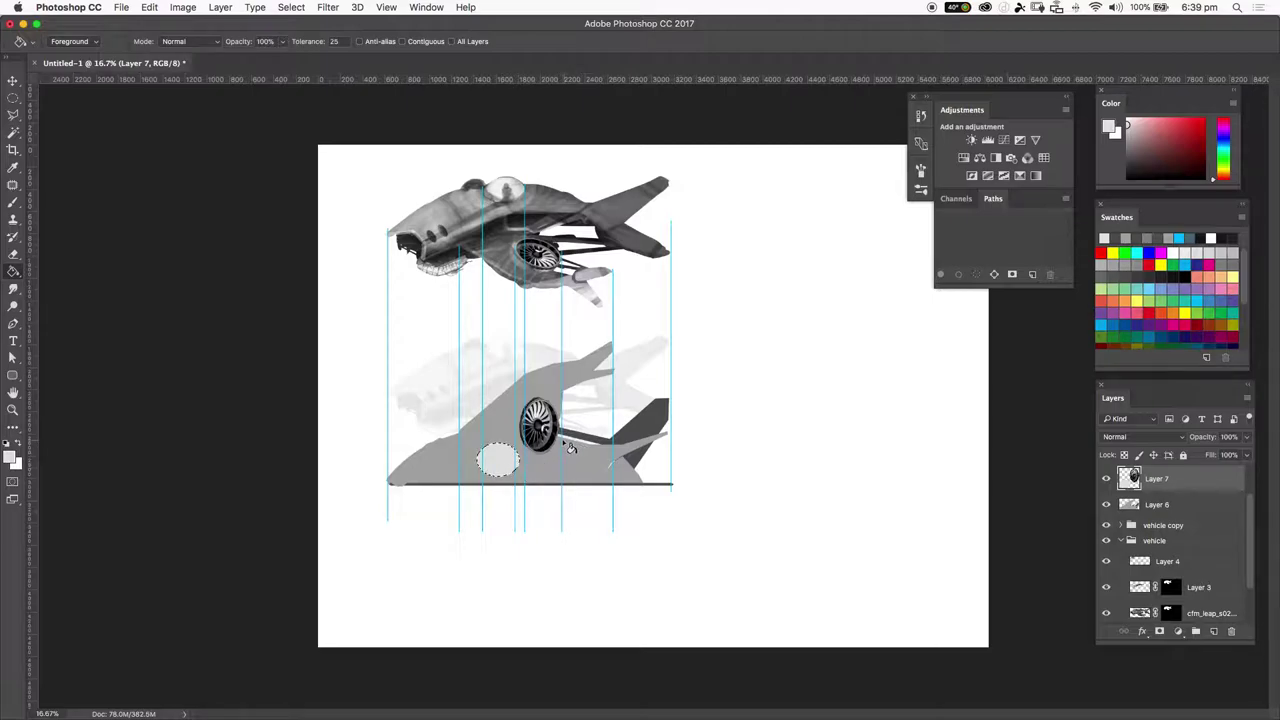
pyautogui.hotkey('ctrl', 'd')
# Step: Scale the engine layer to about 79%, then stretch it slightly toward the vehicle's nose and apply the transform
pyautogui.press('v')
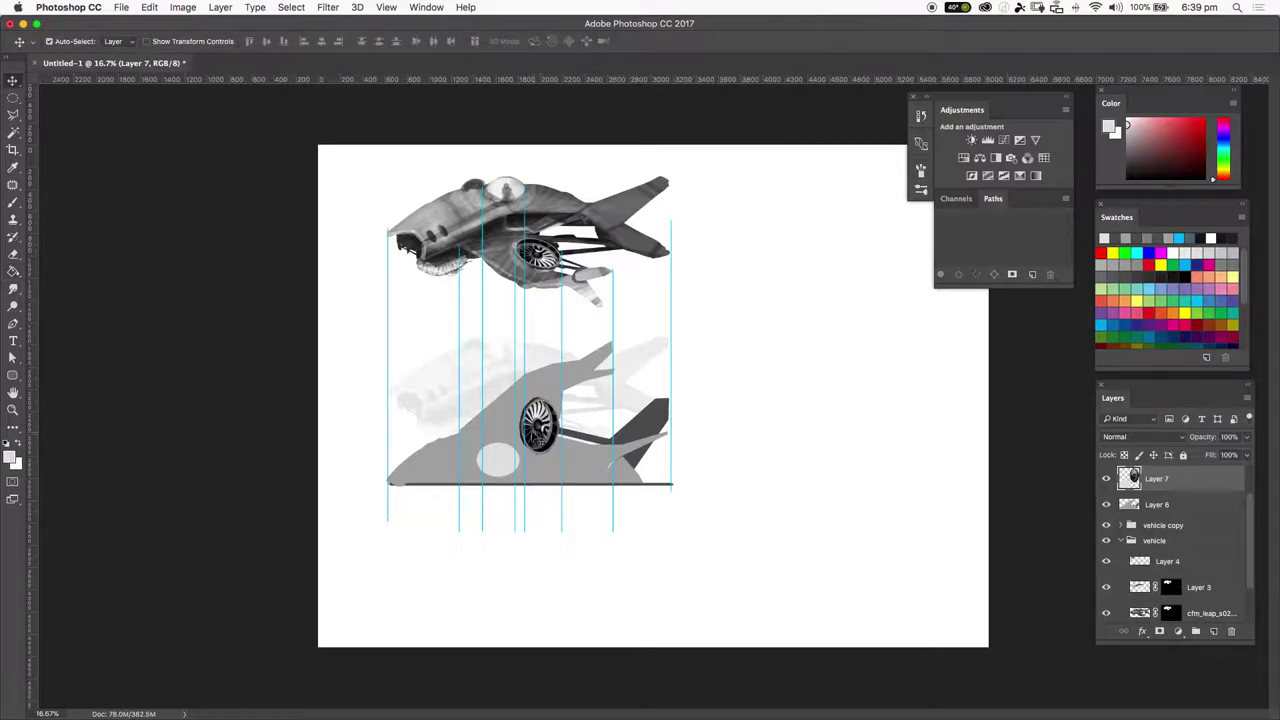
pyautogui.hotkey('ctrl', 't')
pyautogui.moveTo(476, 479); pyautogui.dragTo(493, 460)
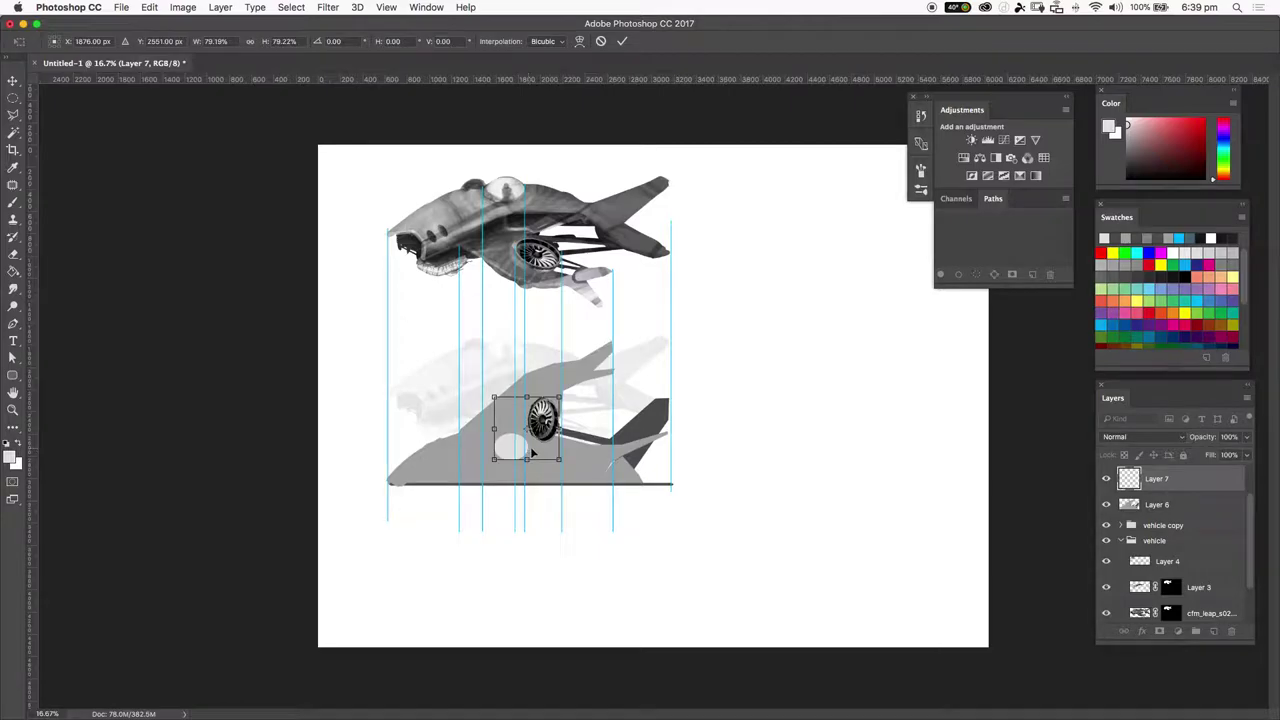
pyautogui.press('Return')
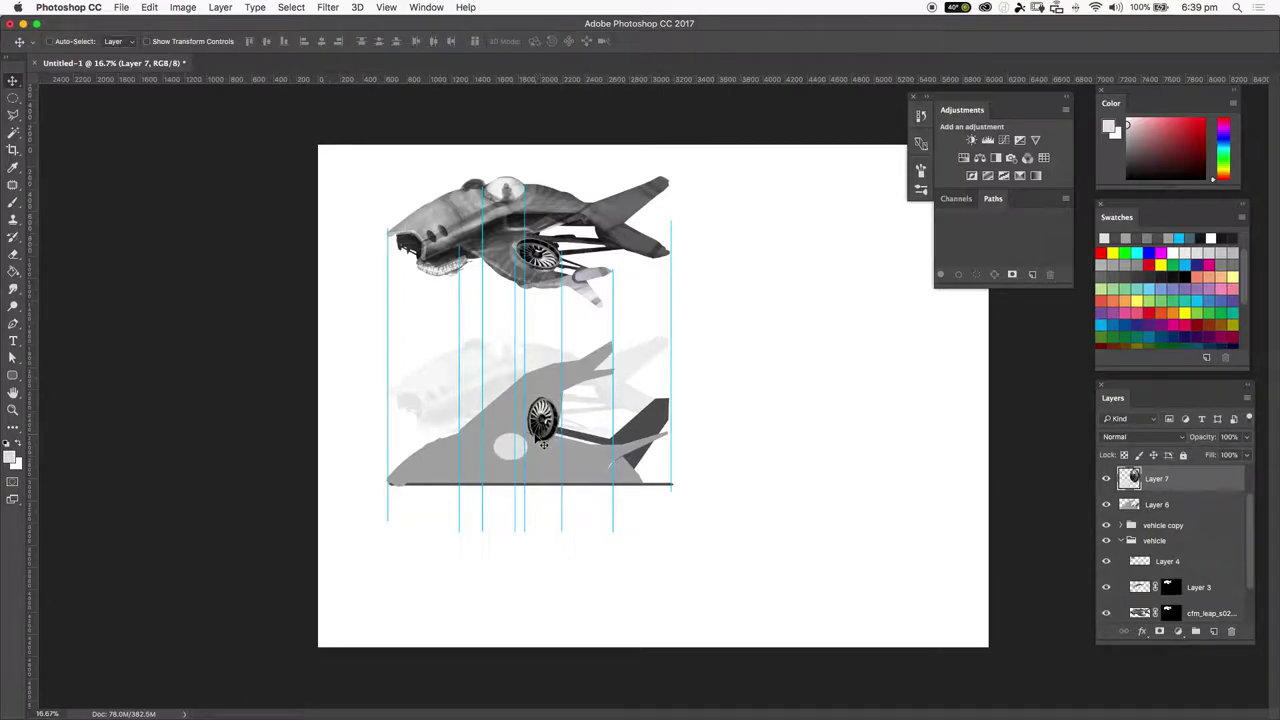
pyautogui.press('super+t')
pyautogui.moveTo(491, 429); pyautogui.dragTo(484, 430)
pyautogui.press('Return')
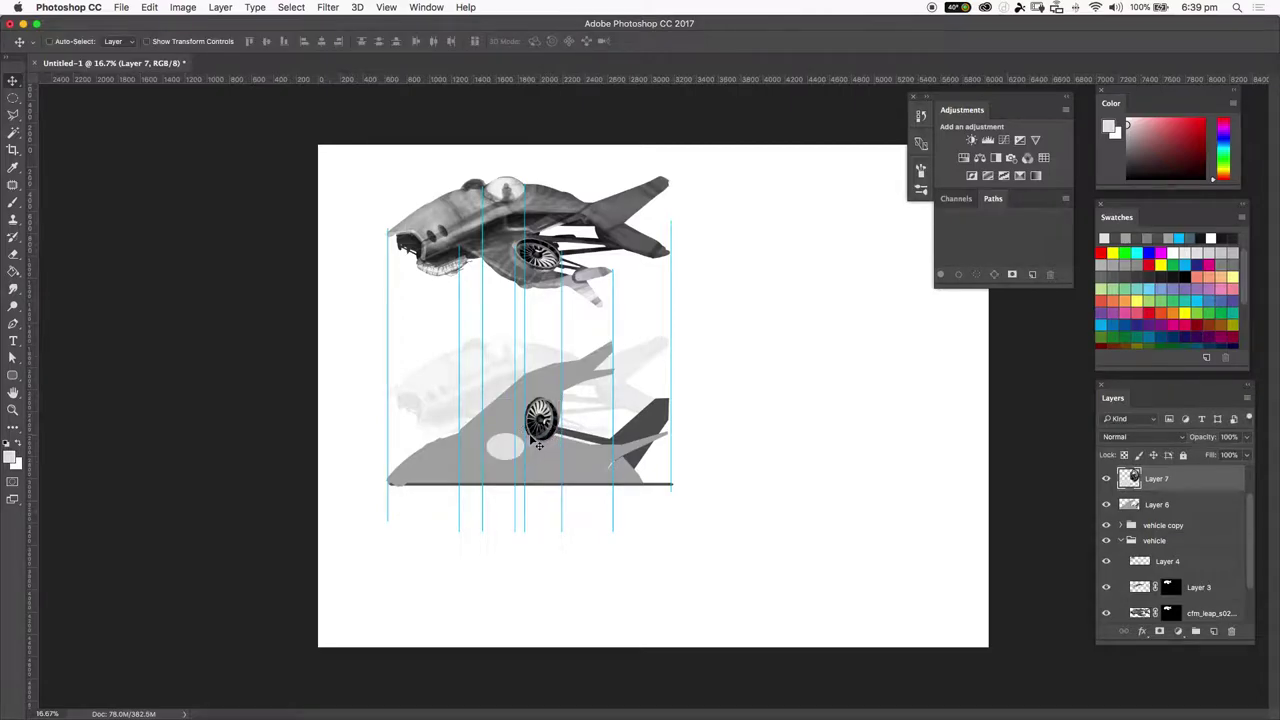
# Step: Lasso and delete the light grey ellipse from the engine layer, then deselect
pyautogui.press('l')
pyautogui.click(485, 437)
pyautogui.moveTo(527, 477)
pyautogui.mouseDown()
pyautogui.moveTo(545, 452)
pyautogui.moveTo(510, 428)
pyautogui.moveTo(490, 440)
pyautogui.mouseUp()
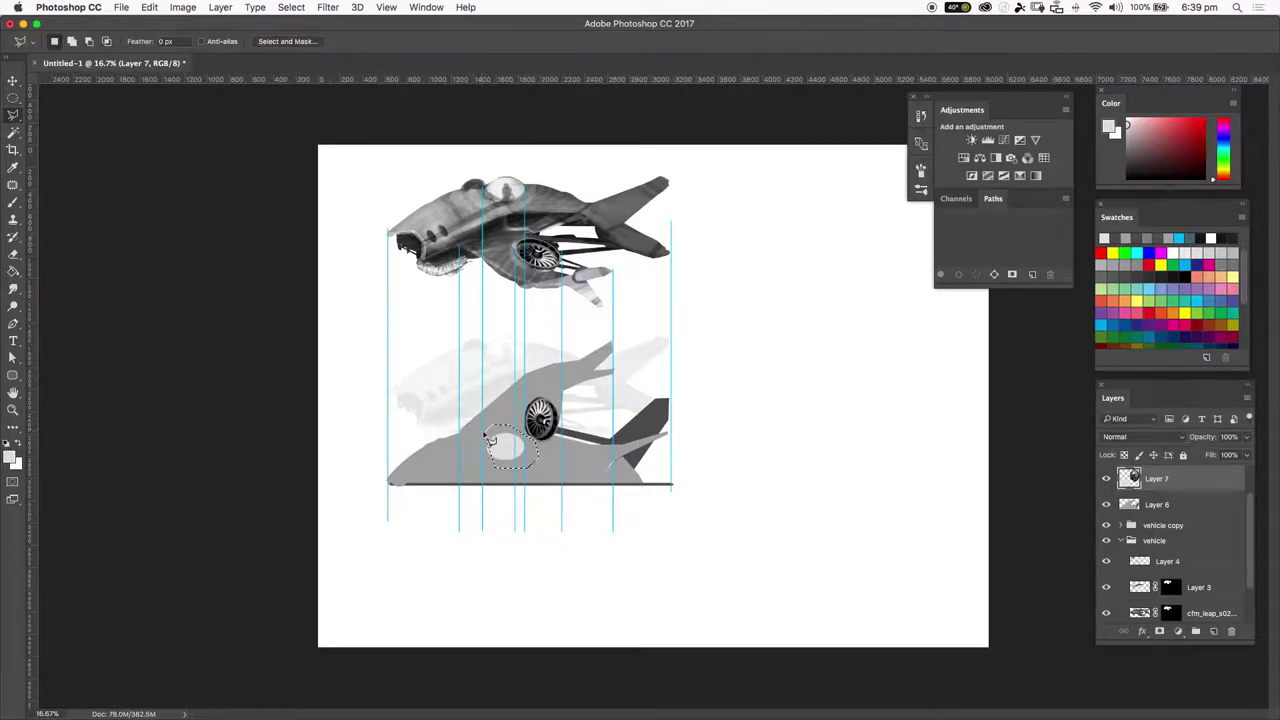
pyautogui.press('BackSpace')
pyautogui.click(472, 445)
pyautogui.click(498, 467)
pyautogui.click(503, 448)
pyautogui.click(499, 434)
pyautogui.click(493, 430)
pyautogui.moveTo(484, 434); pyautogui.dragTo(492, 436)
pyautogui.click(459, 409)
pyautogui.press('super+minus')
pyautogui.press('super+plus')
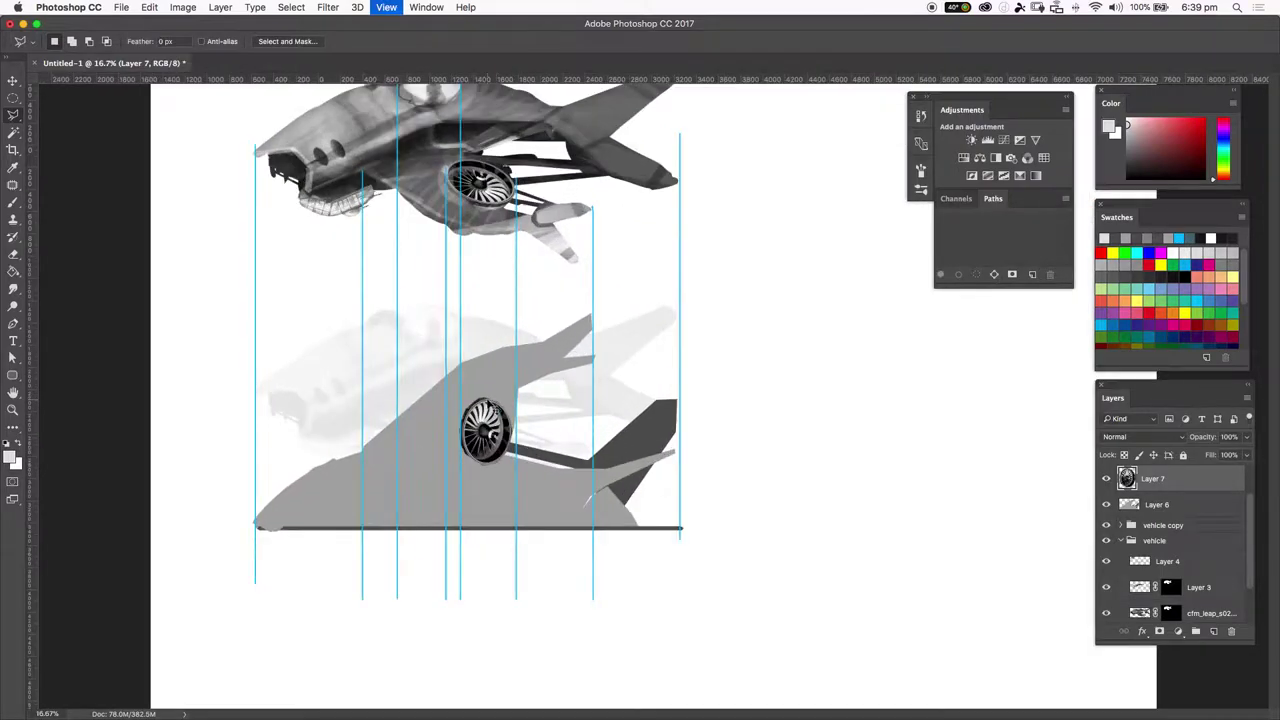
# Step: Merge the engine's Layer 7 with the body's Layer 6 into a single layer
pyautogui.press('m')
pyautogui.press('super+z')
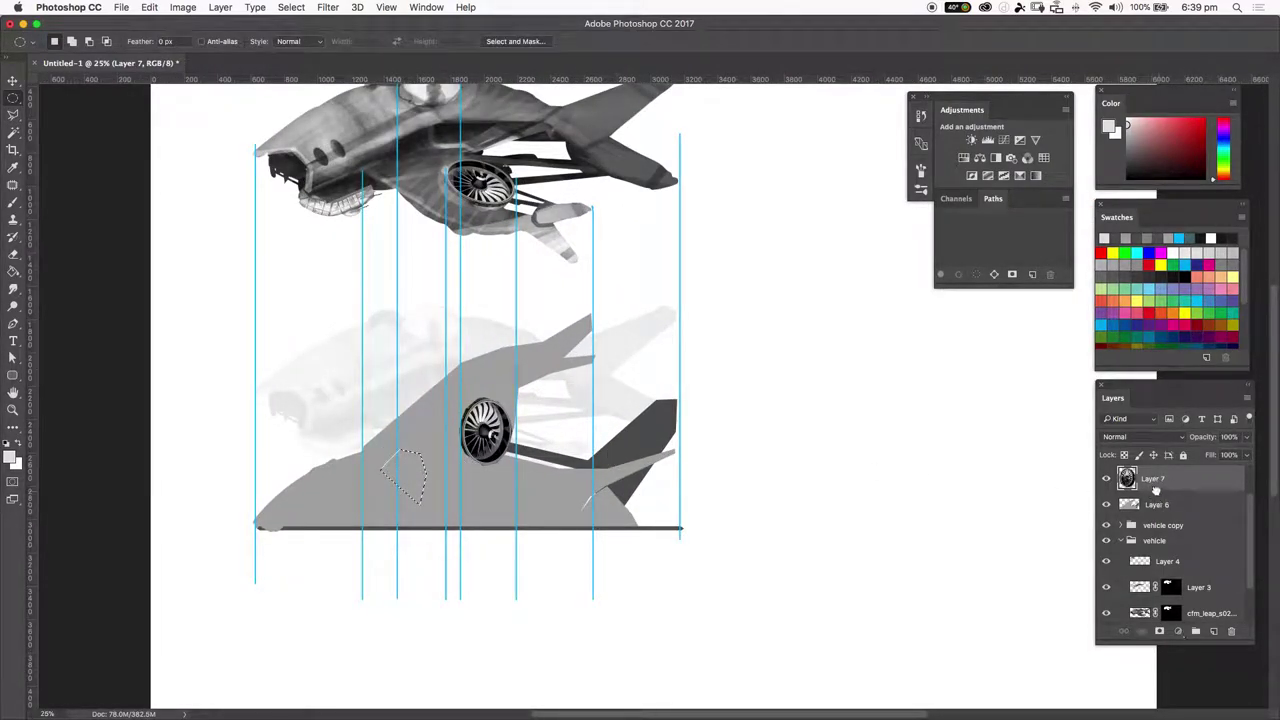
pyautogui.rightClick(1156, 479)
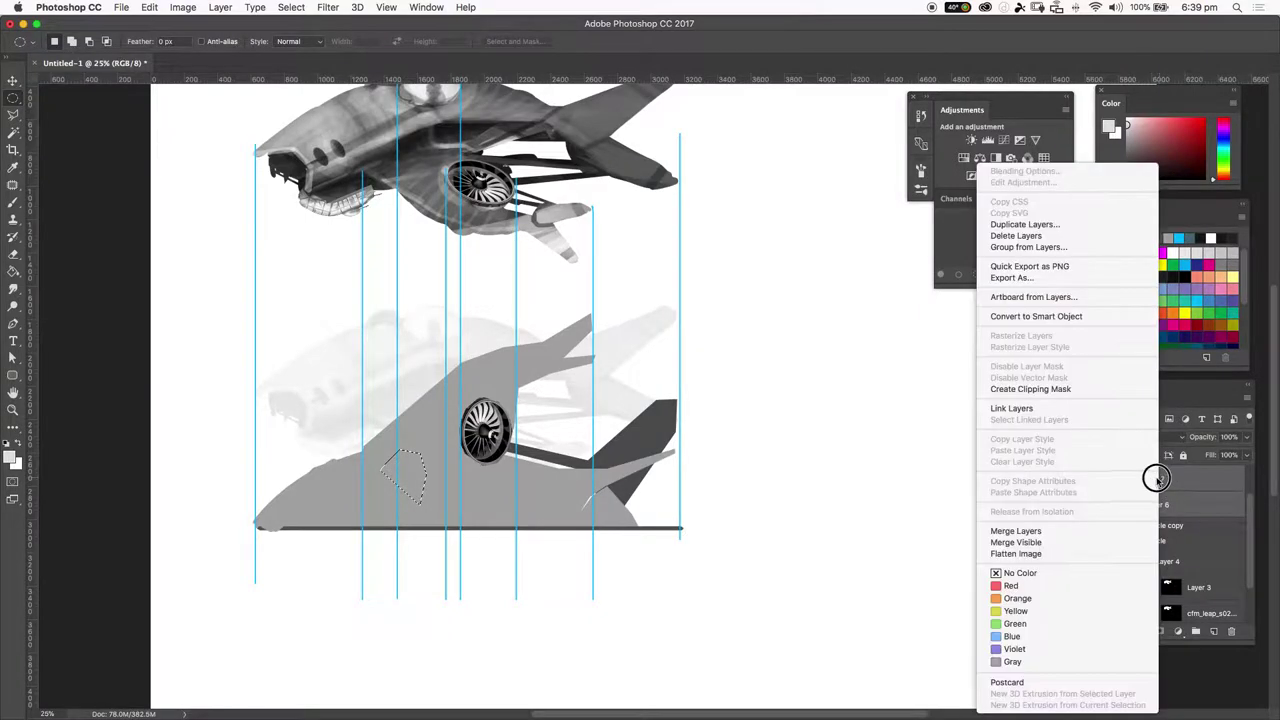
pyautogui.click(1063, 528)
# Step: Draw an elliptical selection on the body ahead of and below the engine, fill it with light grey, and deselect
pyautogui.moveTo(397, 470); pyautogui.dragTo(450, 518)
pyautogui.press('g')
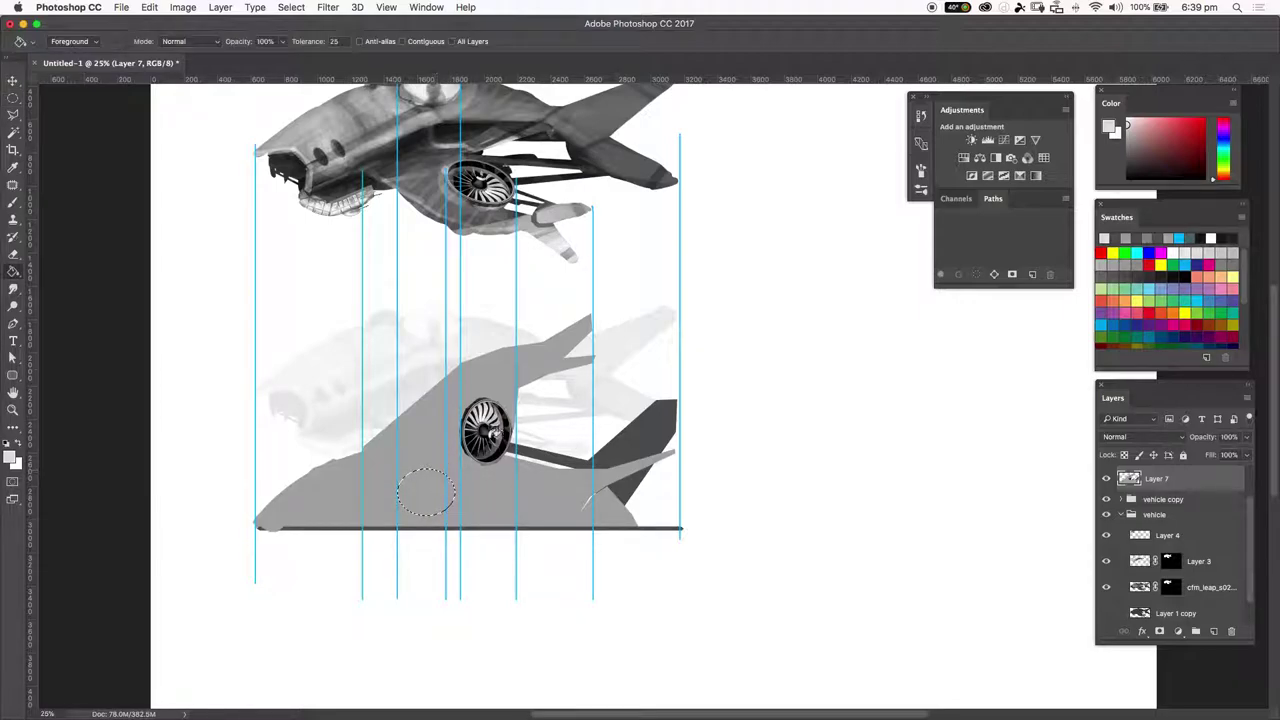
pyautogui.click(441, 494)
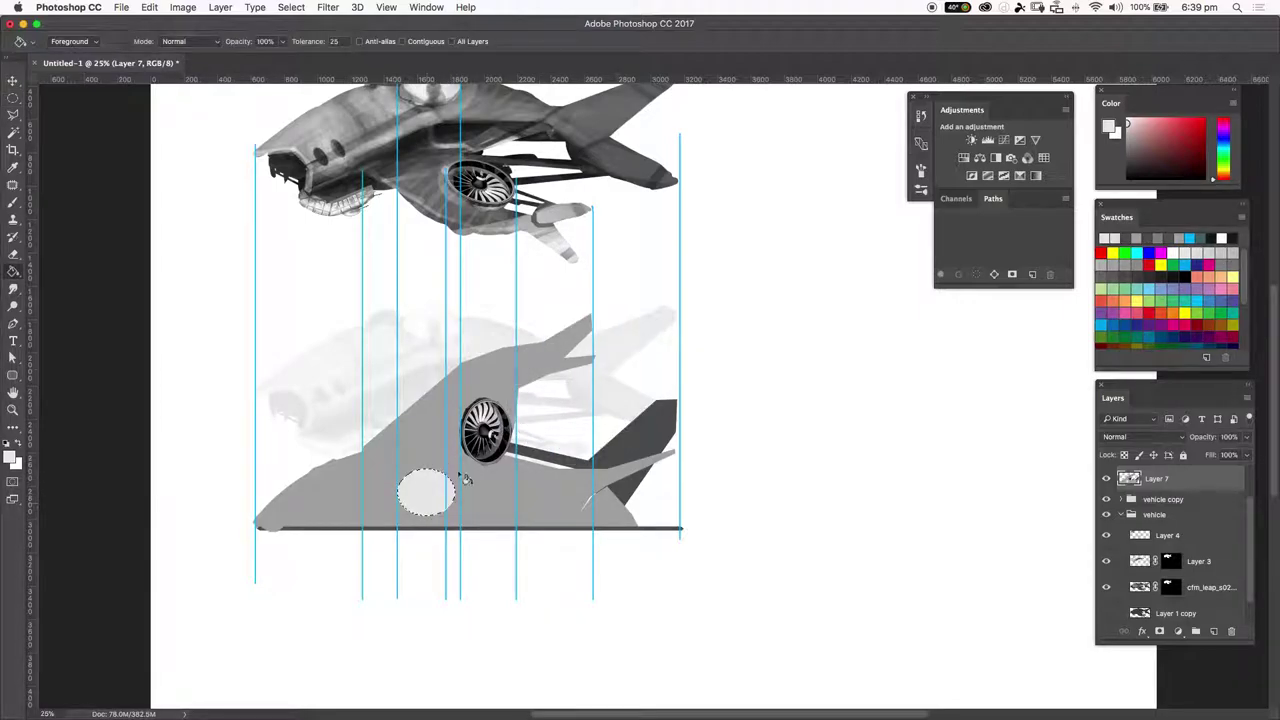
pyautogui.press('super+d')
pyautogui.press('super+minus')
pyautogui.press('super+plus')
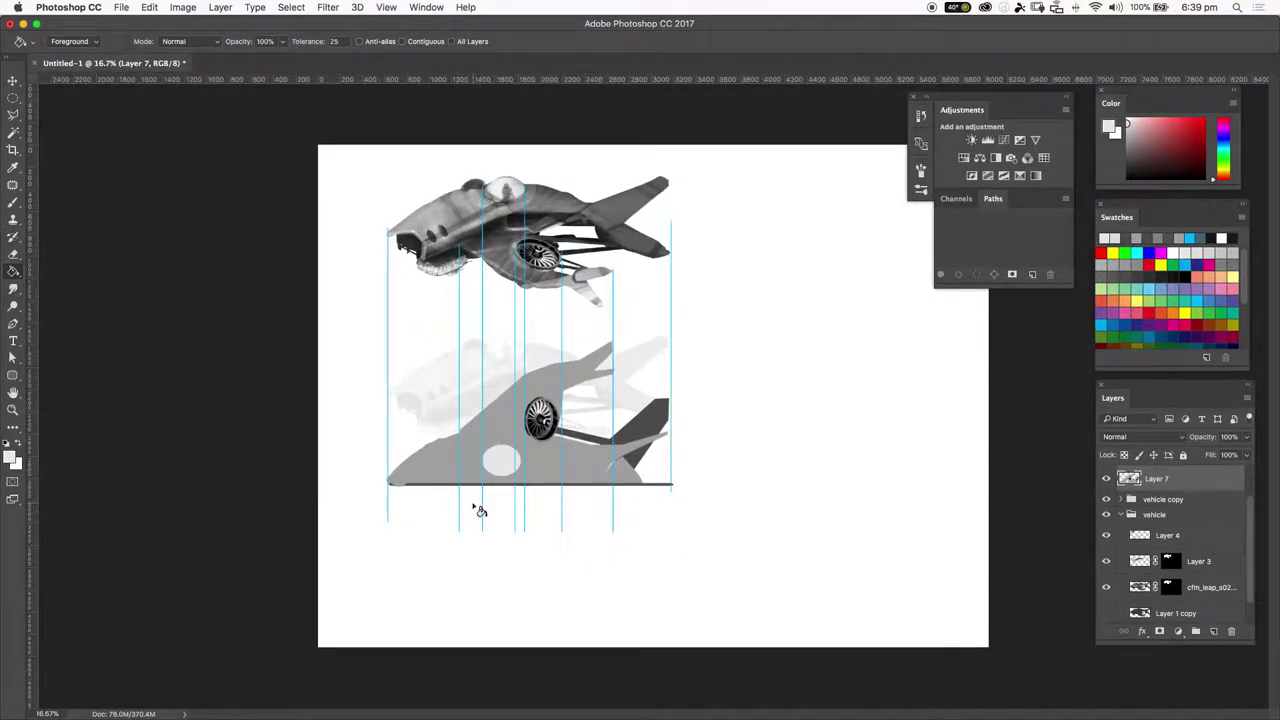
# Step: Try filling the grey body with light grey, and undo the fill
pyautogui.click(466, 442)
pyautogui.press('super+z')
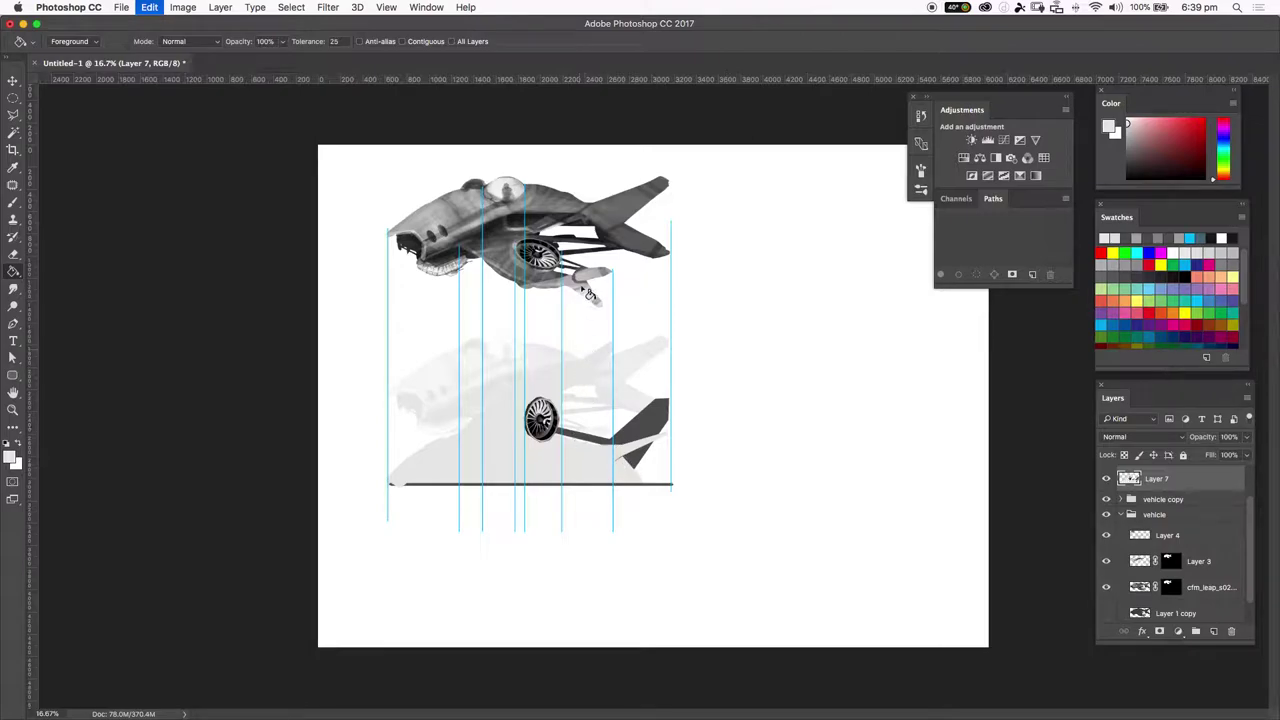
pyautogui.press('super+z')
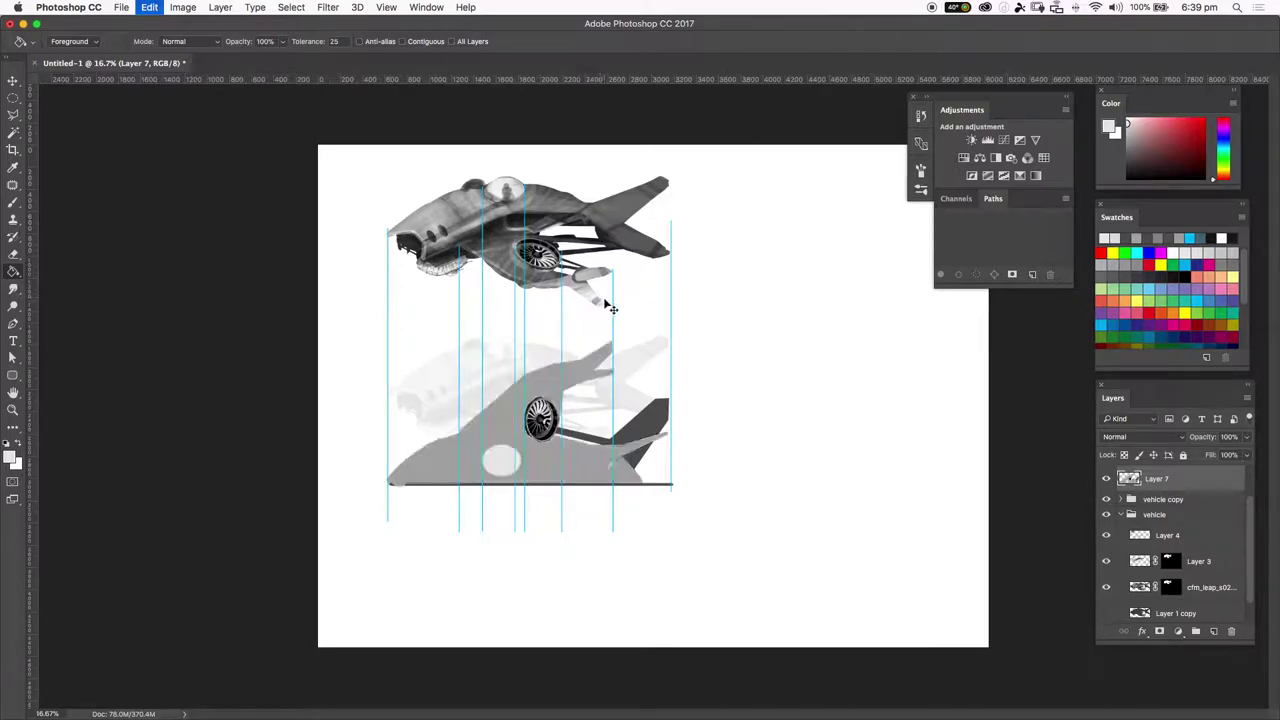
pyautogui.press('super+d')
# Step: Hide the faded vehicle copy group, move it into the vehicle group, and collapse that group
pyautogui.click(1106, 515)
pyautogui.click(1106, 515)
pyautogui.click(1106, 499)
pyautogui.moveTo(1243, 505); pyautogui.dragTo(1120, 523)
pyautogui.click(1121, 503)
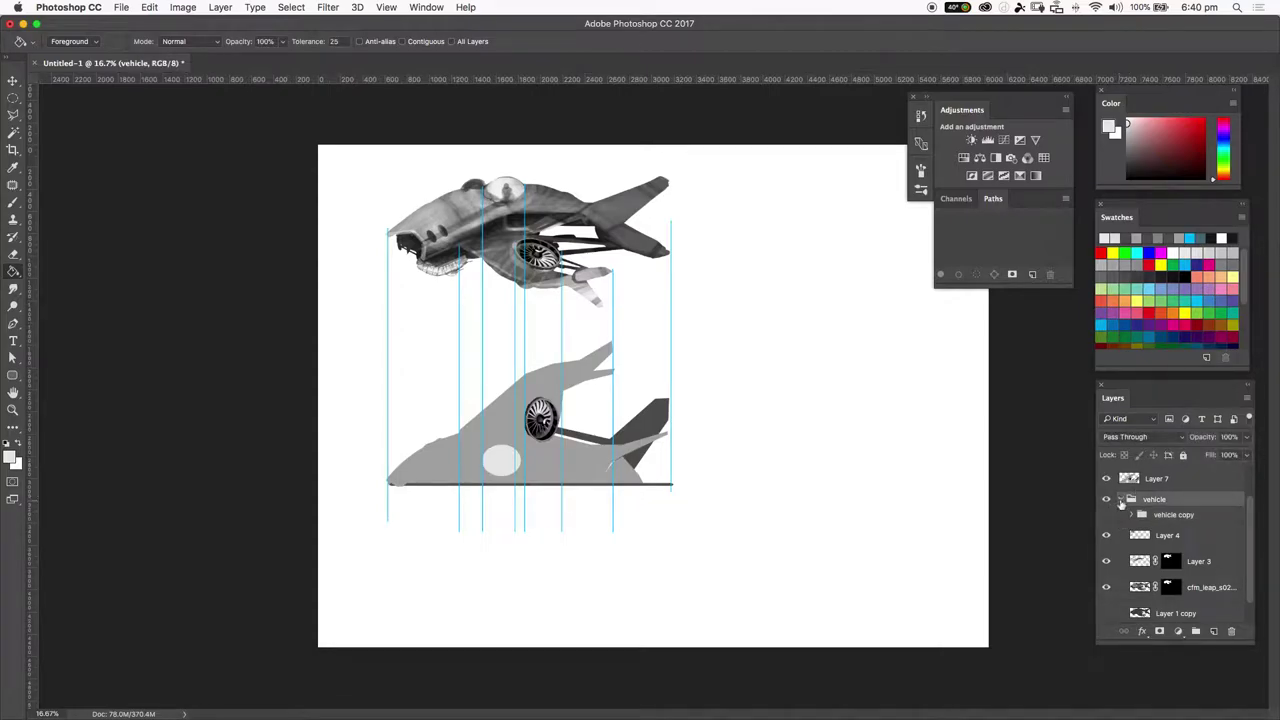
pyautogui.click(1121, 499)
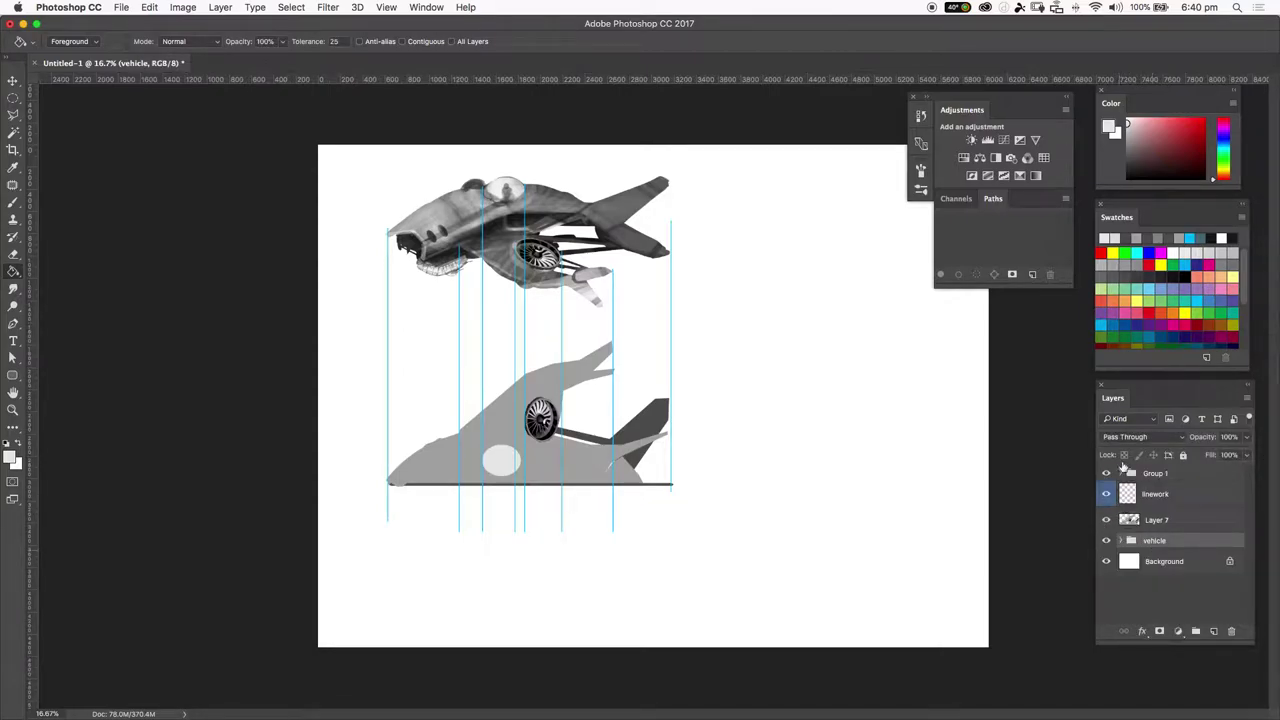
# Step: Lower the linework layer's opacity to 26% to fade the projection lines
pyautogui.click(1105, 494)
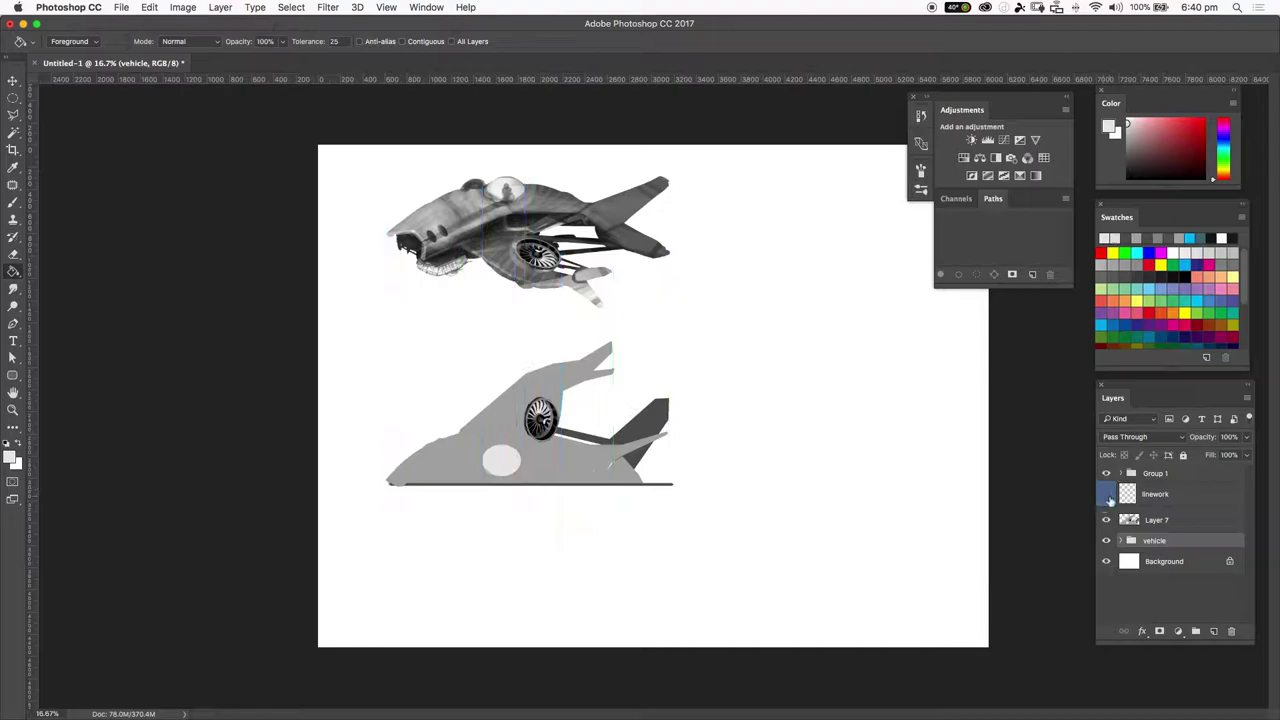
pyautogui.click(1106, 496)
pyautogui.click(1200, 490)
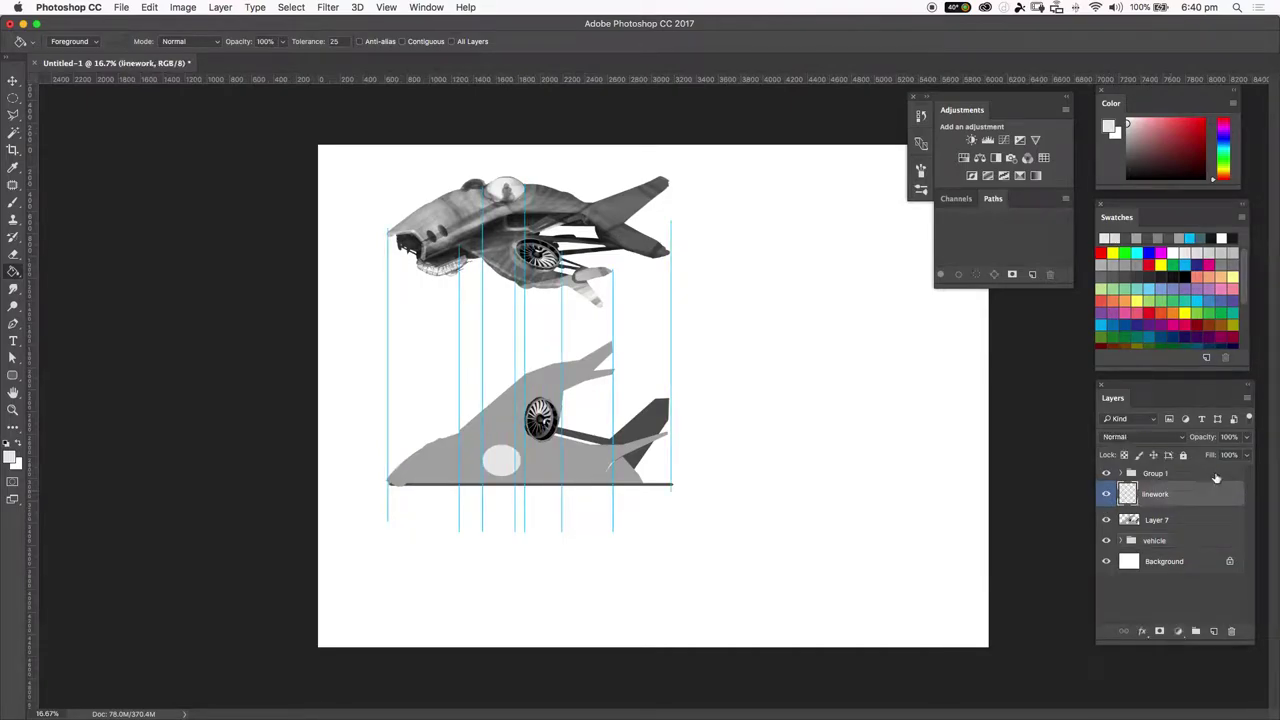
pyautogui.moveTo(1203, 437); pyautogui.dragTo(1155, 450)
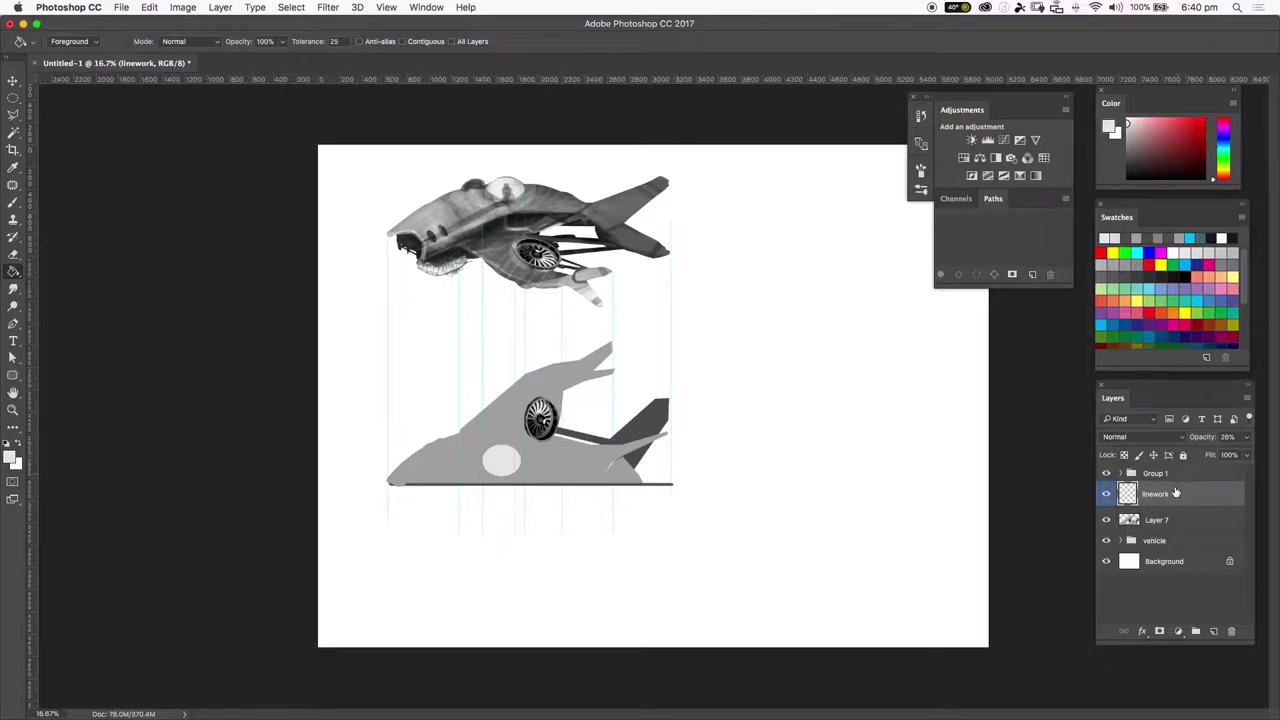
# Step: Duplicate the merged half top view on Layer 7 and start a free transform on the copy
pyautogui.click(1160, 521)
pyautogui.click(1106, 522)
pyautogui.click(1106, 521)
pyautogui.moveTo(1208, 529); pyautogui.dragTo(1213, 631)
pyautogui.press('super+t')
# Step: Try flipping the duplicated half top view horizontally, and undo the flip
pyautogui.rightClick(537, 394)
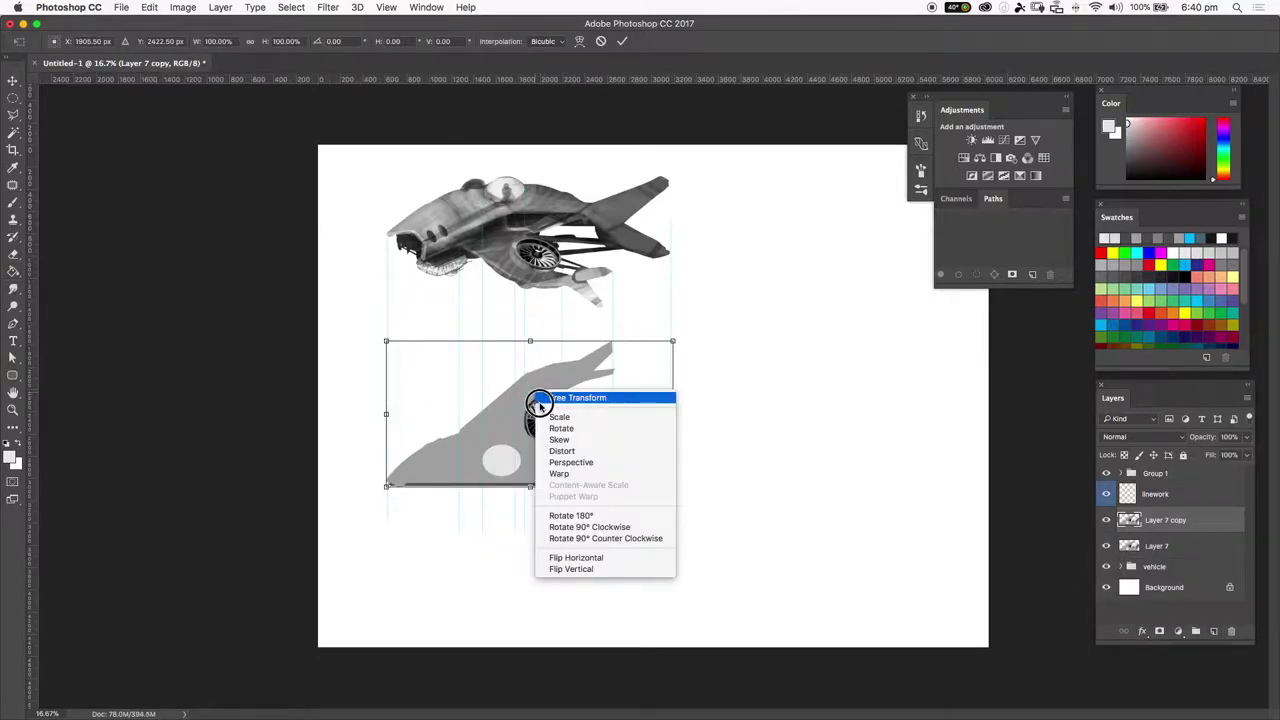
pyautogui.click(609, 558)
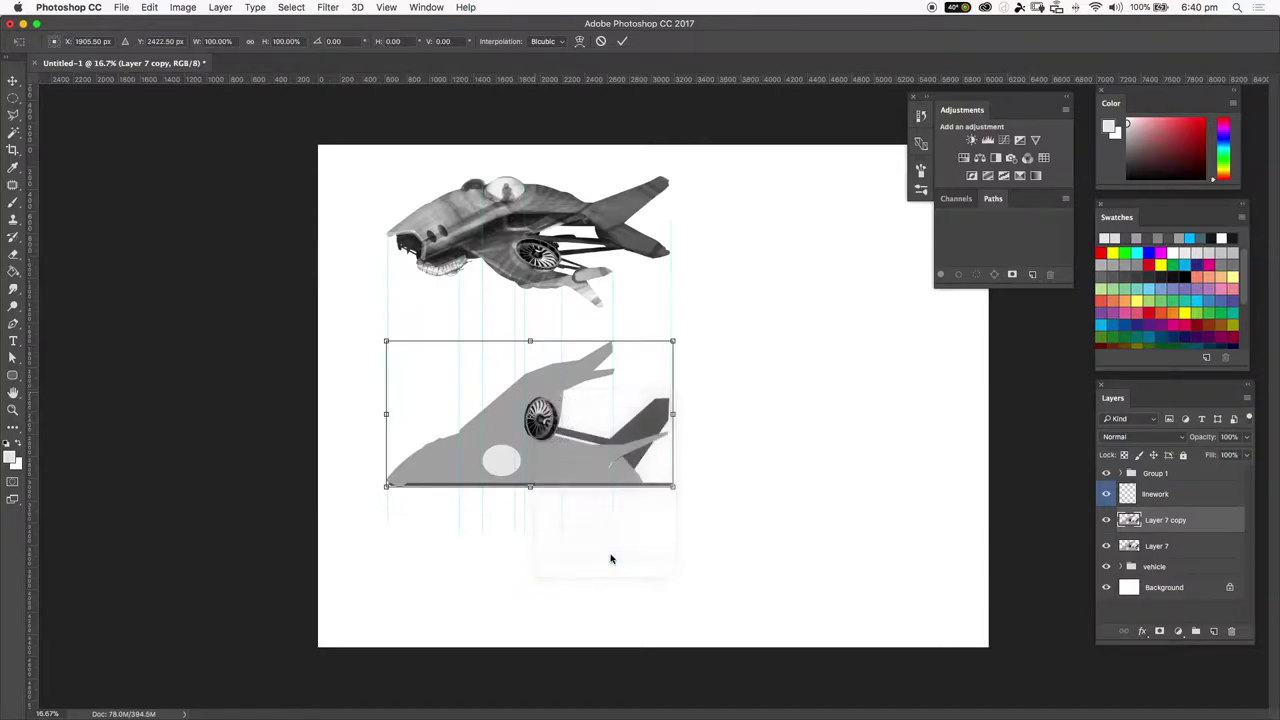
pyautogui.press('super+z')
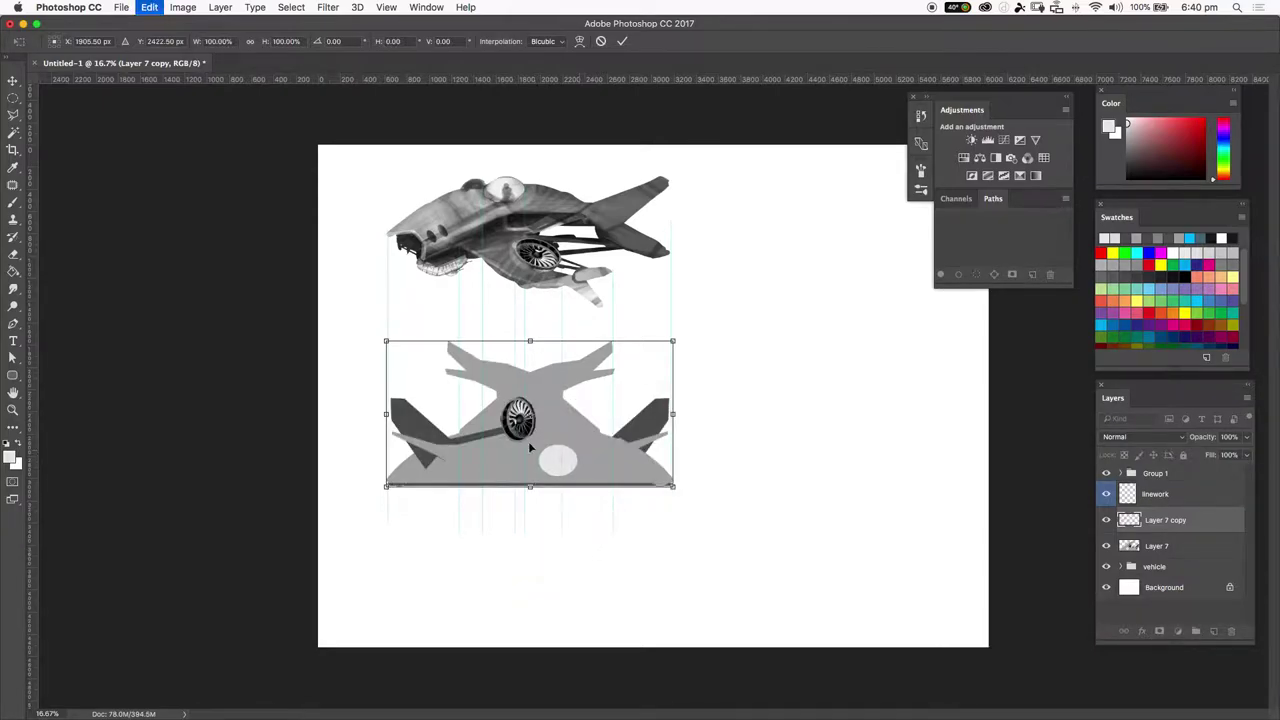
pyautogui.press('super+z')
# Step: Flip the duplicate vertically, move it below the original half so they meet along the centre line, and apply the transform
pyautogui.rightClick(531, 443)
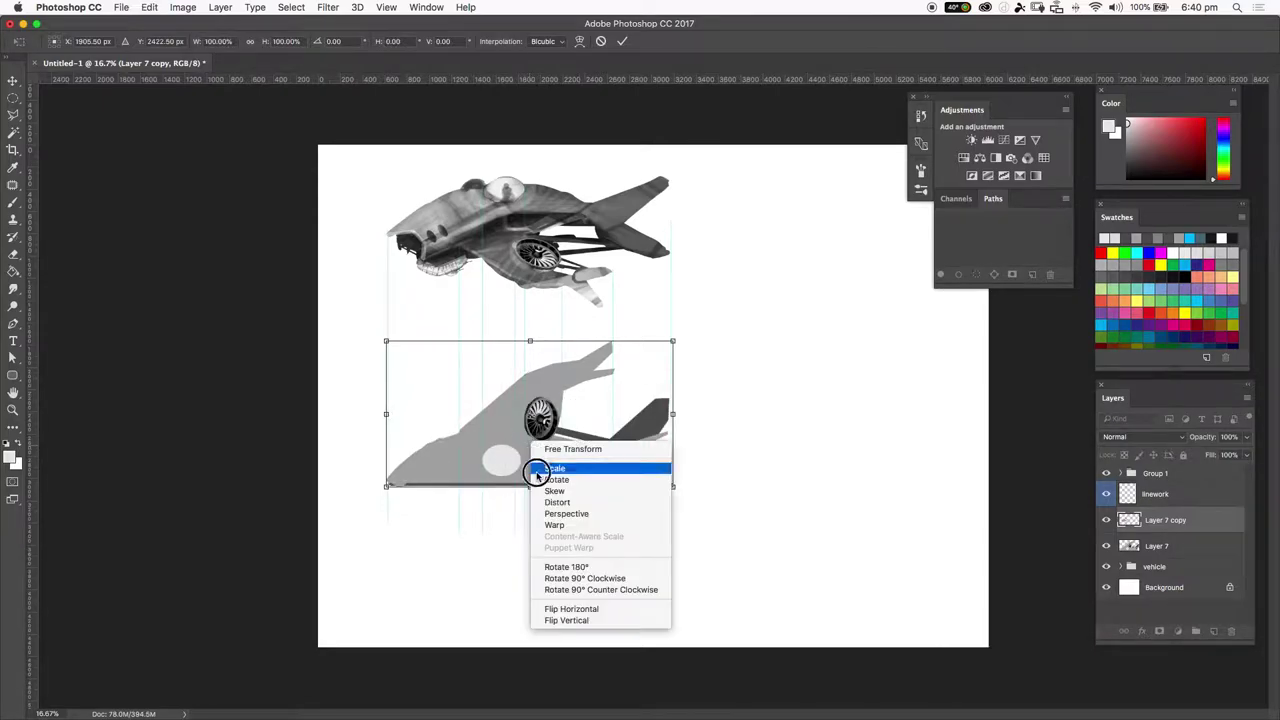
pyautogui.click(602, 618)
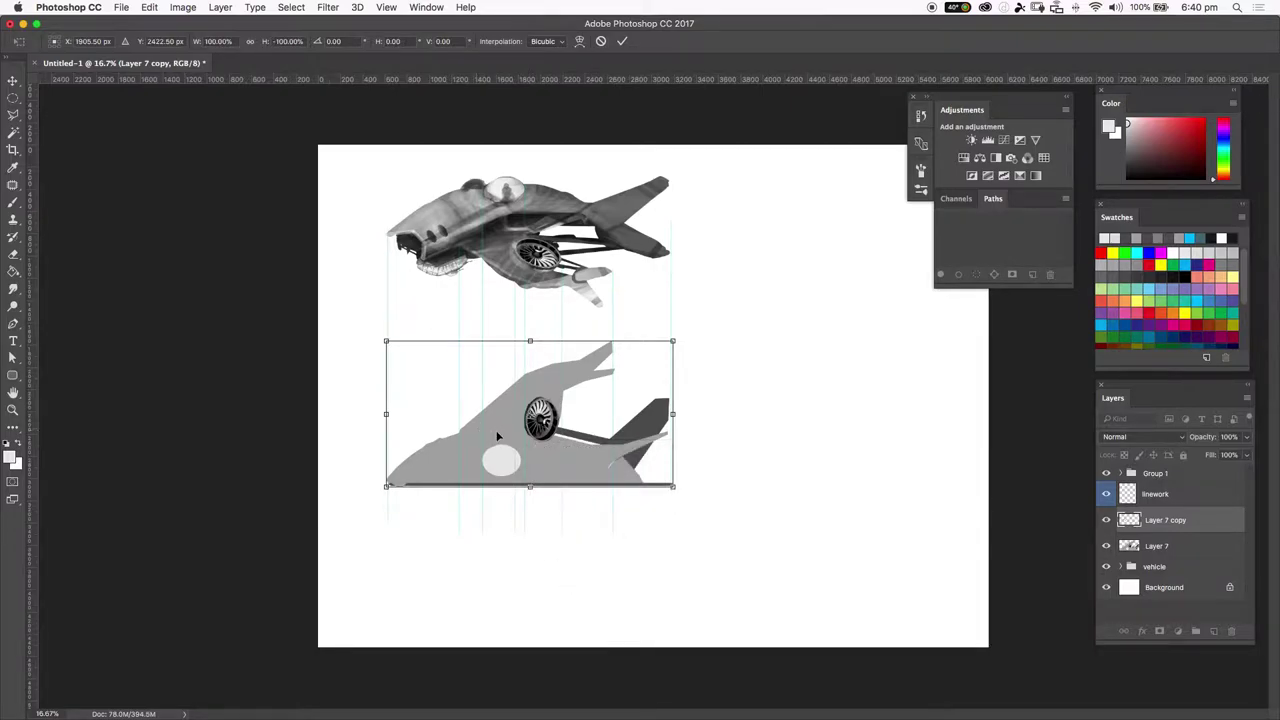
pyautogui.moveTo(511, 377); pyautogui.dragTo(529, 504)
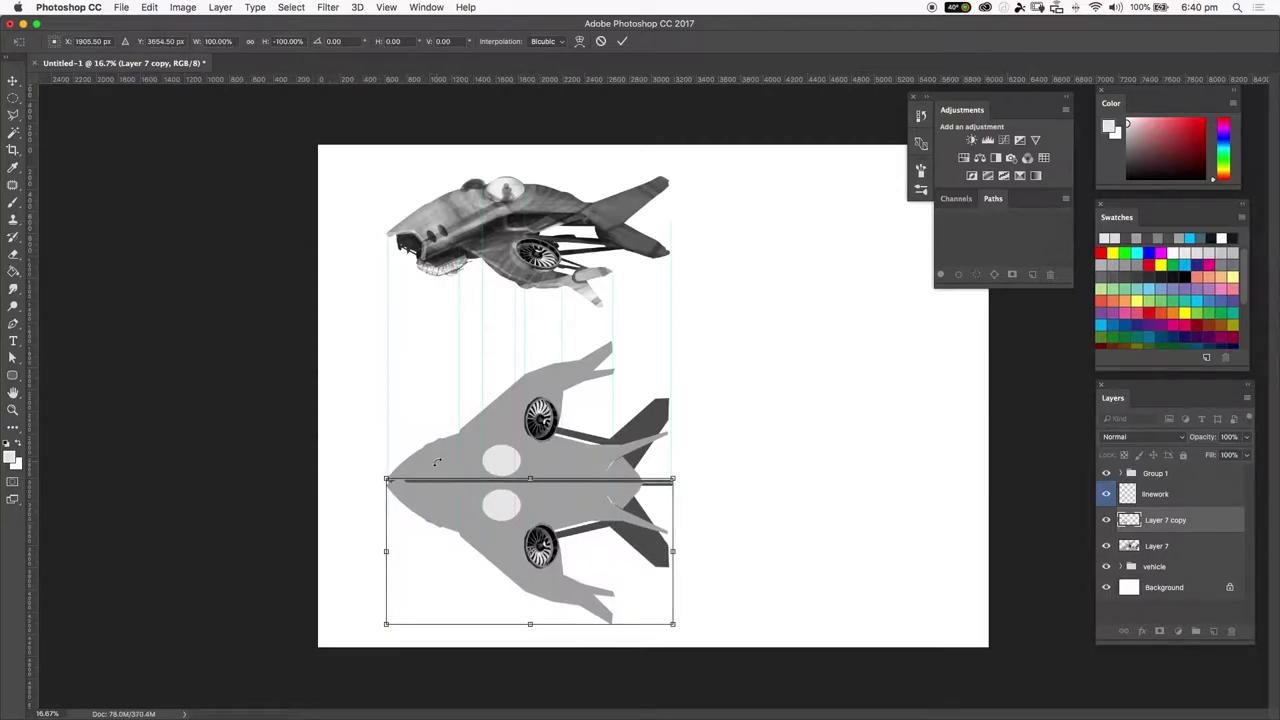
pyautogui.press('Return')
# Step: Undo the mirrored copy's transform and restore it to compare the half and full top views
pyautogui.press('g')
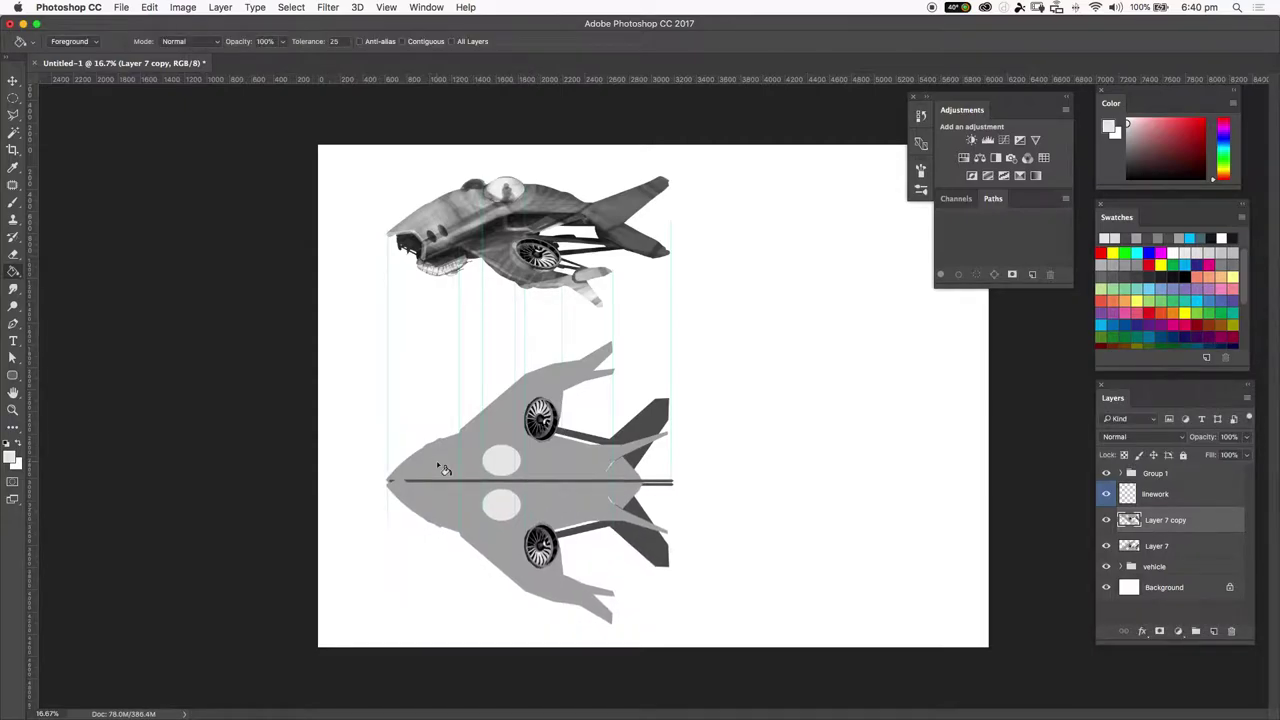
pyautogui.click(438, 465)
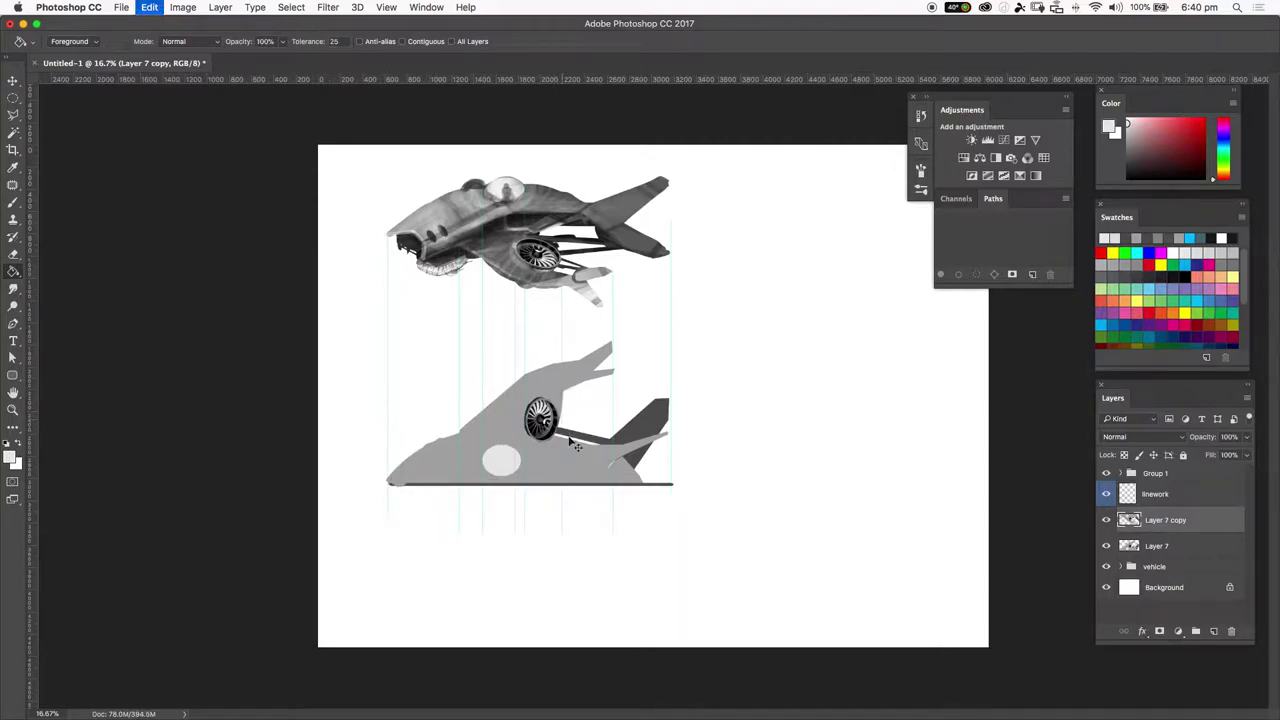
pyautogui.press('super+z')
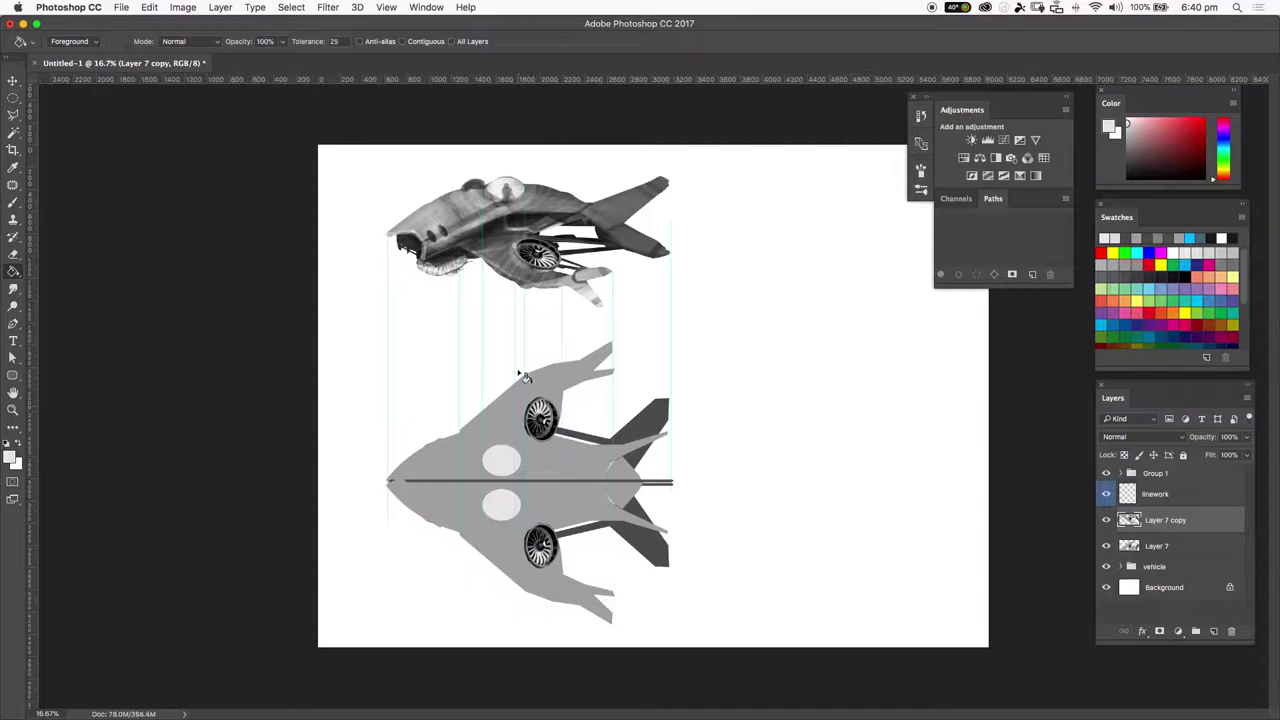
# Step: Nudge the flipped half top view up slightly with the Move tool to close the gap along the centre line
pyautogui.press('v')
pyautogui.press('Up')
pyautogui.press('Up')
pyautogui.press('Up')
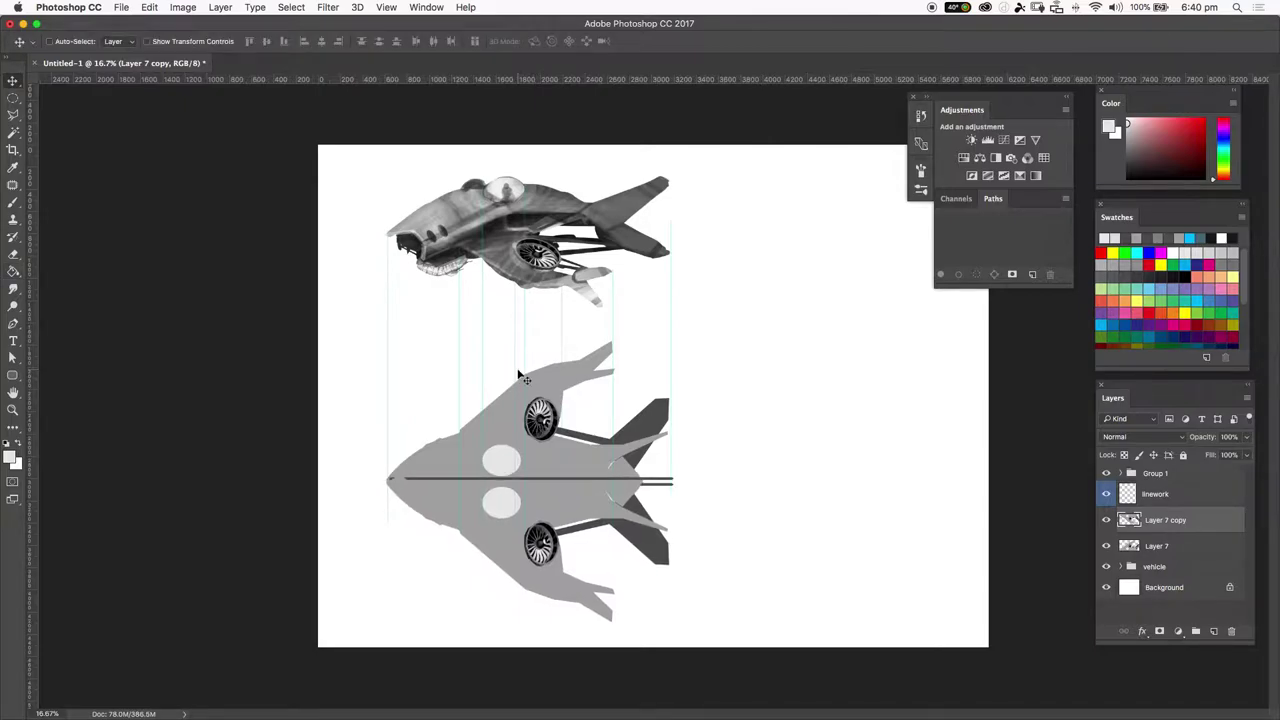
# Step: Merge the Layer 7 and Layer 7 copy halves into a single top-view layer
pyautogui.press('super+plus')
pyautogui.moveTo(550, 620); pyautogui.dragTo(534, 466)
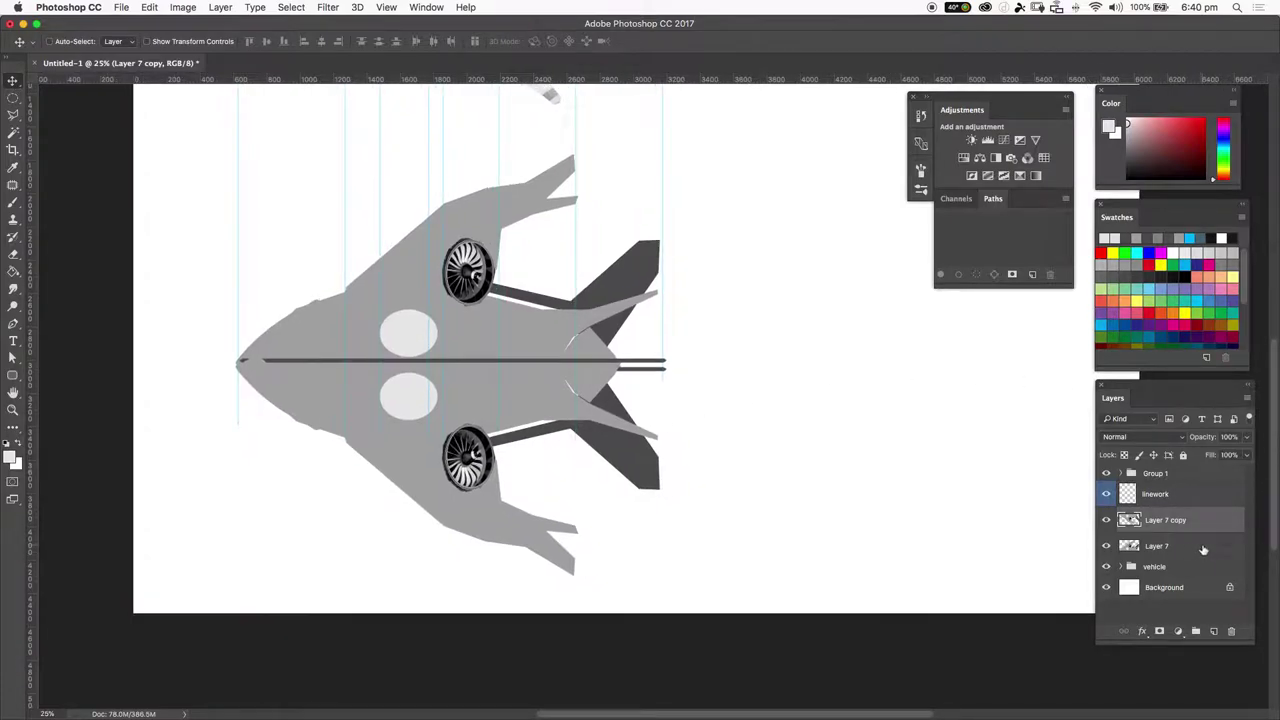
pyautogui.keyDown('shift'); pyautogui.click(1203, 549); pyautogui.keyUp('shift')
pyautogui.rightClick(1185, 546)
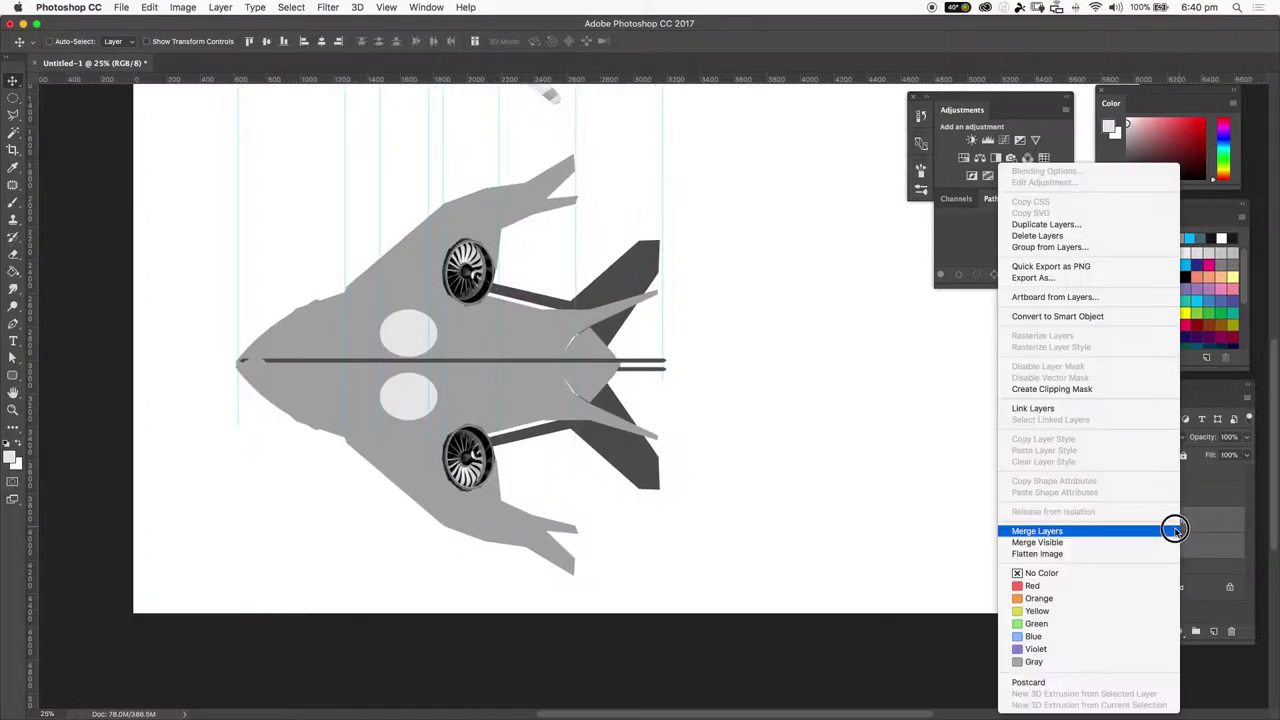
pyautogui.click(1115, 530)
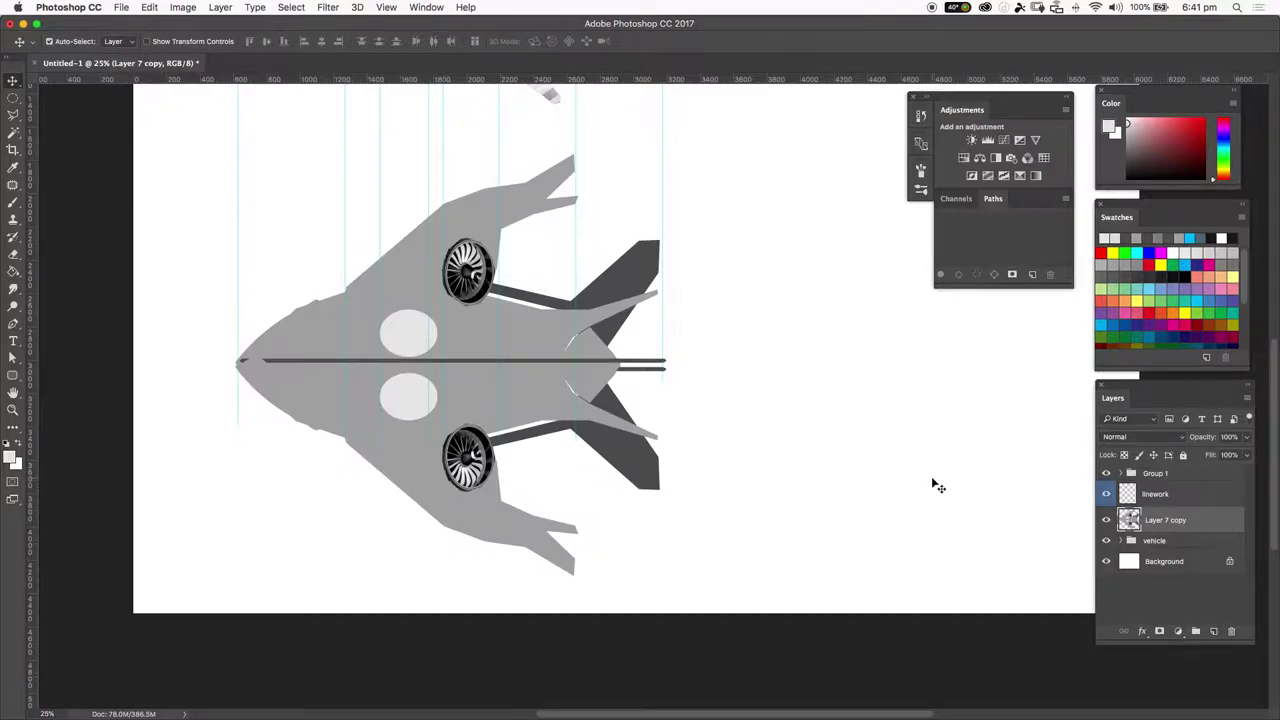
pyautogui.press('super+minus')
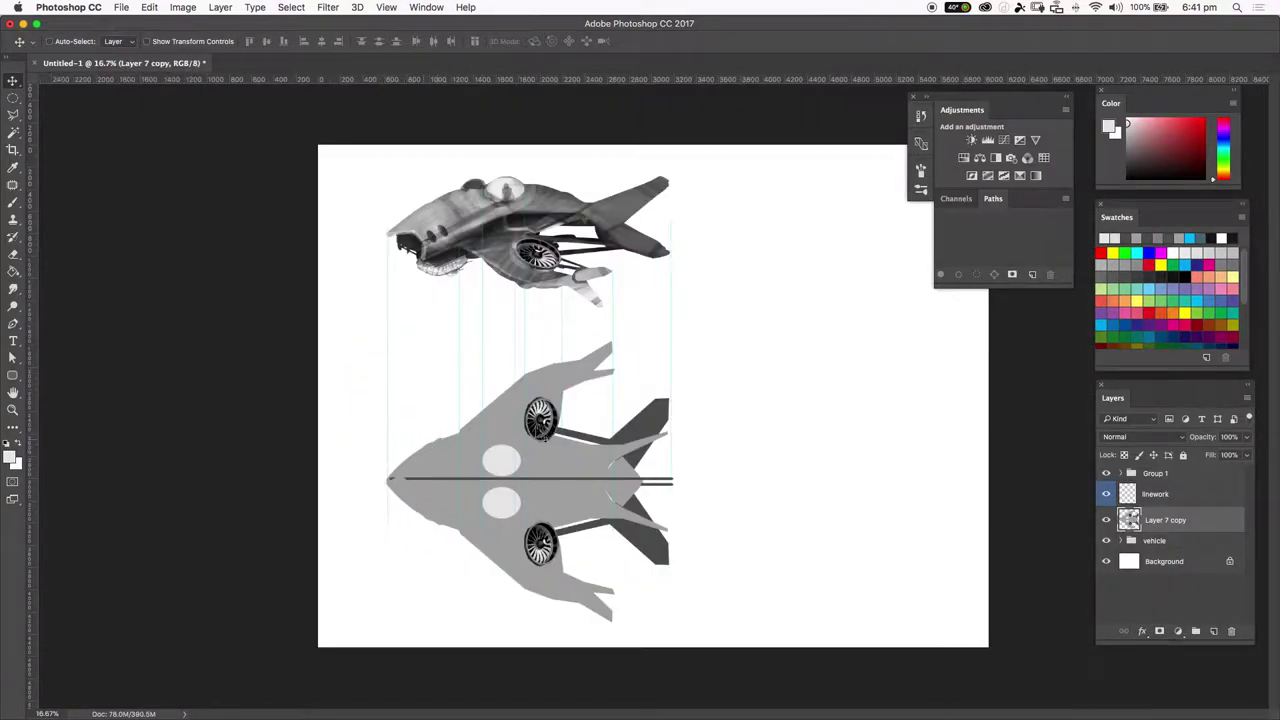
pyautogui.press('super+plus')
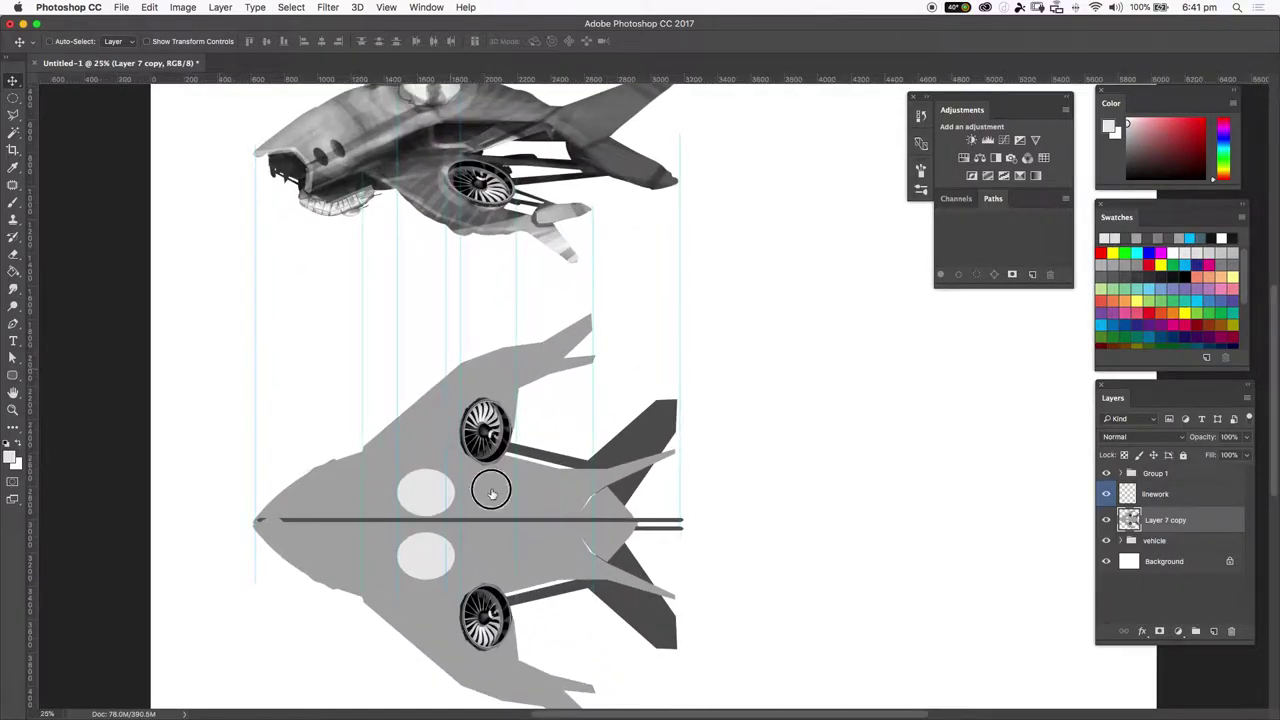
pyautogui.moveTo(491, 491); pyautogui.dragTo(514, 406)
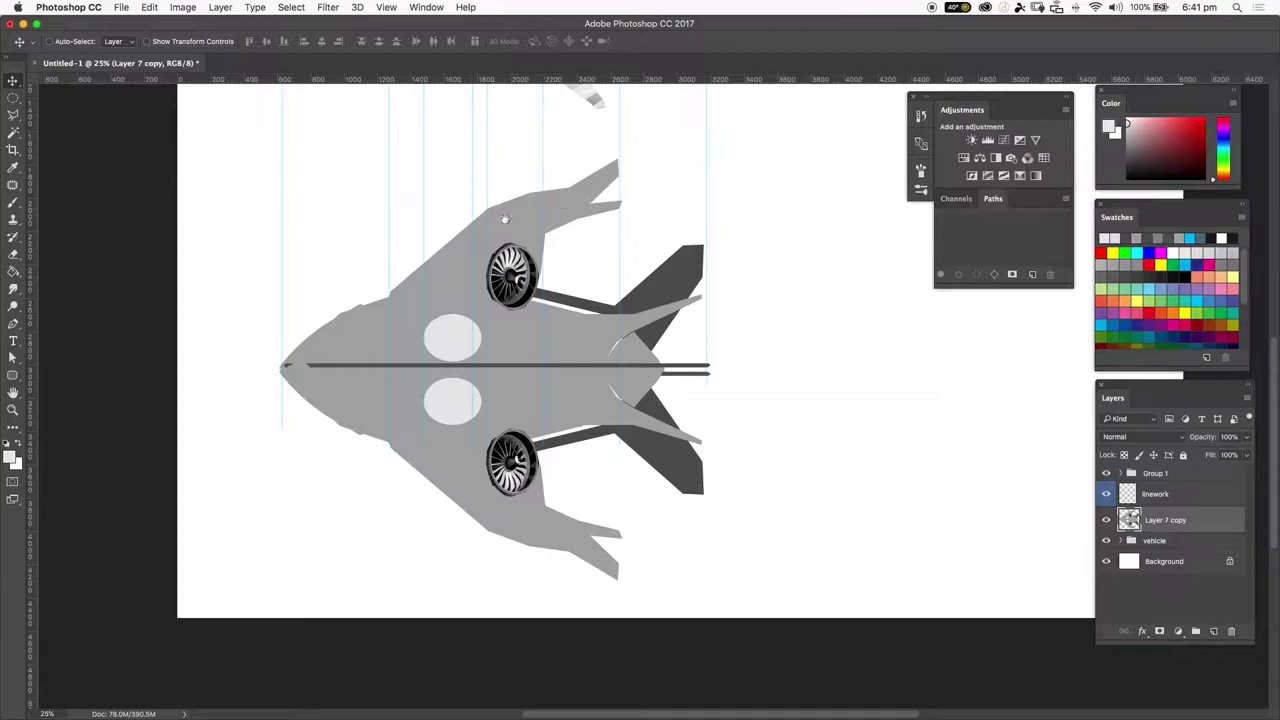
pyautogui.scroll(3, 521, 313)
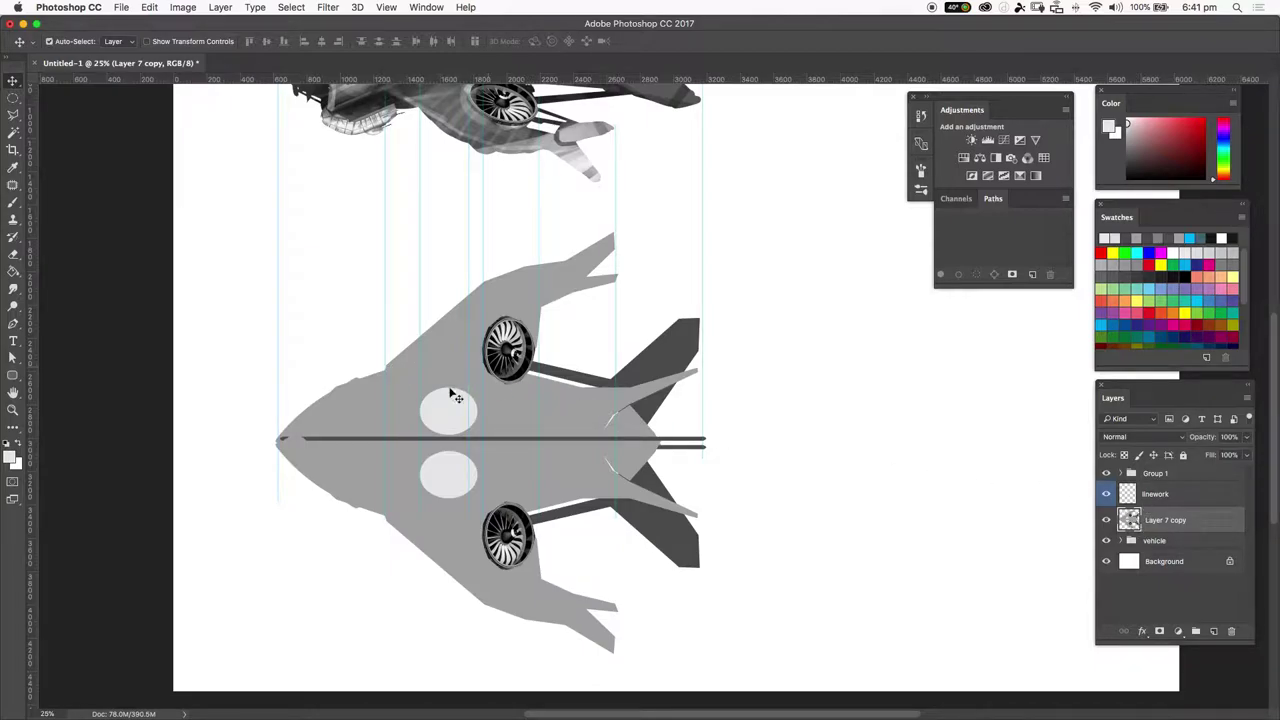
pyautogui.press('e')
pyautogui.rightClick(360, 360)
pyautogui.click(423, 336)
pyautogui.click(404, 342)
pyautogui.click(260, 389)
pyautogui.moveTo(392, 298); pyautogui.dragTo(466, 413)
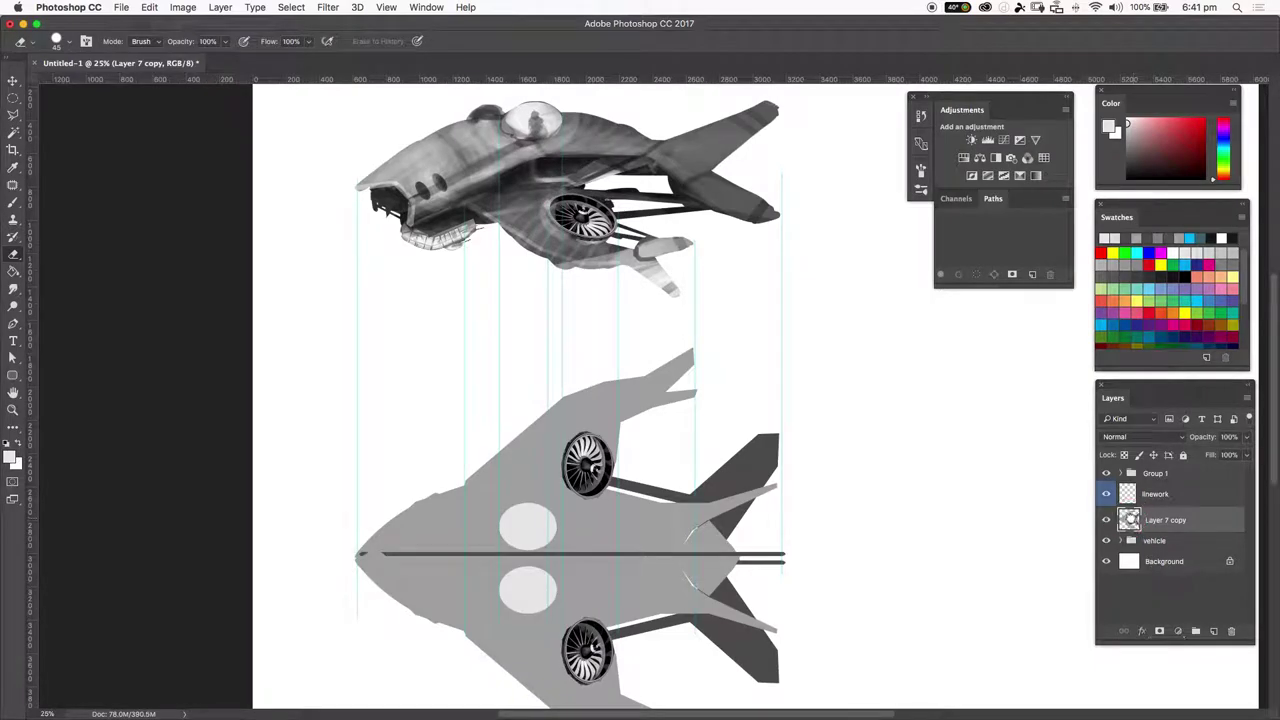
pyautogui.moveTo(1130, 522); pyautogui.dragTo(1130, 545)
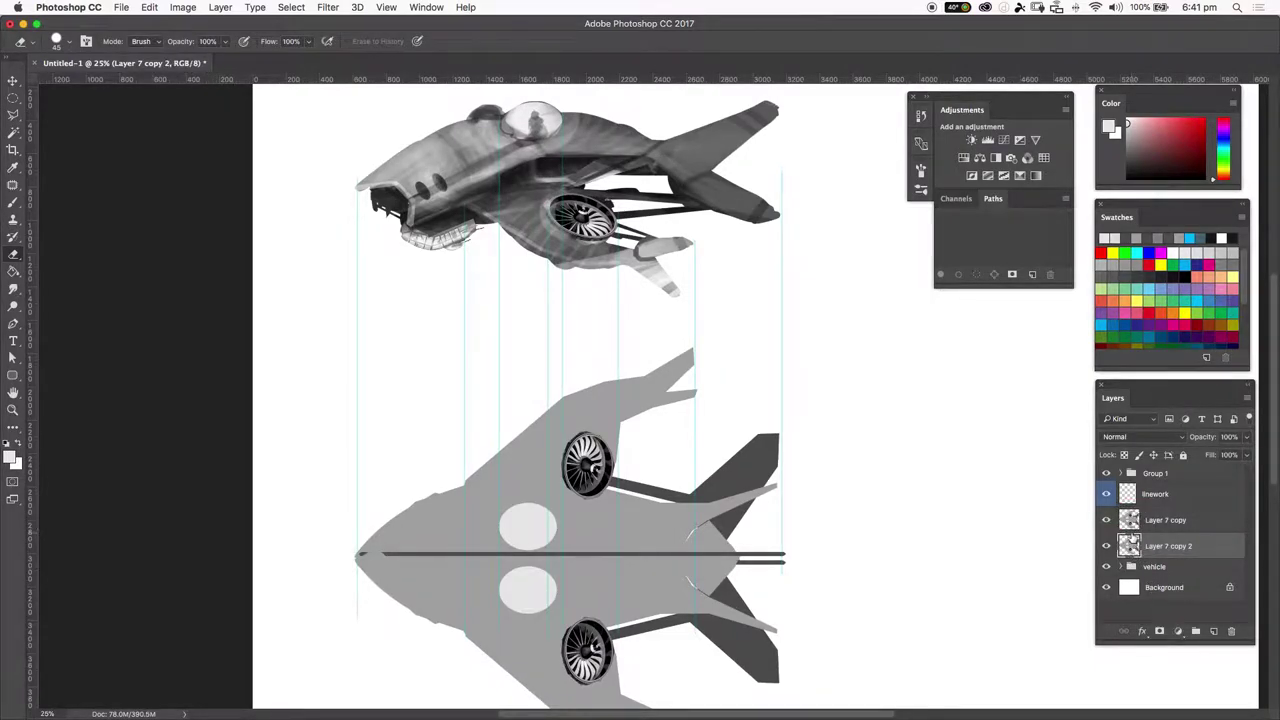
pyautogui.press('super+z')
# Step: Load the merged top view's outline as a selection and add a layer mask from it
pyautogui.keyDown('super'); pyautogui.click(1128, 519); pyautogui.keyUp('super')
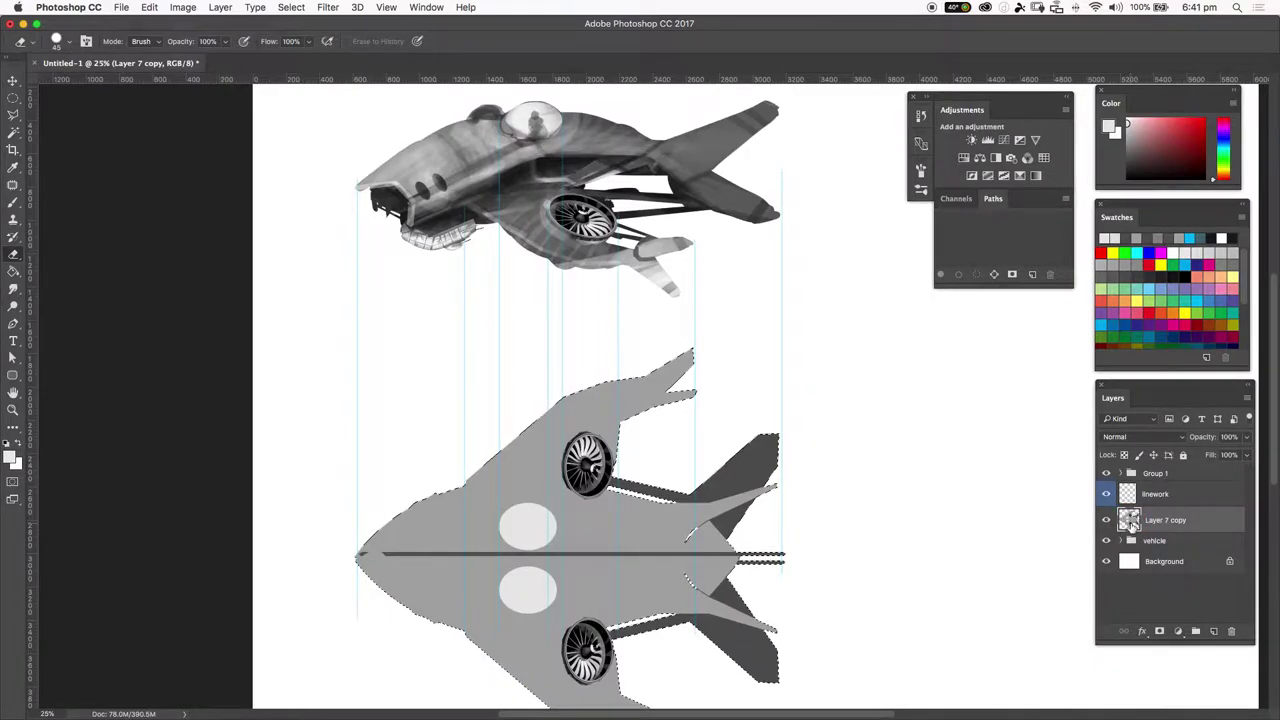
pyautogui.click(1159, 631)
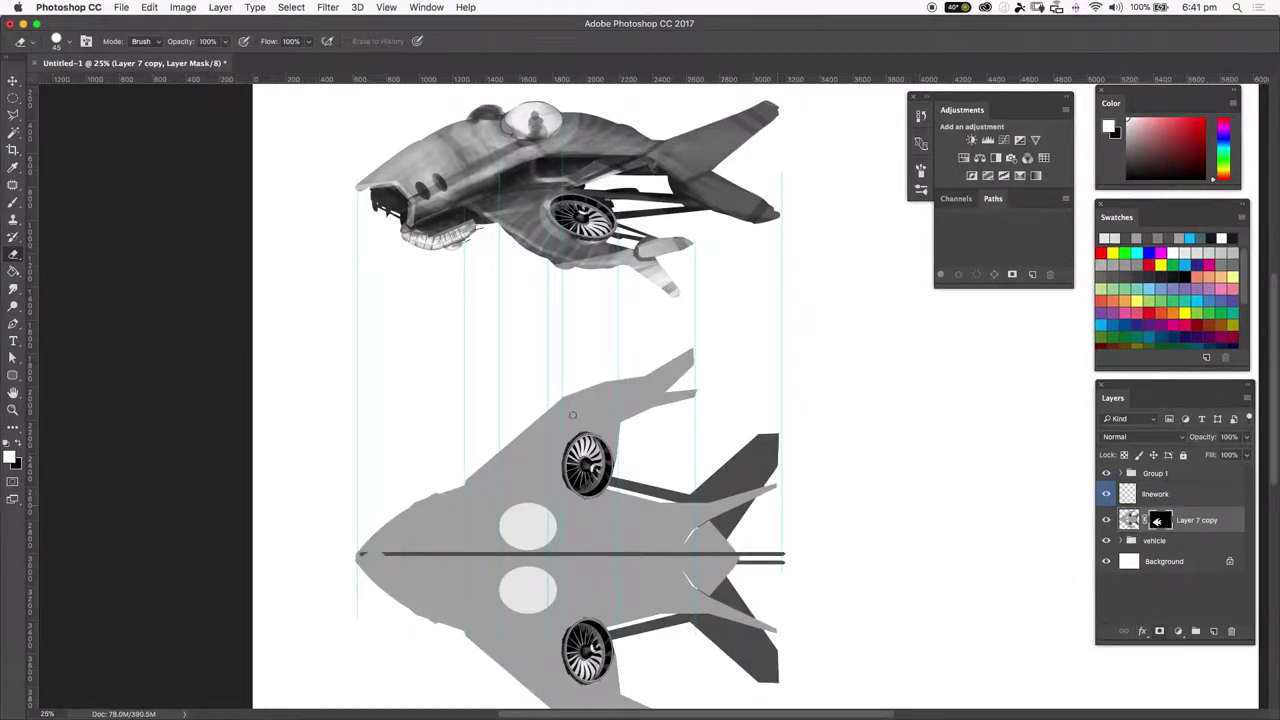
pyautogui.scroll(-2, 595, 478)
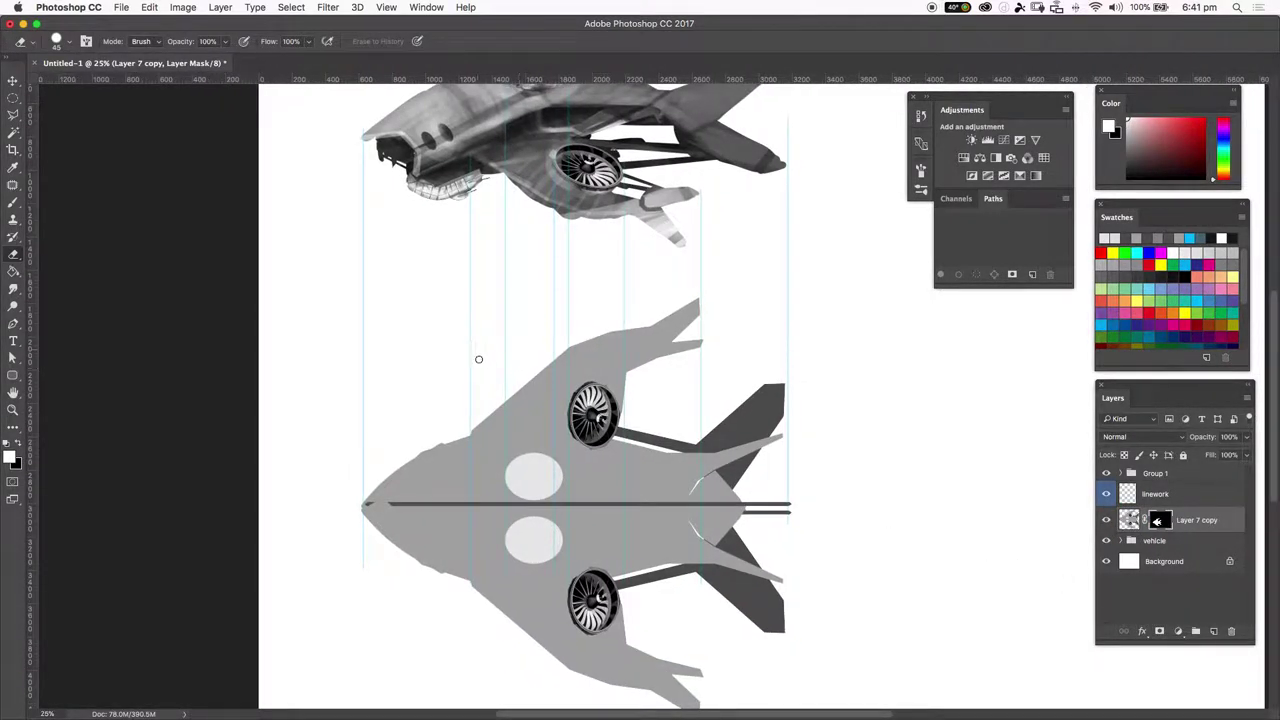
# Step: Move the masked top view up closer to the side view
pyautogui.press('l')
pyautogui.moveTo(439, 490); pyautogui.dragTo(439, 518)
pyautogui.press('super+minus')
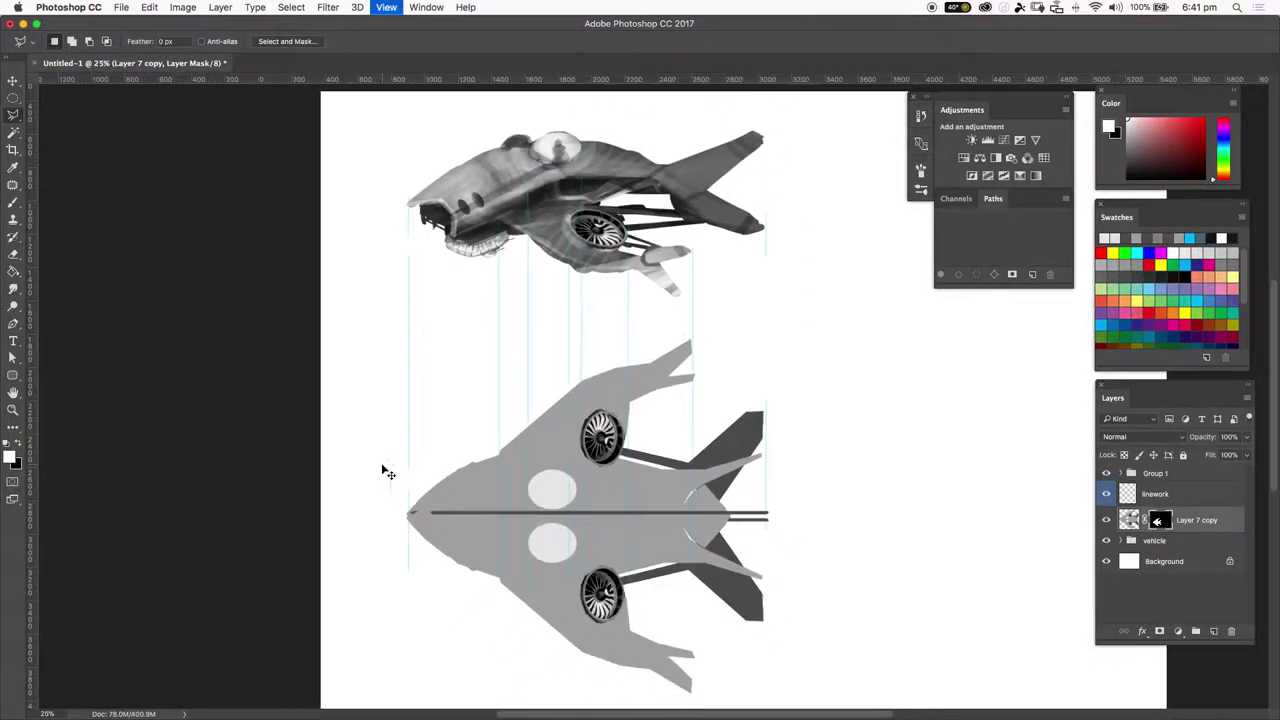
pyautogui.press('v')
pyautogui.moveTo(573, 505); pyautogui.dragTo(565, 467)
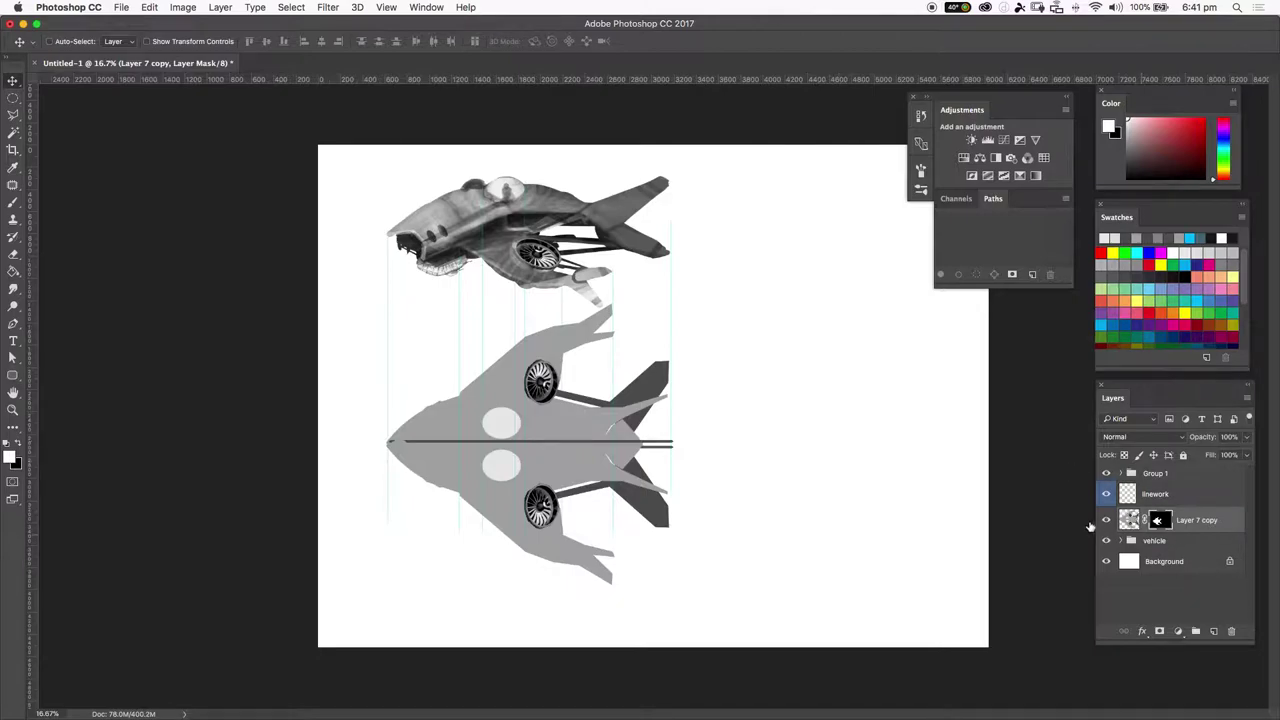
# Step: Outline a mouth area on the upper half of the nose with the polygonal lasso
pyautogui.press('l')
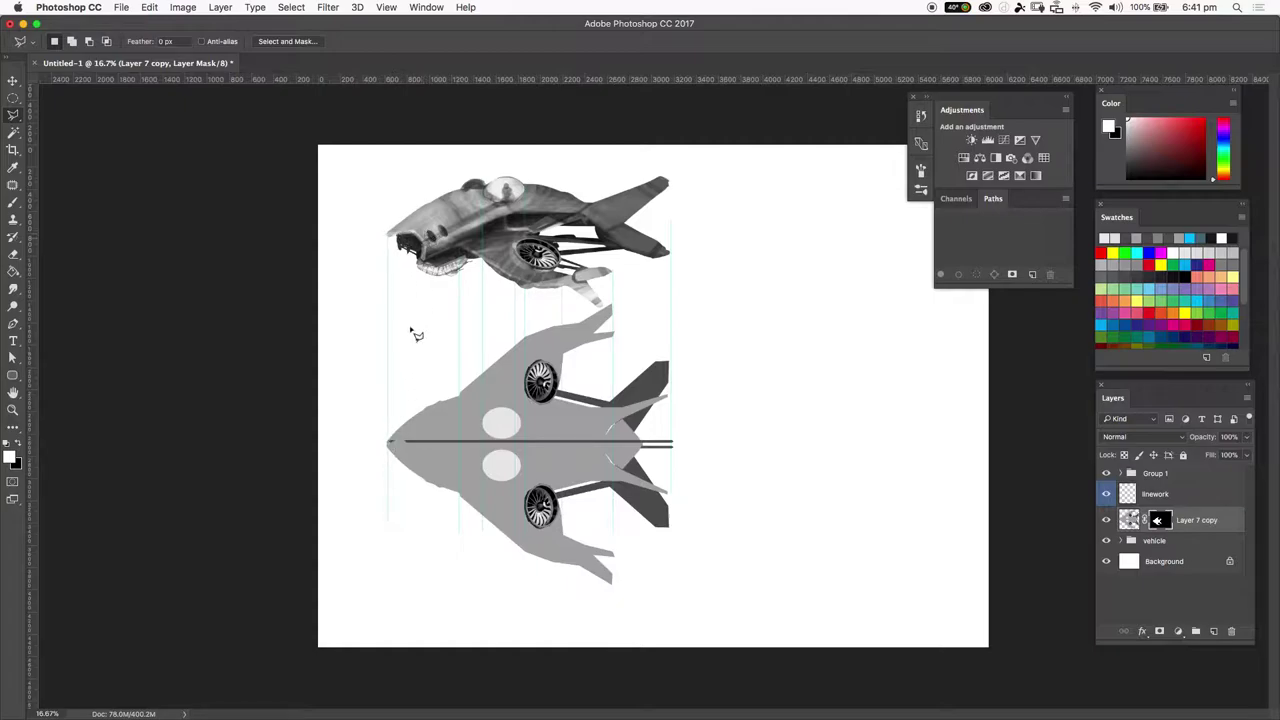
pyautogui.click(389, 441)
pyautogui.click(425, 419)
pyautogui.click(405, 406)
pyautogui.click(377, 409)
pyautogui.click(386, 438)
pyautogui.press('b')
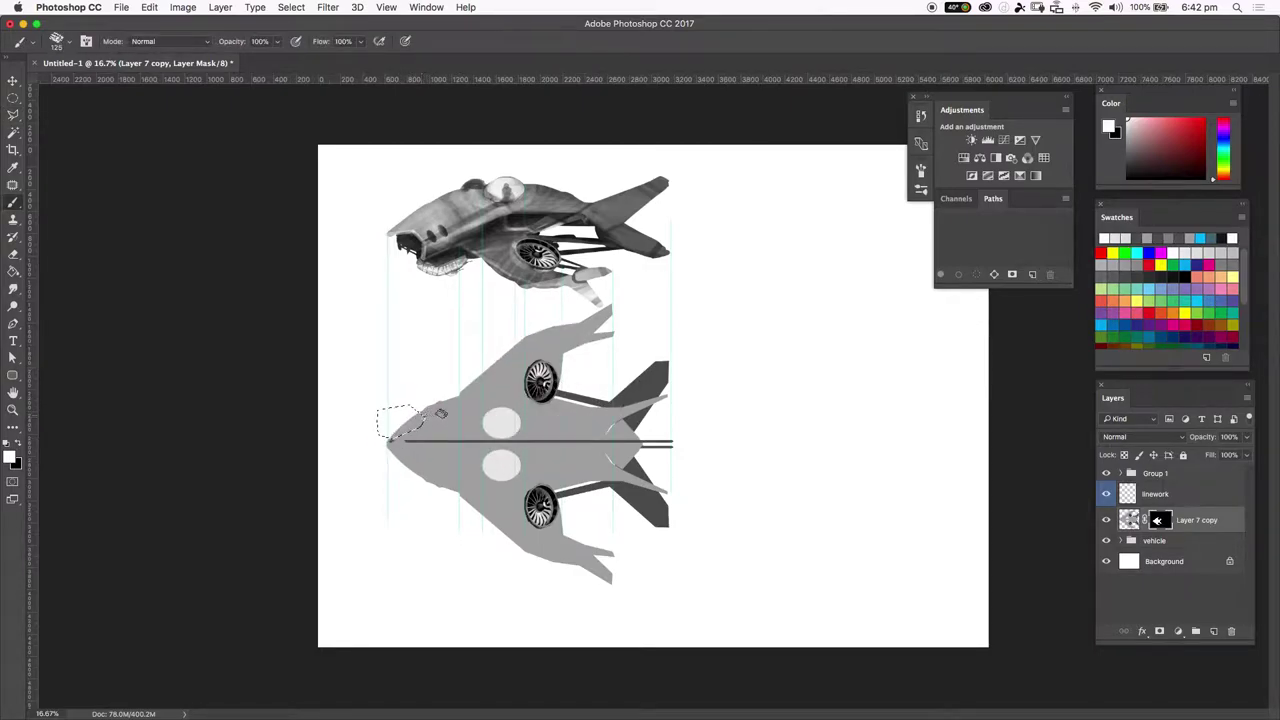
# Step: Step back through the nose selection, the move and the layer mask, and clear the remaining selection
pyautogui.press('super+alt+z')
pyautogui.press('super+alt+z')
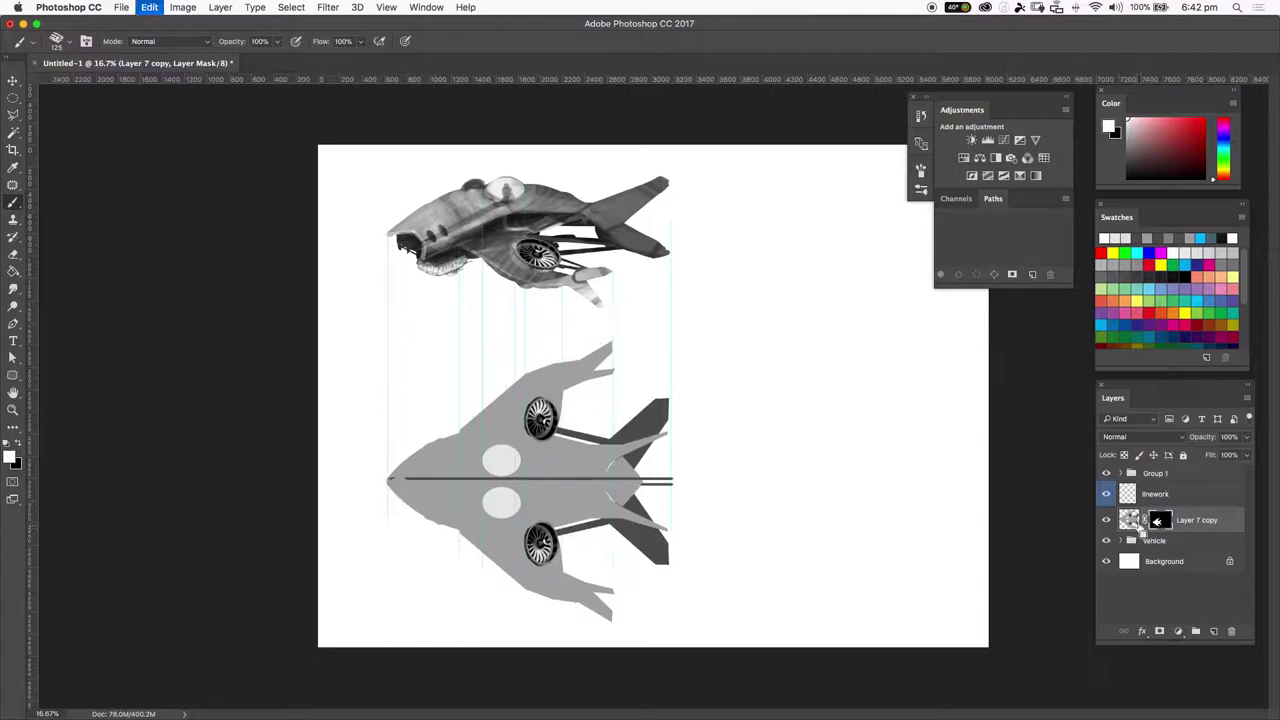
pyautogui.press('super+alt+z')
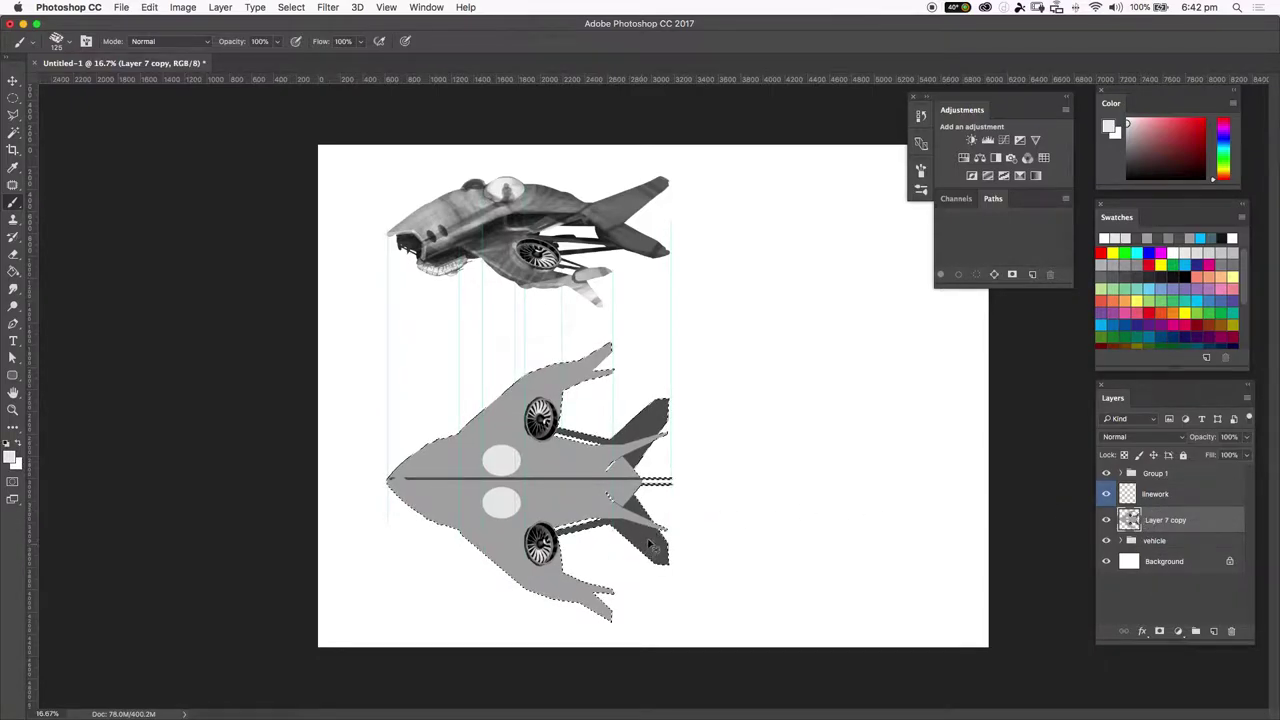
pyautogui.press('super+d')
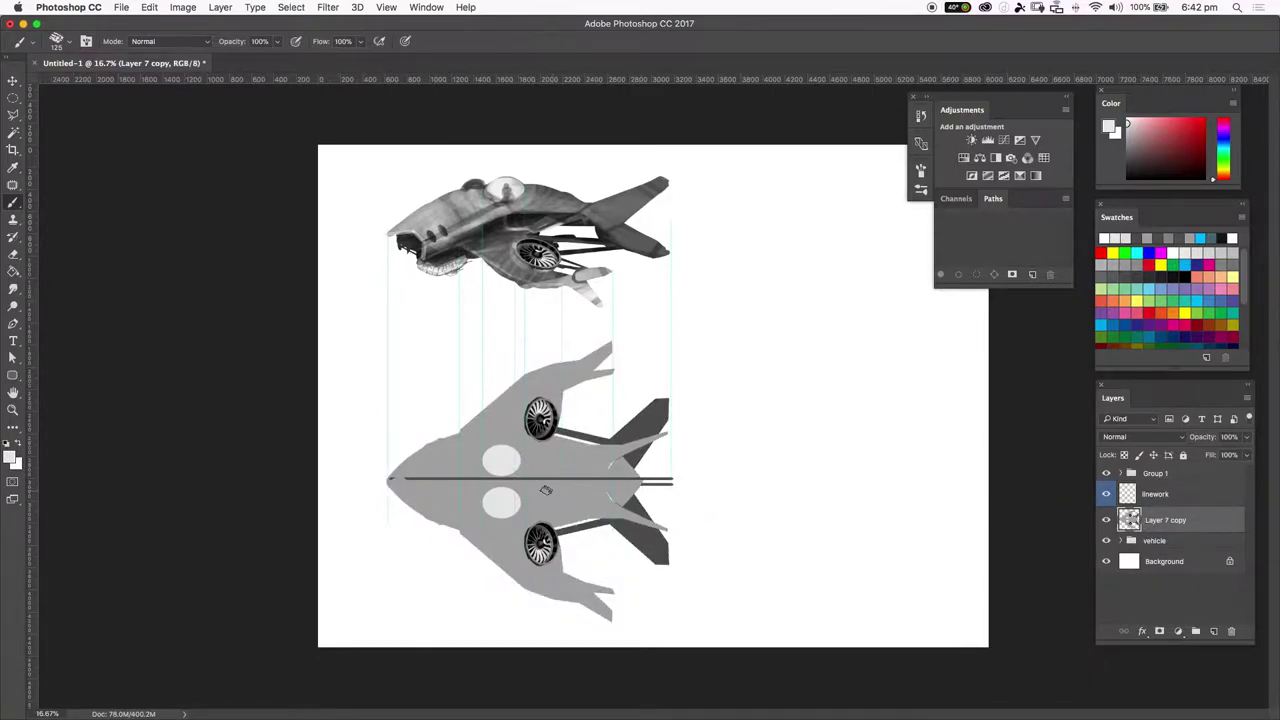
# Step: Move the merged top view up nearer the side view, and mask the layer to its own outline, keeping the artwork active for painting
pyautogui.press('v')
pyautogui.moveTo(557, 457); pyautogui.dragTo(550, 472)
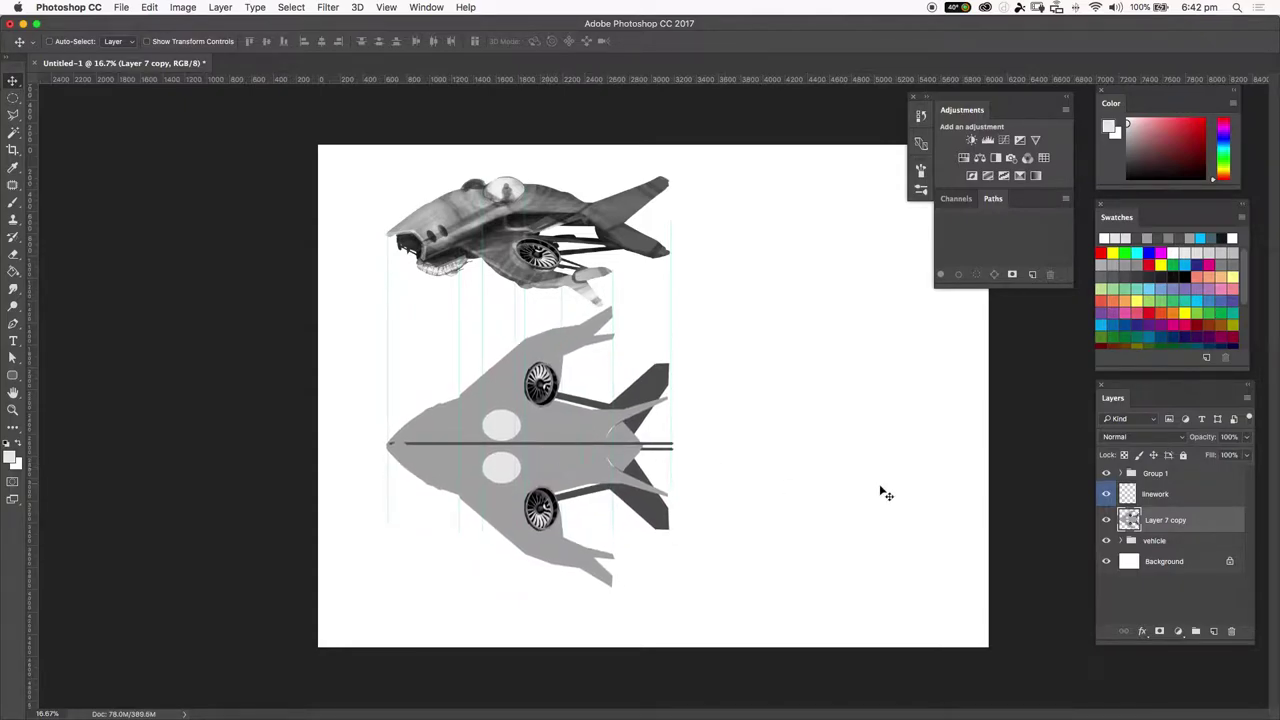
pyautogui.moveTo(1130, 520); pyautogui.dragTo(1152, 572)
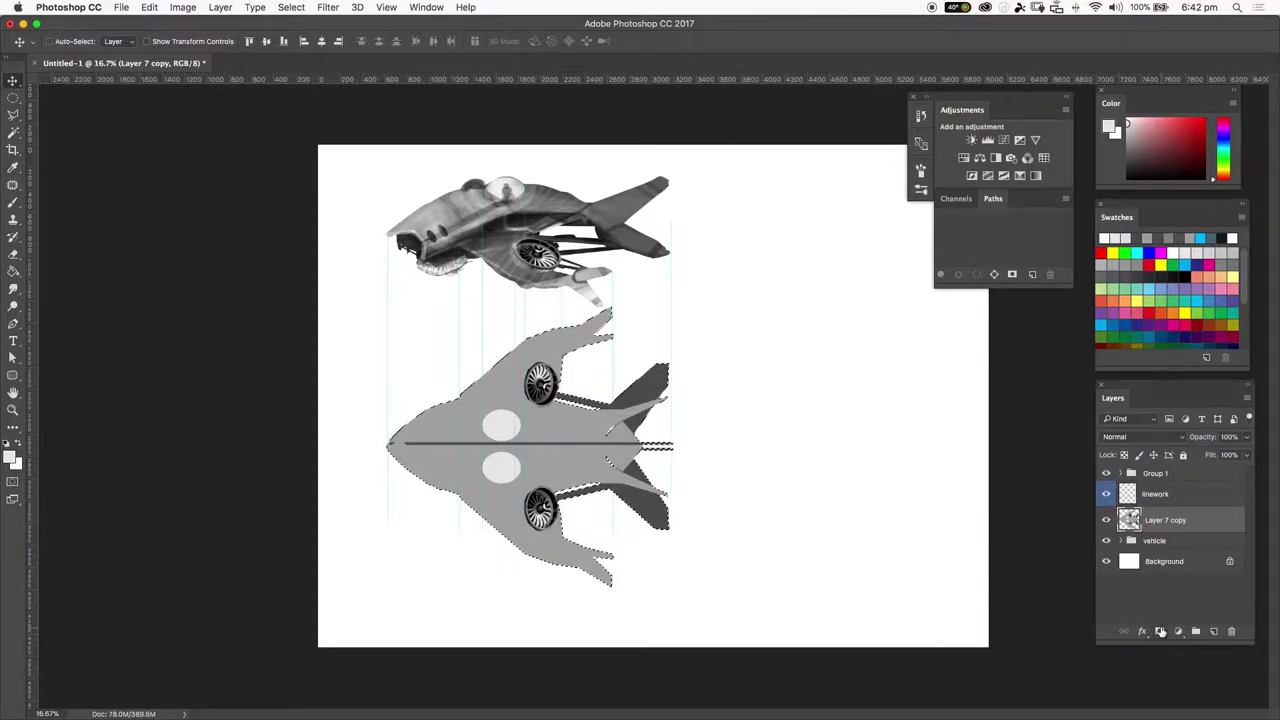
pyautogui.click(1159, 631)
pyautogui.click(1131, 522)
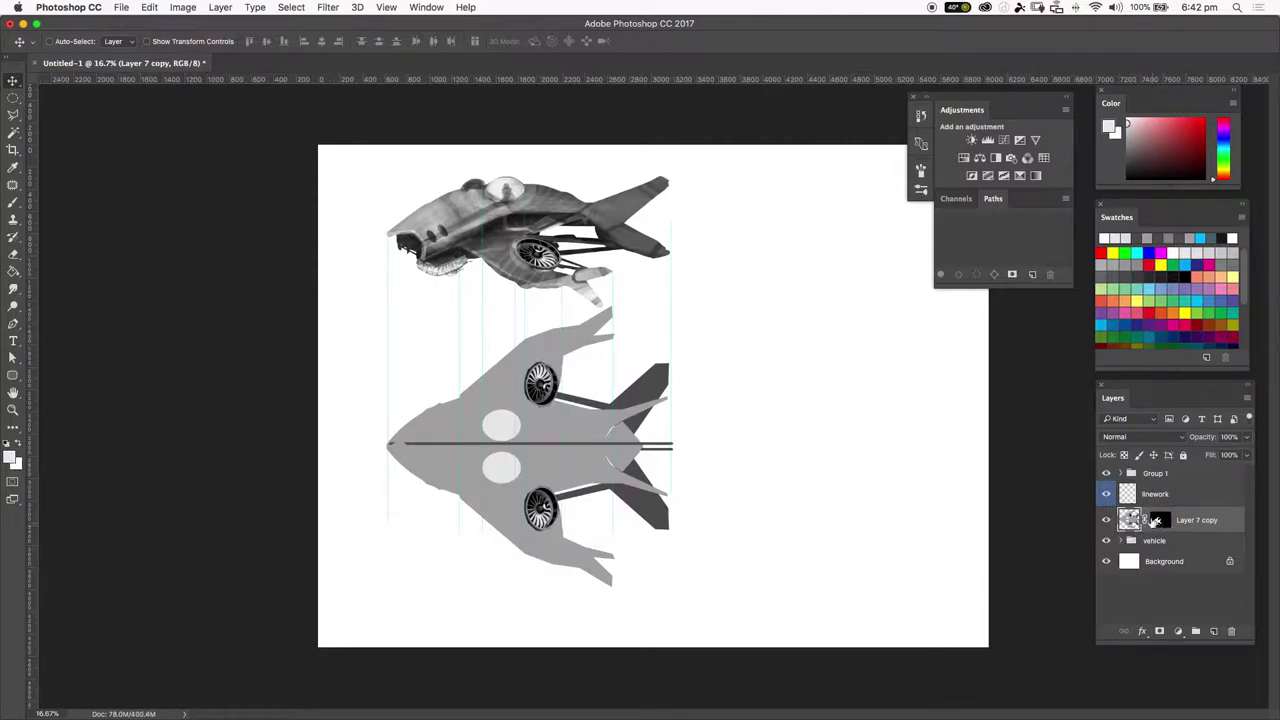
# Step: Select a mouth-shaped area at the nose tip of the upper half with the polygonal lasso
pyautogui.press('l')
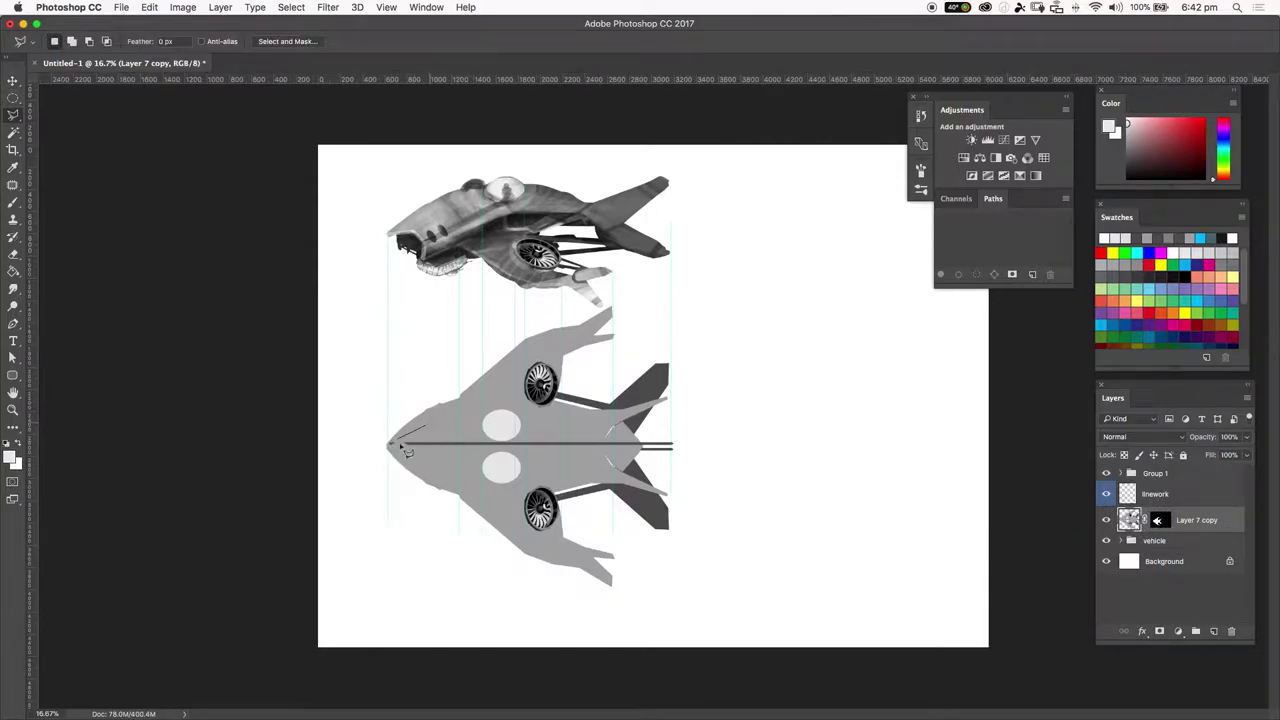
pyautogui.click(432, 424)
pyautogui.click(418, 388)
pyautogui.click(382, 398)
pyautogui.click(383, 421)
pyautogui.click(418, 410)
# Step: Sample the dark mouth tone from the side view, undo the first solid stroke, and brush the selected mouth area dark grey
pyautogui.press('b')
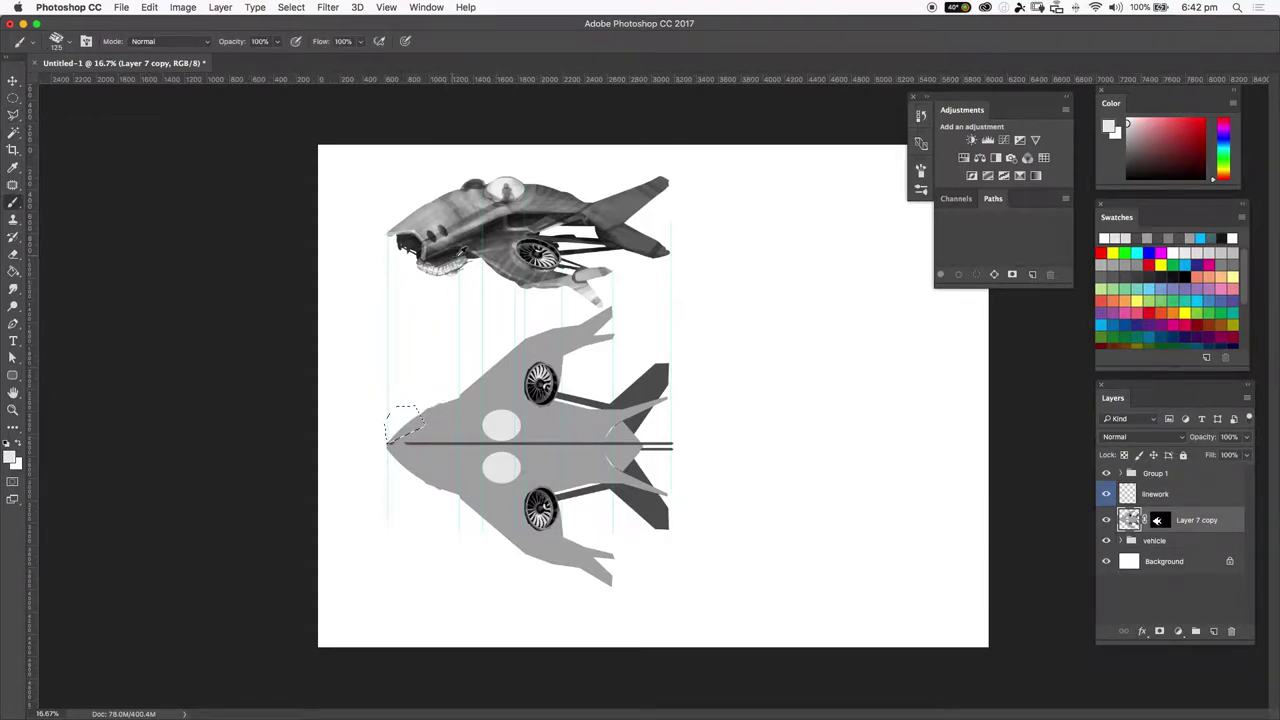
pyautogui.keyDown('alt'); pyautogui.click(457, 254); pyautogui.keyUp('alt')
pyautogui.moveTo(405, 432); pyautogui.dragTo(440, 418)
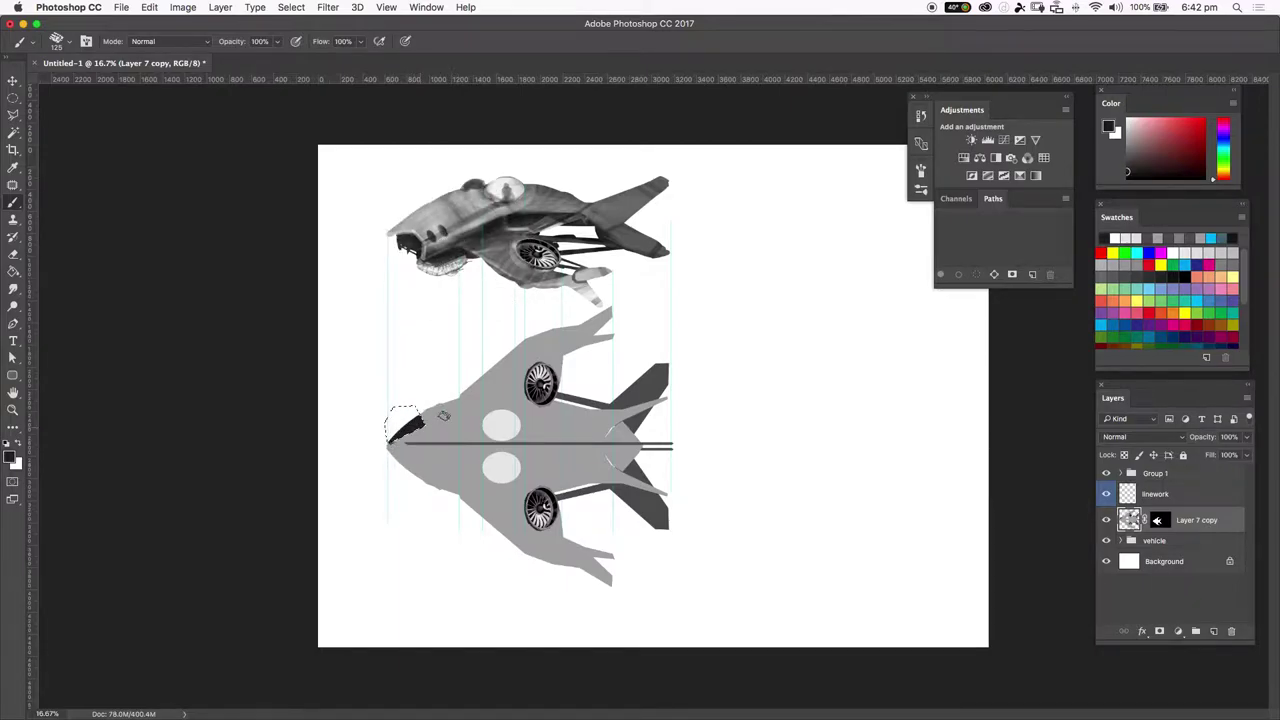
pyautogui.press('super+z')
pyautogui.press('super+equal')
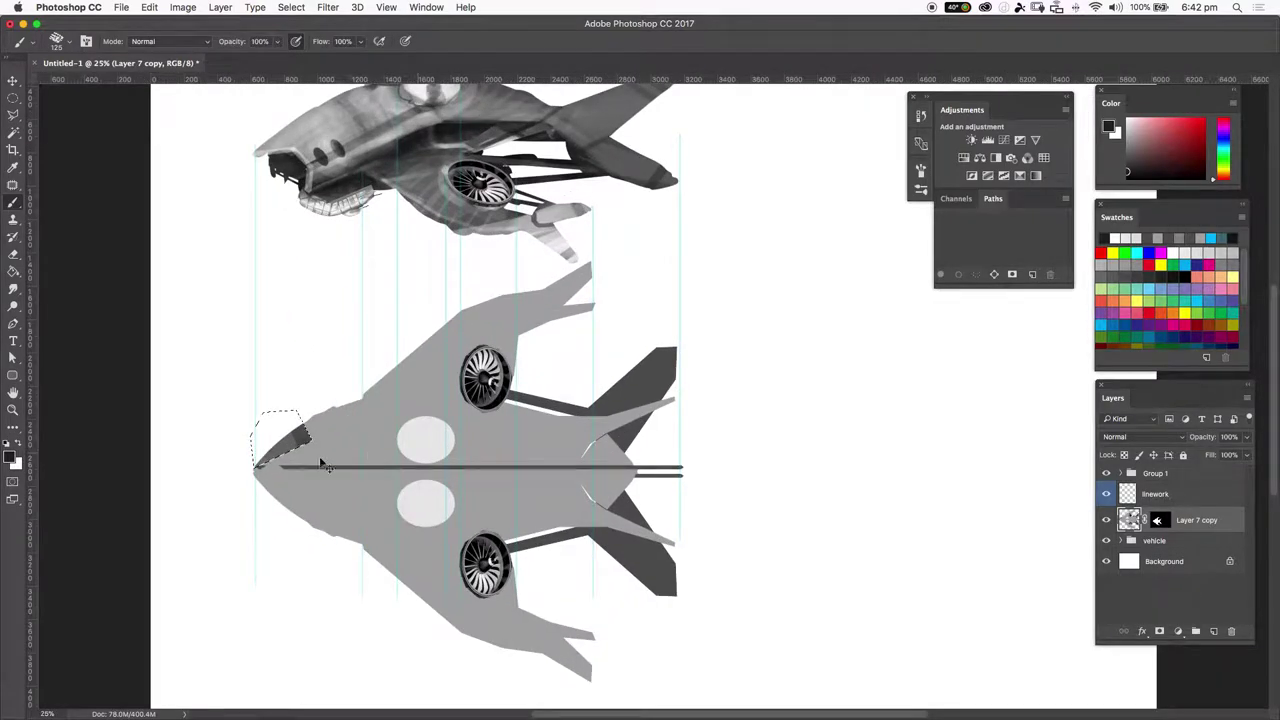
# Step: Paint a light lip around the mouth opening in white over the inverted selection, and clear the selection
pyautogui.keyDown('alt'); pyautogui.click(288, 373); pyautogui.keyUp('alt')
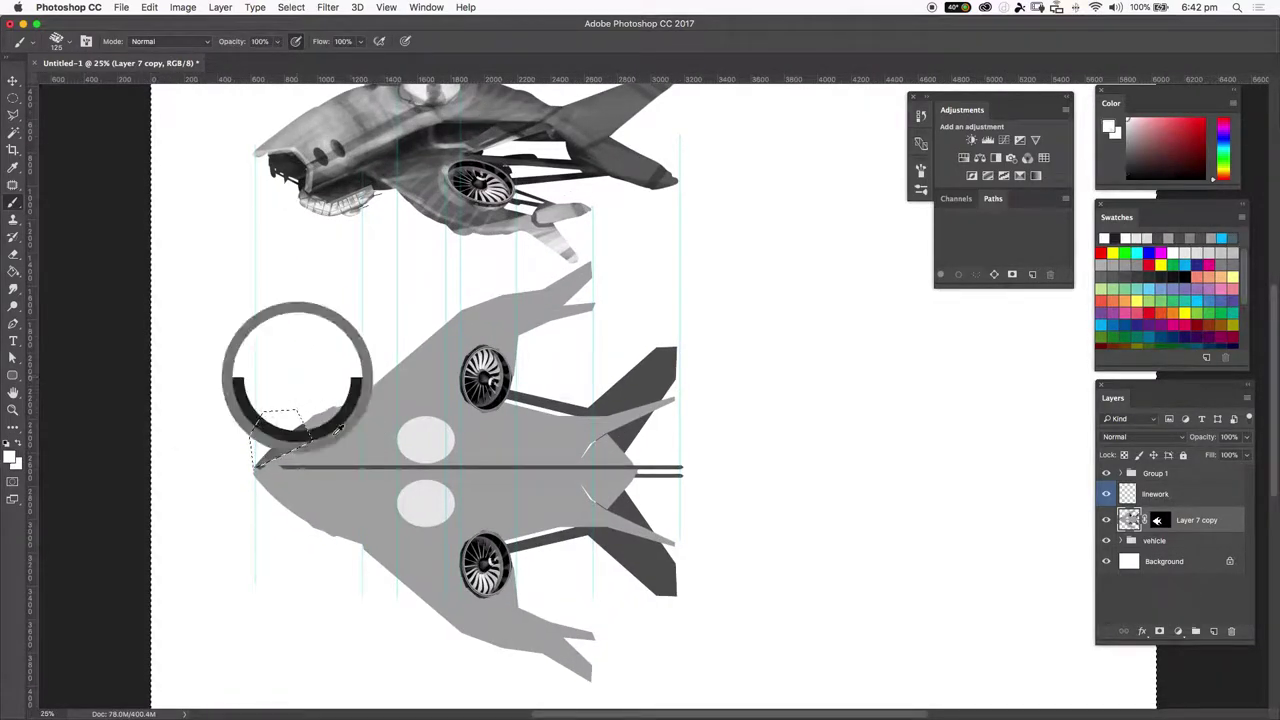
pyautogui.moveTo(311, 427); pyautogui.dragTo(286, 429)
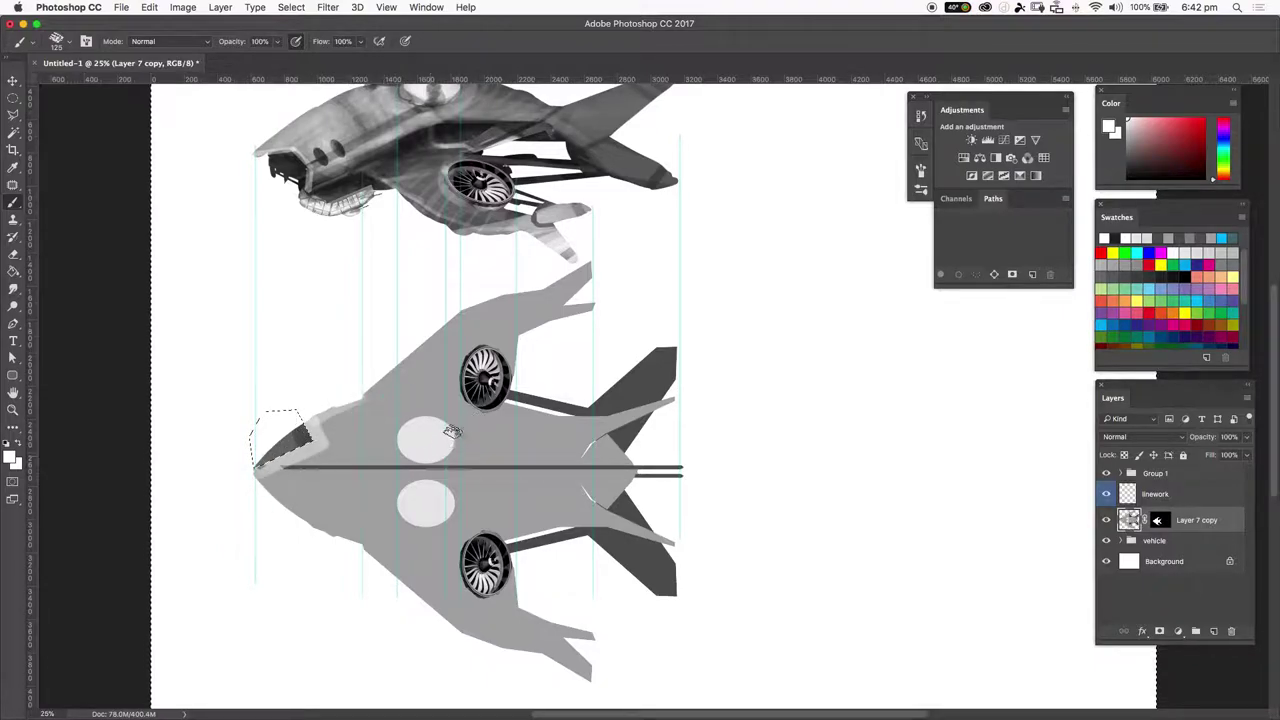
pyautogui.press('w')
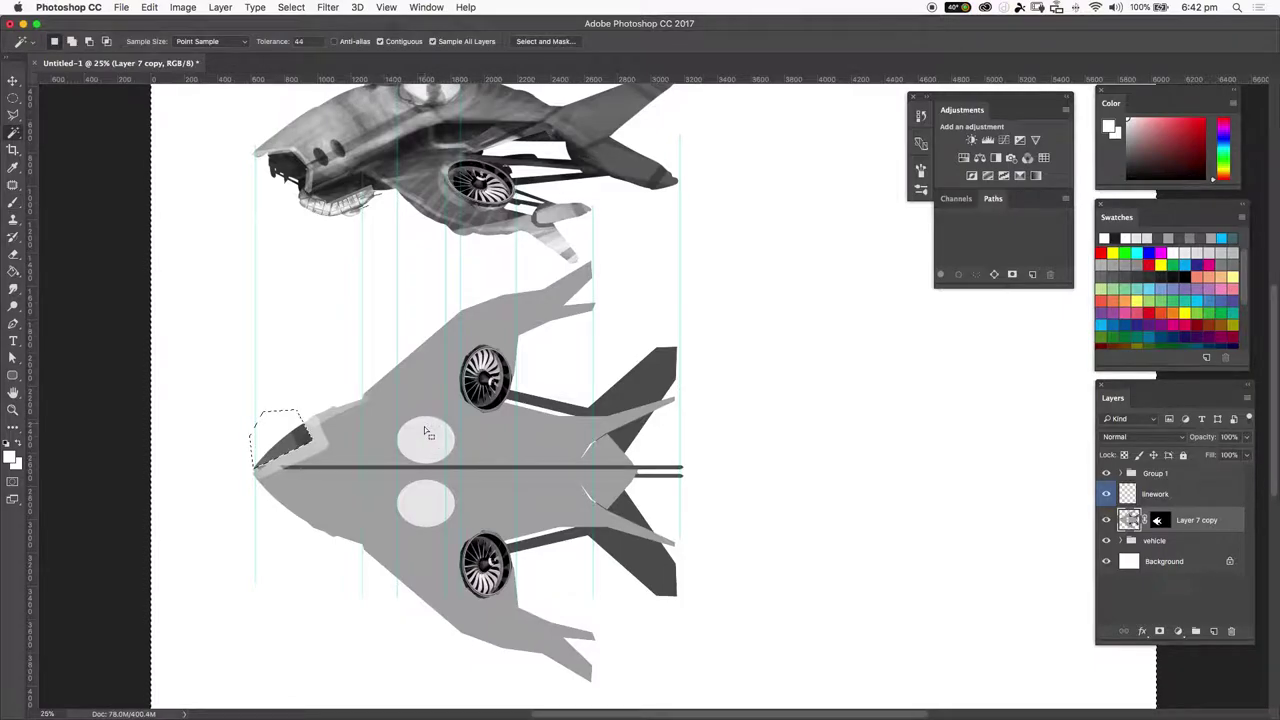
pyautogui.moveTo(437, 330); pyautogui.dragTo(439, 331)
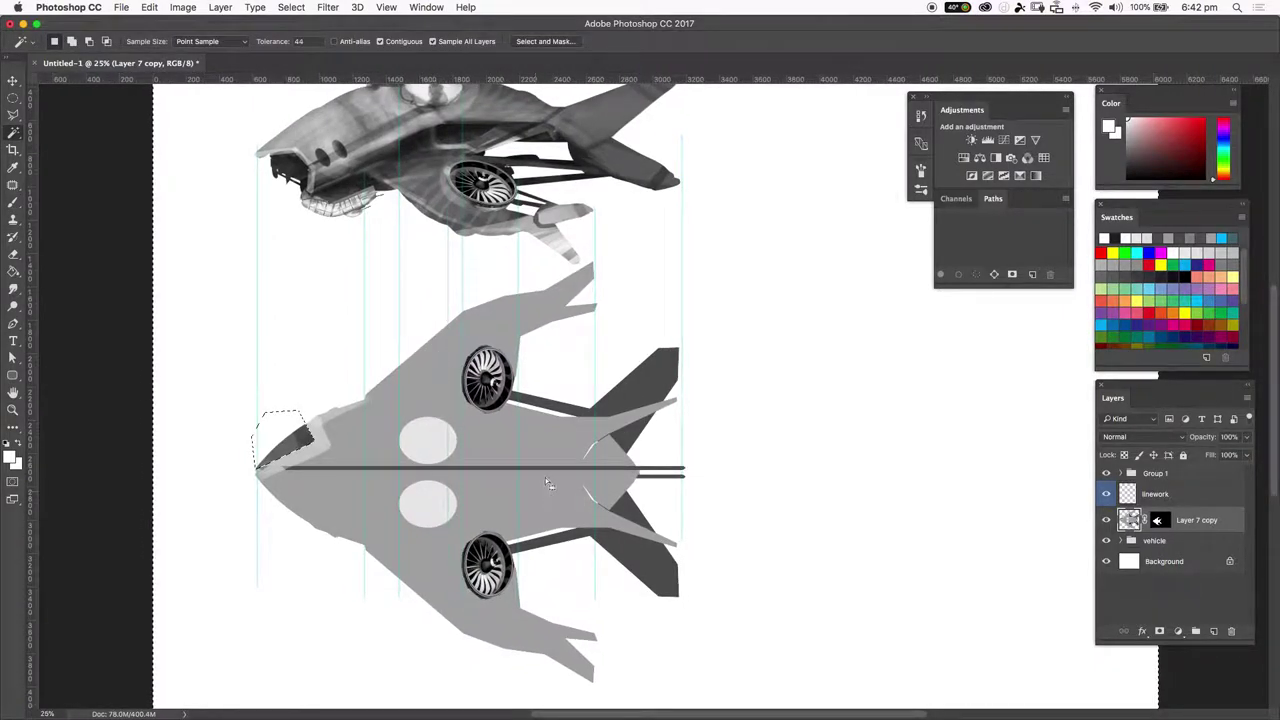
pyautogui.press('b')
pyautogui.press('super+d')
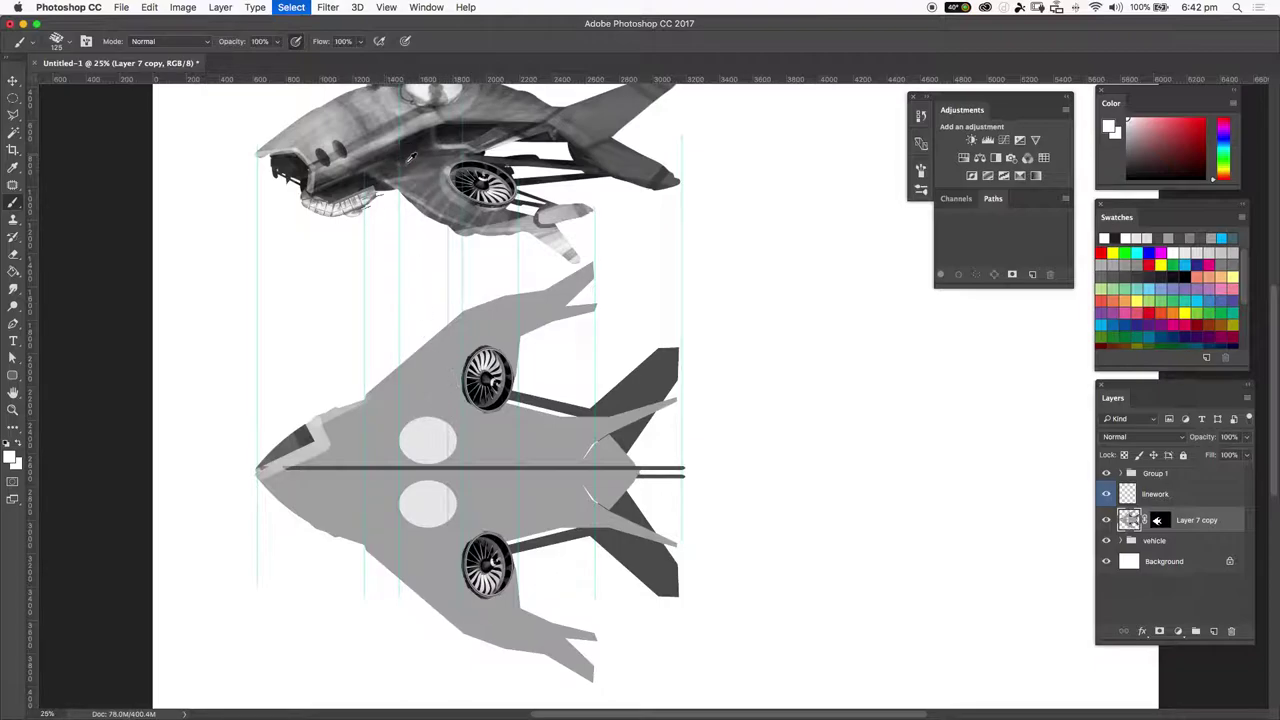
# Step: Shade the upper half dark from behind the mouth towards the engine, using a larger black brush at 40% opacity
pyautogui.press('x')
pyautogui.press(']')
pyautogui.press(']')
pyautogui.press(']')
pyautogui.press('4')
pyautogui.moveTo(322, 430); pyautogui.dragTo(466, 395)
pyautogui.moveTo(314, 420)
pyautogui.mouseDown()
pyautogui.moveTo(372, 394)
pyautogui.moveTo(469, 309)
pyautogui.moveTo(420, 402)
pyautogui.moveTo(477, 341)
pyautogui.moveTo(394, 400)
pyautogui.moveTo(343, 413)
pyautogui.moveTo(443, 393)
pyautogui.moveTo(343, 386)
pyautogui.mouseUp()
# Step: Paint a shadow line with a smaller brush from the front of the wing past the engine to the tail
pyautogui.press('[')
pyautogui.press('[')
pyautogui.press('[')
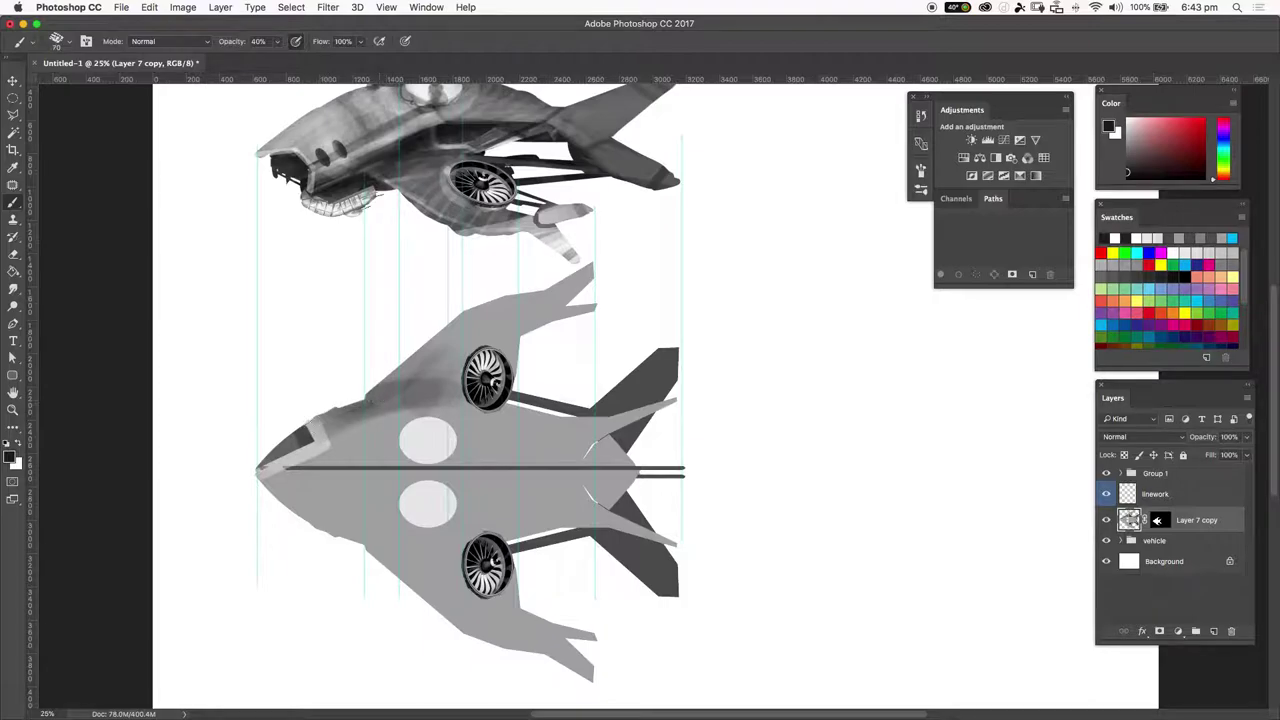
pyautogui.moveTo(390, 399); pyautogui.dragTo(513, 411)
pyautogui.moveTo(436, 411)
pyautogui.mouseDown()
pyautogui.moveTo(536, 423)
pyautogui.moveTo(585, 450)
pyautogui.moveTo(634, 446)
pyautogui.moveTo(600, 443)
pyautogui.moveTo(634, 463)
pyautogui.mouseUp()
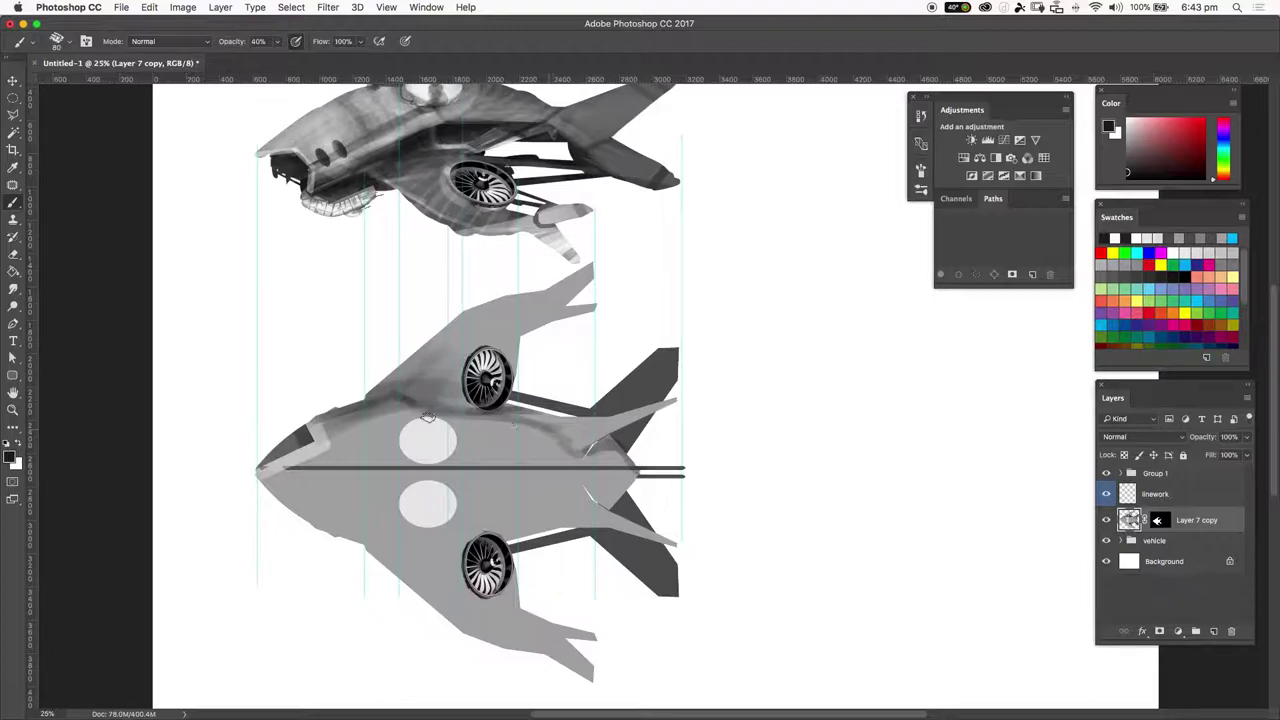
# Step: Shade the upper wing, engine and adjoining hull darker in black, enlarging the brush to 250 px at 40% opacity
pyautogui.moveTo(388, 411)
pyautogui.mouseDown()
pyautogui.moveTo(424, 406)
pyautogui.moveTo(512, 431)
pyautogui.moveTo(656, 500)
pyautogui.mouseUp()
pyautogui.moveTo(452, 420); pyautogui.dragTo(440, 457)
pyautogui.moveTo(478, 404); pyautogui.dragTo(444, 446)
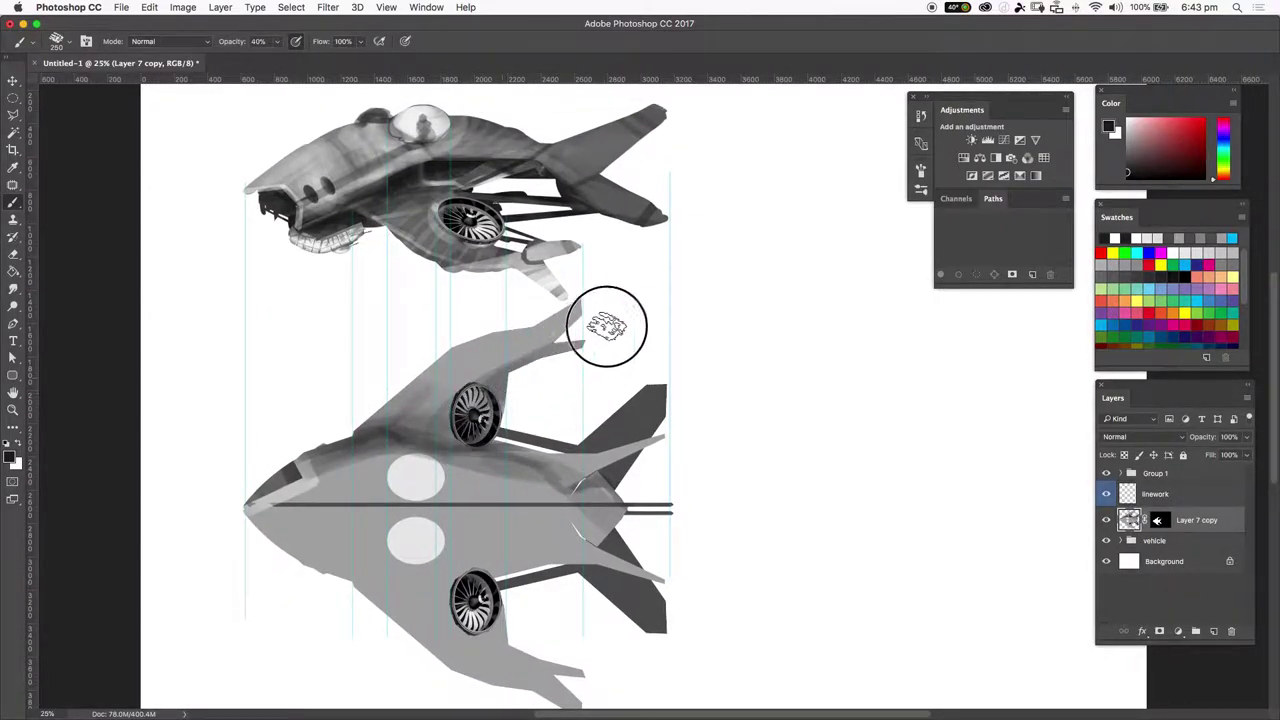
pyautogui.moveTo(607, 297)
pyautogui.mouseDown()
pyautogui.moveTo(457, 428)
pyautogui.moveTo(510, 432)
pyautogui.moveTo(558, 467)
pyautogui.moveTo(572, 444)
pyautogui.mouseUp()
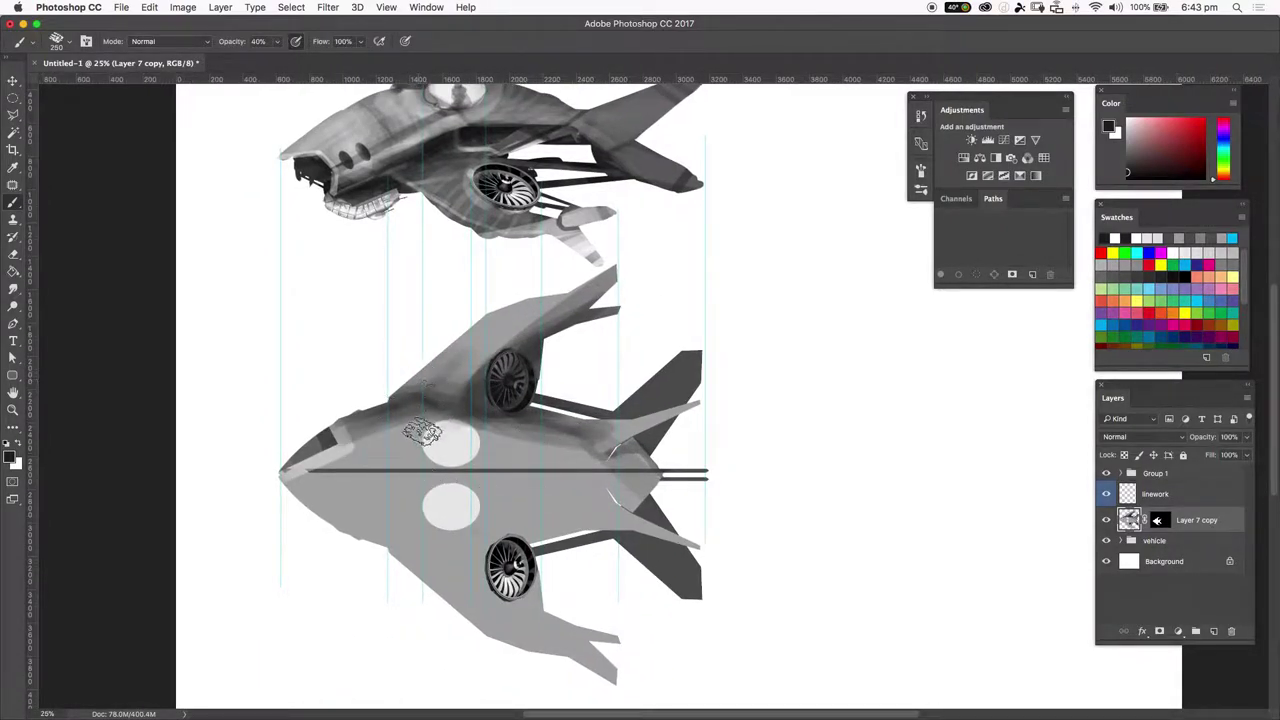
# Step: Select the central fuselage with a polygonal outline and brush its upper side dark from the mouth to the tail
pyautogui.press('l')
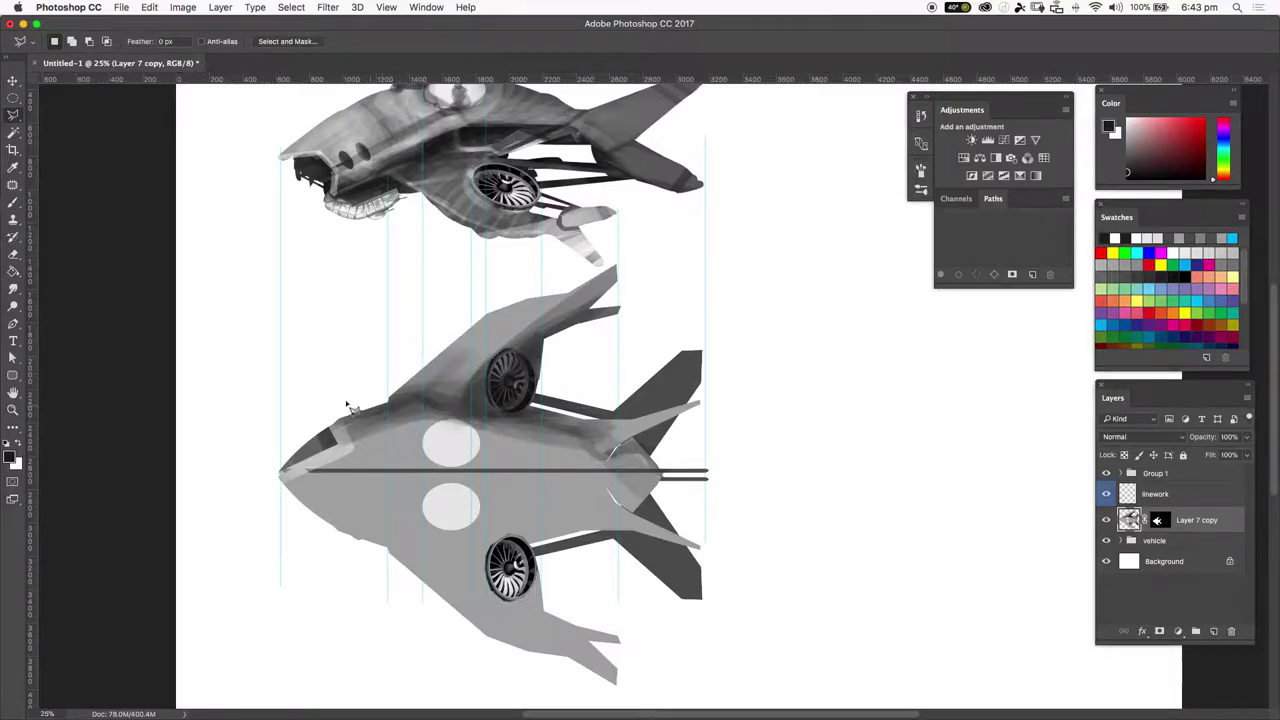
pyautogui.moveTo(455, 410); pyautogui.dragTo(601, 427)
pyautogui.moveTo(648, 462); pyautogui.dragTo(684, 486)
pyautogui.moveTo(577, 518)
pyautogui.mouseDown()
pyautogui.moveTo(362, 520)
pyautogui.moveTo(230, 487)
pyautogui.moveTo(244, 468)
pyautogui.mouseUp()
pyautogui.press('b')
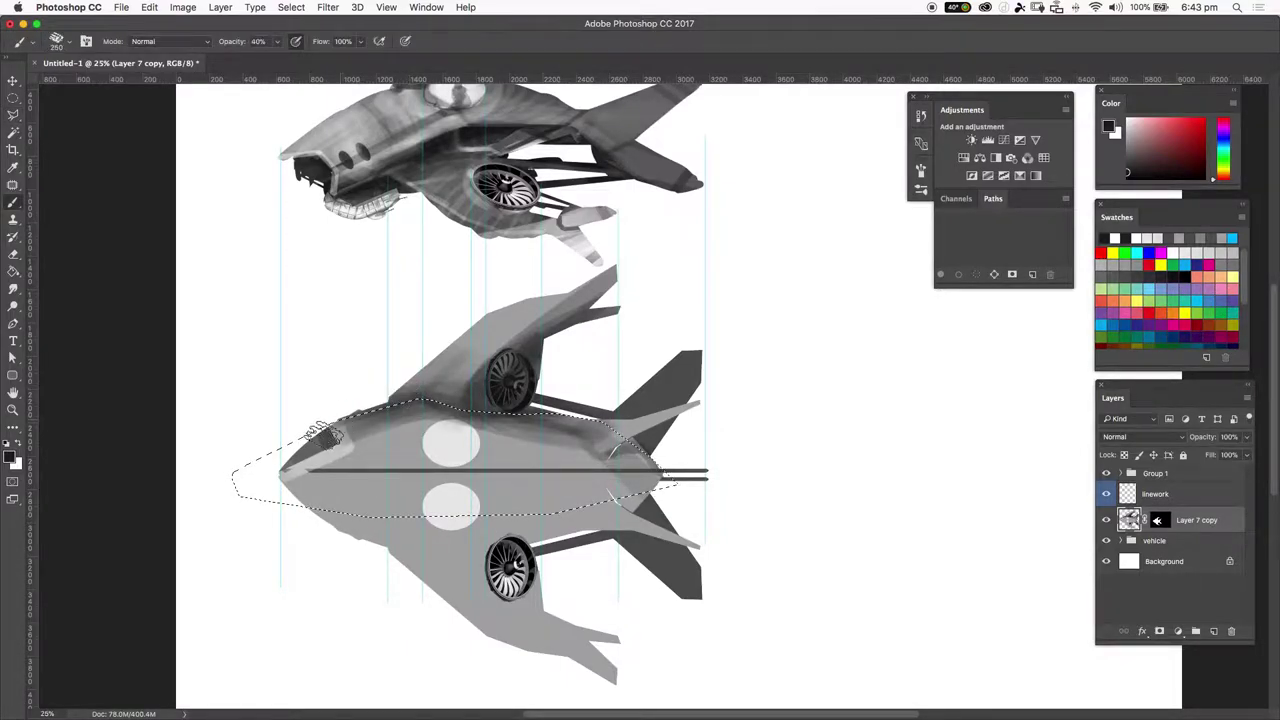
pyautogui.moveTo(419, 424)
pyautogui.mouseDown()
pyautogui.moveTo(630, 450)
pyautogui.moveTo(536, 425)
pyautogui.moveTo(243, 437)
pyautogui.moveTo(267, 454)
pyautogui.moveTo(418, 433)
pyautogui.moveTo(680, 495)
pyautogui.moveTo(631, 450)
pyautogui.moveTo(278, 445)
pyautogui.moveTo(557, 465)
pyautogui.moveTo(665, 447)
pyautogui.moveTo(393, 435)
pyautogui.moveTo(367, 496)
pyautogui.mouseUp()
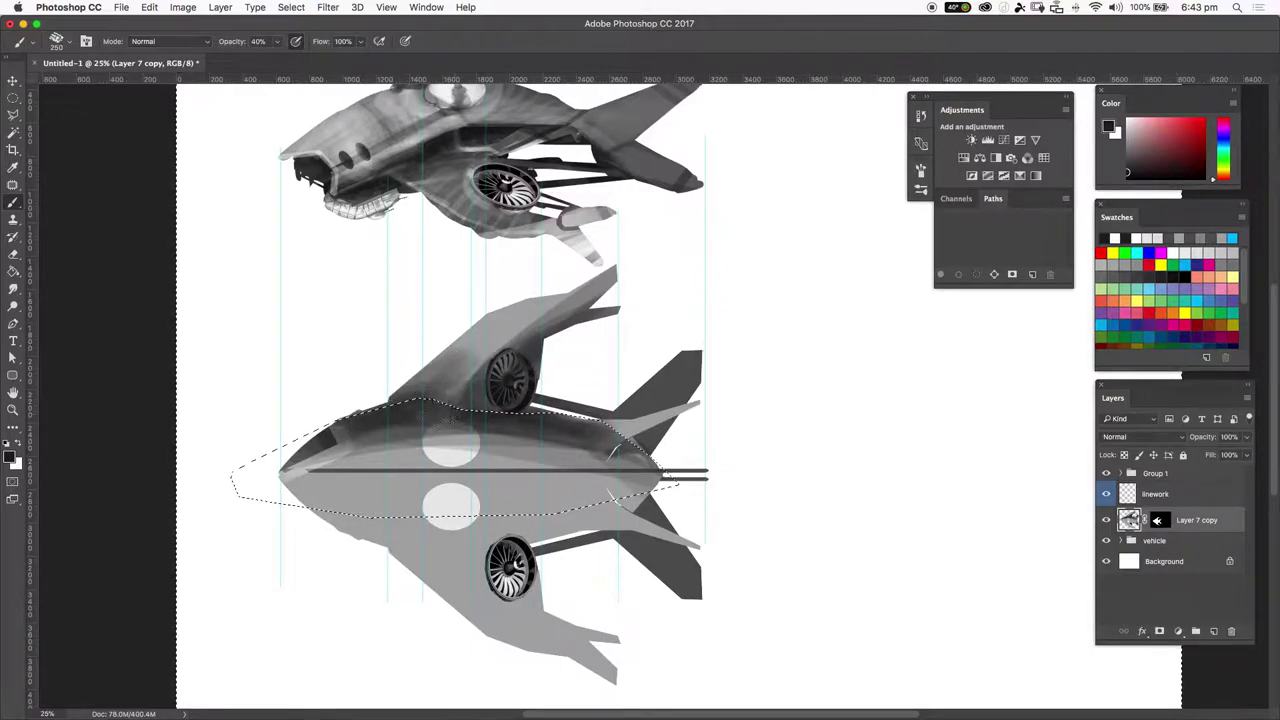
# Step: Darken the upper wing and its fork over the inverted fuselage selection, reducing the brush from 200 px to 45 px
pyautogui.moveTo(457, 419); pyautogui.dragTo(560, 322)
pyautogui.moveTo(538, 510); pyautogui.dragTo(516, 534)
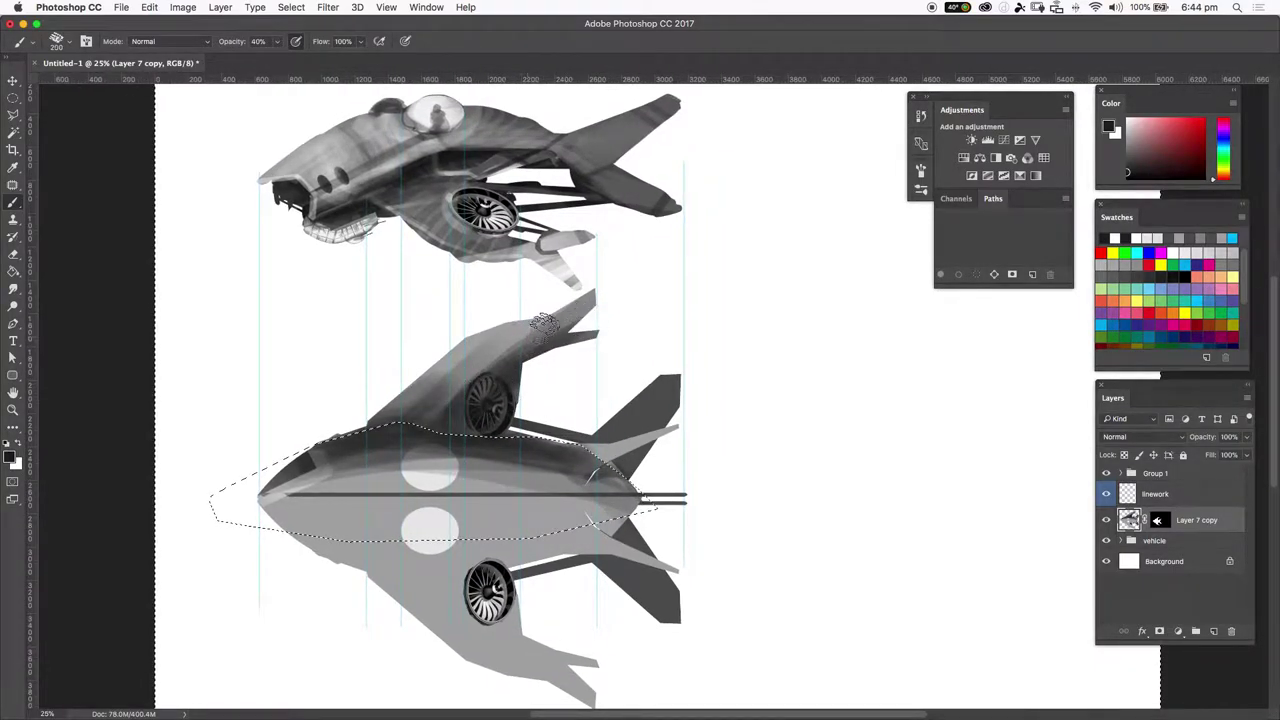
pyautogui.press('[')
pyautogui.moveTo(580, 330); pyautogui.dragTo(540, 324)
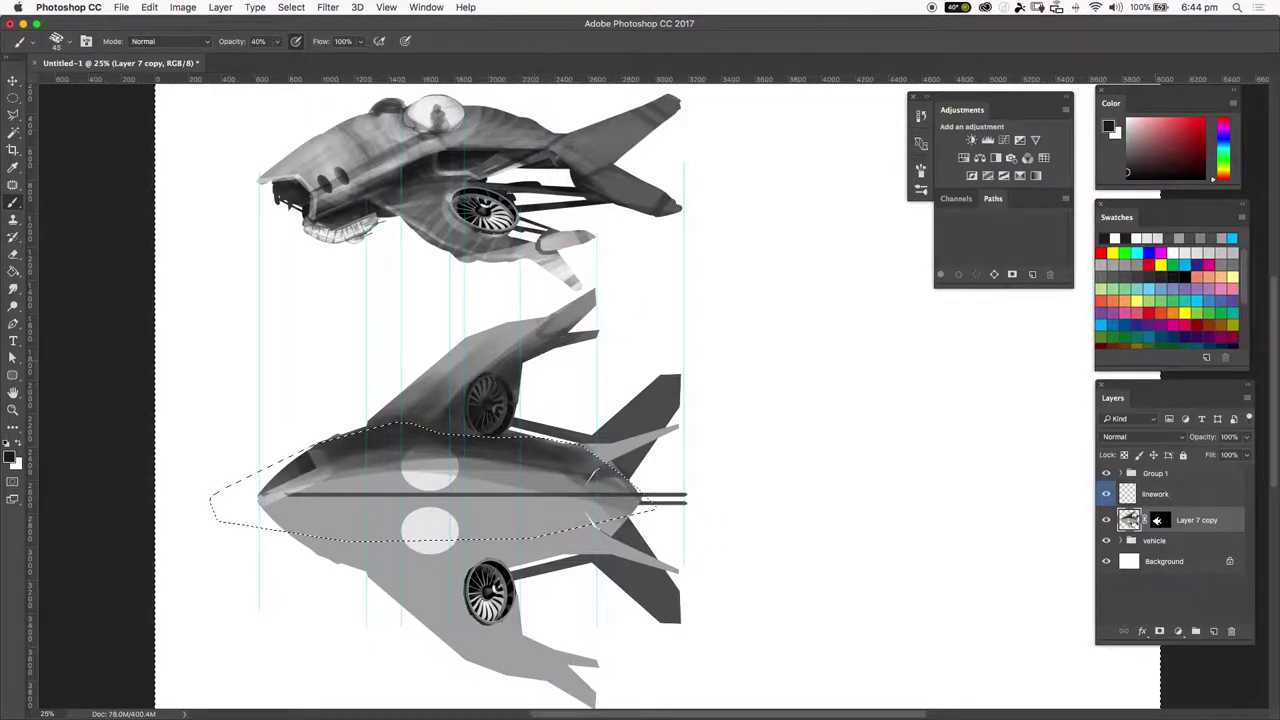
pyautogui.moveTo(493, 364); pyautogui.dragTo(447, 404)
# Step: Brush faint white highlights around the upper engine at 45 px, return to black, and clear the selection
pyautogui.press('x')
pyautogui.moveTo(462, 400)
pyautogui.mouseDown()
pyautogui.moveTo(480, 378)
pyautogui.moveTo(458, 396)
pyautogui.moveTo(466, 430)
pyautogui.mouseUp()
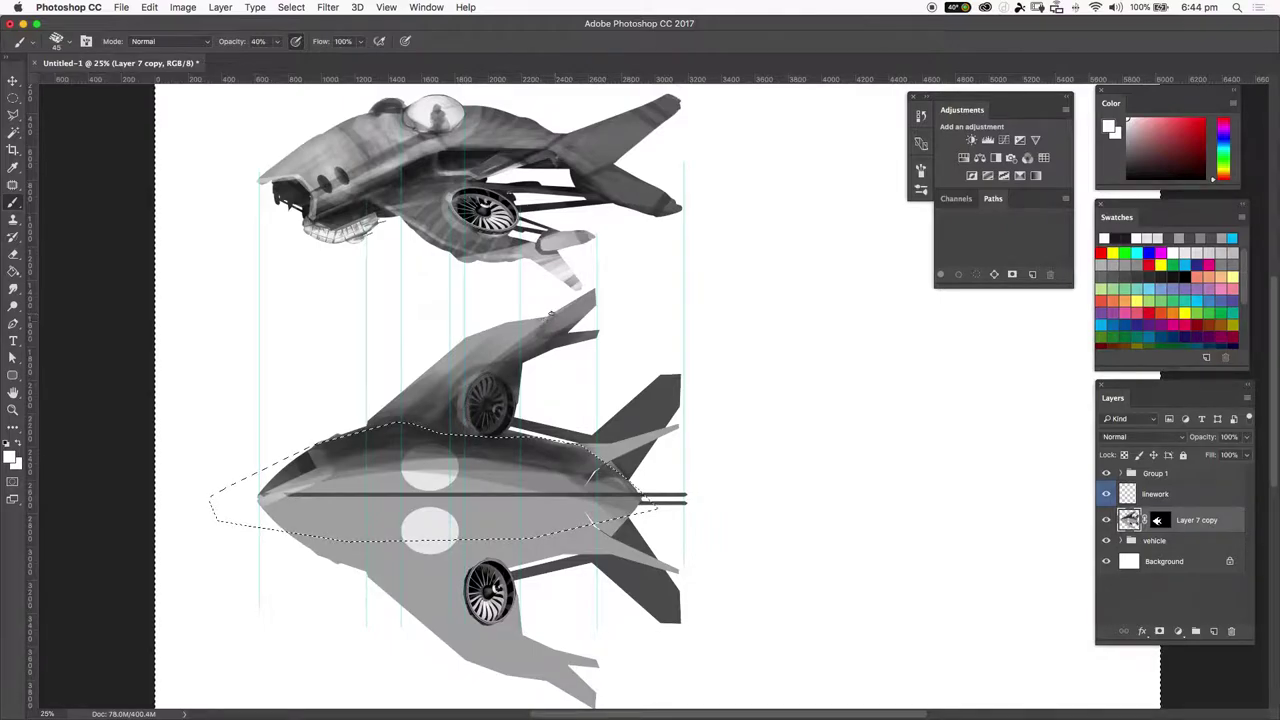
pyautogui.moveTo(516, 415); pyautogui.dragTo(532, 382)
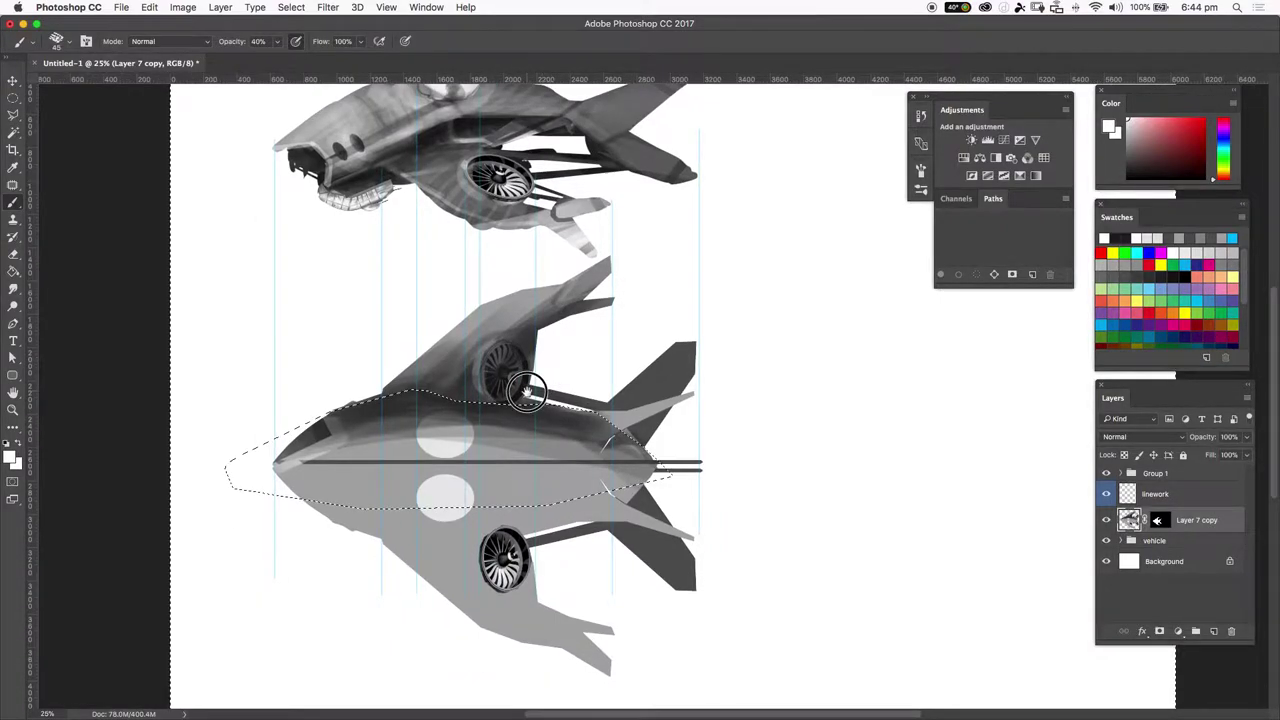
pyautogui.press('x')
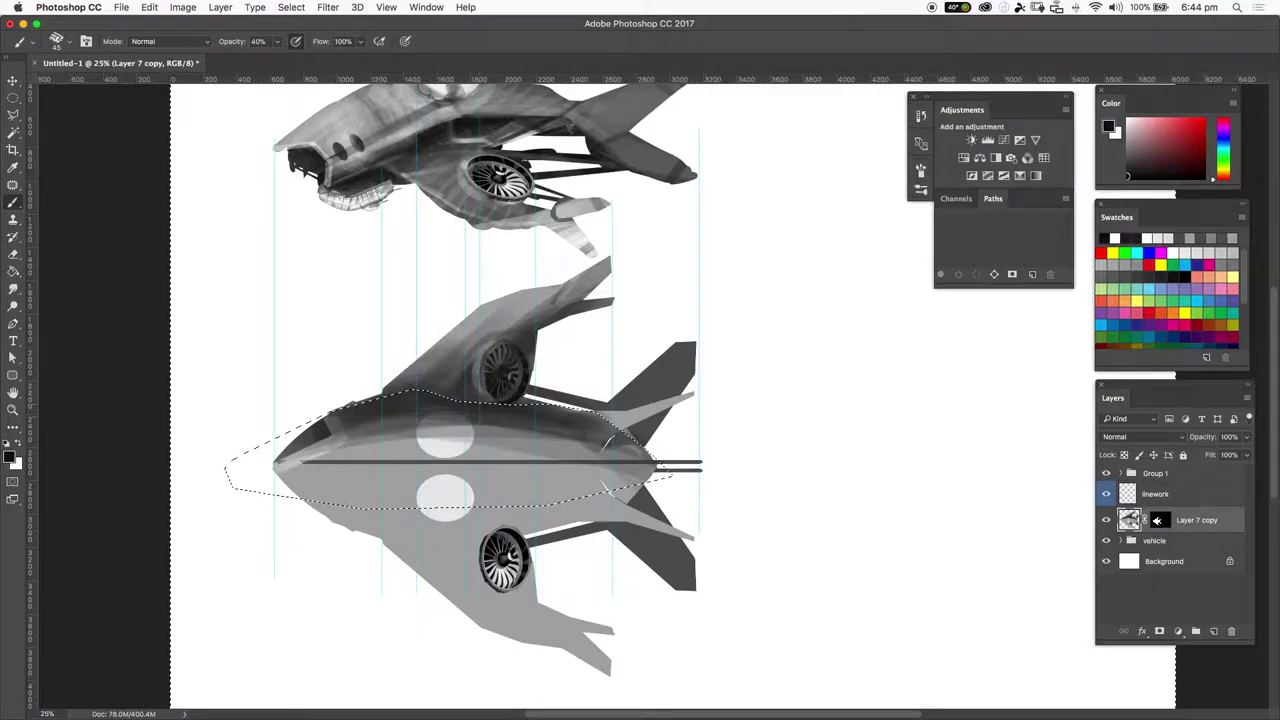
pyautogui.press('super+d')
# Step: Paint dark strokes across the rear hull and the base of the tail with a 150 px black brush at 100% opacity
pyautogui.moveTo(520, 423); pyautogui.dragTo(525, 449)
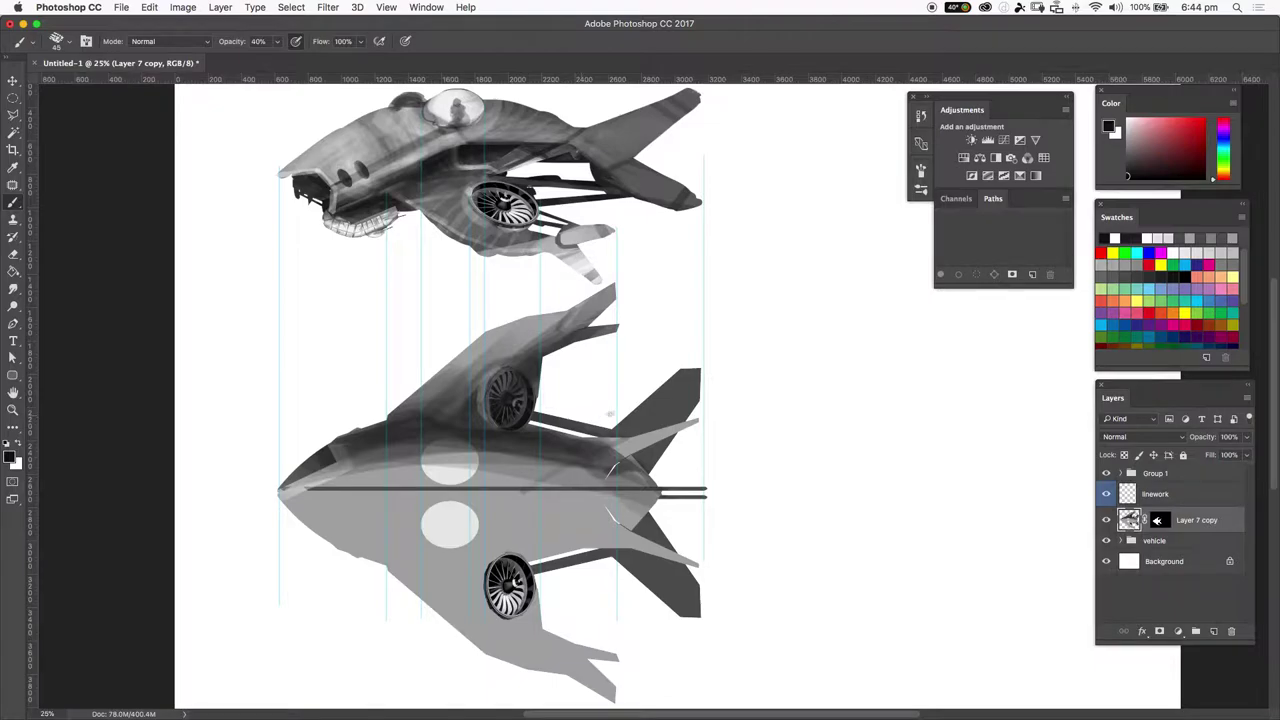
pyautogui.moveTo(614, 444); pyautogui.dragTo(508, 490)
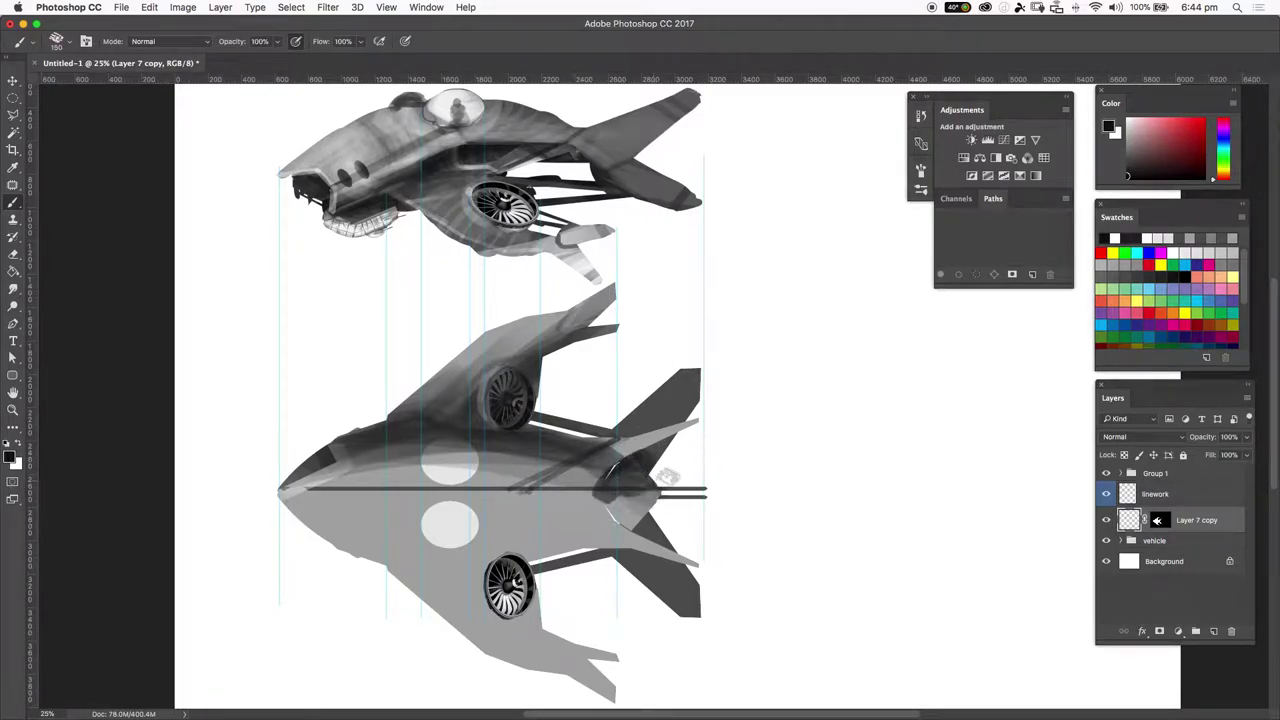
pyautogui.moveTo(643, 482); pyautogui.dragTo(634, 487)
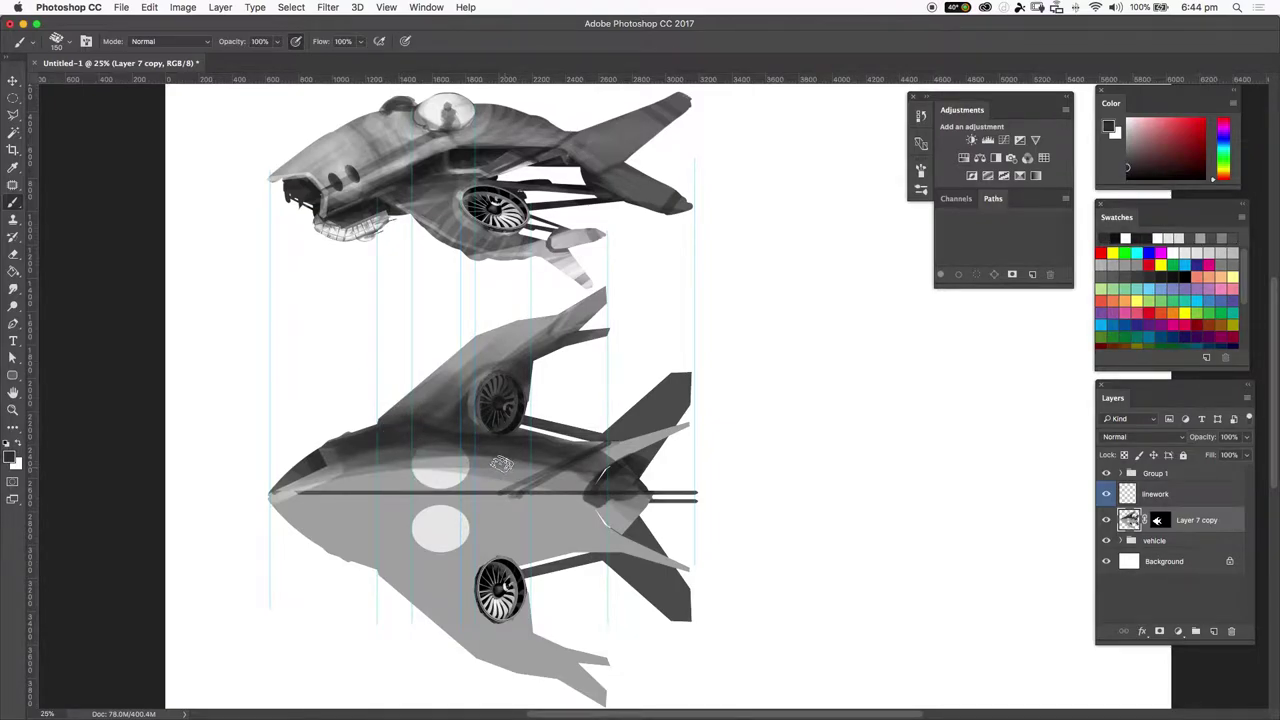
# Step: Select an ellipse around the upper canopy, invert the selection, and brush a dark ring around the canopy
pyautogui.press('m')
pyautogui.moveTo(412, 440); pyautogui.dragTo(476, 486)
pyautogui.rightClick(476, 486)
pyautogui.click(480, 488)
pyautogui.moveTo(413, 444); pyautogui.dragTo(475, 491)
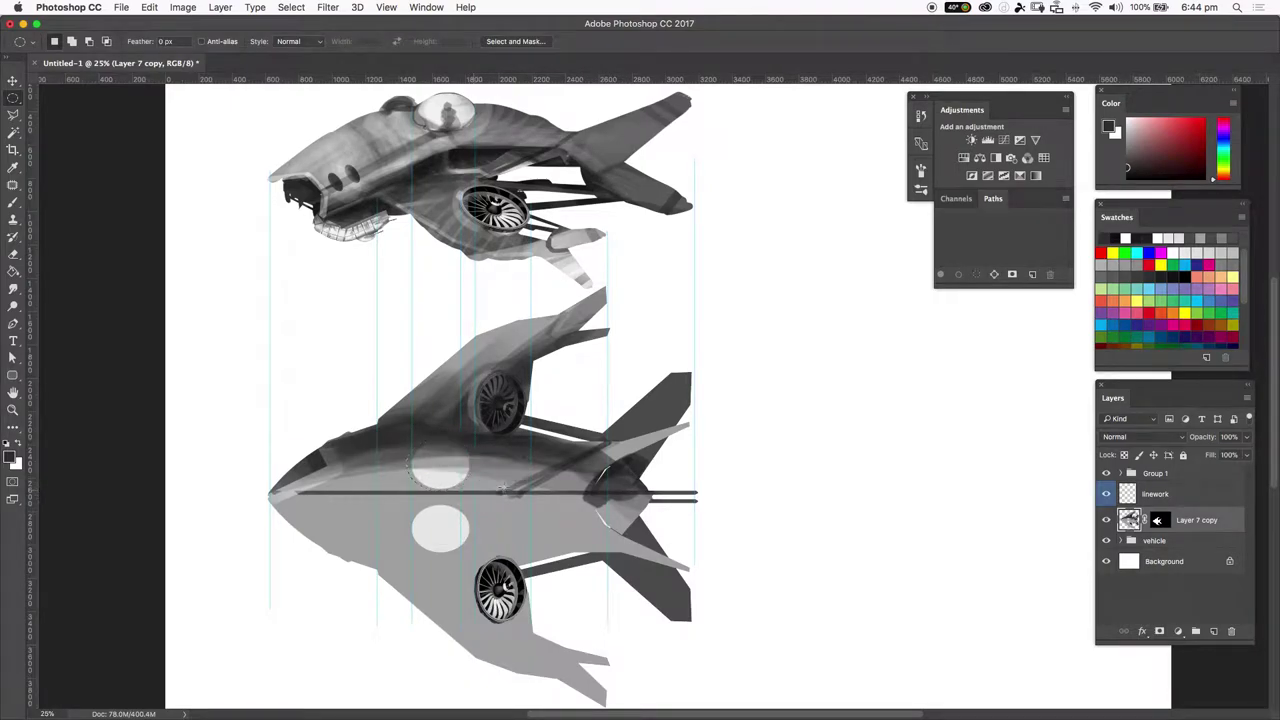
pyautogui.press('super+shift+i')
pyautogui.press('b')
pyautogui.moveTo(410, 440); pyautogui.dragTo(430, 495)
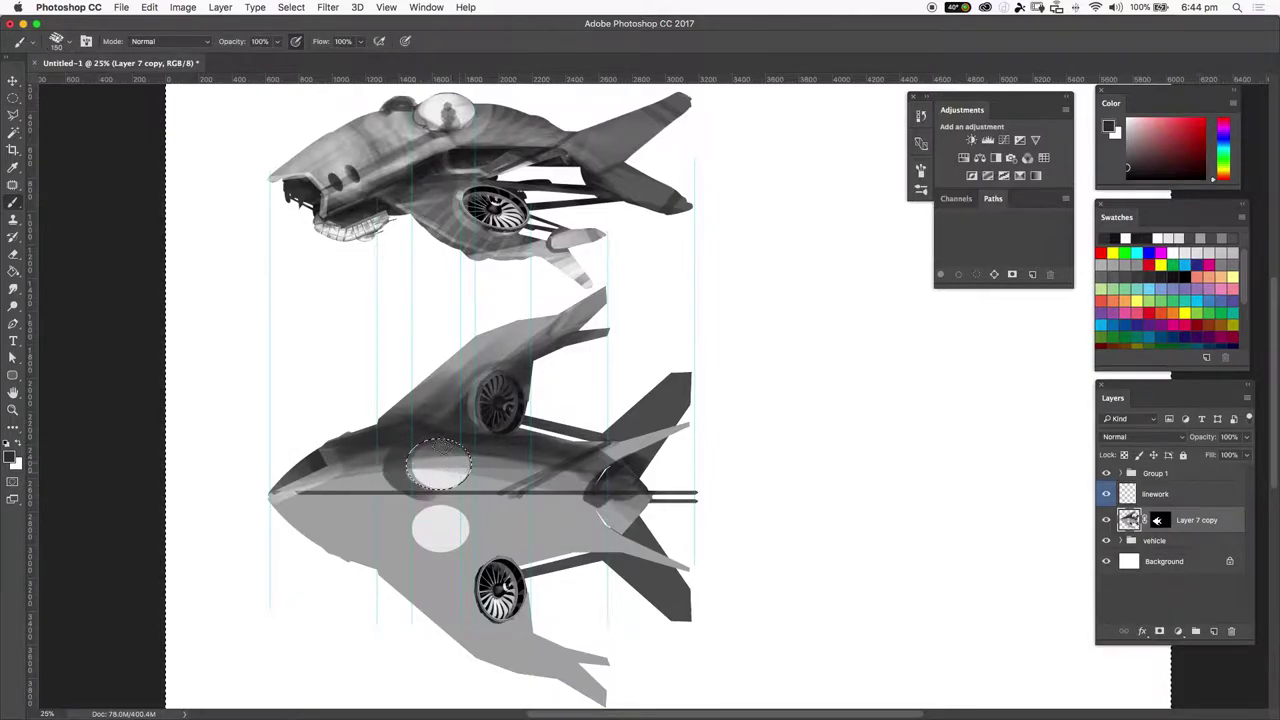
pyautogui.moveTo(462, 436)
pyautogui.mouseDown()
pyautogui.moveTo(457, 491)
pyautogui.moveTo(410, 483)
pyautogui.mouseUp()
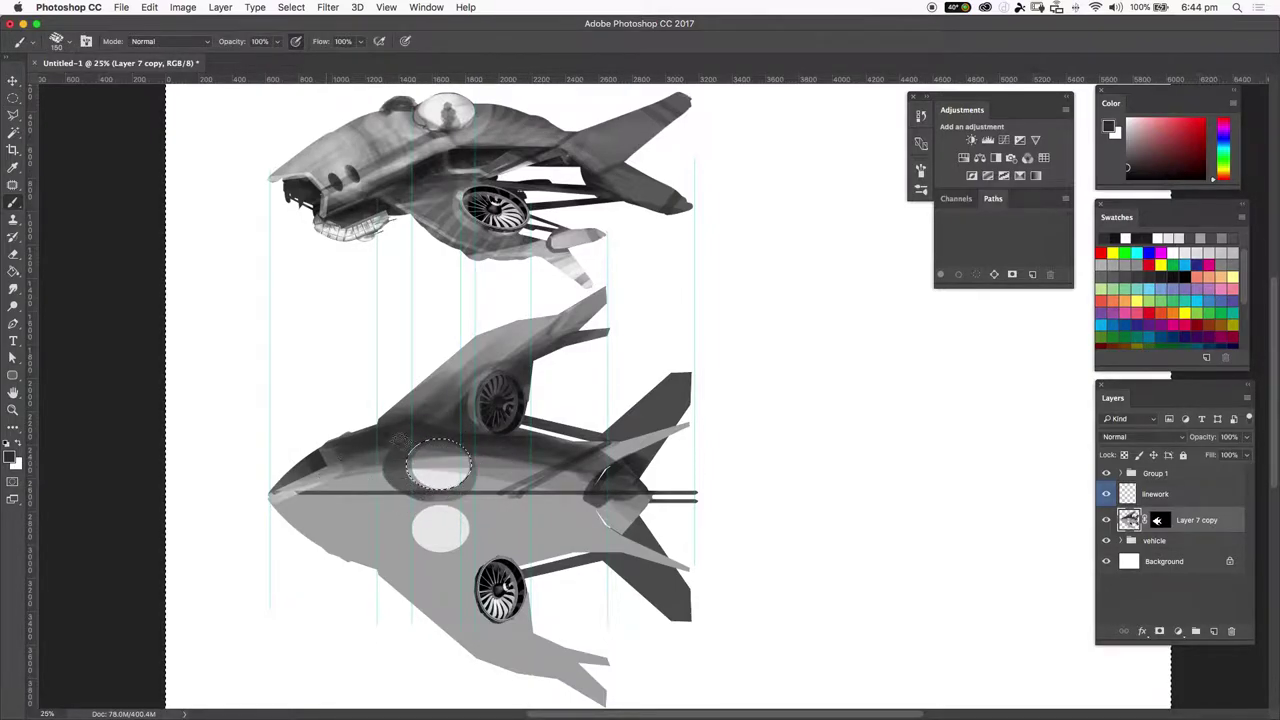
# Step: Undo the stray dark strokes near the canopy and on the nose
pyautogui.press('super+z')
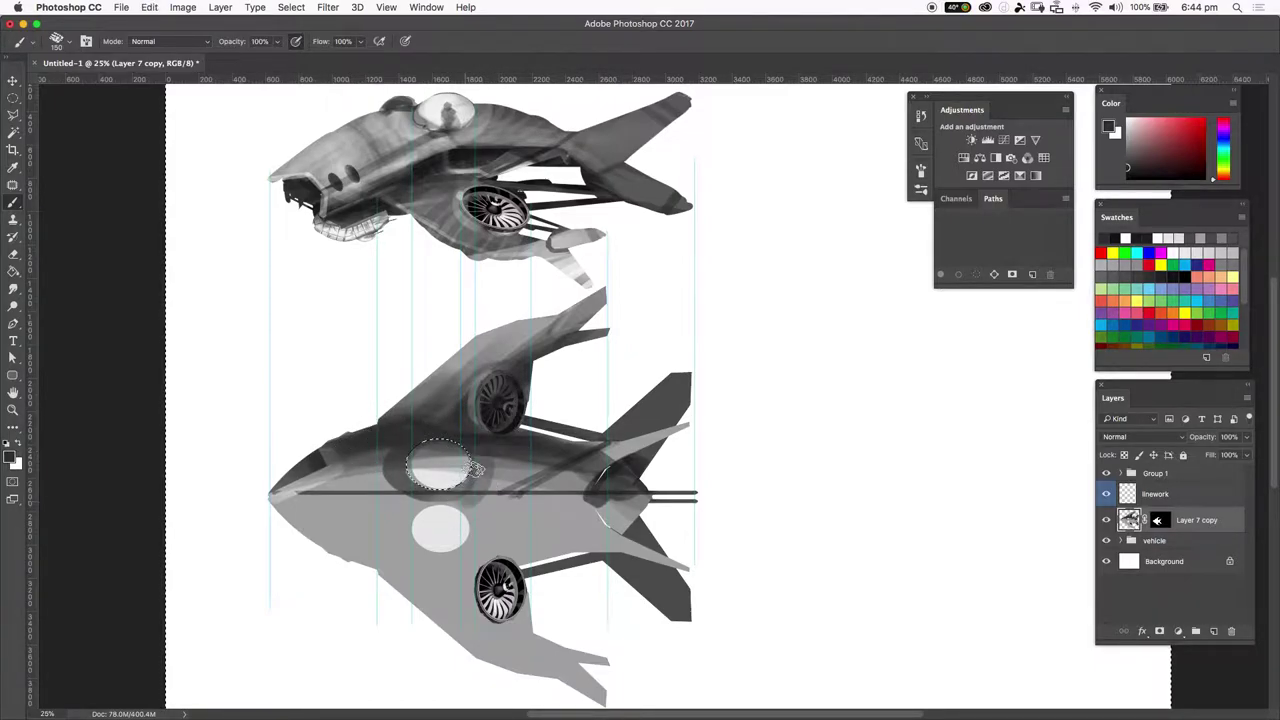
pyautogui.press('super+z')
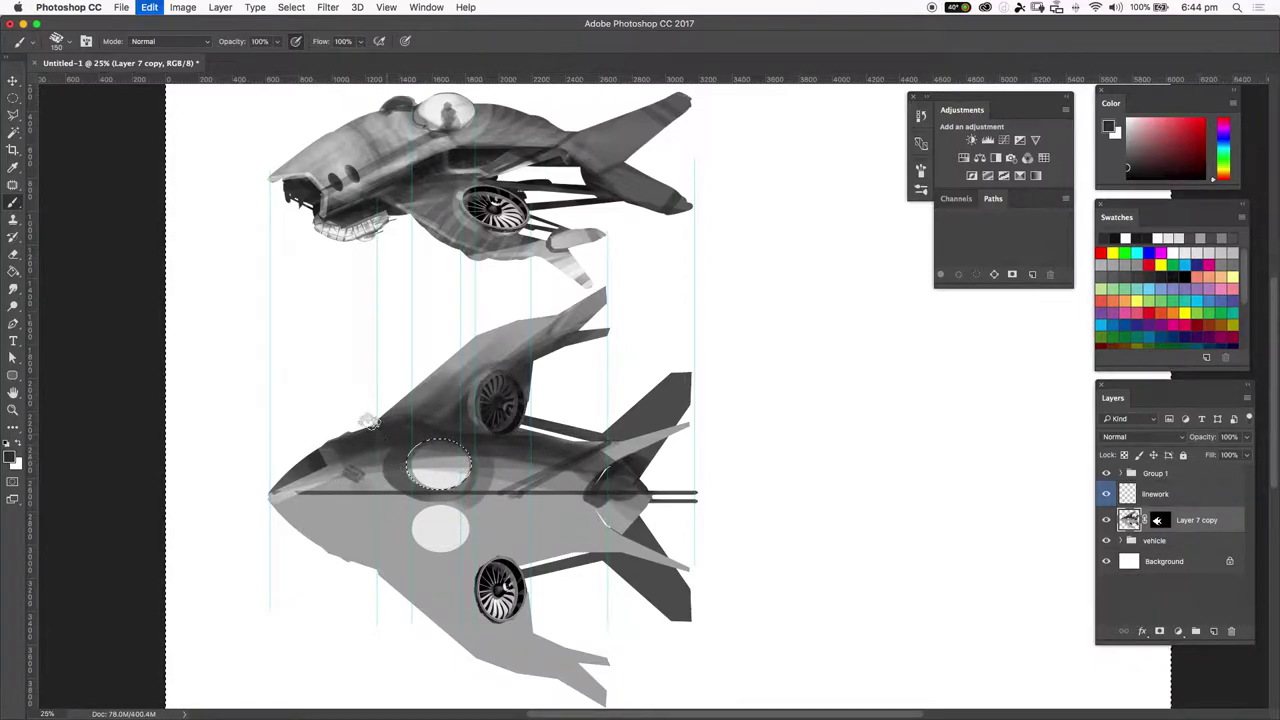
pyautogui.press('super+z')
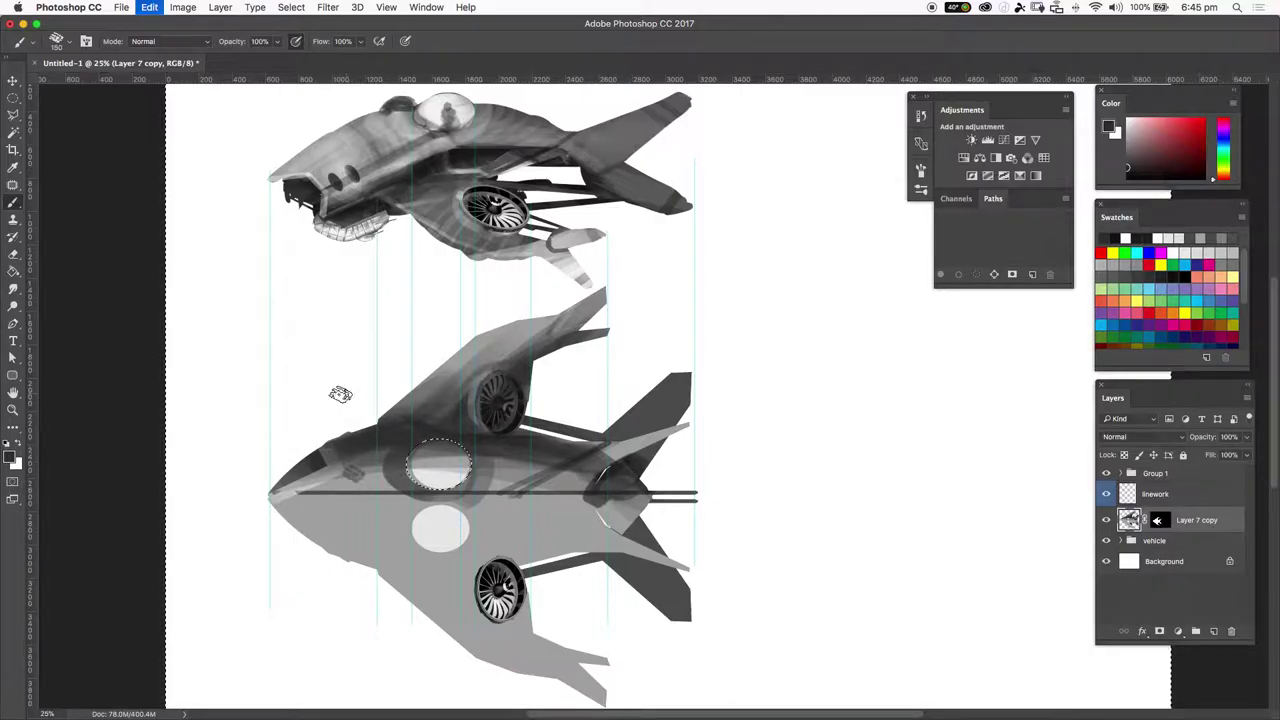
# Step: Highlight the nose ahead of the canopy with white and a sampled light grey, using 30% brush opacity
pyautogui.press('x')
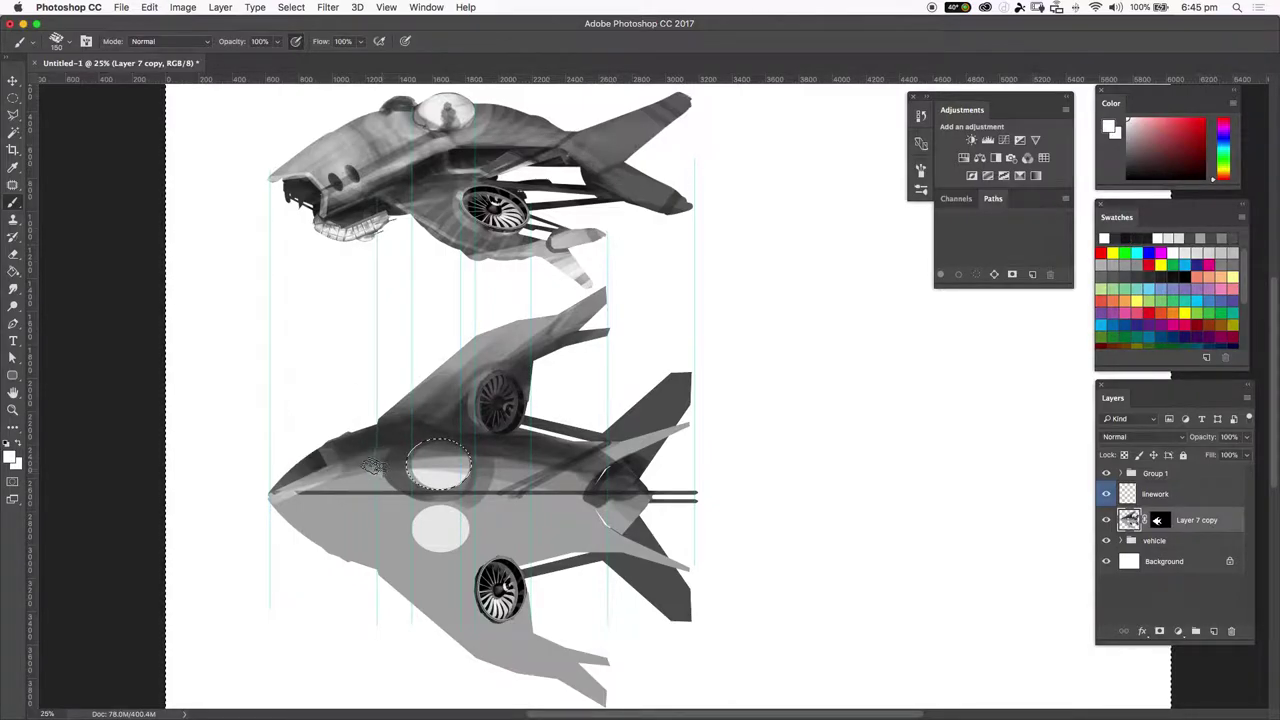
pyautogui.moveTo(394, 489)
pyautogui.mouseDown()
pyautogui.moveTo(362, 467)
pyautogui.moveTo(337, 499)
pyautogui.moveTo(365, 489)
pyautogui.moveTo(332, 479)
pyautogui.moveTo(406, 420)
pyautogui.mouseUp()
pyautogui.press('super+z')
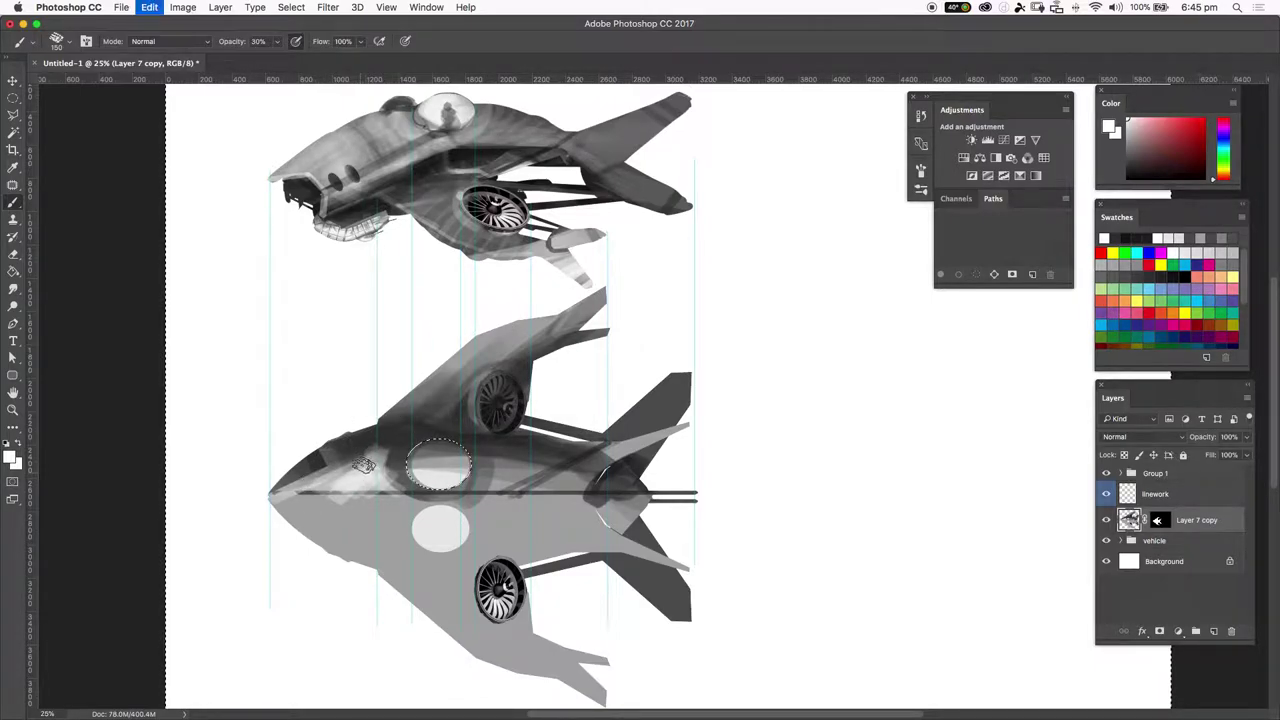
pyautogui.keyDown('alt'); pyautogui.click(363, 472); pyautogui.keyUp('alt')
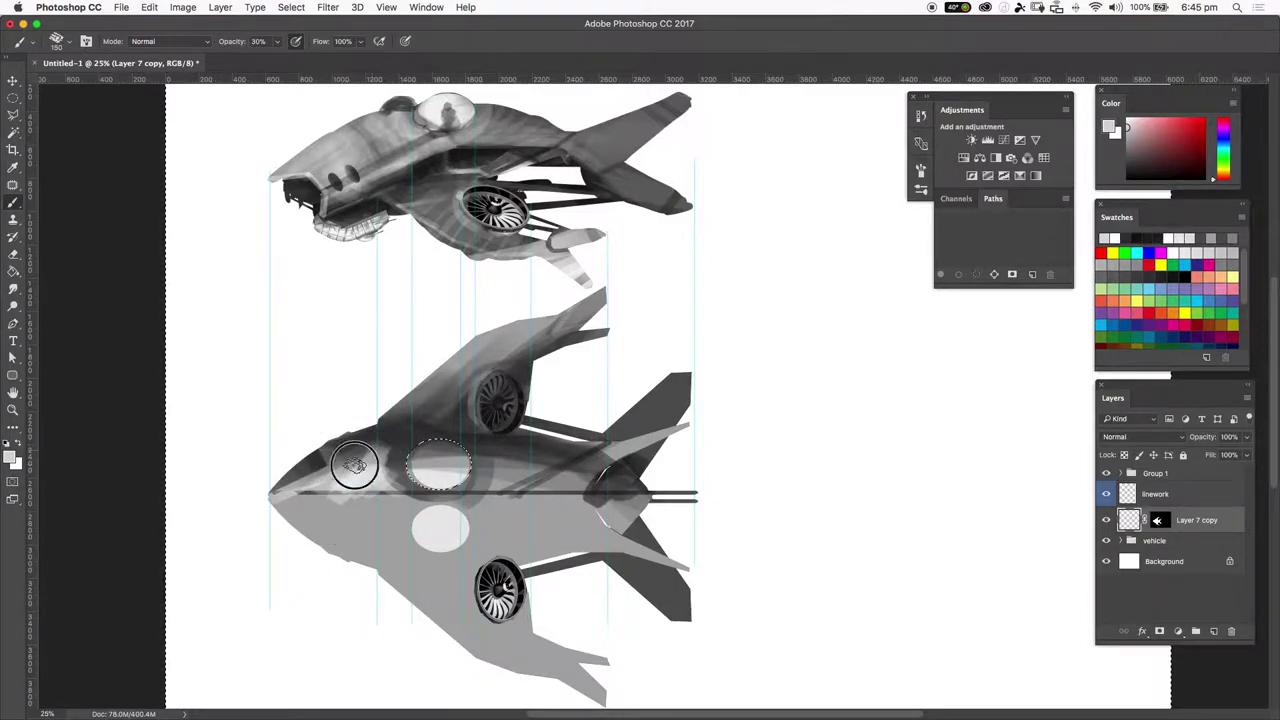
pyautogui.moveTo(355, 460)
pyautogui.mouseDown()
pyautogui.moveTo(407, 435)
pyautogui.moveTo(389, 484)
pyautogui.moveTo(394, 443)
pyautogui.moveTo(396, 503)
pyautogui.mouseUp()
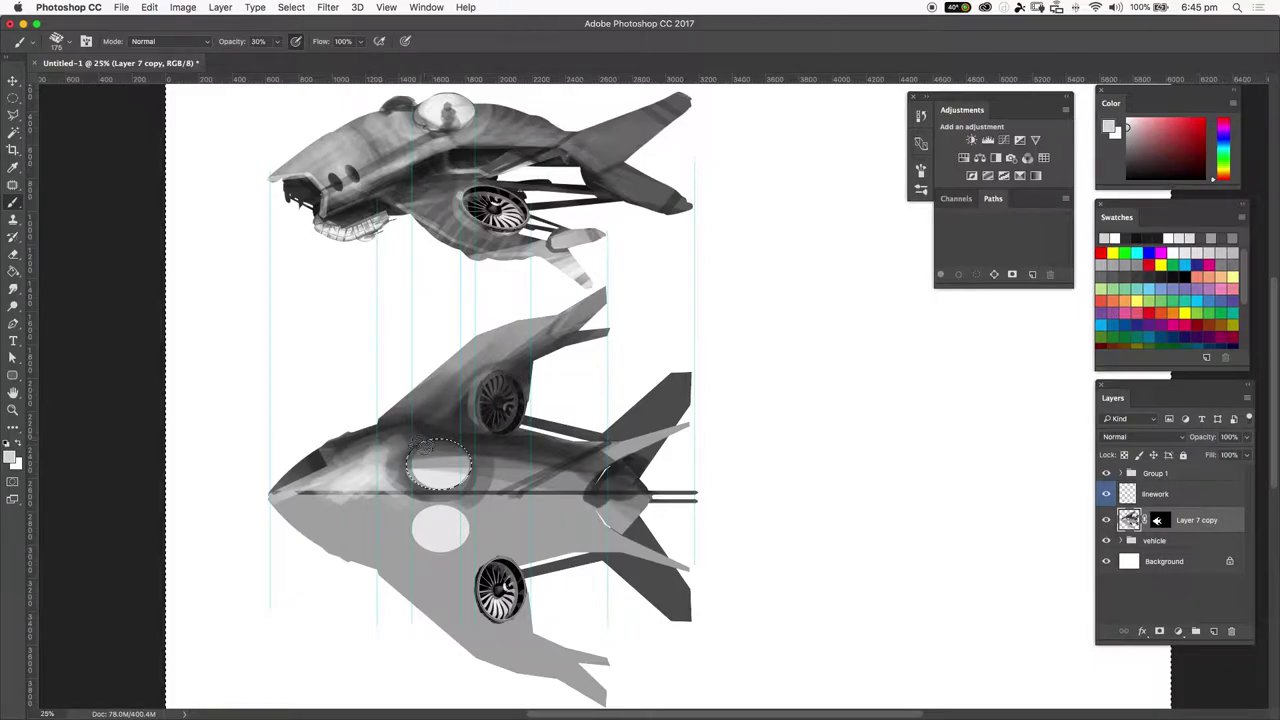
pyautogui.moveTo(366, 466); pyautogui.dragTo(435, 464)
# Step: Enlarge the brush to 700 px and glaze light grey over the nose and the hull behind the canopy
pyautogui.press(']')
pyautogui.press(']')
pyautogui.press(']')
pyautogui.press(']')
pyautogui.press(']')
pyautogui.press(']')
pyautogui.press(']')
pyautogui.press(']')
pyautogui.press(']')
pyautogui.press(']')
pyautogui.press(']')
pyautogui.click(346, 502)
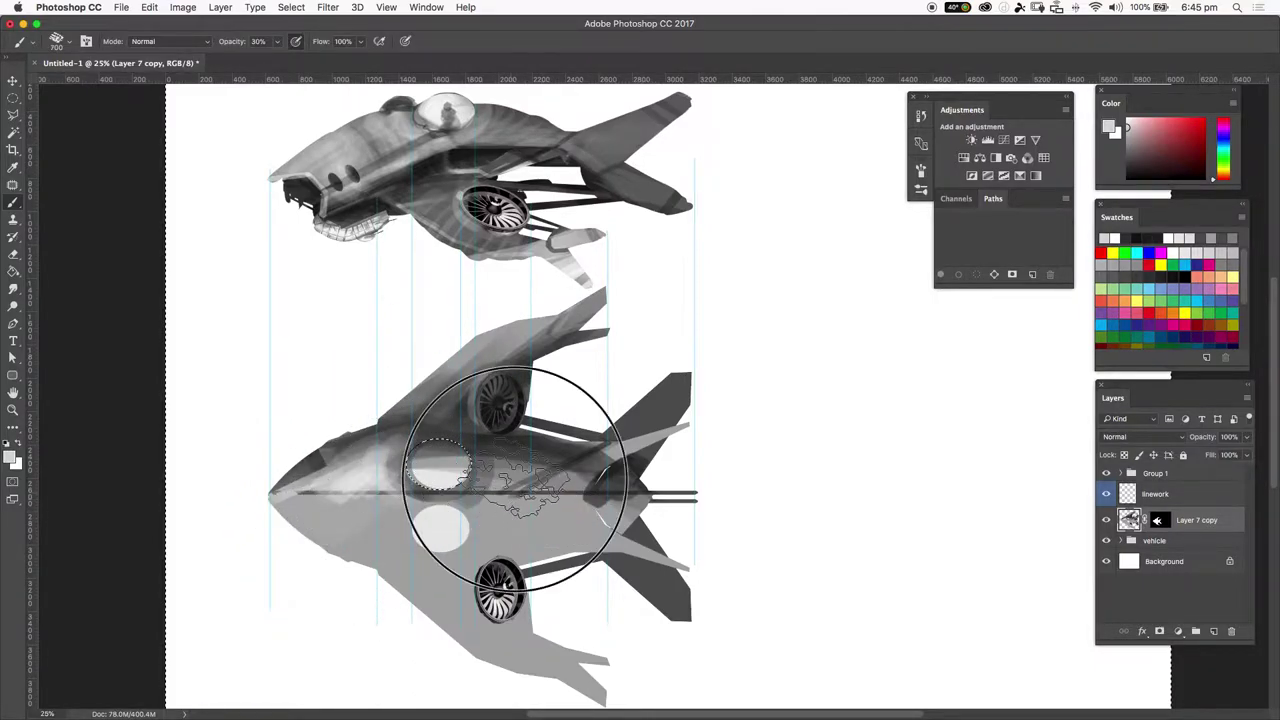
pyautogui.moveTo(515, 478)
pyautogui.mouseDown()
pyautogui.moveTo(543, 457)
pyautogui.moveTo(537, 491)
pyautogui.moveTo(520, 500)
pyautogui.moveTo(541, 516)
pyautogui.moveTo(568, 500)
pyautogui.mouseUp()
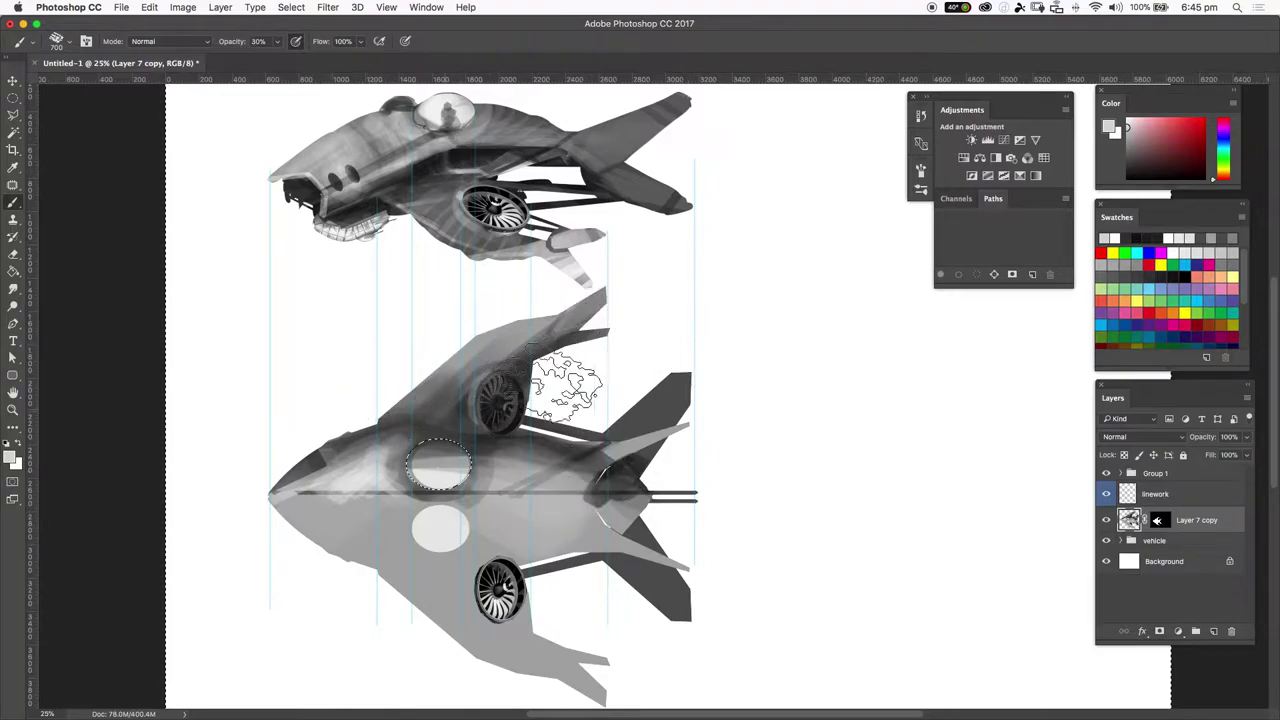
# Step: Select the area around the upper engine strut with a polygonal outline and shade it with a sampled dark tone
pyautogui.press('super+minus')
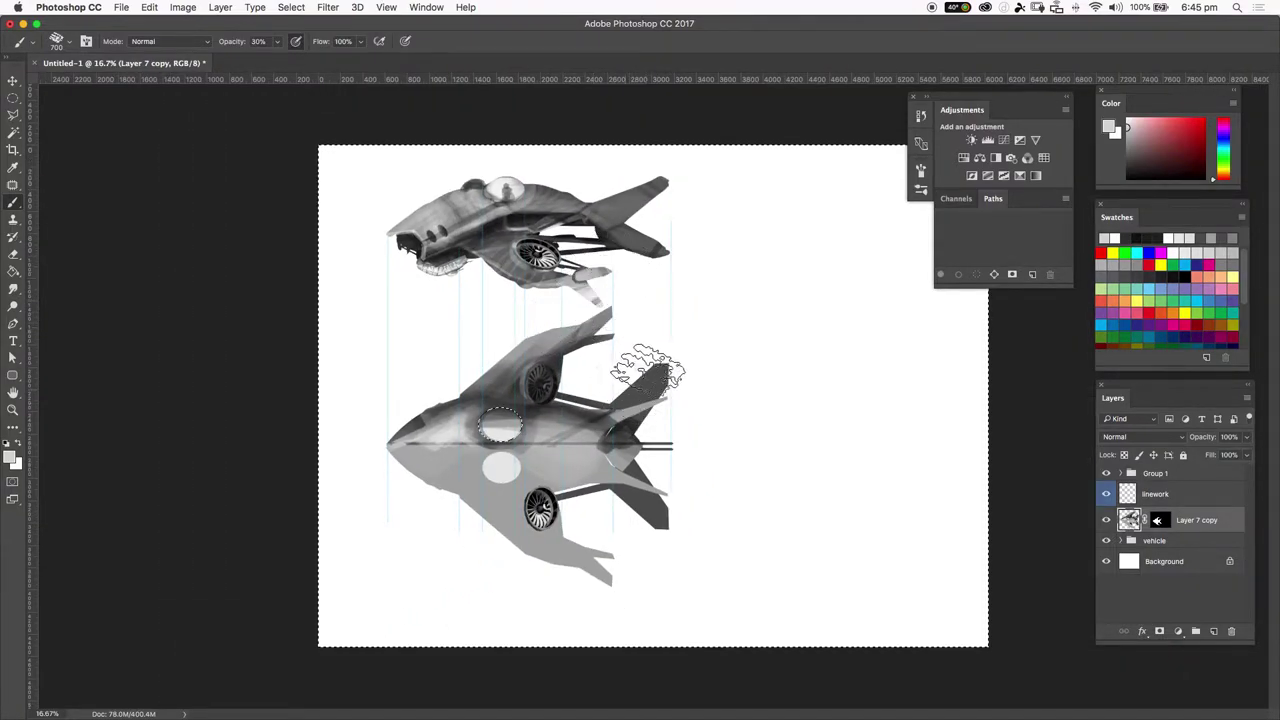
pyautogui.press('super+equal')
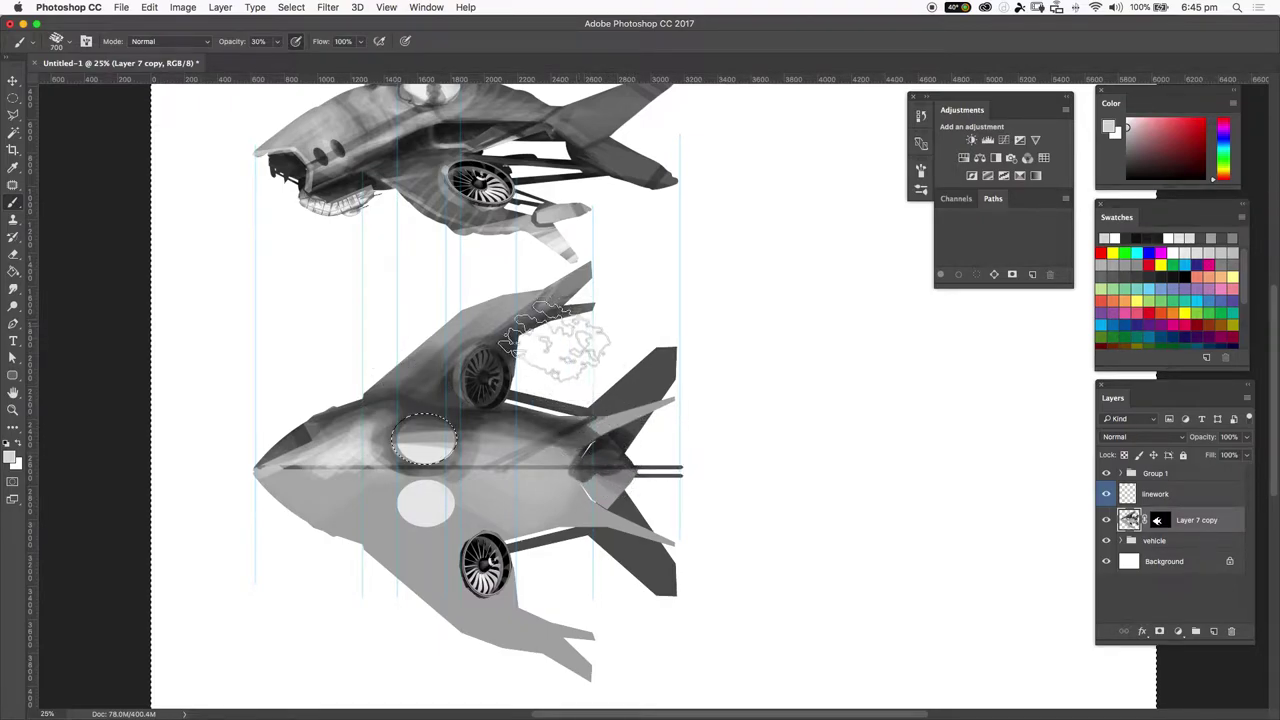
pyautogui.press('l')
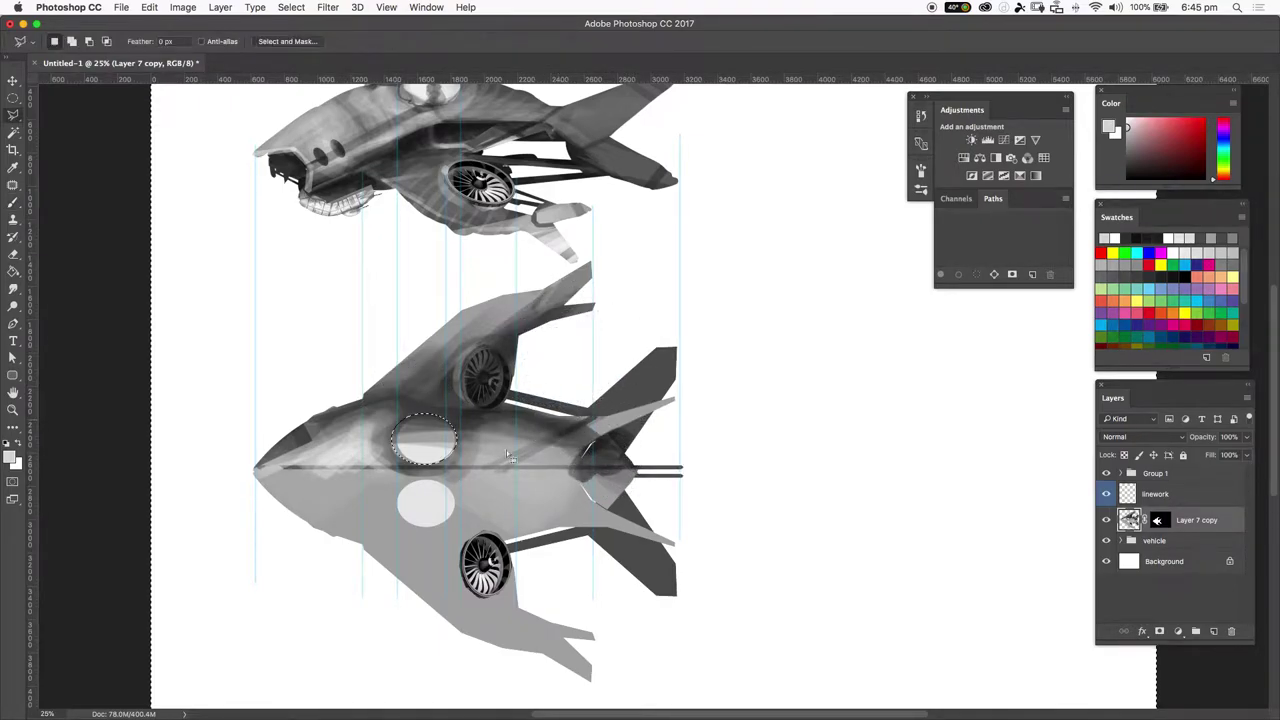
pyautogui.click(499, 409)
pyautogui.moveTo(560, 440); pyautogui.dragTo(588, 432)
pyautogui.click(585, 424)
pyautogui.click(600, 400)
pyautogui.click(512, 415)
pyautogui.press('b')
pyautogui.keyDown('alt'); pyautogui.click(492, 407); pyautogui.keyUp('alt')
pyautogui.moveTo(508, 400)
pyautogui.mouseDown()
pyautogui.moveTo(543, 408)
pyautogui.moveTo(530, 423)
pyautogui.moveTo(520, 398)
pyautogui.moveTo(560, 423)
pyautogui.moveTo(543, 429)
pyautogui.moveTo(500, 380)
pyautogui.moveTo(520, 415)
pyautogui.mouseUp()
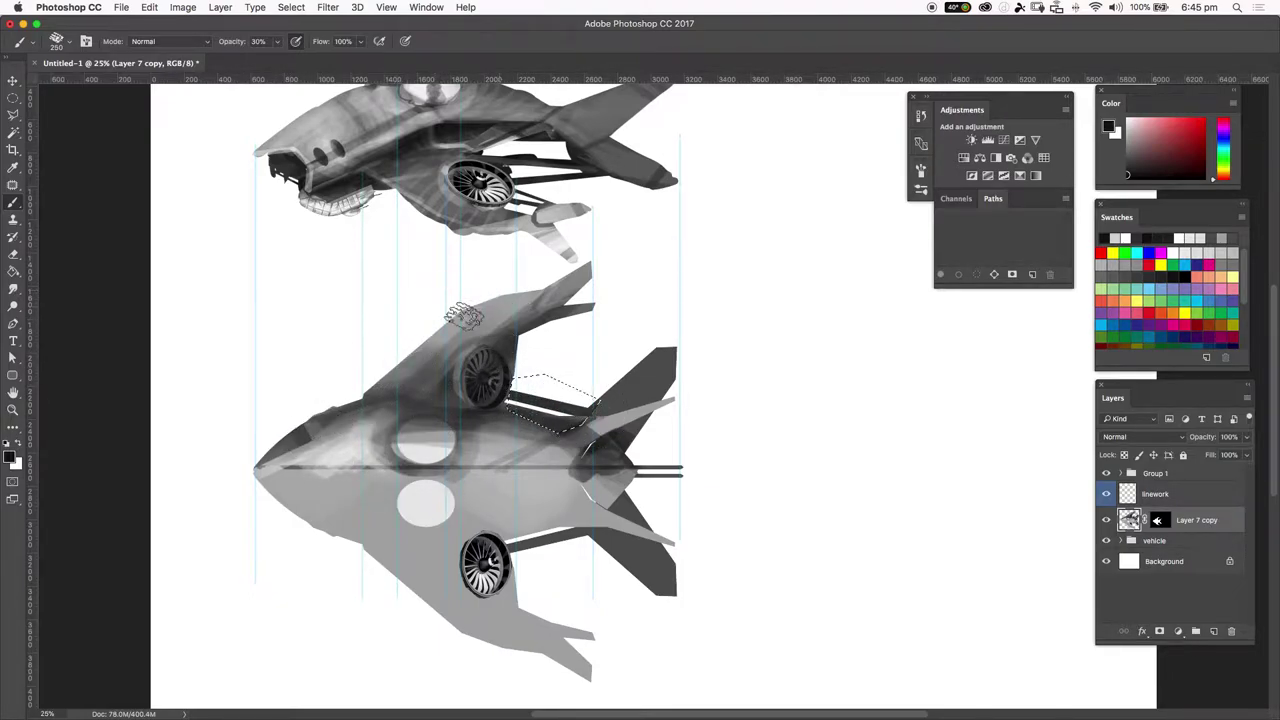
# Step: Clear the selection and soften the hull between the wing front and the canopy with a 200 px near-white brush
pyautogui.press('x')
pyautogui.moveTo(348, 418)
pyautogui.mouseDown()
pyautogui.moveTo(313, 432)
pyautogui.moveTo(385, 400)
pyautogui.mouseUp()
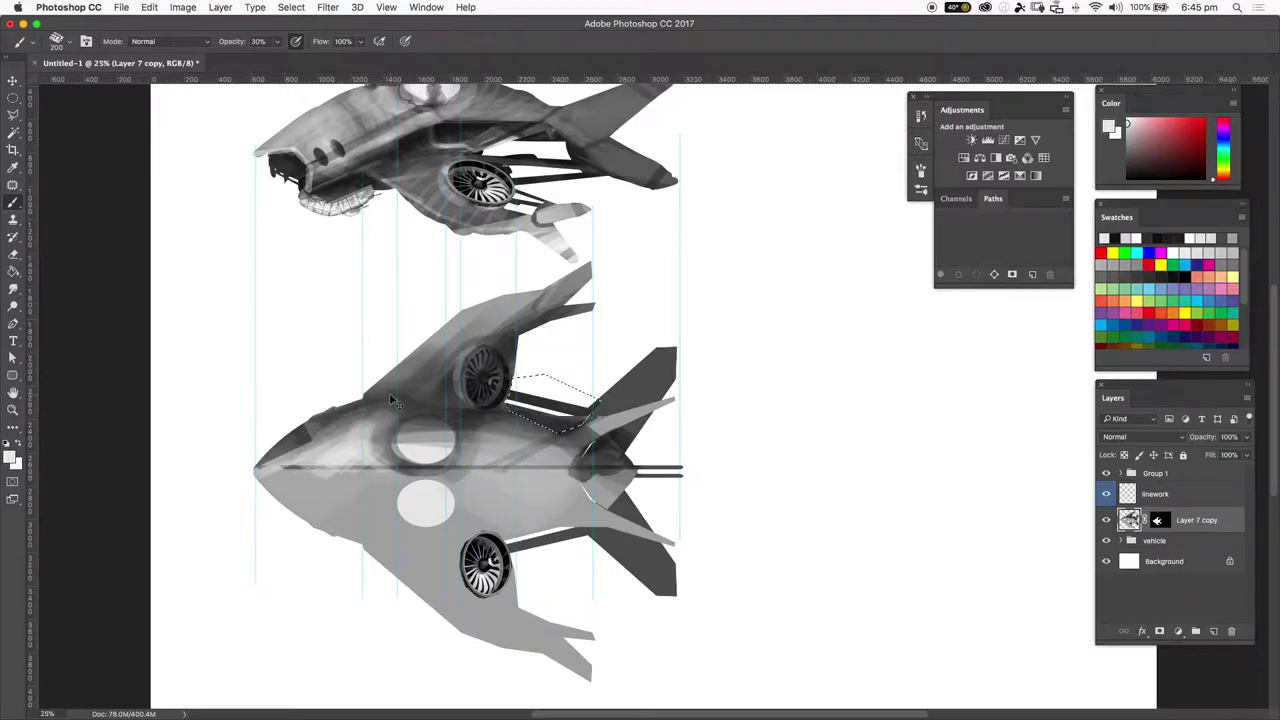
pyautogui.hotkey('ctrl', 'd')
pyautogui.moveTo(379, 407); pyautogui.dragTo(446, 410)
pyautogui.moveTo(364, 443)
pyautogui.mouseDown()
pyautogui.moveTo(386, 415)
pyautogui.moveTo(435, 416)
pyautogui.mouseUp()
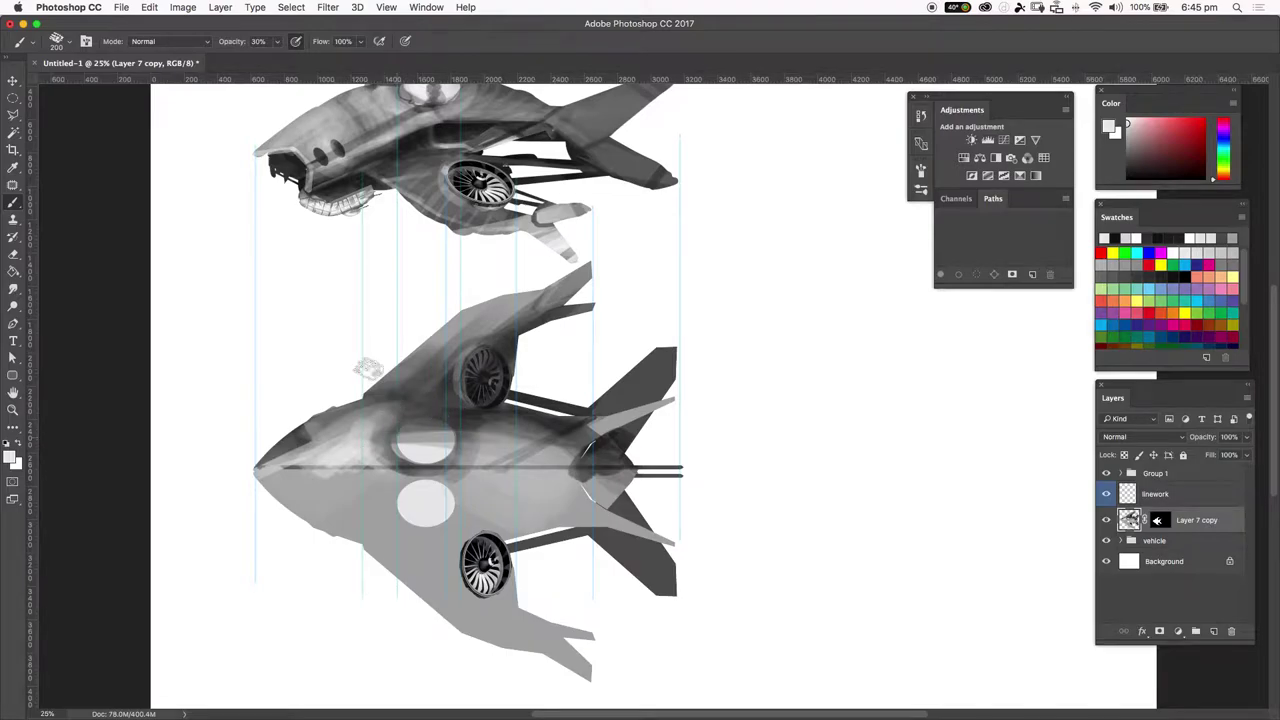
# Step: Sample a dark tone beside the upper engine and darken the hull edge behind the mouth with a smaller brush
pyautogui.hotkey('ctrl', '-')
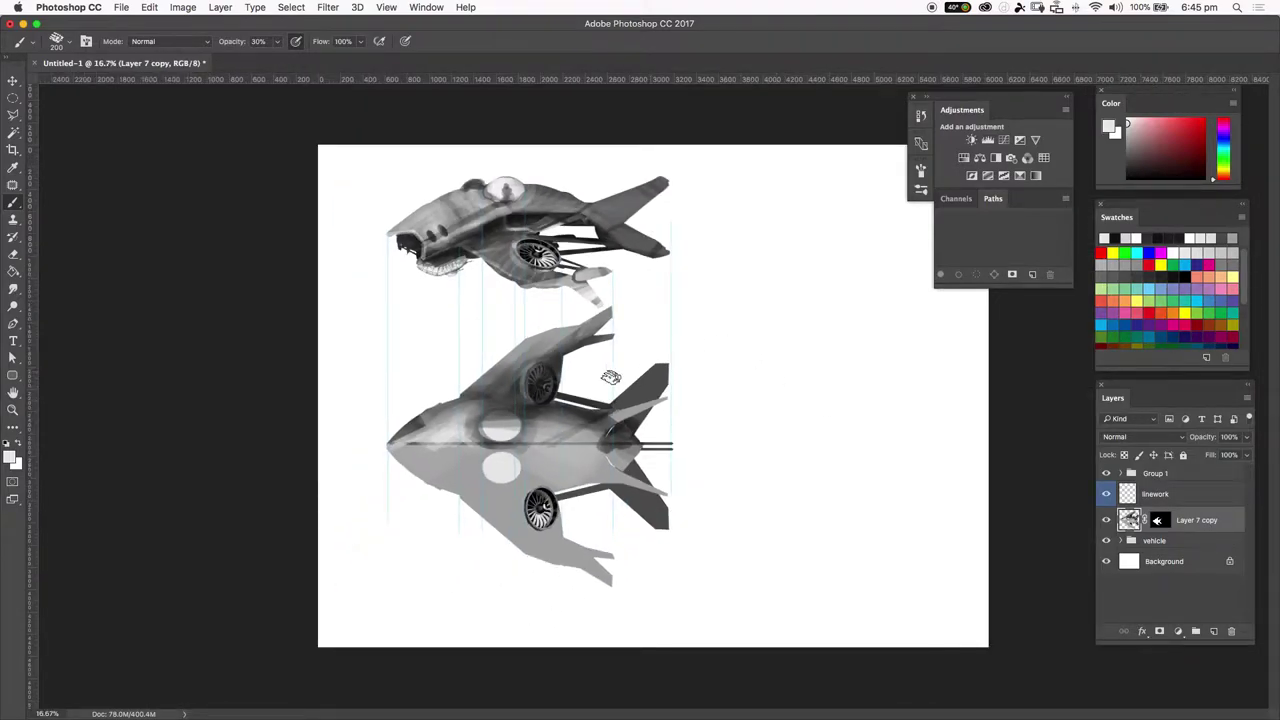
pyautogui.press('[')
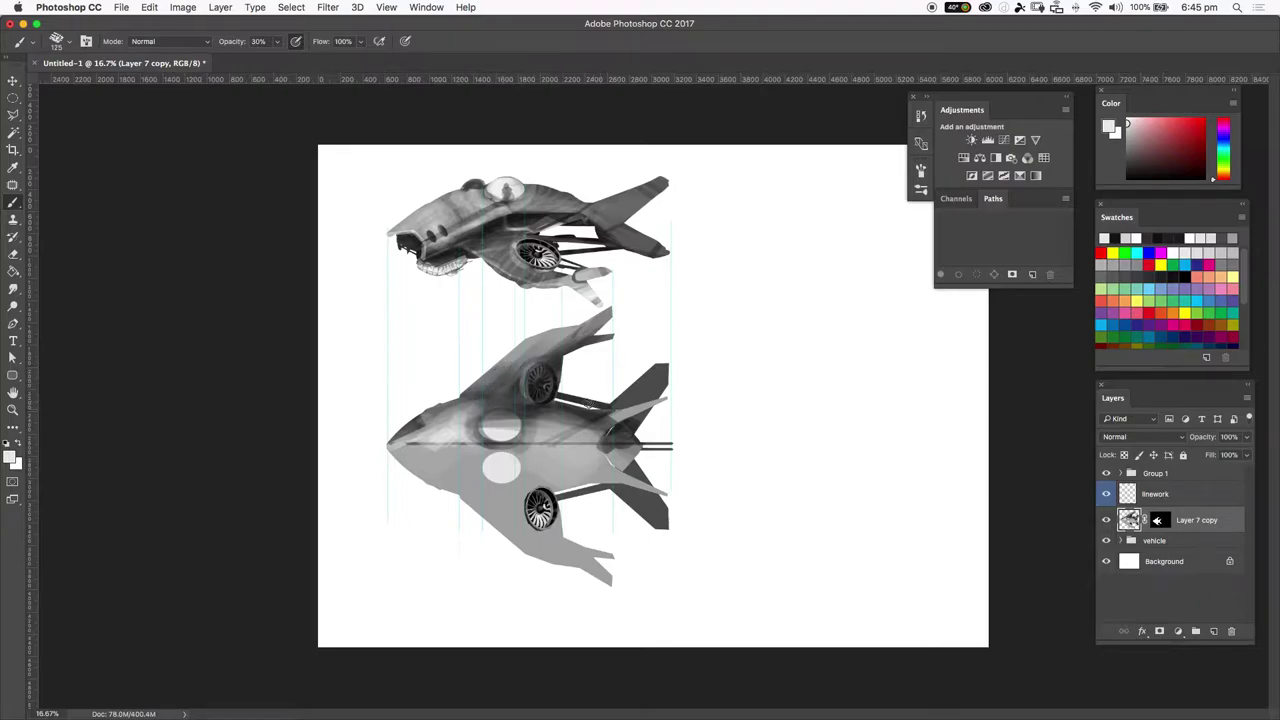
pyautogui.keyDown('alt'); pyautogui.click(555, 396); pyautogui.keyUp('alt')
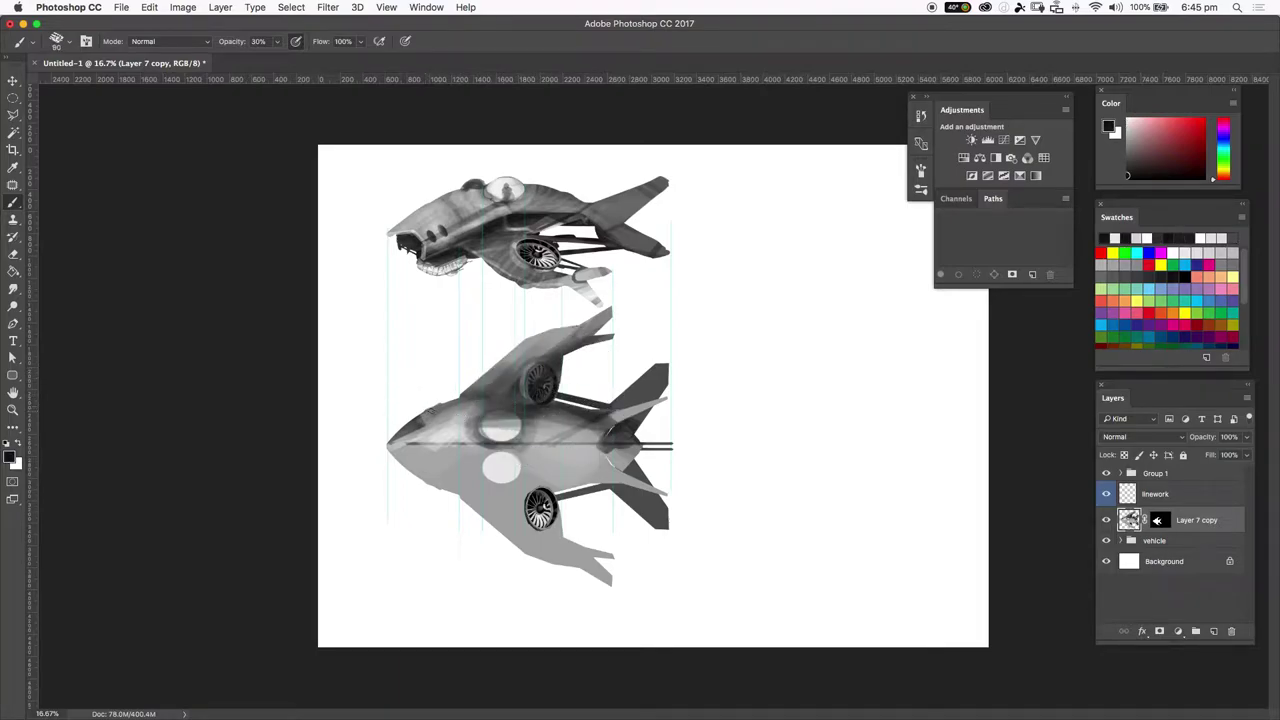
pyautogui.moveTo(416, 414); pyautogui.dragTo(440, 420)
# Step: Append the Calligraphic Brushes set to the brush library and pick its slanted elliptical 20 px brush
pyautogui.press('[')
pyautogui.rightClick(474, 366)
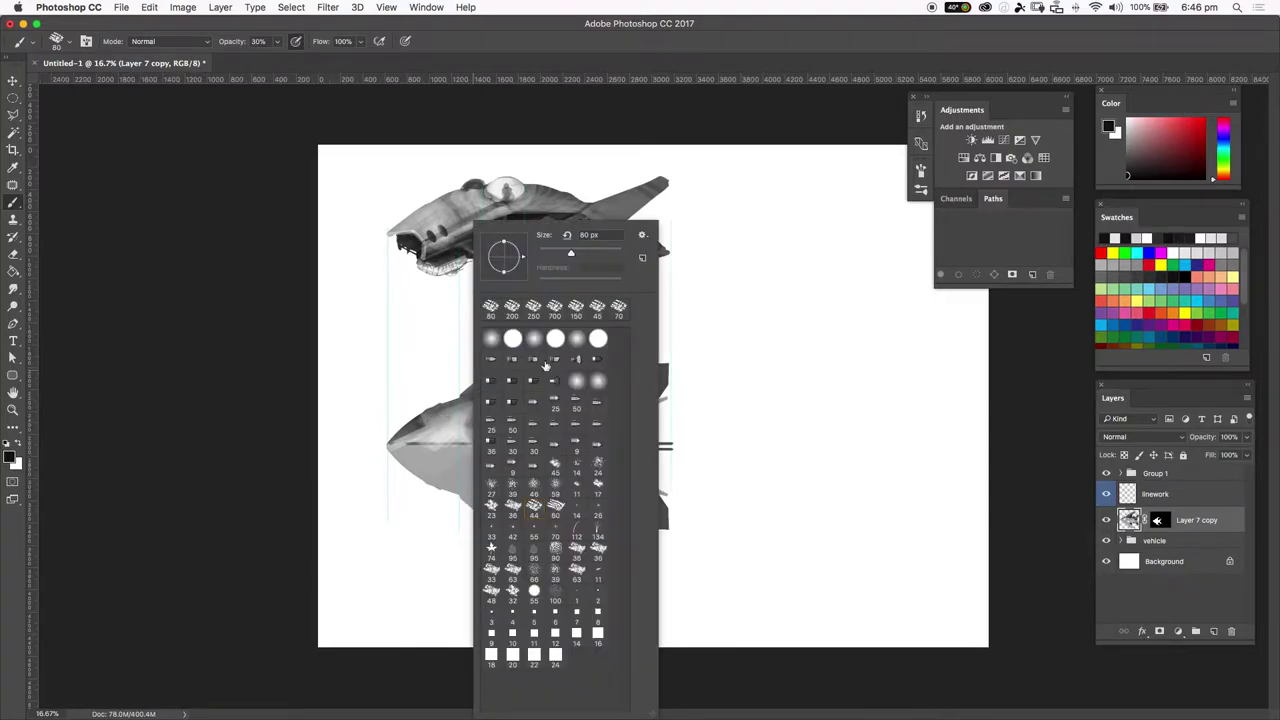
pyautogui.click(639, 236)
pyautogui.click(643, 236)
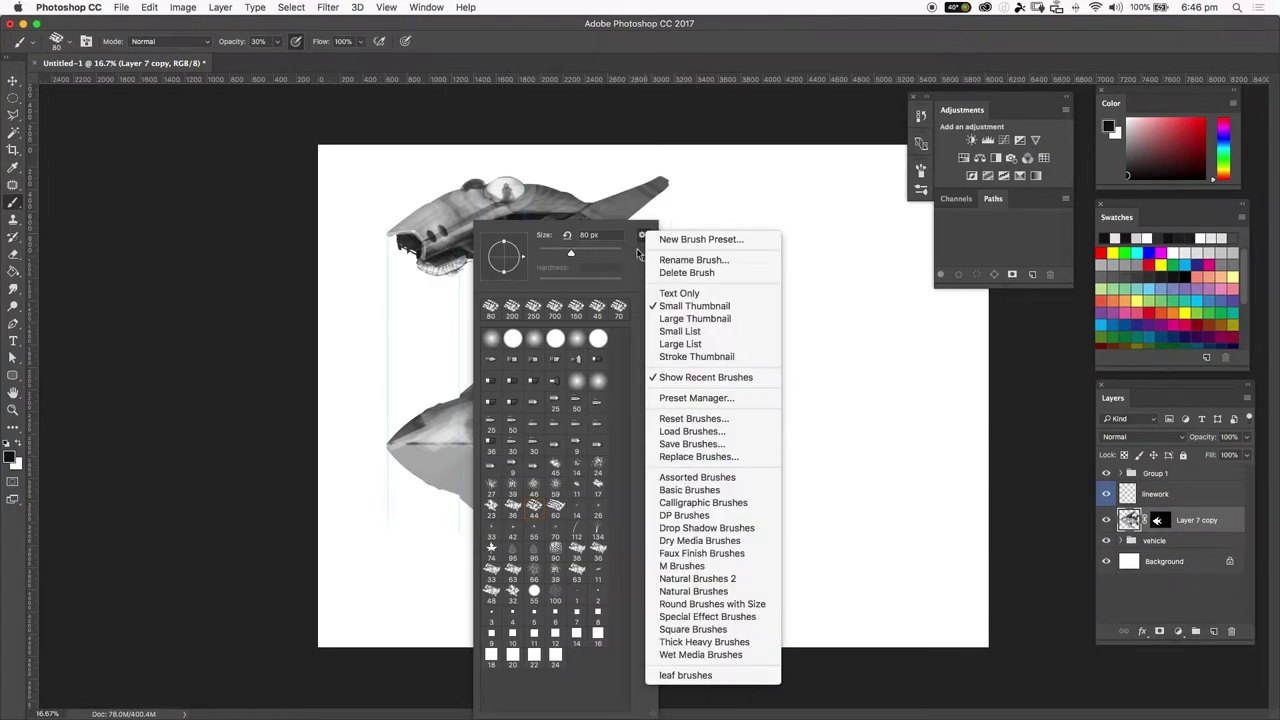
pyautogui.click(700, 503)
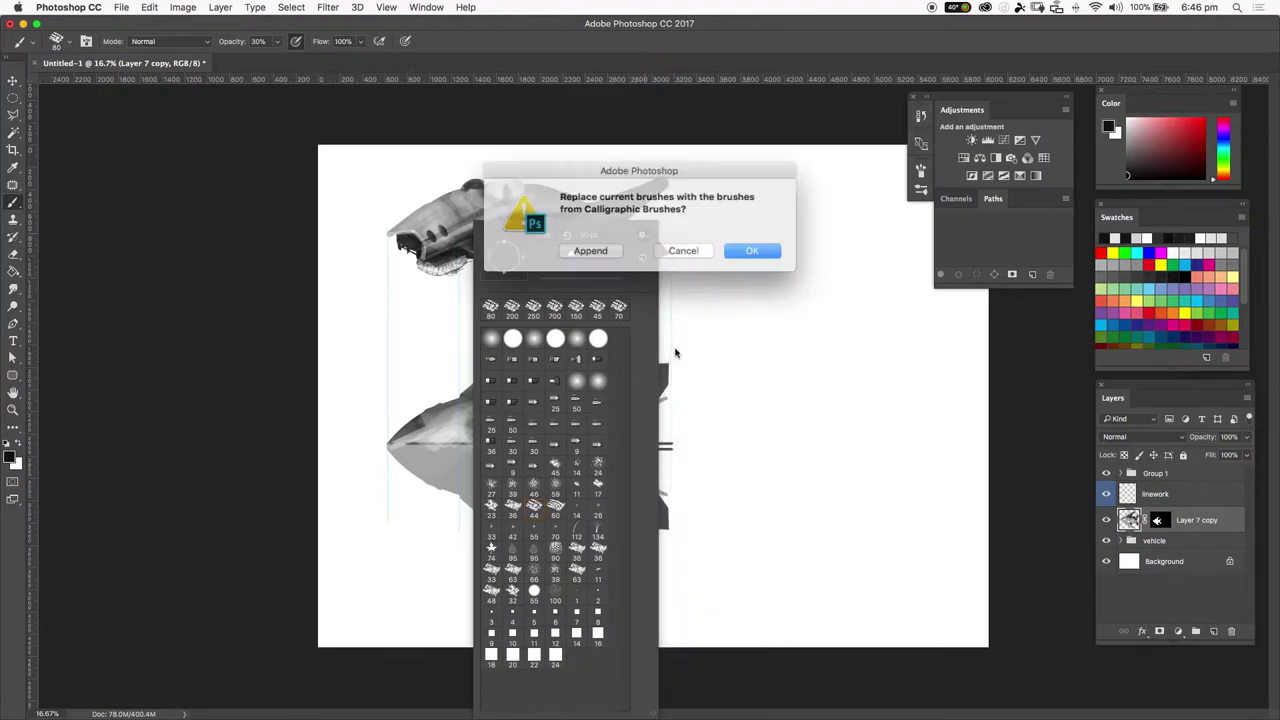
pyautogui.click(602, 250)
pyautogui.scroll(-1, 627, 455)
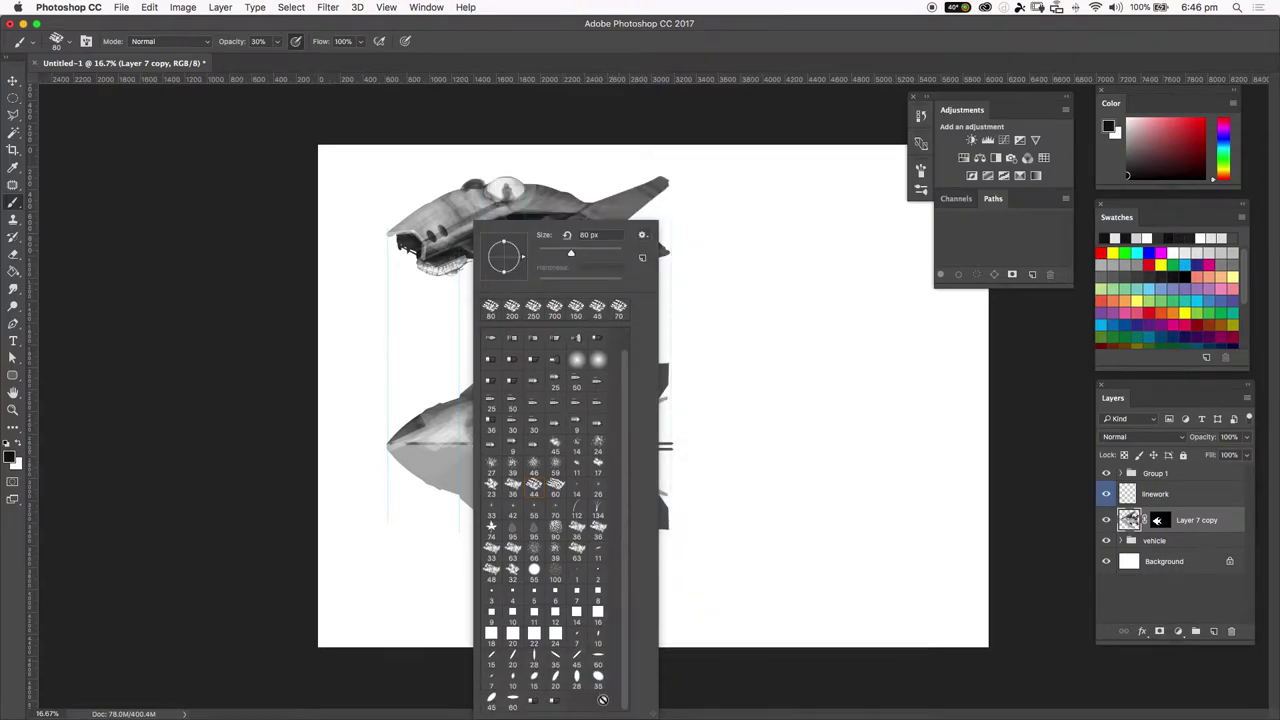
pyautogui.click(554, 677)
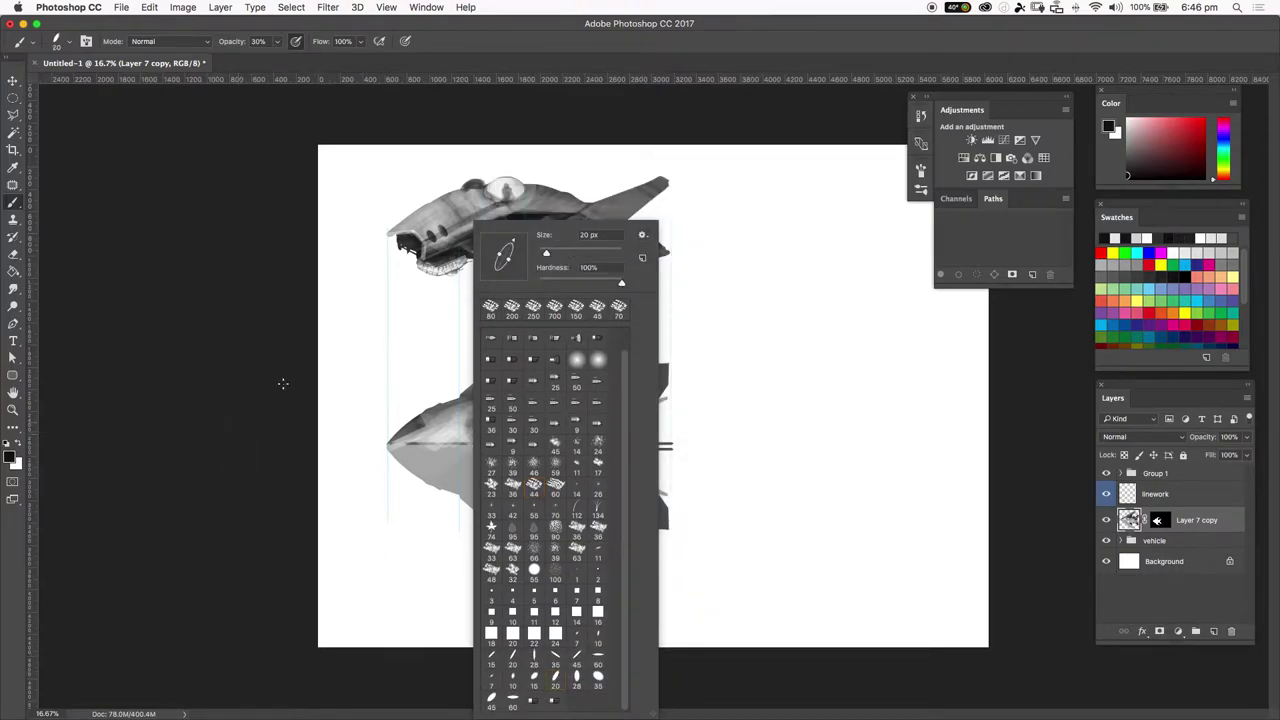
pyautogui.click(265, 394)
# Step: Paint dark 60 px strokes beside the upper engine and along the upper wing's leading edge, and undo the last stroke
pyautogui.press('super+equal')
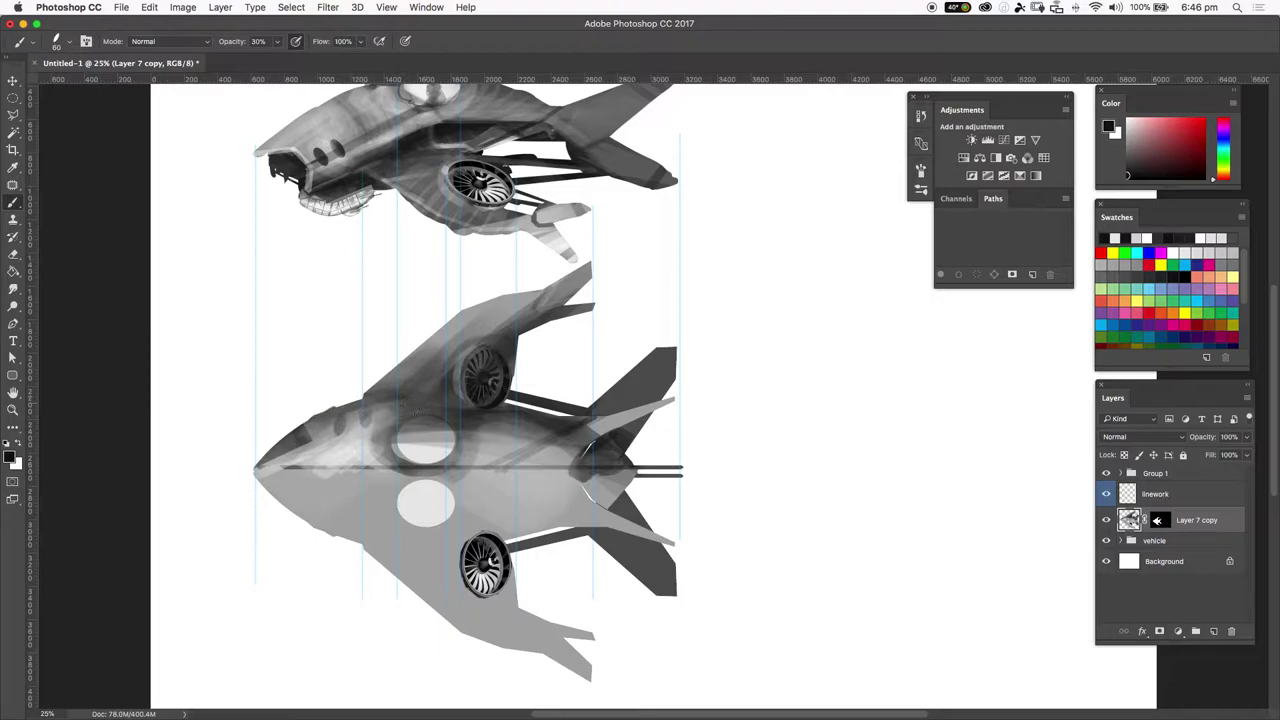
pyautogui.moveTo(446, 382); pyautogui.dragTo(450, 379)
pyautogui.moveTo(365, 398)
pyautogui.mouseDown()
pyautogui.moveTo(465, 314)
pyautogui.moveTo(456, 305)
pyautogui.moveTo(420, 343)
pyautogui.moveTo(491, 290)
pyautogui.moveTo(444, 317)
pyautogui.moveTo(550, 282)
pyautogui.moveTo(463, 303)
pyautogui.moveTo(553, 286)
pyautogui.moveTo(606, 258)
pyautogui.moveTo(560, 280)
pyautogui.moveTo(592, 260)
pyautogui.mouseUp()
pyautogui.press('super+z')
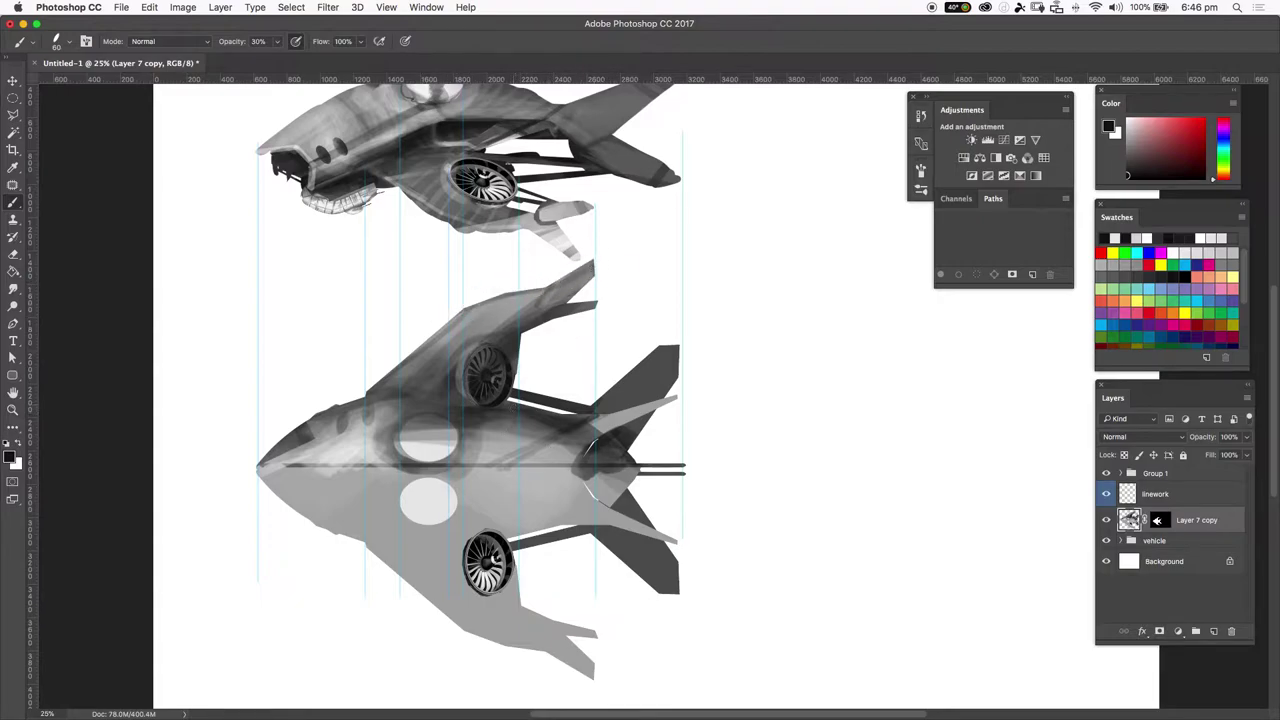
# Step: Sample white and lighten the hull below the upper engine and the engine's front rim with a 125 px brush
pyautogui.keyDown('alt'); pyautogui.click(533, 342); pyautogui.keyUp('alt')
pyautogui.moveTo(507, 408)
pyautogui.mouseDown()
pyautogui.moveTo(553, 423)
pyautogui.moveTo(522, 412)
pyautogui.mouseUp()
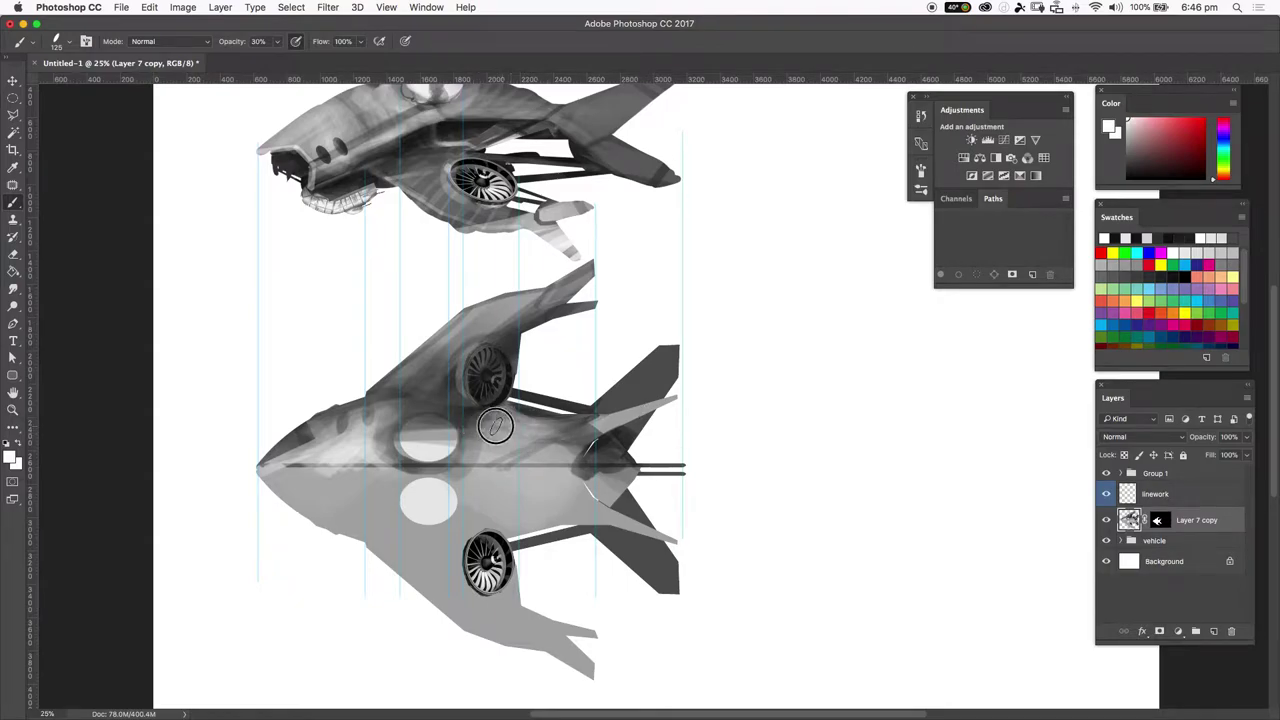
pyautogui.moveTo(455, 362)
pyautogui.mouseDown()
pyautogui.moveTo(485, 350)
pyautogui.moveTo(457, 370)
pyautogui.moveTo(480, 403)
pyautogui.mouseUp()
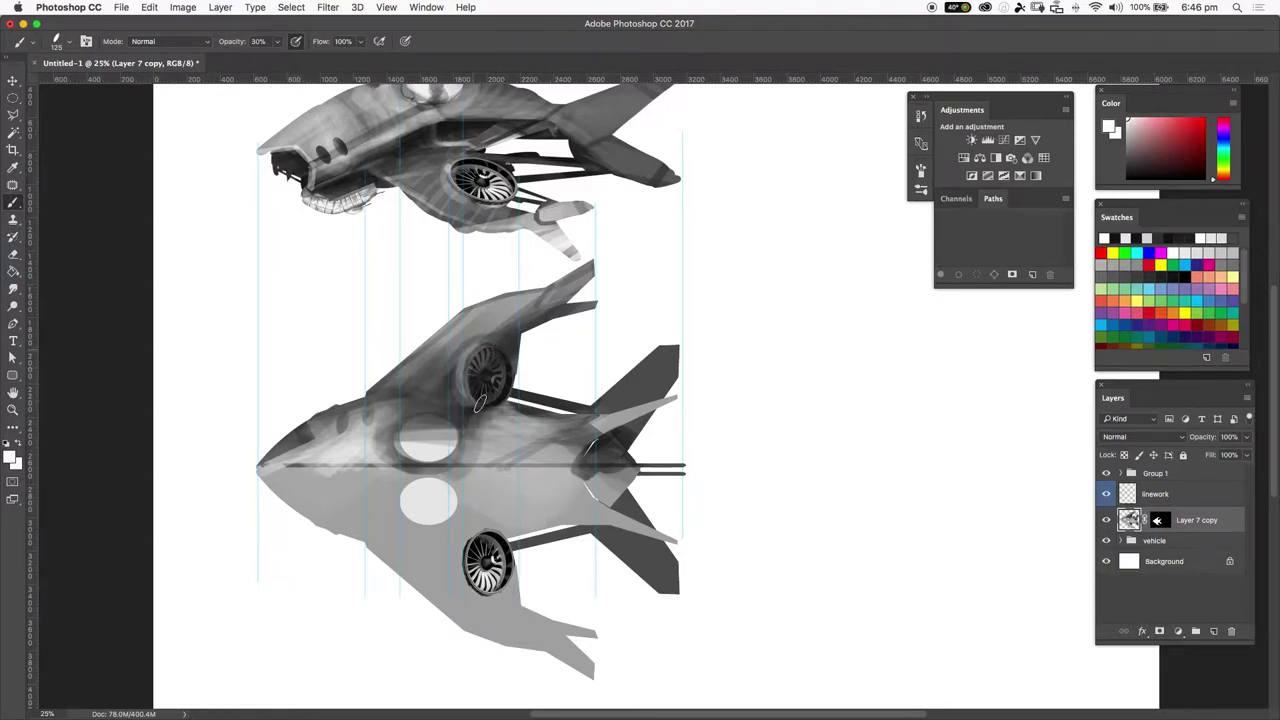
# Step: Resample white, glaze the upper canopy, and lighten the upper engine strut with a 70 px brush
pyautogui.keyDown('alt'); pyautogui.click(437, 413); pyautogui.keyUp('alt')
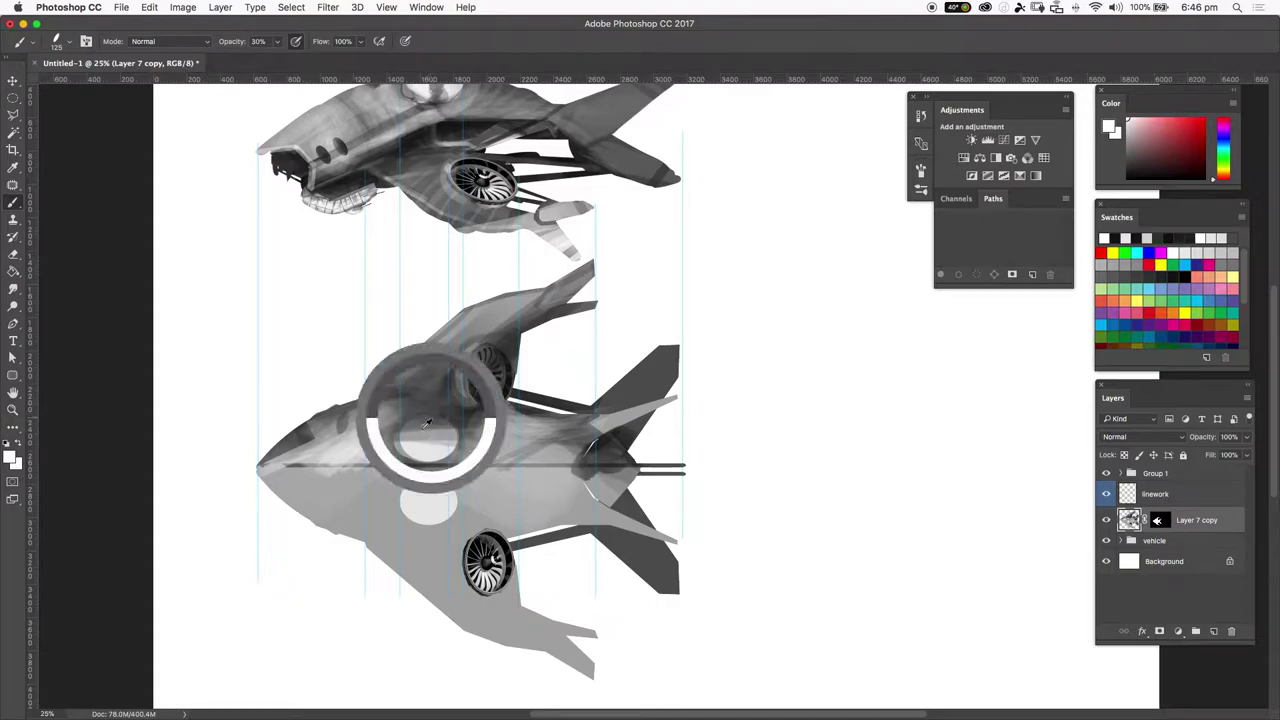
pyautogui.keyDown('alt'); pyautogui.click(559, 363); pyautogui.keyUp('alt')
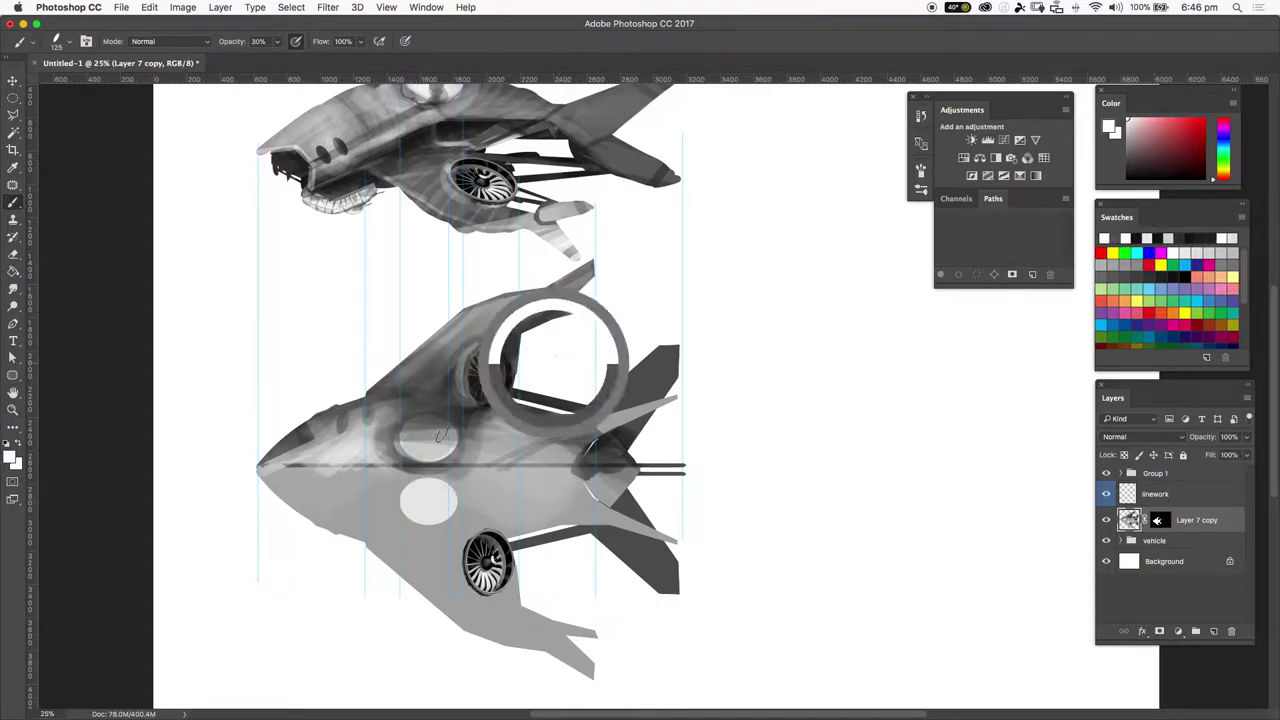
pyautogui.moveTo(418, 433)
pyautogui.mouseDown()
pyautogui.moveTo(443, 429)
pyautogui.moveTo(392, 440)
pyautogui.moveTo(398, 452)
pyautogui.moveTo(402, 428)
pyautogui.mouseUp()
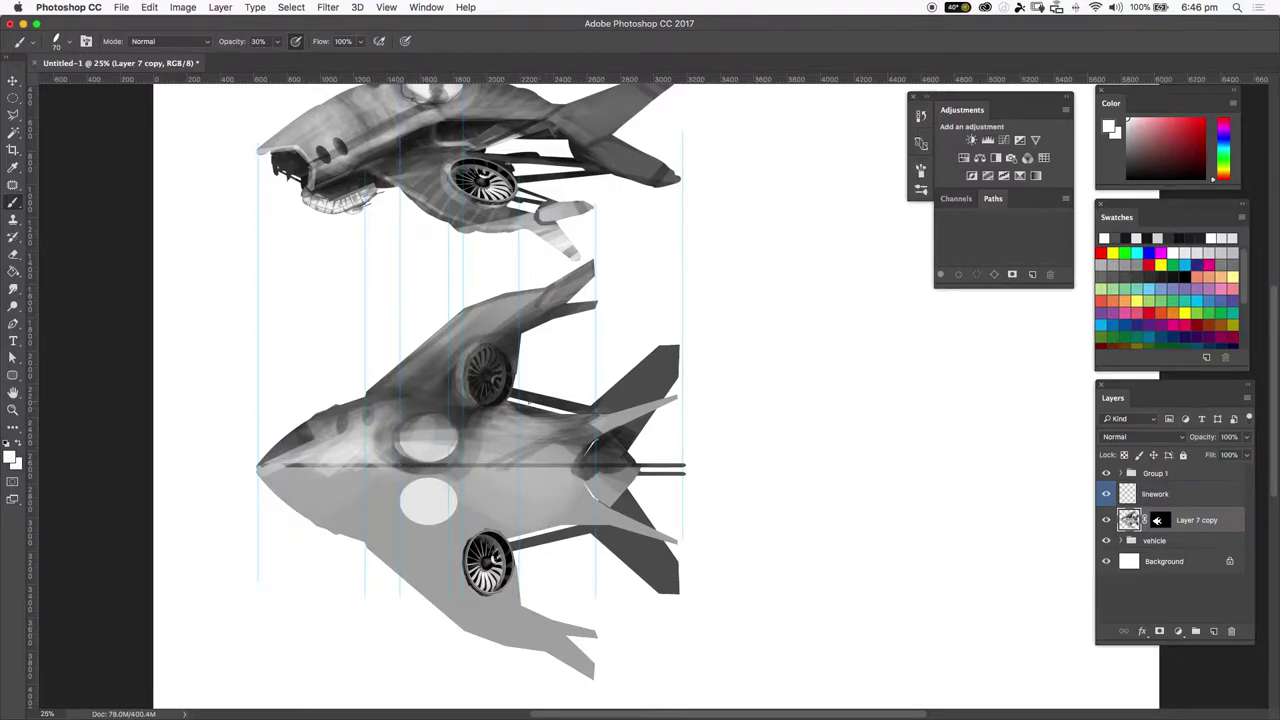
pyautogui.moveTo(516, 390); pyautogui.dragTo(604, 409)
pyautogui.moveTo(517, 390); pyautogui.dragTo(612, 405)
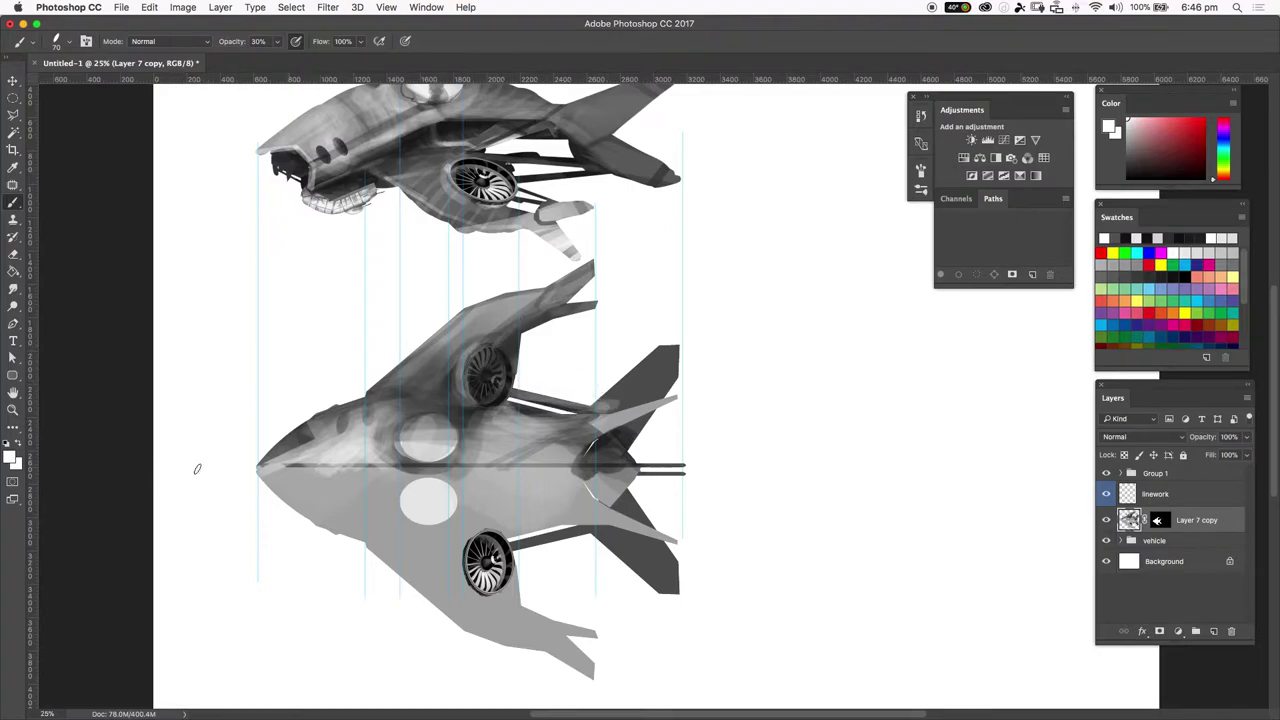
# Step: Apply the layer mask of the Layer 7 copy layer permanently
pyautogui.press('super+minus')
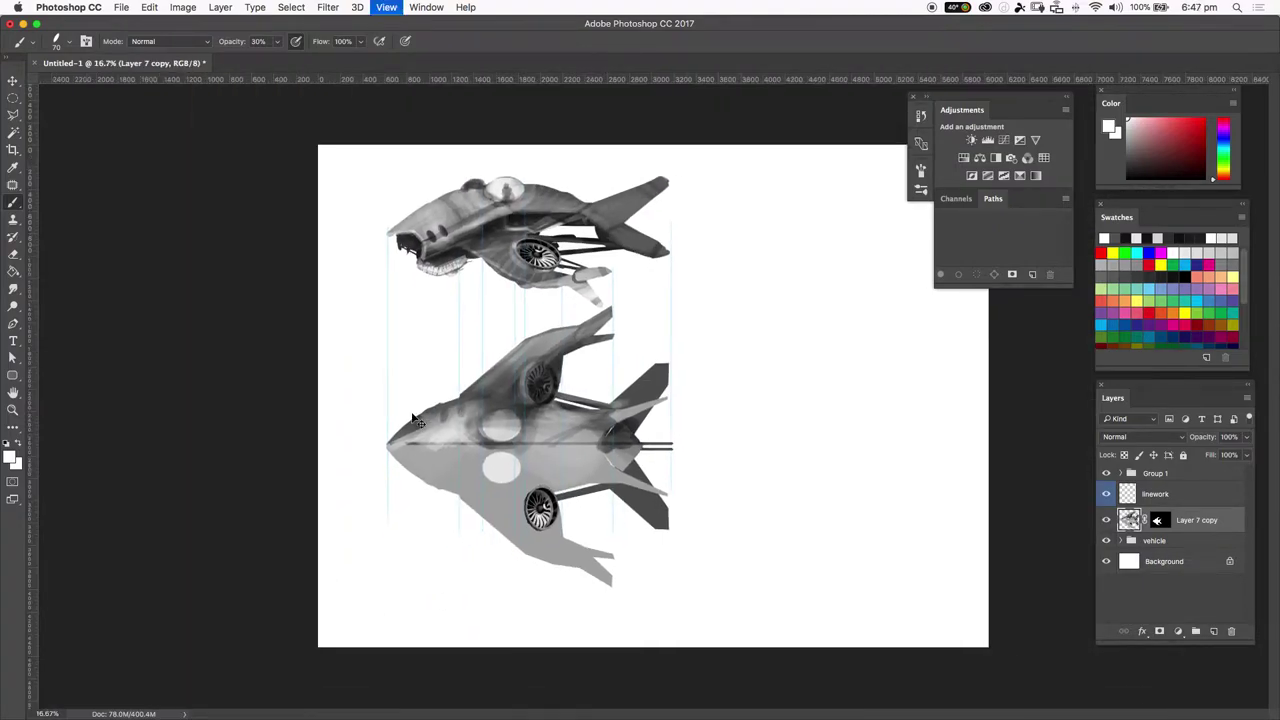
pyautogui.rightClick(1163, 520)
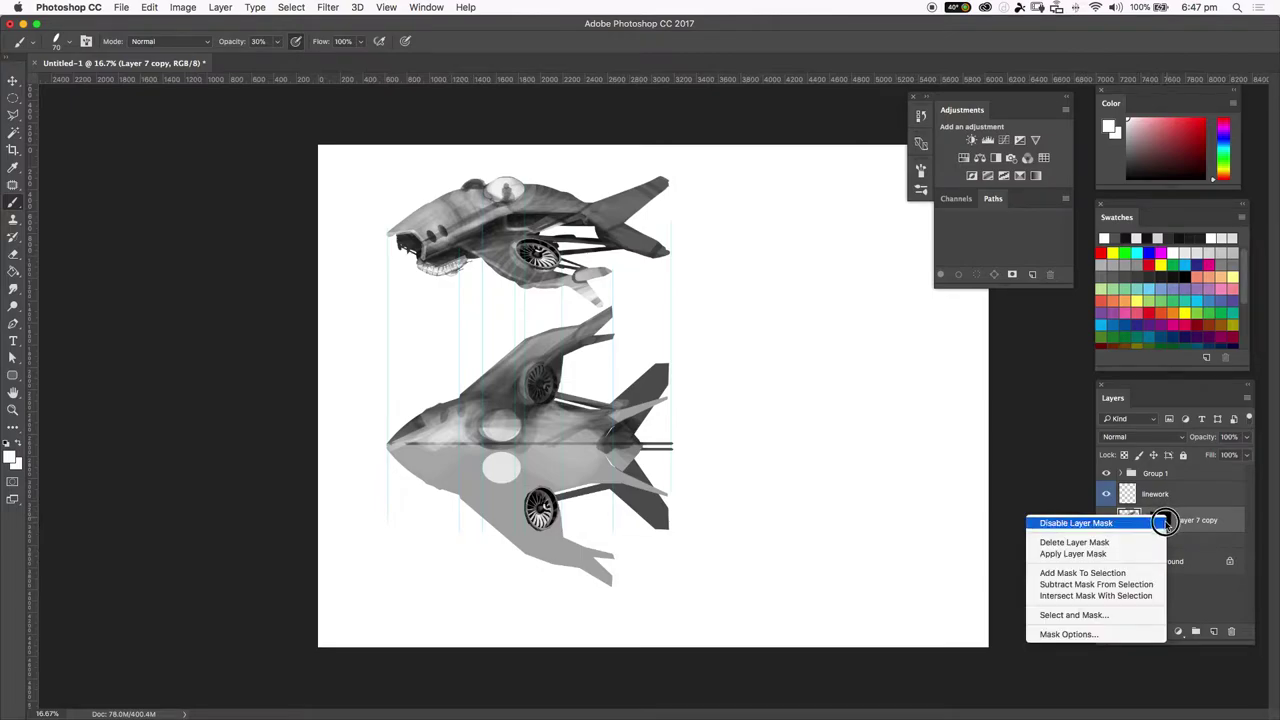
pyautogui.click(1070, 553)
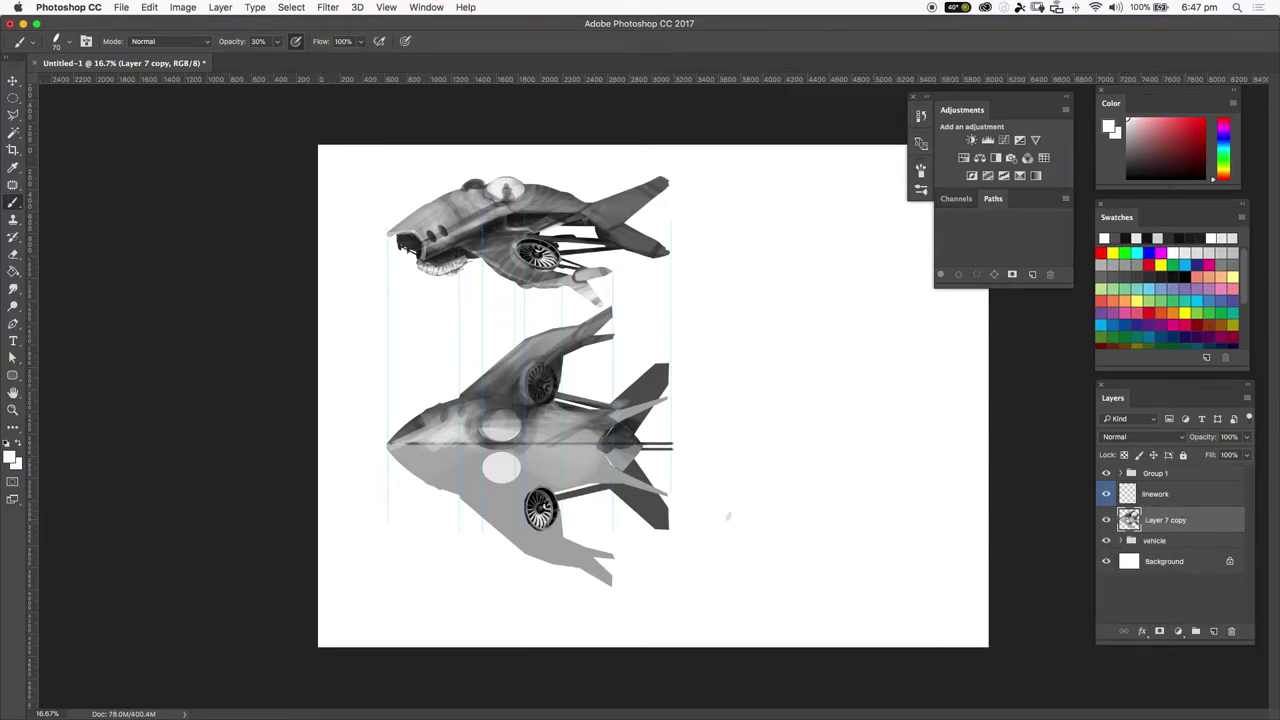
# Step: Delete everything below the top view's centreline using rectangular selections, trimming the leftover strip along it, and clear the selection
pyautogui.press('m')
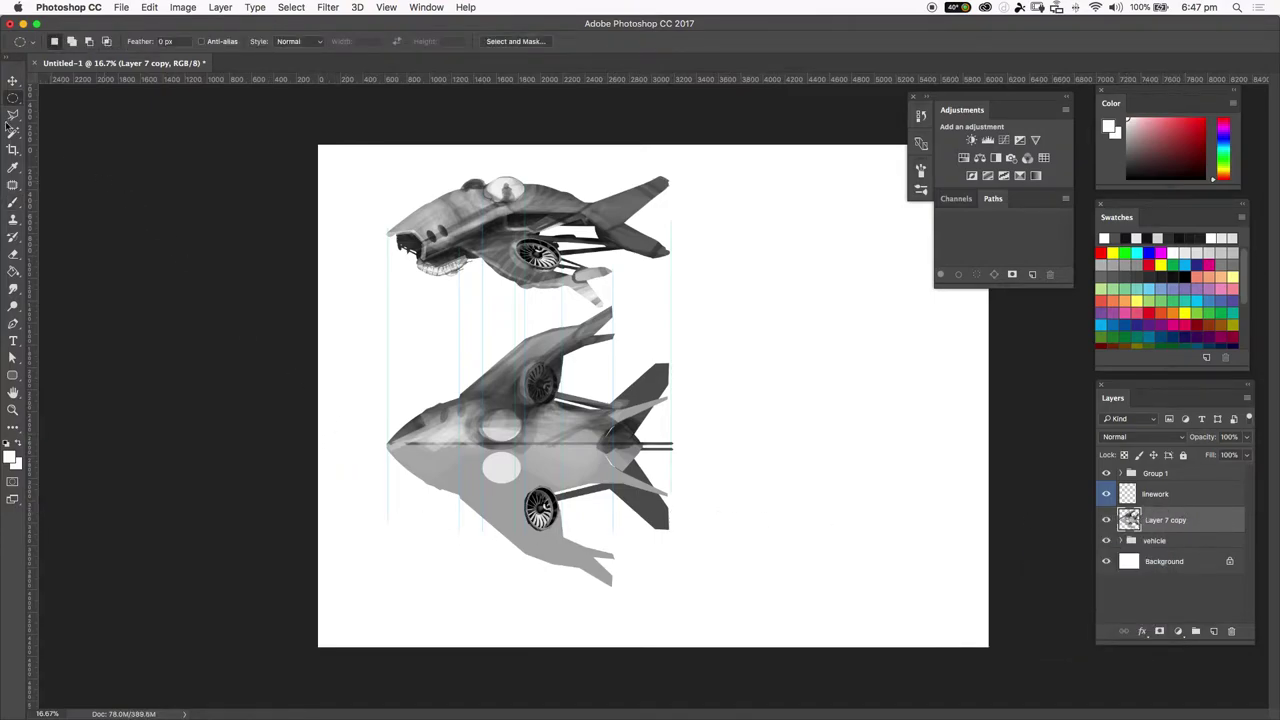
pyautogui.moveTo(13, 98); pyautogui.dragTo(45, 89)
pyautogui.moveTo(384, 446); pyautogui.dragTo(890, 623)
pyautogui.press('Delete')
pyautogui.click(745, 382)
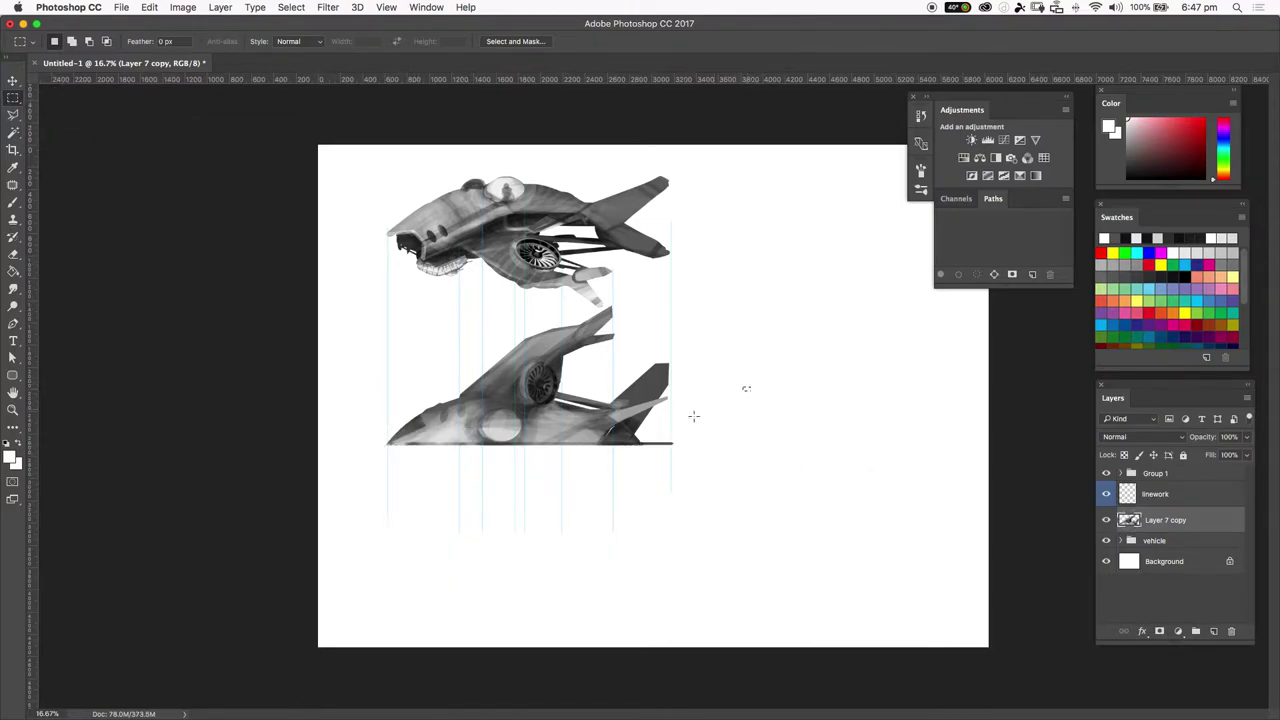
pyautogui.moveTo(378, 446); pyautogui.dragTo(930, 580)
pyautogui.press('super+d')
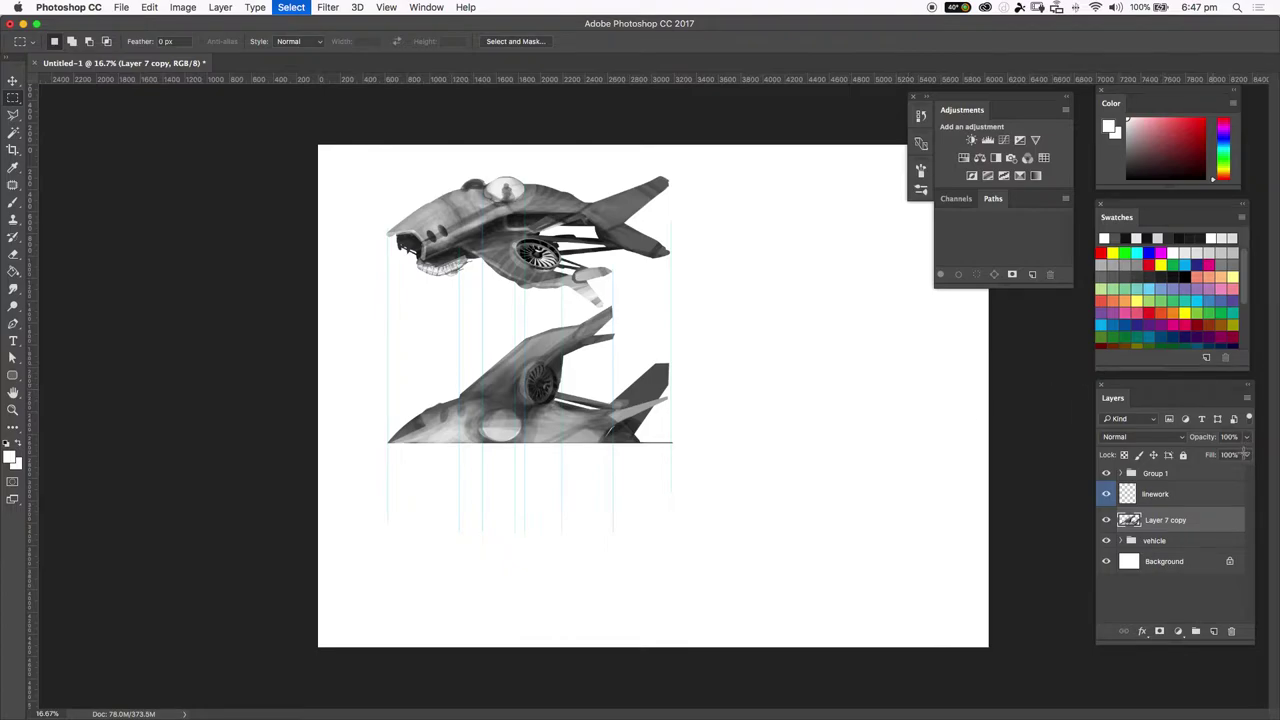
# Step: Duplicate the Layer 7 copy layer and flip the duplicate vertically
pyautogui.moveTo(1183, 530); pyautogui.dragTo(1214, 631)
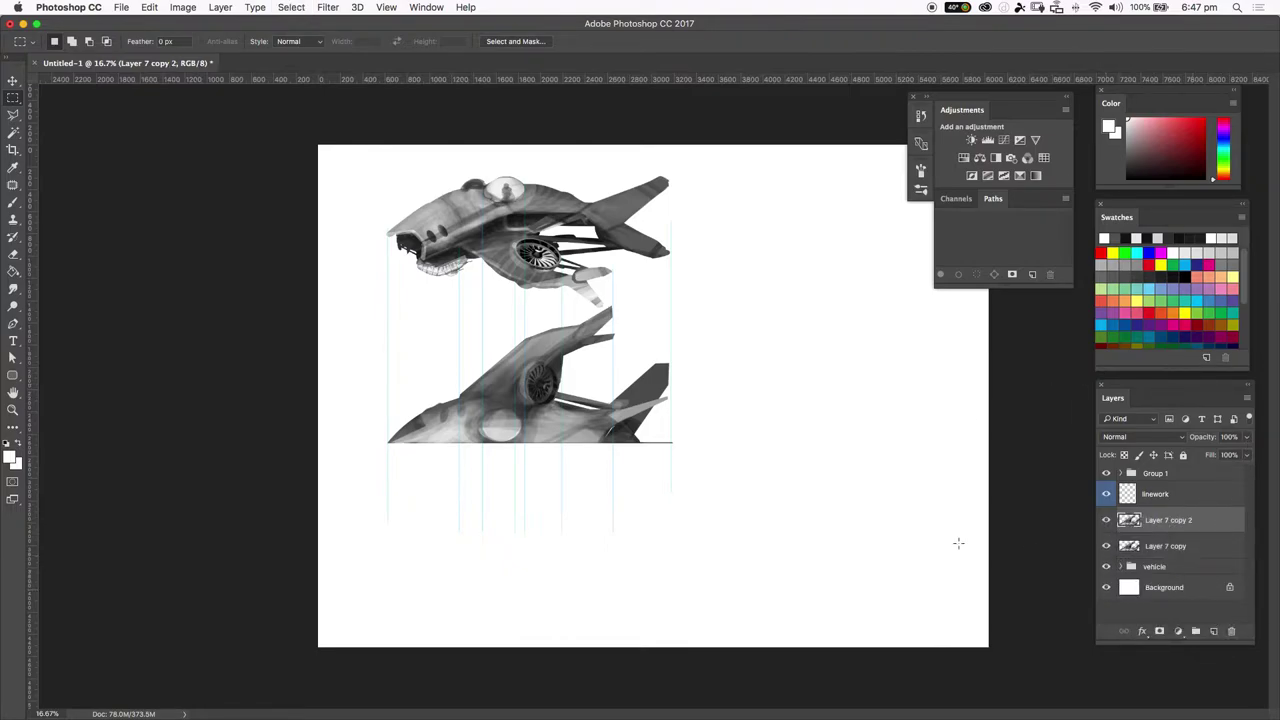
pyautogui.press('super+t')
pyautogui.rightClick(558, 430)
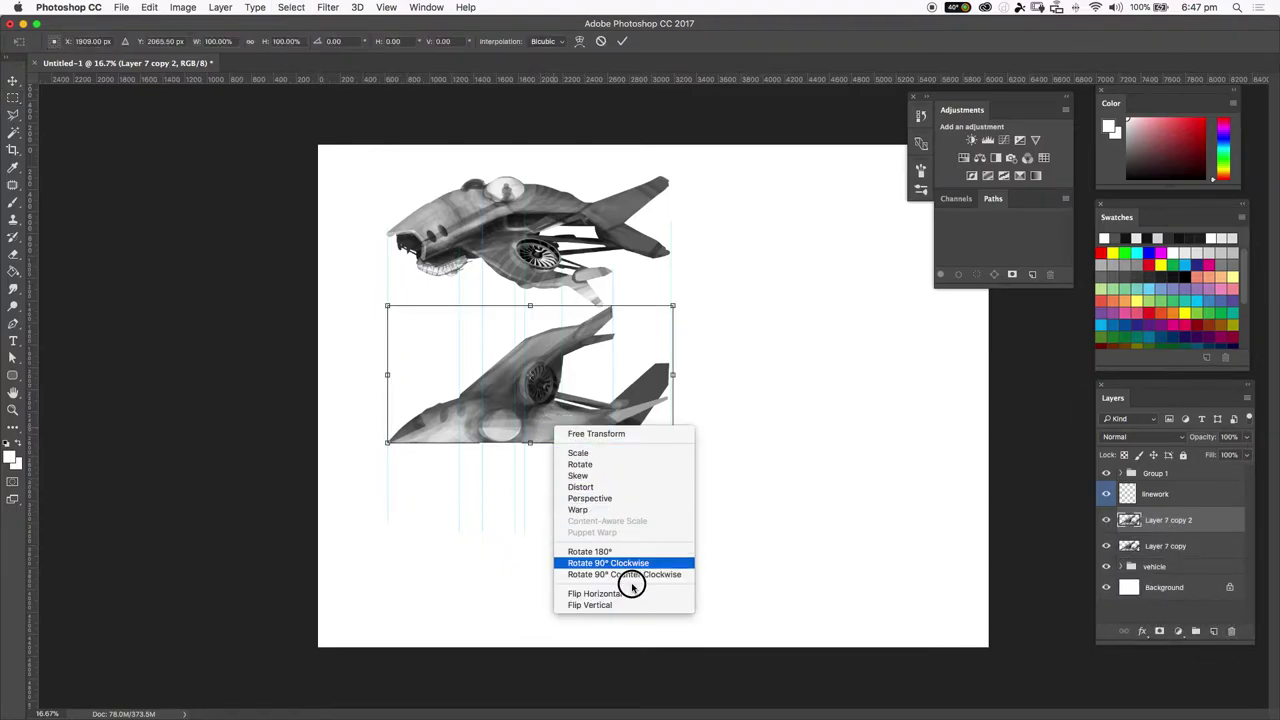
pyautogui.click(636, 604)
pyautogui.press('super+t')
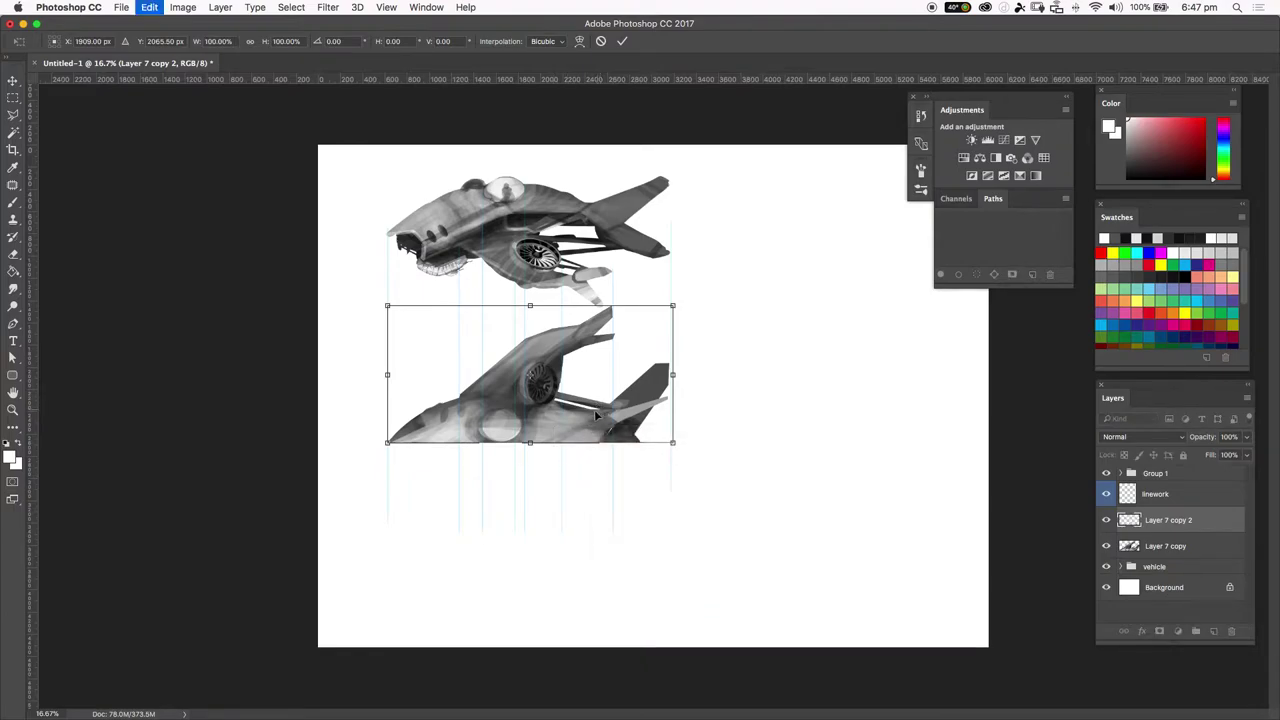
pyautogui.rightClick(559, 426)
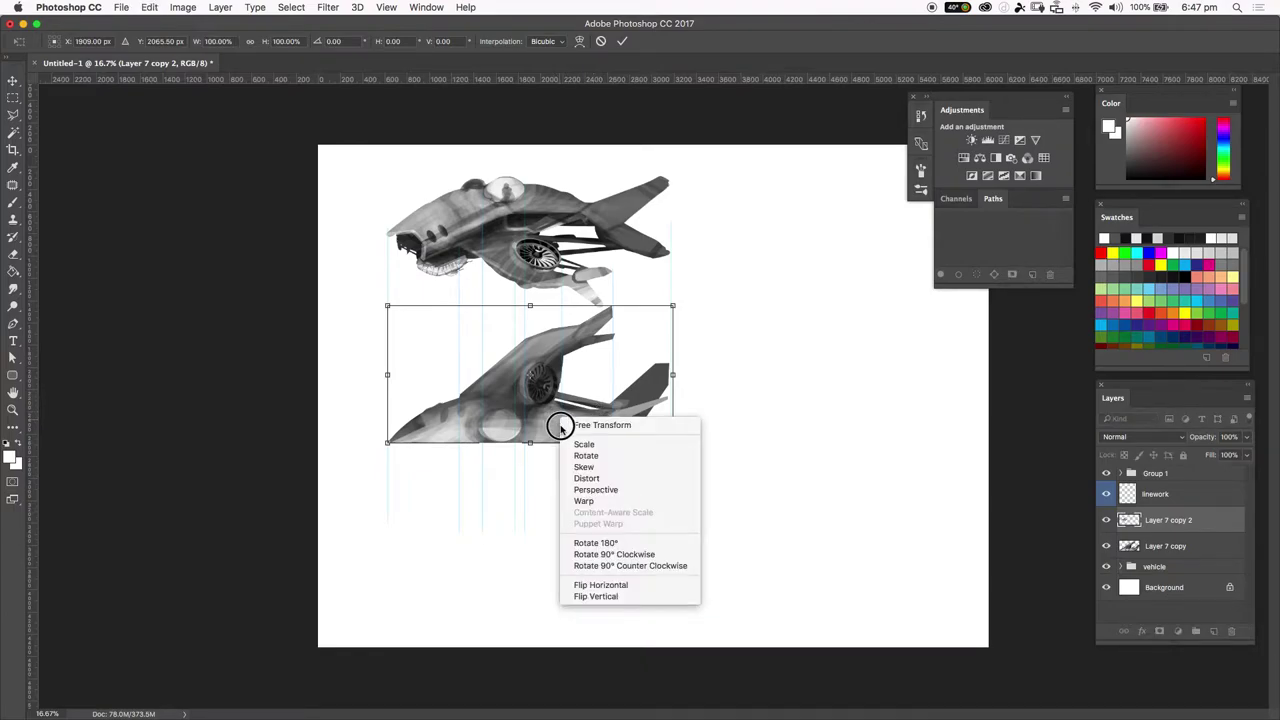
pyautogui.click(621, 597)
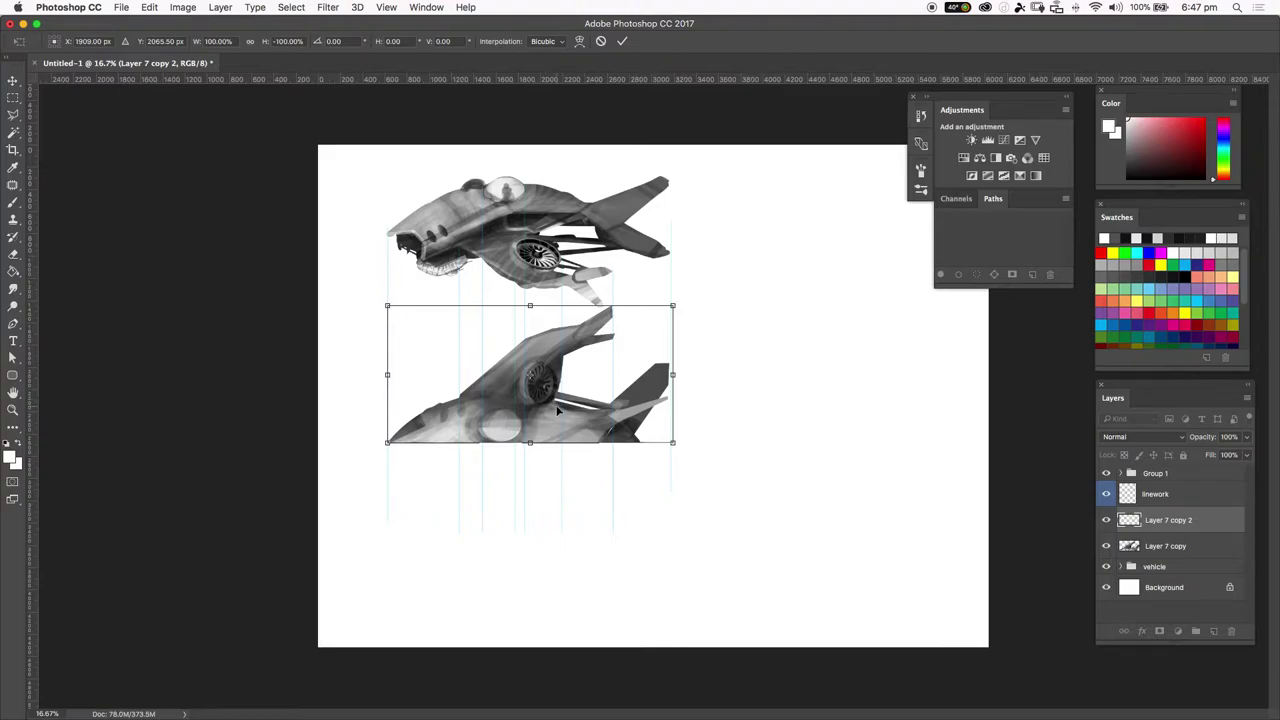
# Step: Move the flipped half straight down until it meets the upper half along the centreline, and commit the transform
pyautogui.moveTo(530, 375); pyautogui.dragTo(520, 505)
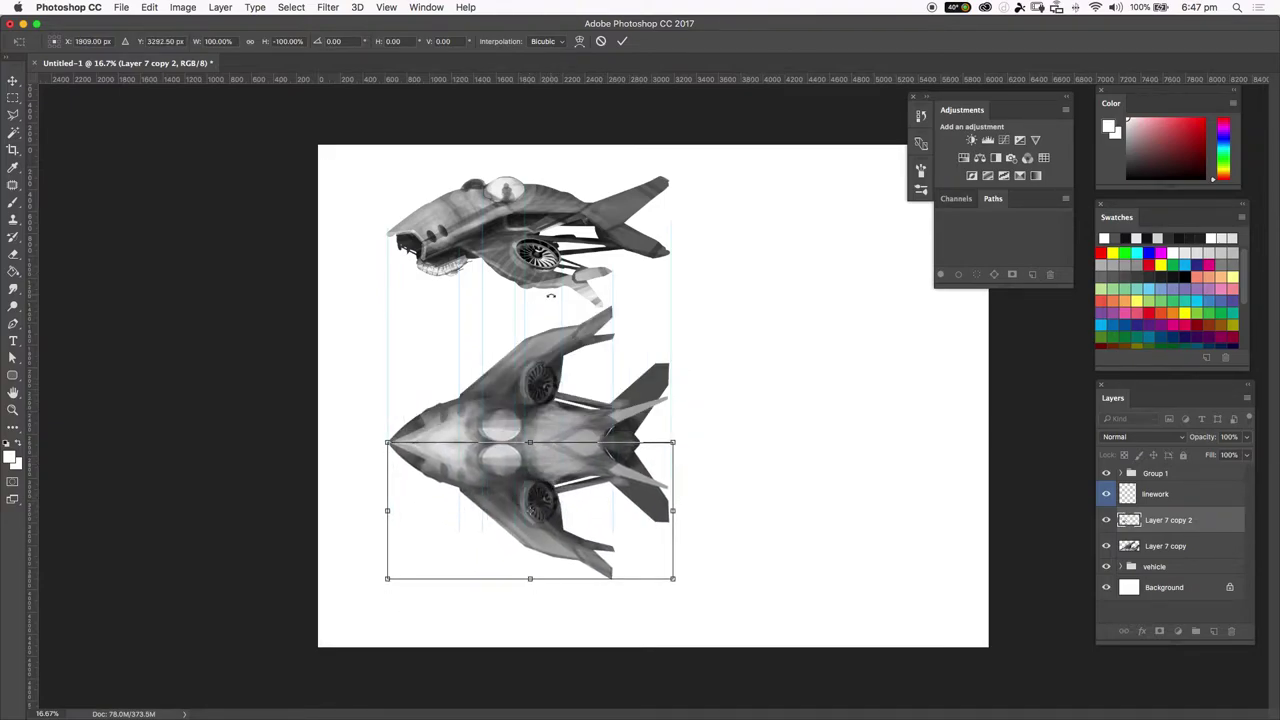
pyautogui.press('Down')
pyautogui.press('Down')
pyautogui.press('Return')
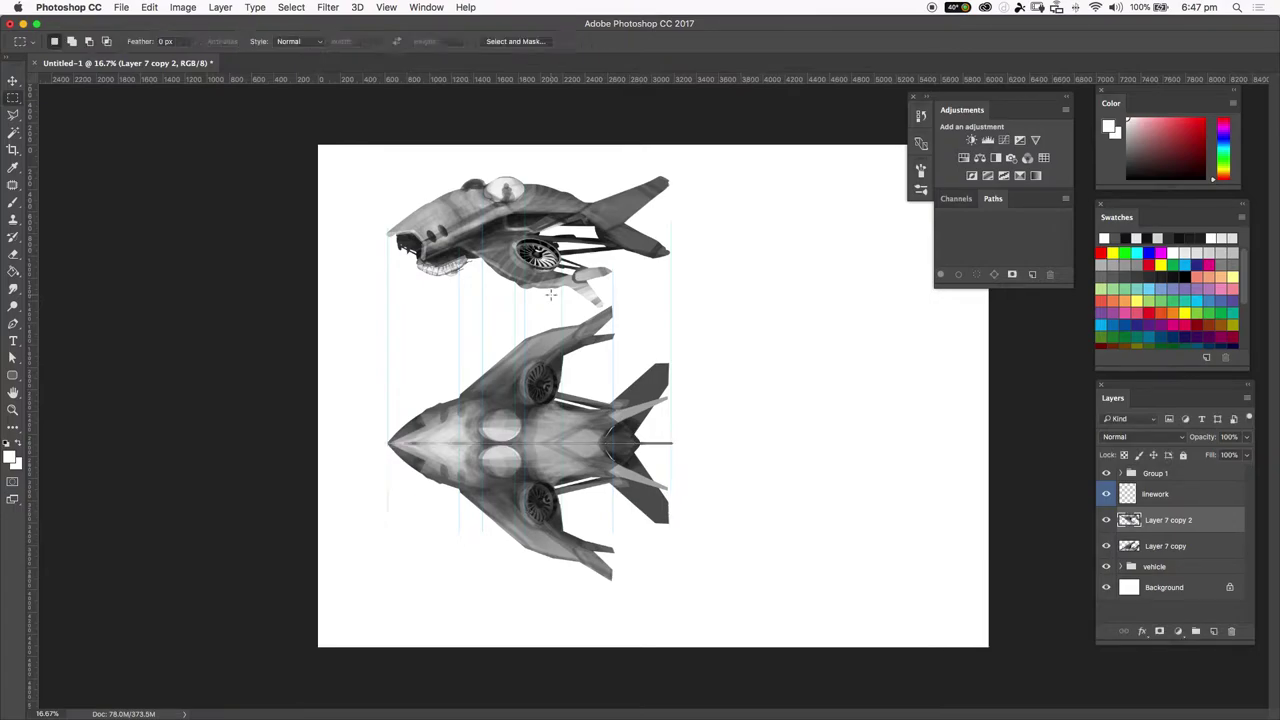
# Step: Merge Layer 7 copy and Layer 7 copy 2 into one layer
pyautogui.keyDown('shift'); pyautogui.click(1172, 543); pyautogui.keyUp('shift')
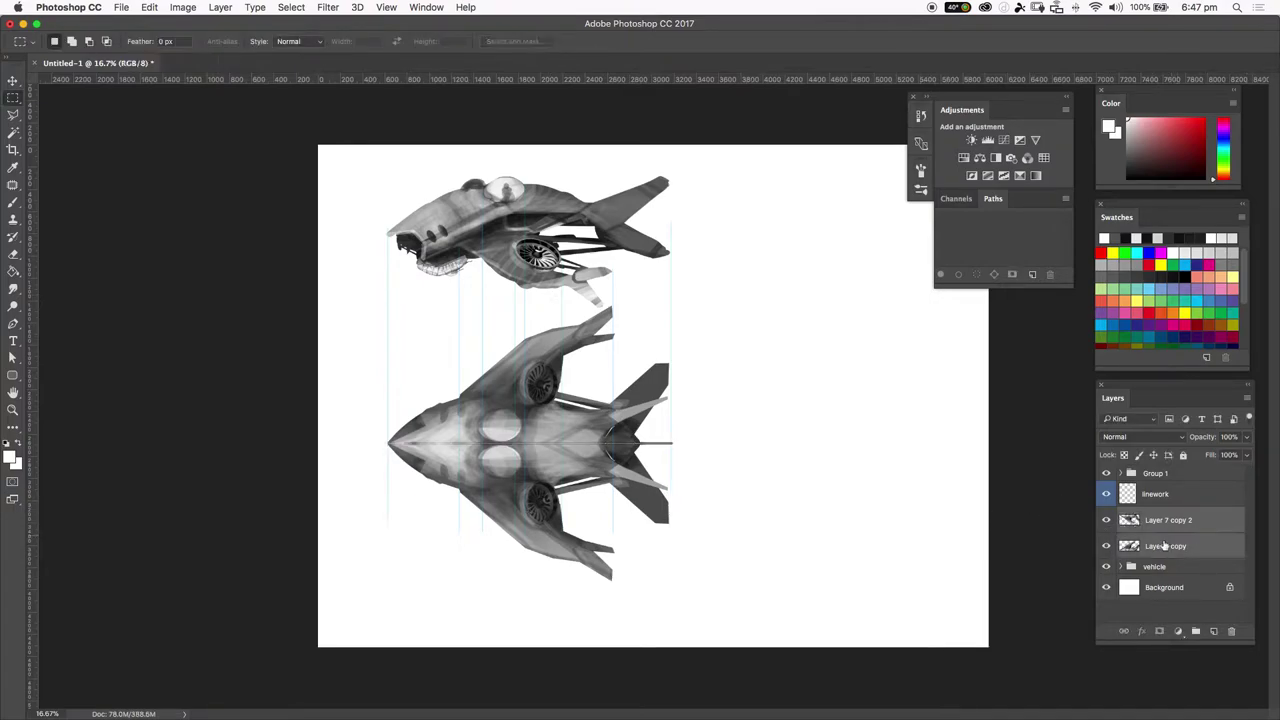
pyautogui.rightClick(1178, 536)
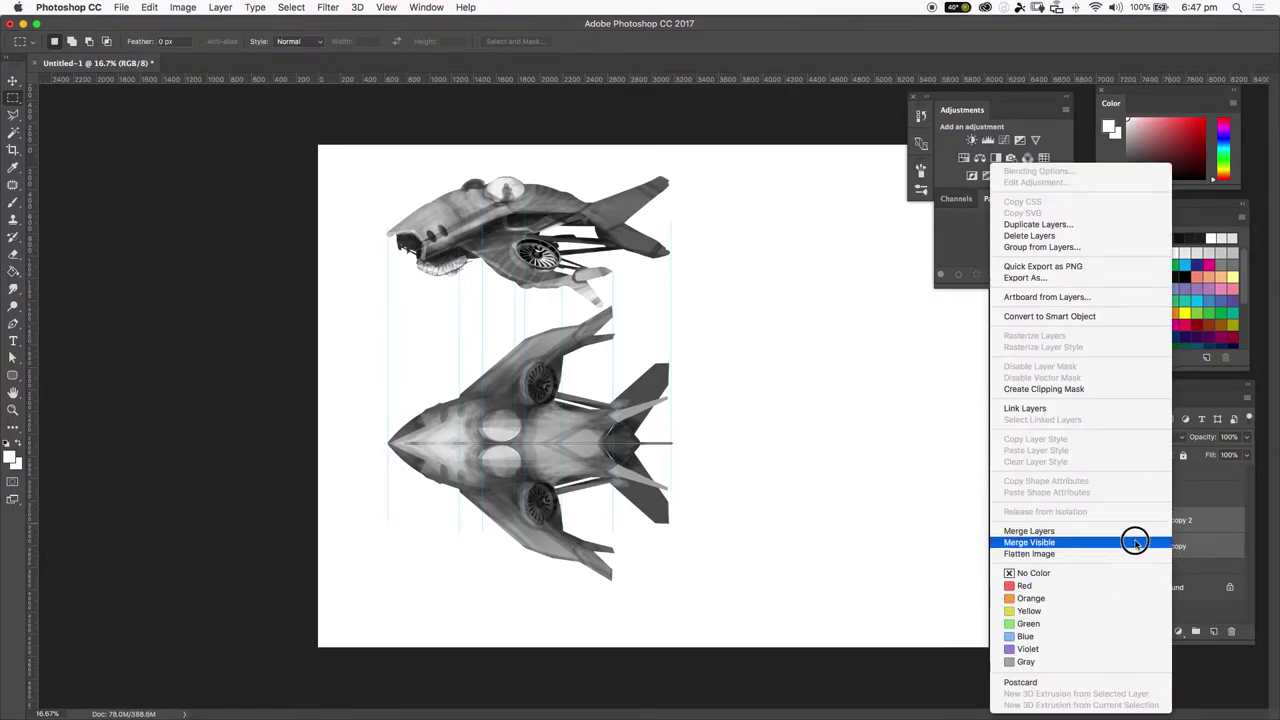
pyautogui.click(1160, 526)
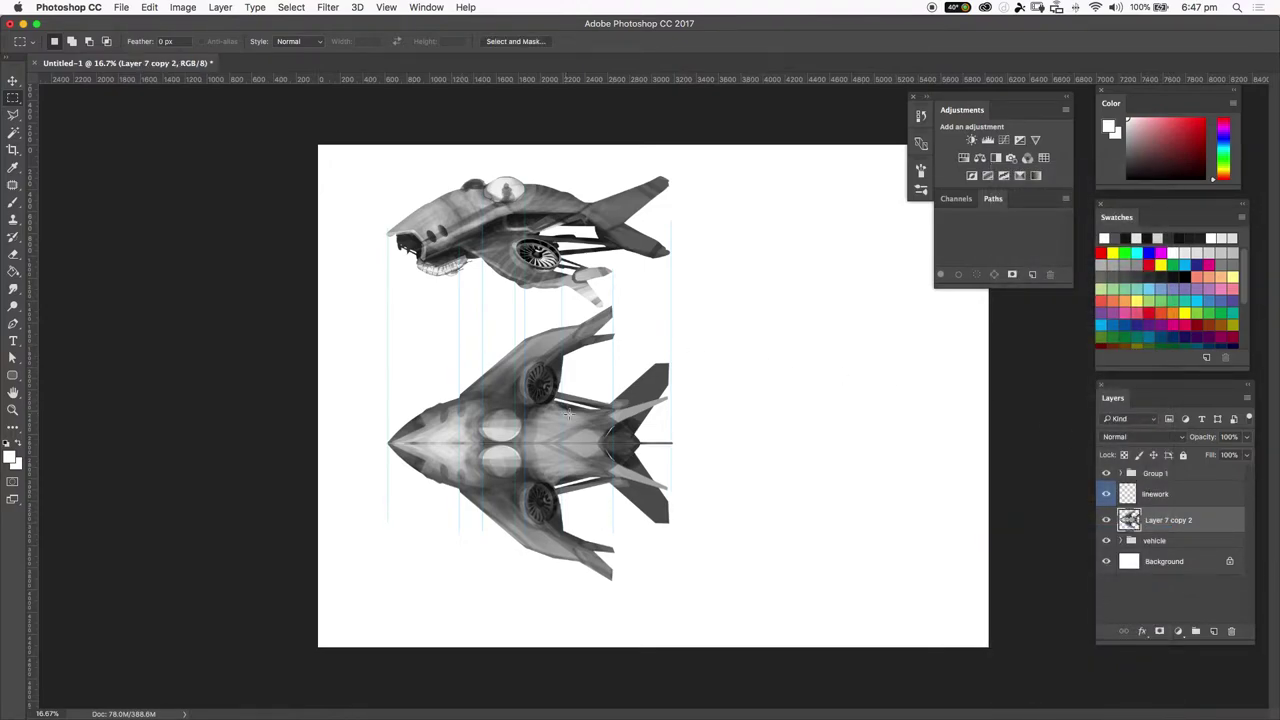
# Step: Brighten the hull's centre seam before and behind the canopy in white, and shade around the canopy with a dark tone sampled at the tail
pyautogui.press('b')
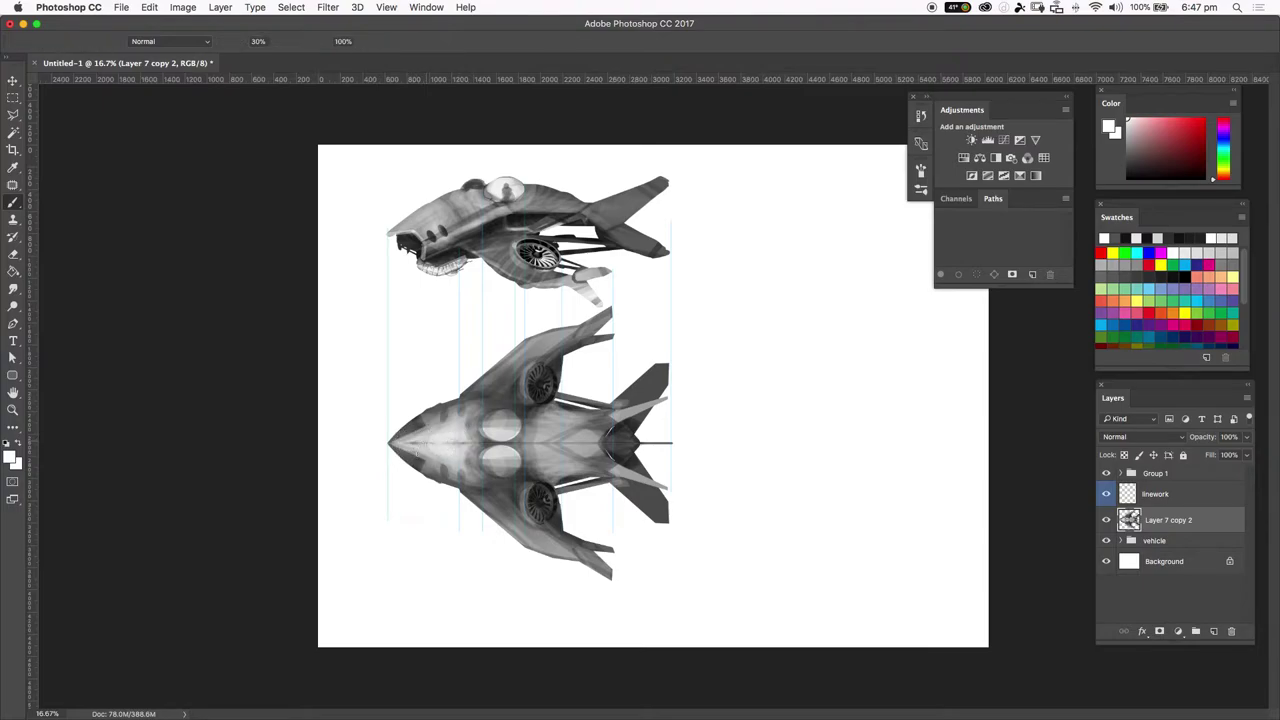
pyautogui.moveTo(451, 443); pyautogui.dragTo(488, 445)
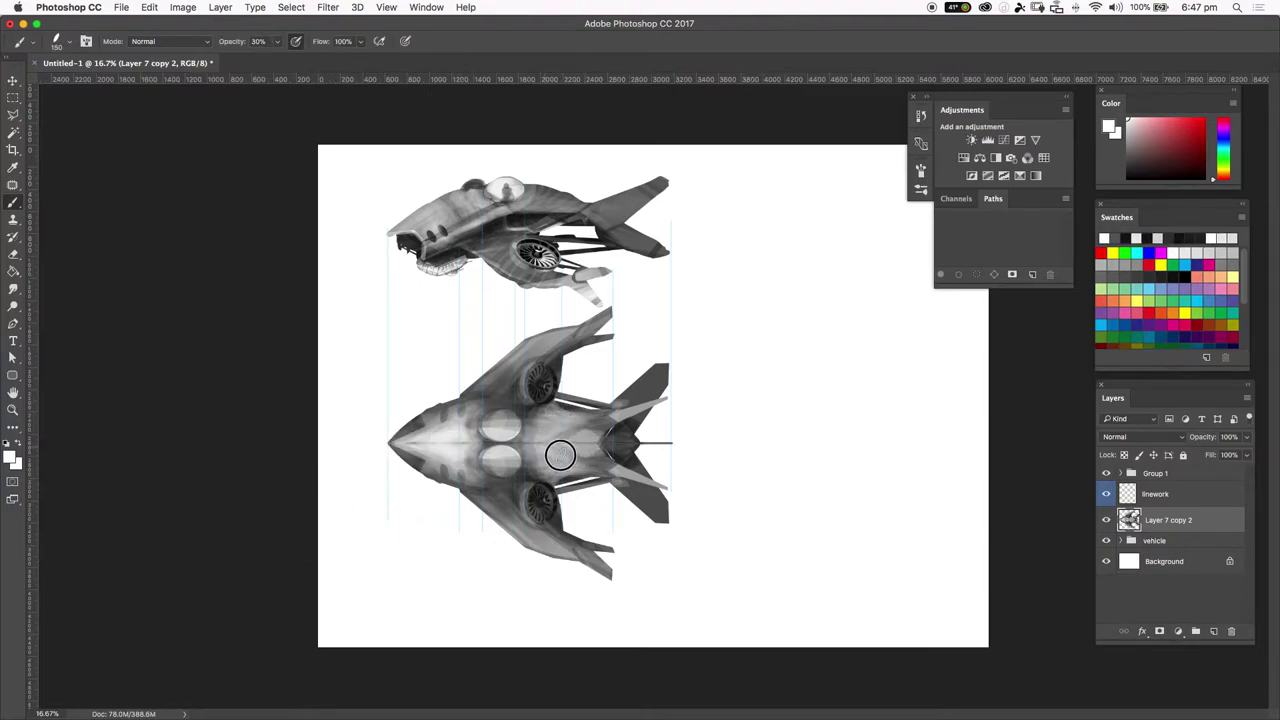
pyautogui.moveTo(586, 442)
pyautogui.mouseDown()
pyautogui.moveTo(636, 442)
pyautogui.moveTo(549, 435)
pyautogui.moveTo(625, 454)
pyautogui.moveTo(595, 476)
pyautogui.moveTo(545, 480)
pyautogui.moveTo(590, 475)
pyautogui.moveTo(560, 475)
pyautogui.moveTo(579, 426)
pyautogui.moveTo(553, 409)
pyautogui.mouseUp()
pyautogui.keyDown('alt'); pyautogui.click(627, 457); pyautogui.keyUp('alt')
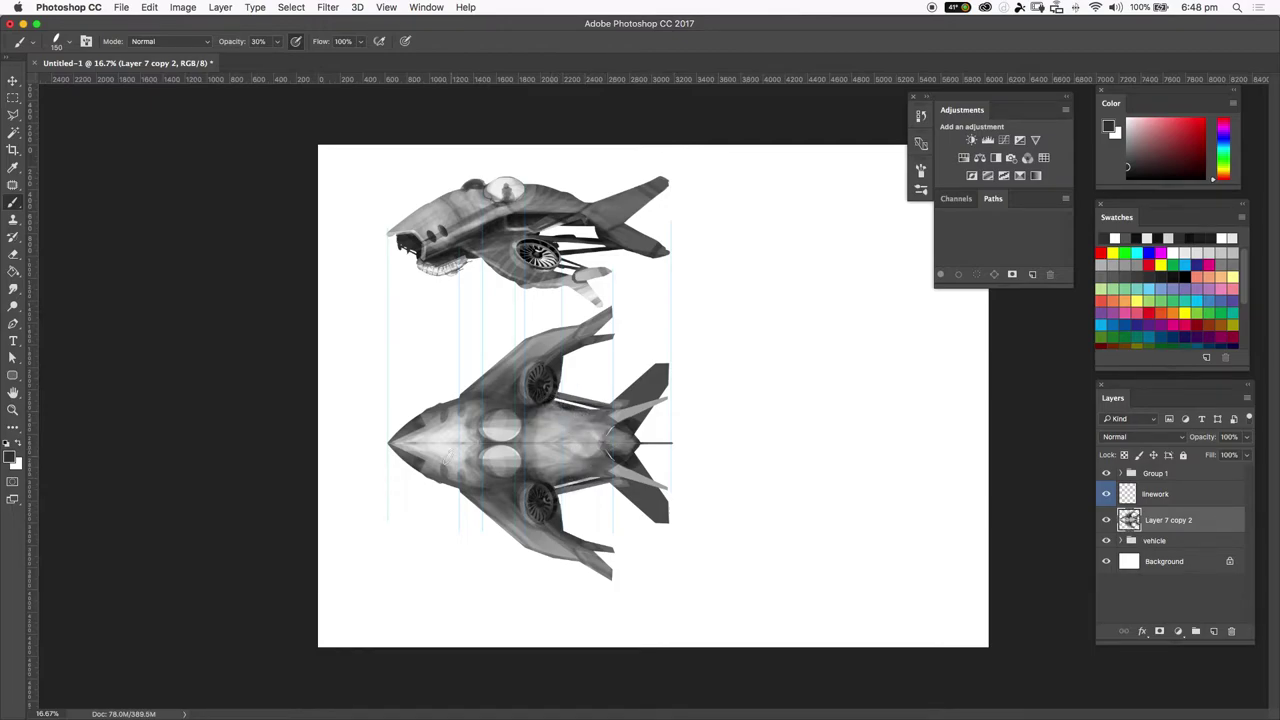
pyautogui.moveTo(449, 442)
pyautogui.mouseDown()
pyautogui.moveTo(408, 465)
pyautogui.moveTo(414, 429)
pyautogui.moveTo(484, 472)
pyautogui.mouseUp()
# Step: Select the linework layer, choose the cyan-blue swatch as foreground colour, and raise the layer's opacity to 100%
pyautogui.press('super+minus')
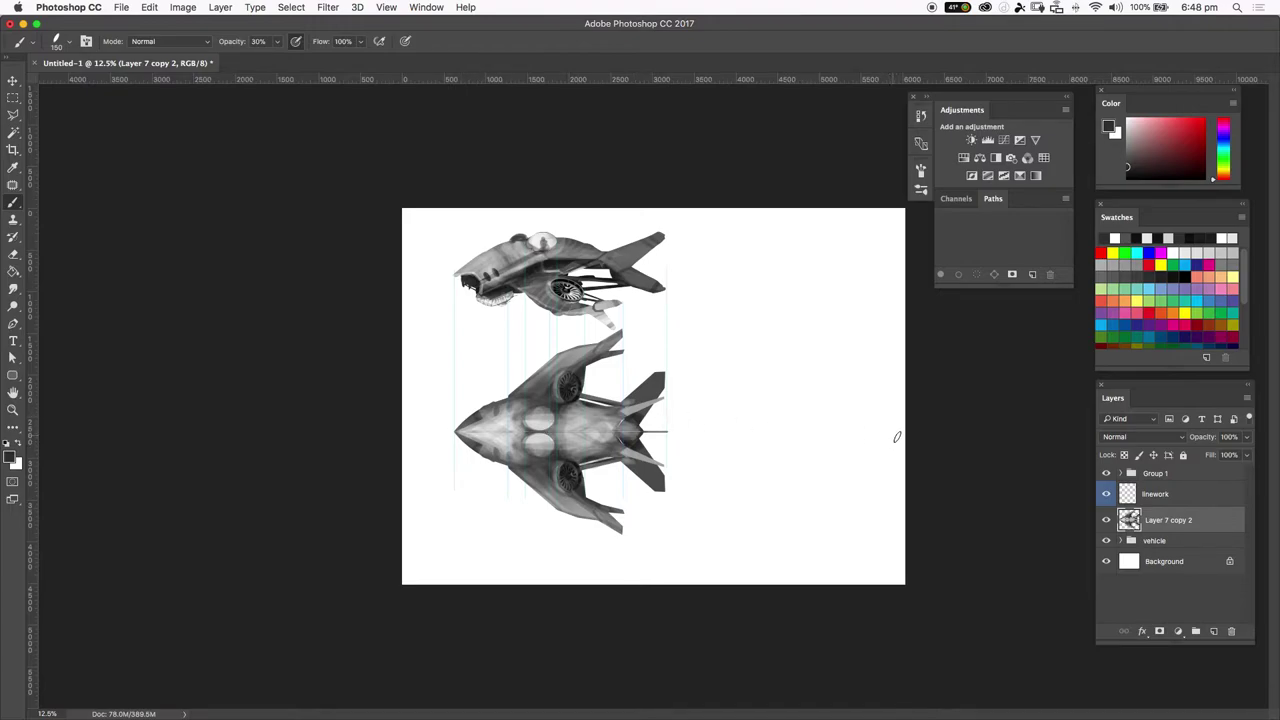
pyautogui.click(1175, 486)
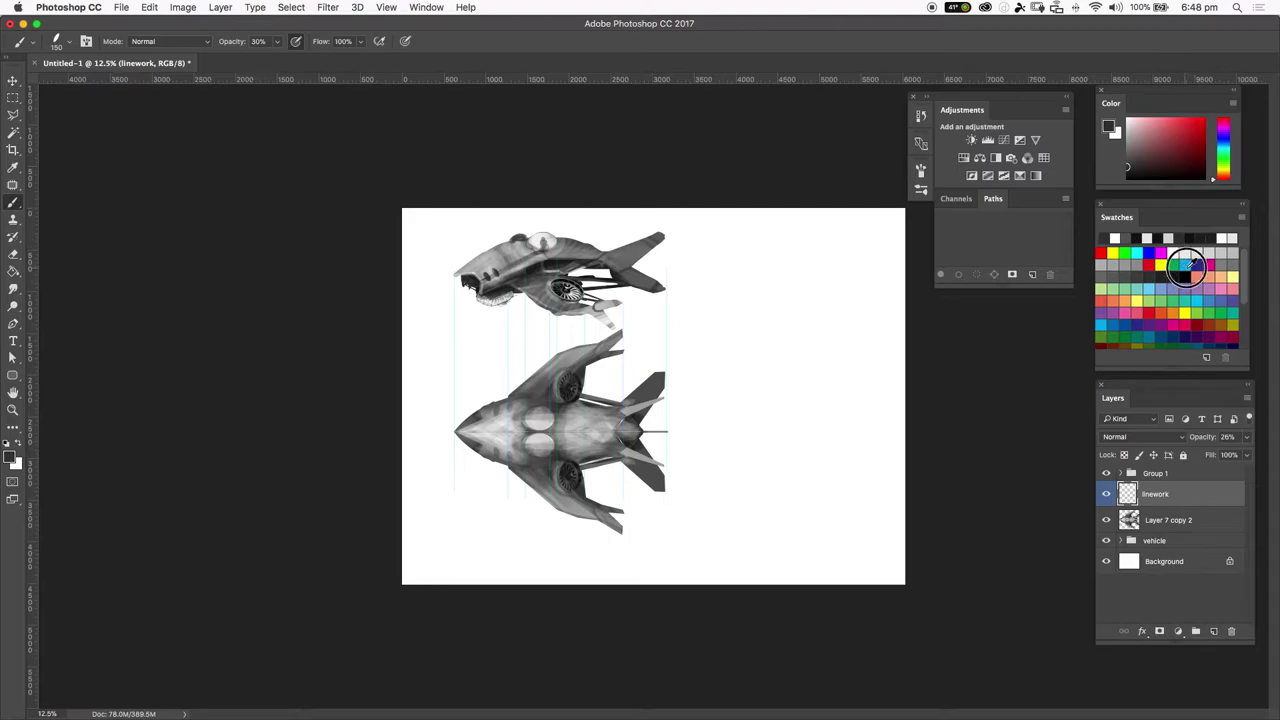
pyautogui.click(1184, 263)
pyautogui.moveTo(1198, 437); pyautogui.dragTo(1247, 444)
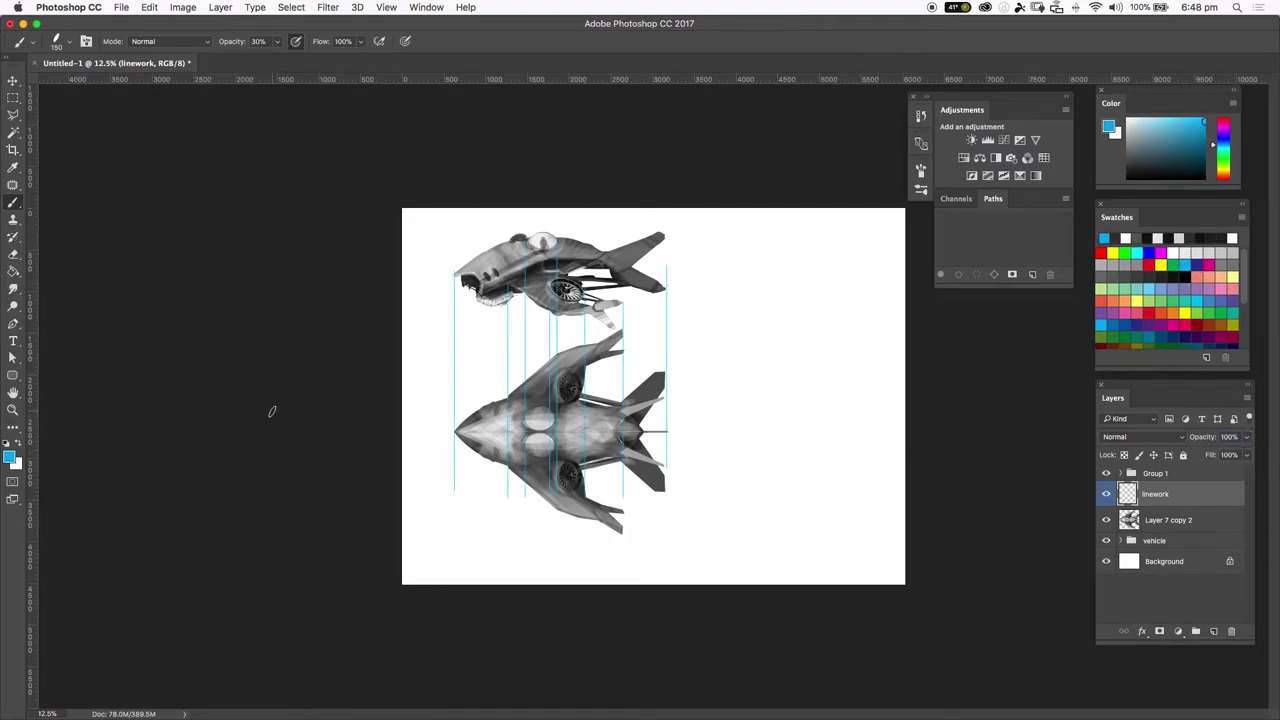
# Step: Switch from the Brush to the Pencil tool for drawing on the linework layer
pyautogui.click(12, 202)
pyautogui.click(80, 213)
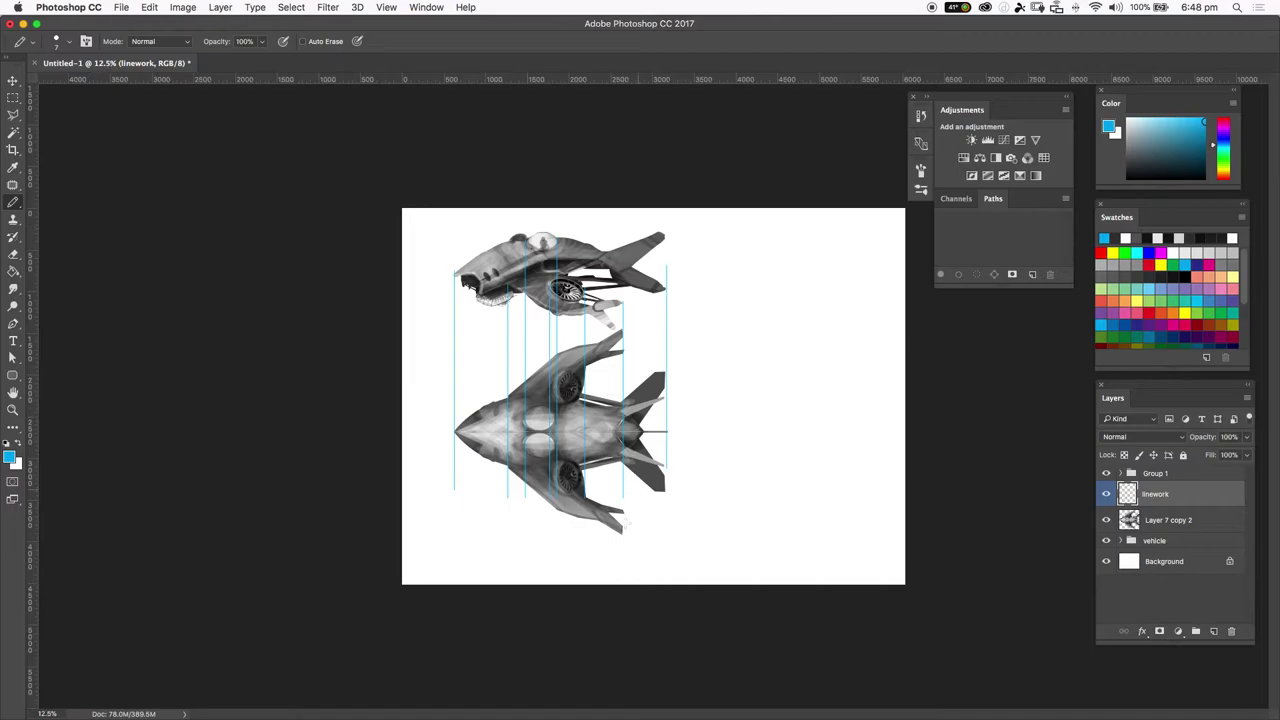
pyautogui.moveTo(666, 462); pyautogui.dragTo(1082, 474)
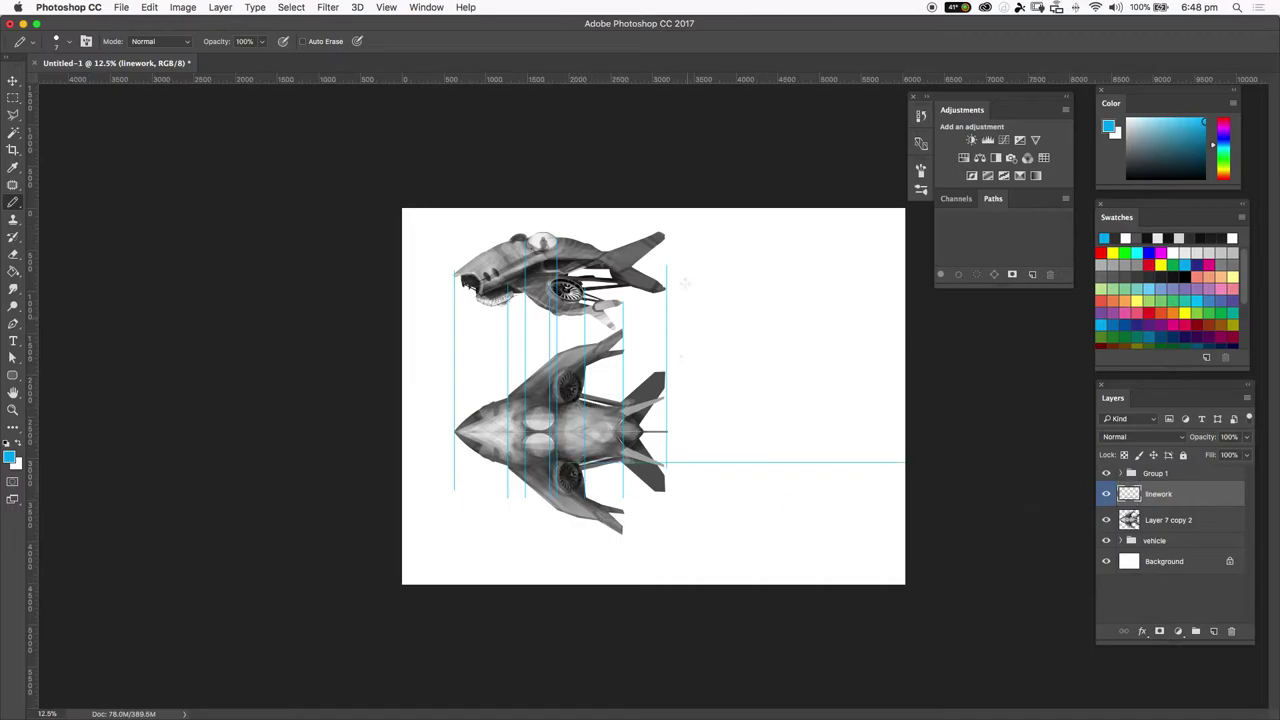
pyautogui.press('super+z')
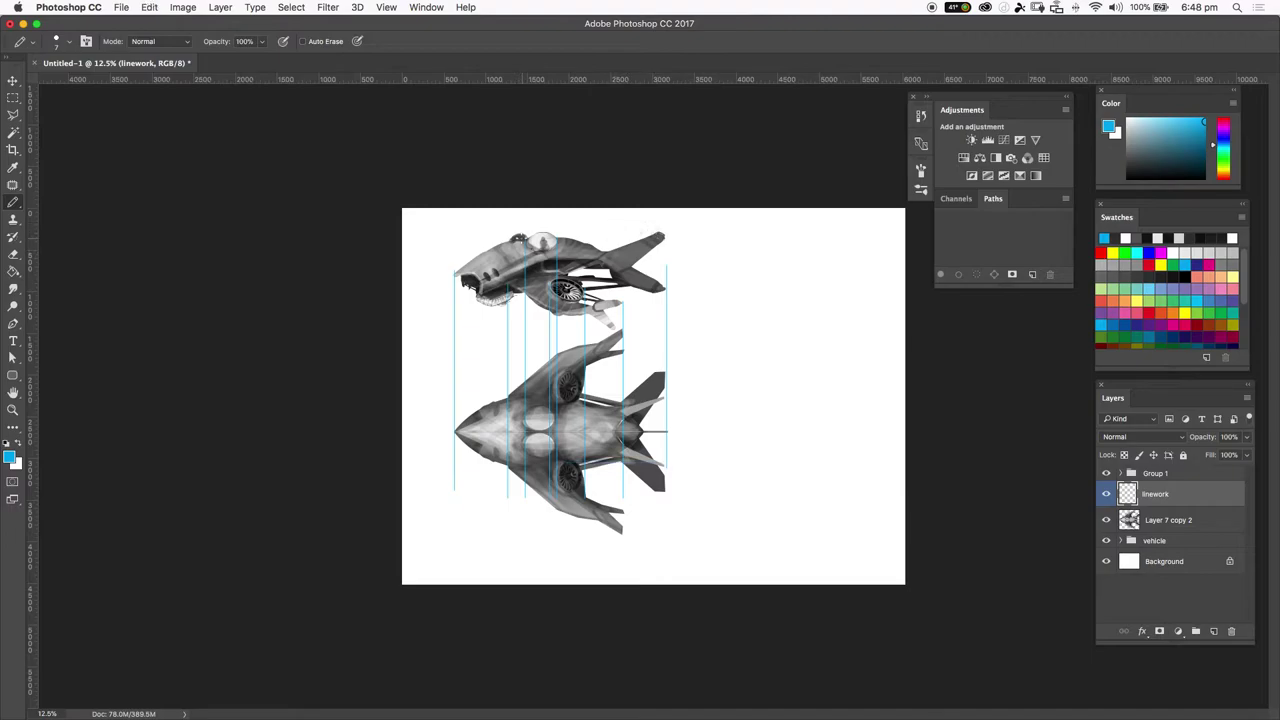
pyautogui.moveTo(533, 234); pyautogui.dragTo(672, 234)
pyautogui.press('super+z')
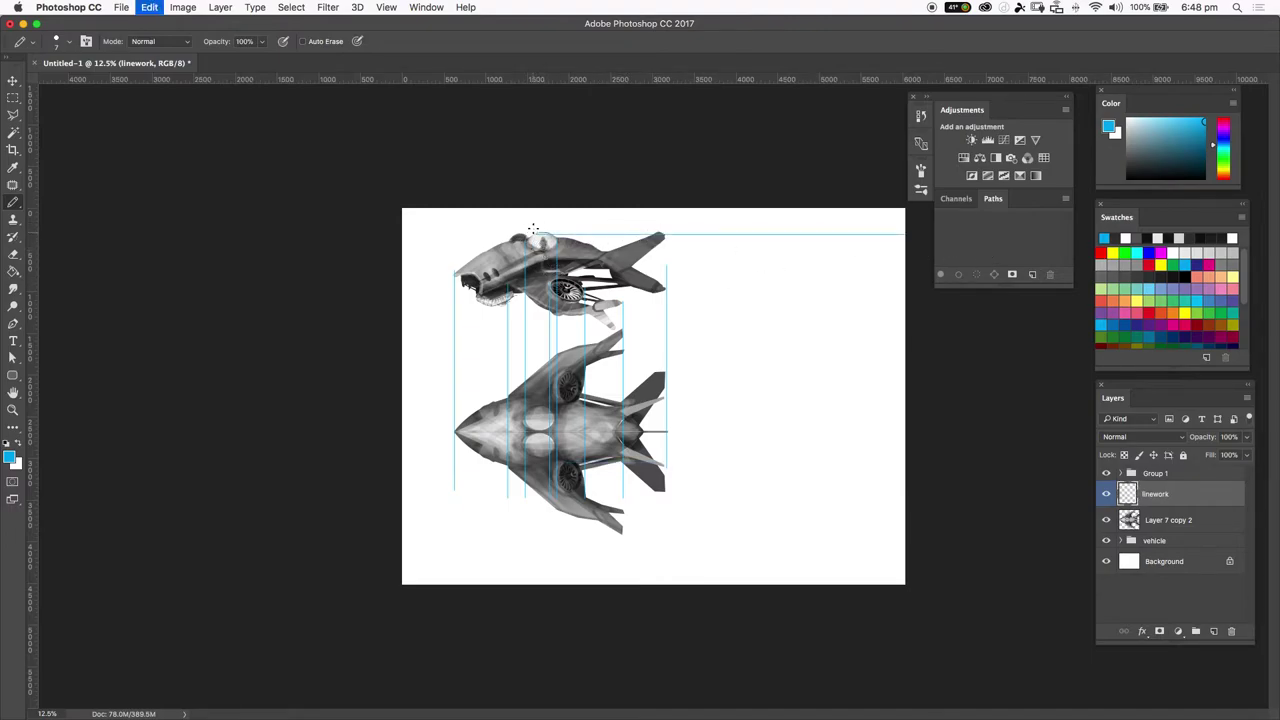
# Step: Draw five horizontal cyan guide lines from the side view's canopy top, canopy base, lower tail fin tip and underside across the blank area
pyautogui.moveTo(547, 232); pyautogui.dragTo(854, 241)
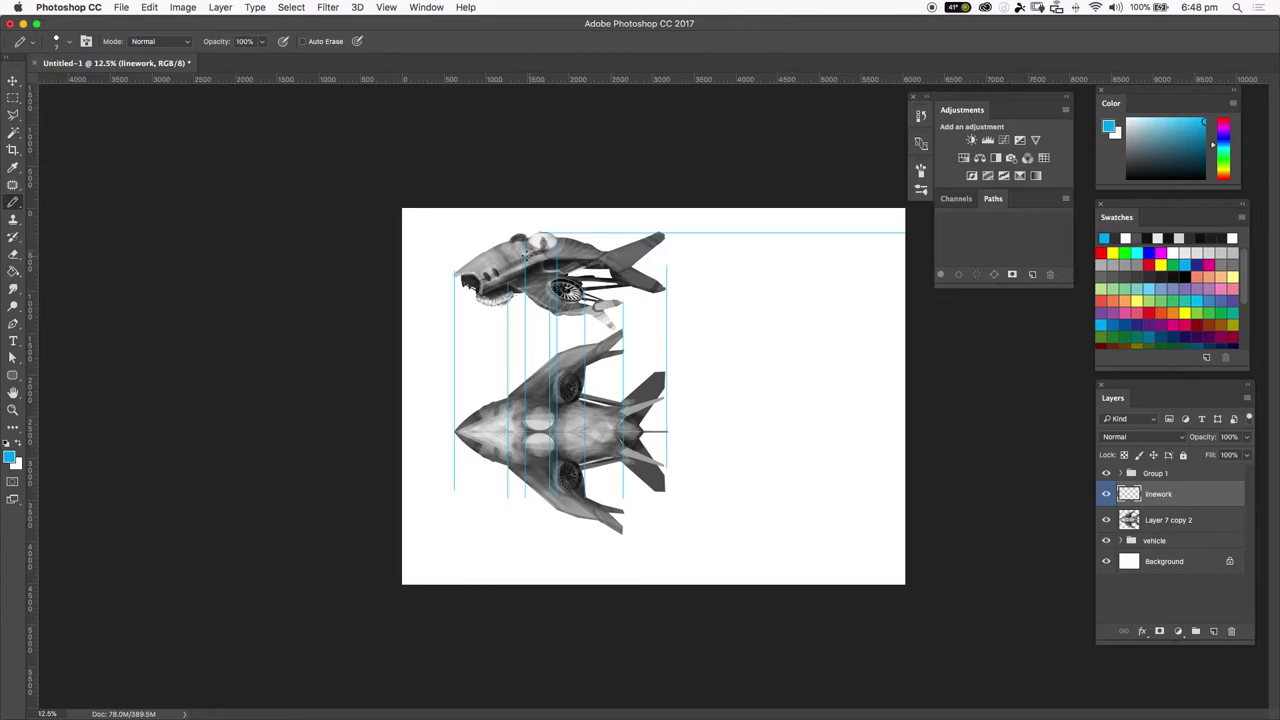
pyautogui.moveTo(538, 253); pyautogui.dragTo(972, 272)
pyautogui.moveTo(622, 297); pyautogui.dragTo(981, 294)
pyautogui.moveTo(598, 304); pyautogui.dragTo(1053, 314)
pyautogui.keyDown('shift'); pyautogui.click(666, 287); pyautogui.keyUp('shift')
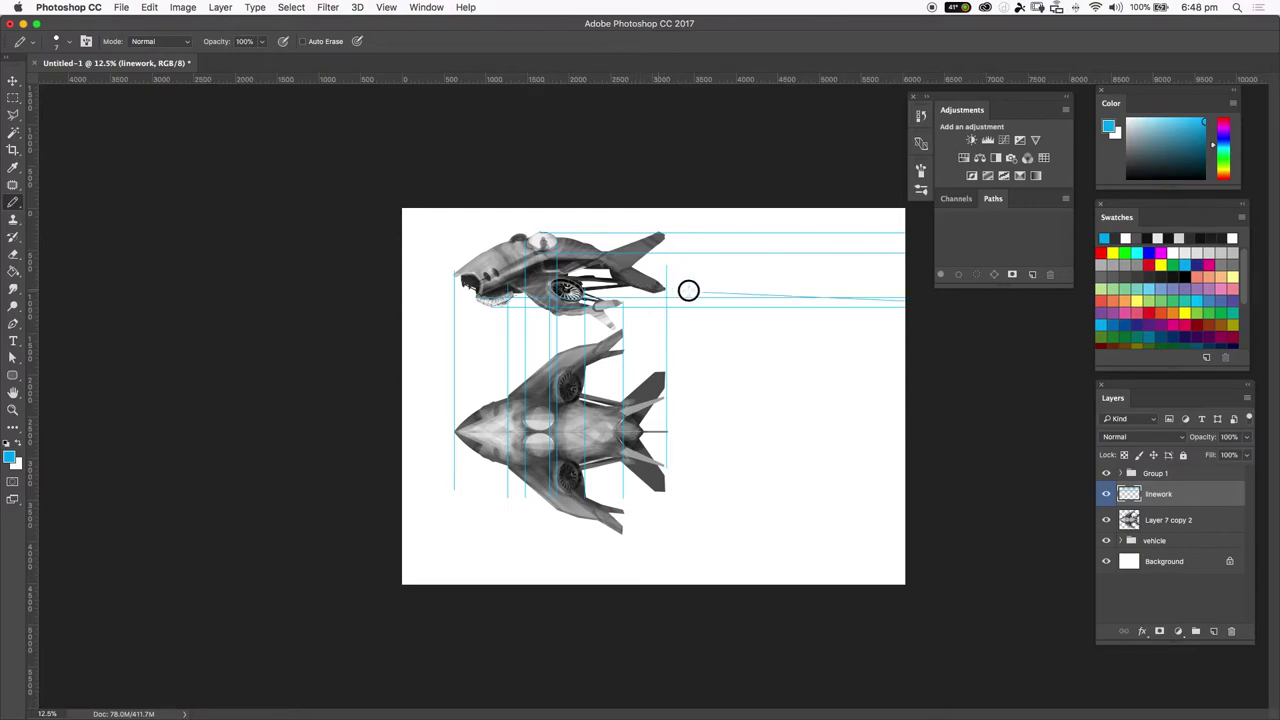
pyautogui.press('super+z')
pyautogui.moveTo(668, 288); pyautogui.dragTo(910, 288)
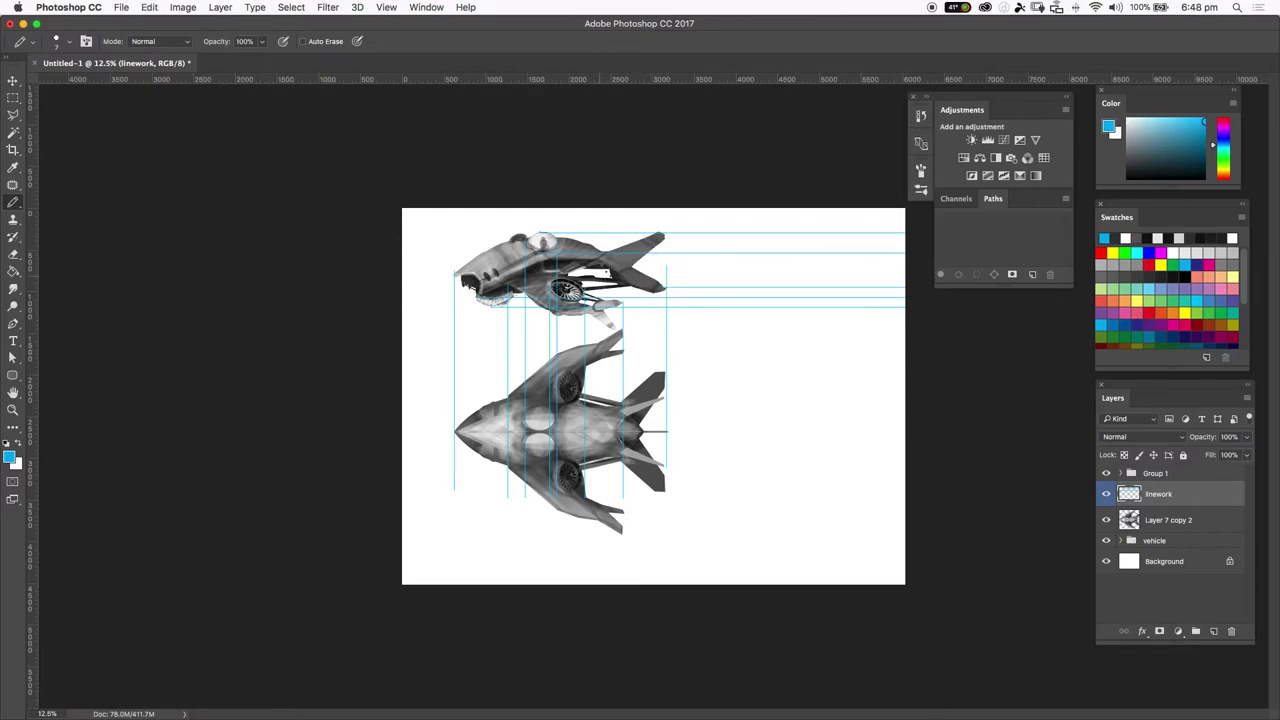
pyautogui.moveTo(628, 272); pyautogui.dragTo(987, 274)
pyautogui.press('super+z')
pyautogui.press('super+z')
# Step: Reduce the linework layer's opacity and add a new layer above it
pyautogui.moveTo(1206, 440)
pyautogui.mouseDown()
pyautogui.moveTo(1172, 440)
pyautogui.moveTo(1202, 438)
pyautogui.mouseUp()
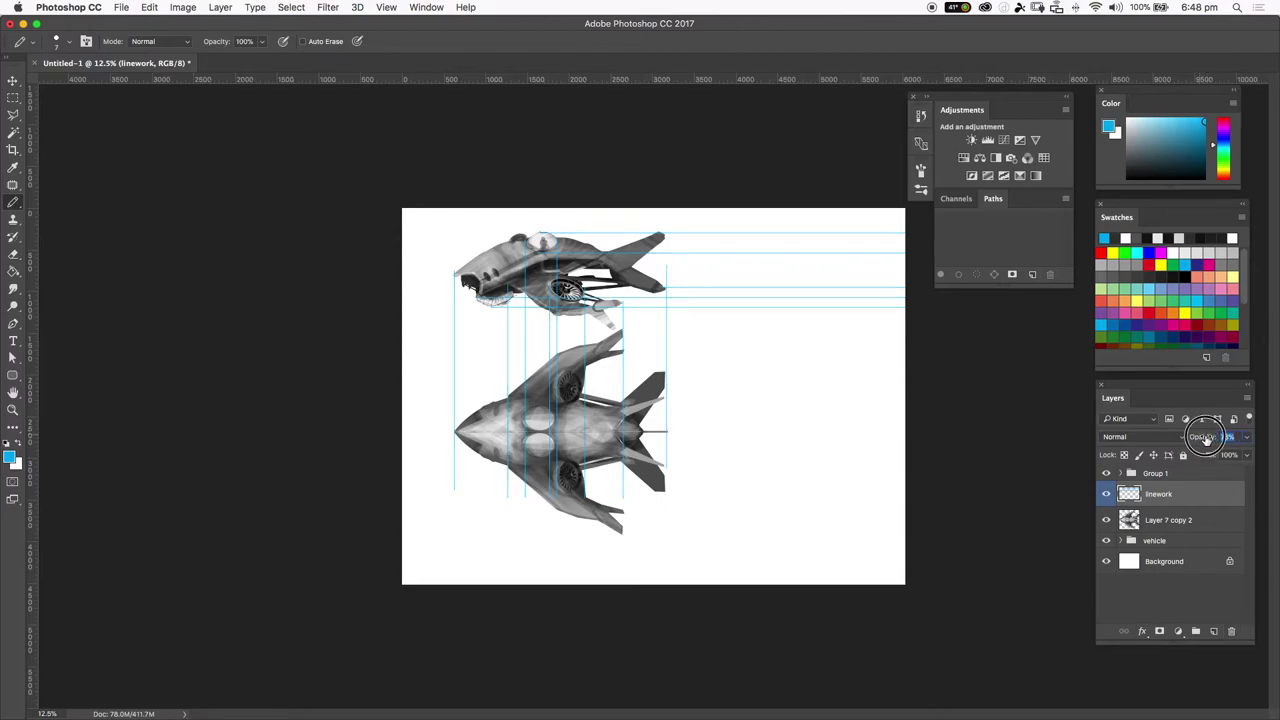
pyautogui.click(1213, 631)
pyautogui.press('super+equal')
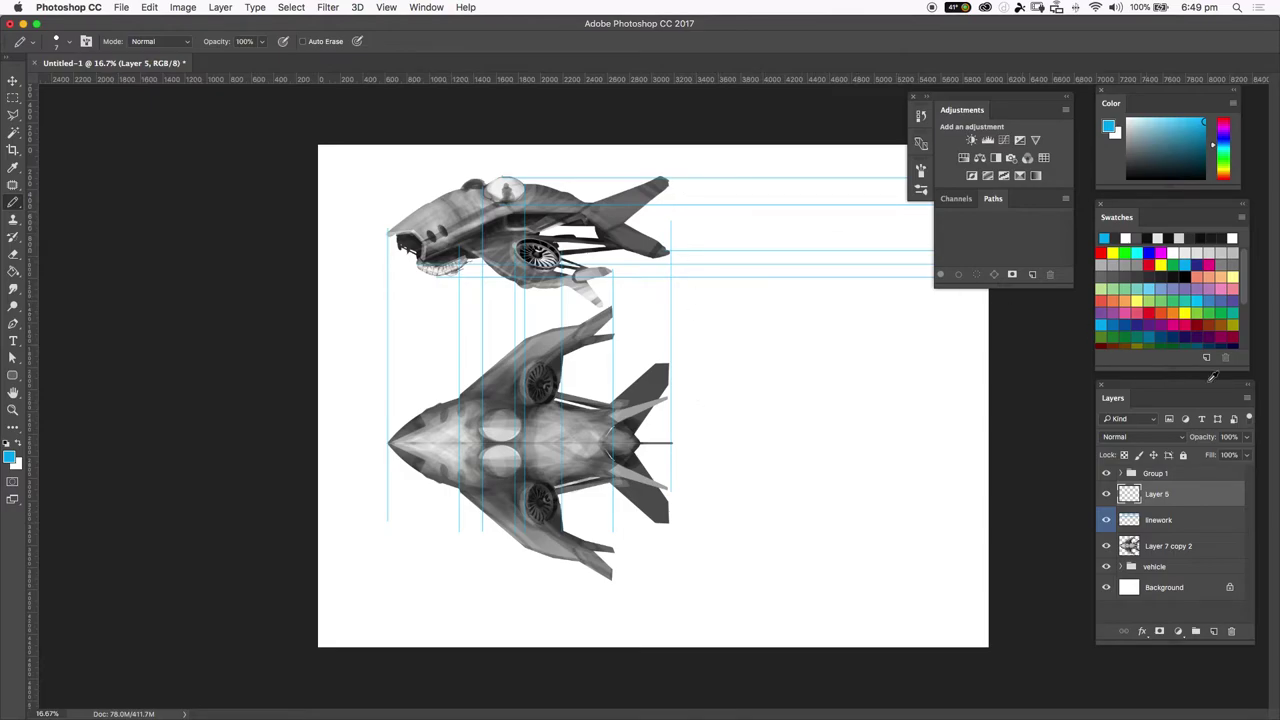
# Step: Sample a dark tone from the side view's tail as the drawing colour, and move the Adjustments panel clear of the guide lines
pyautogui.click(700, 458)
pyautogui.keyDown('alt'); pyautogui.click(605, 235); pyautogui.keyUp('alt')
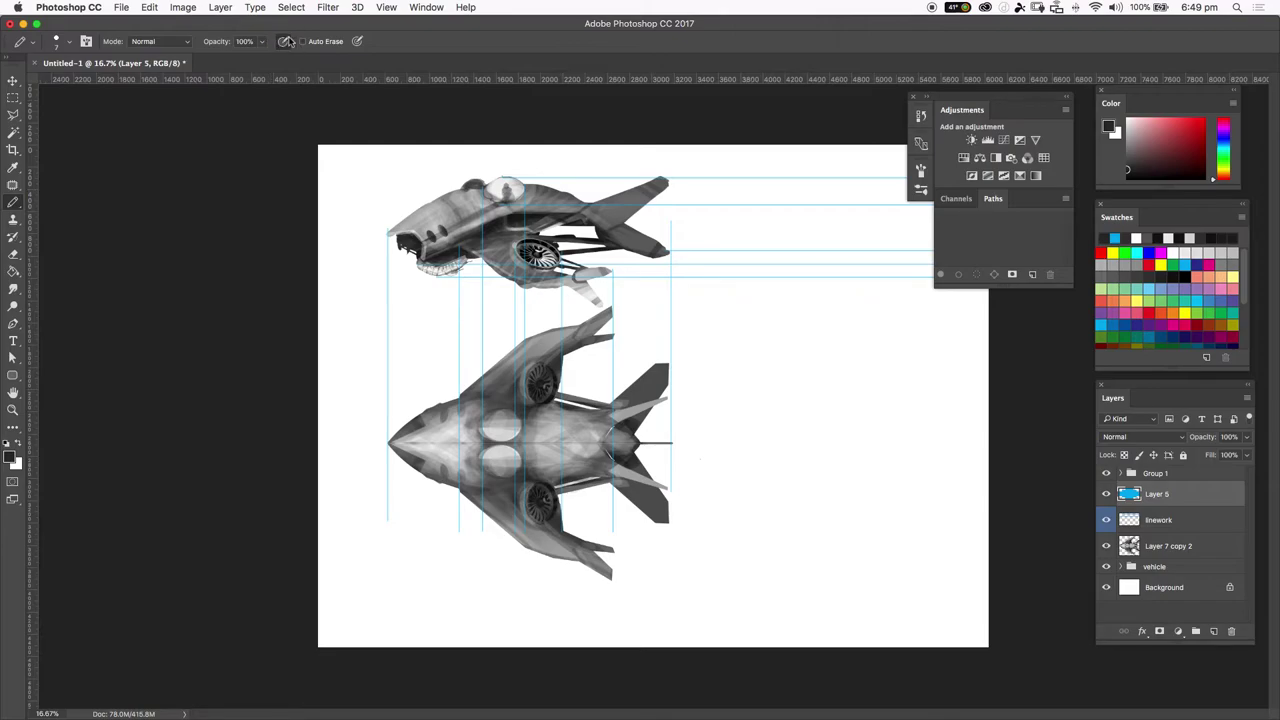
pyautogui.moveTo(790, 346); pyautogui.dragTo(808, 478)
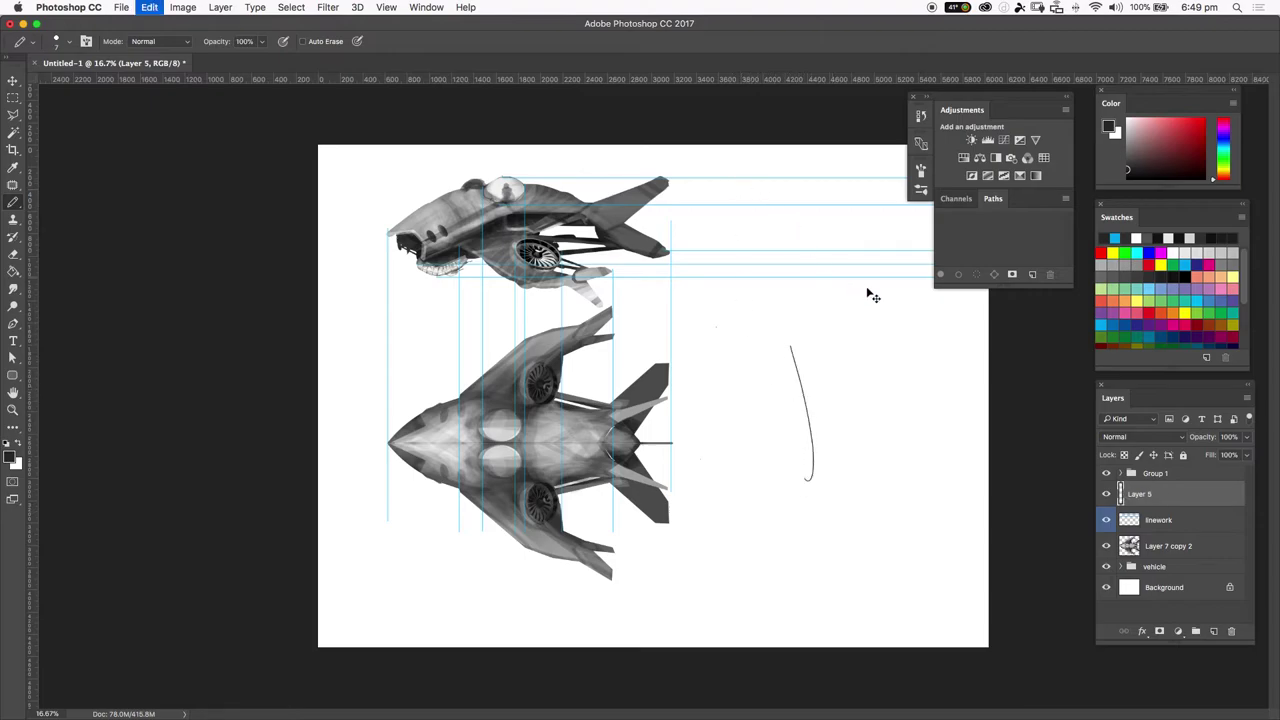
pyautogui.press('super+z')
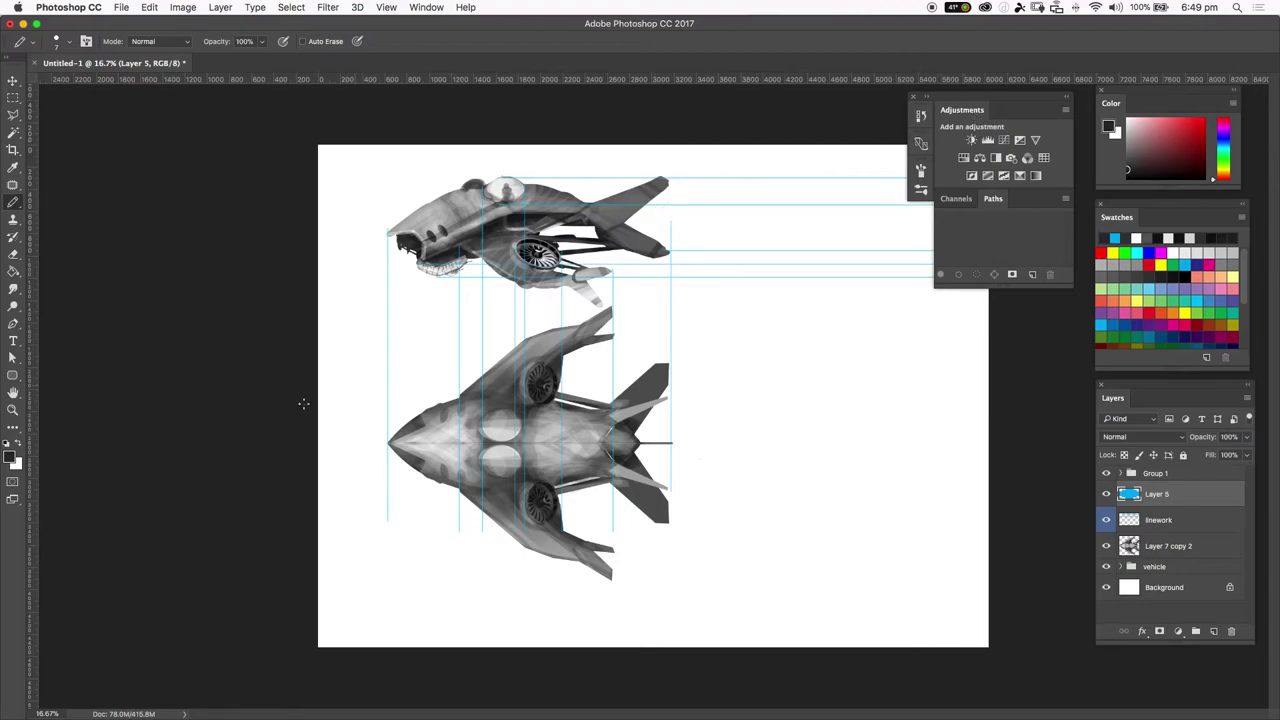
pyautogui.moveTo(930, 98); pyautogui.dragTo(960, 104)
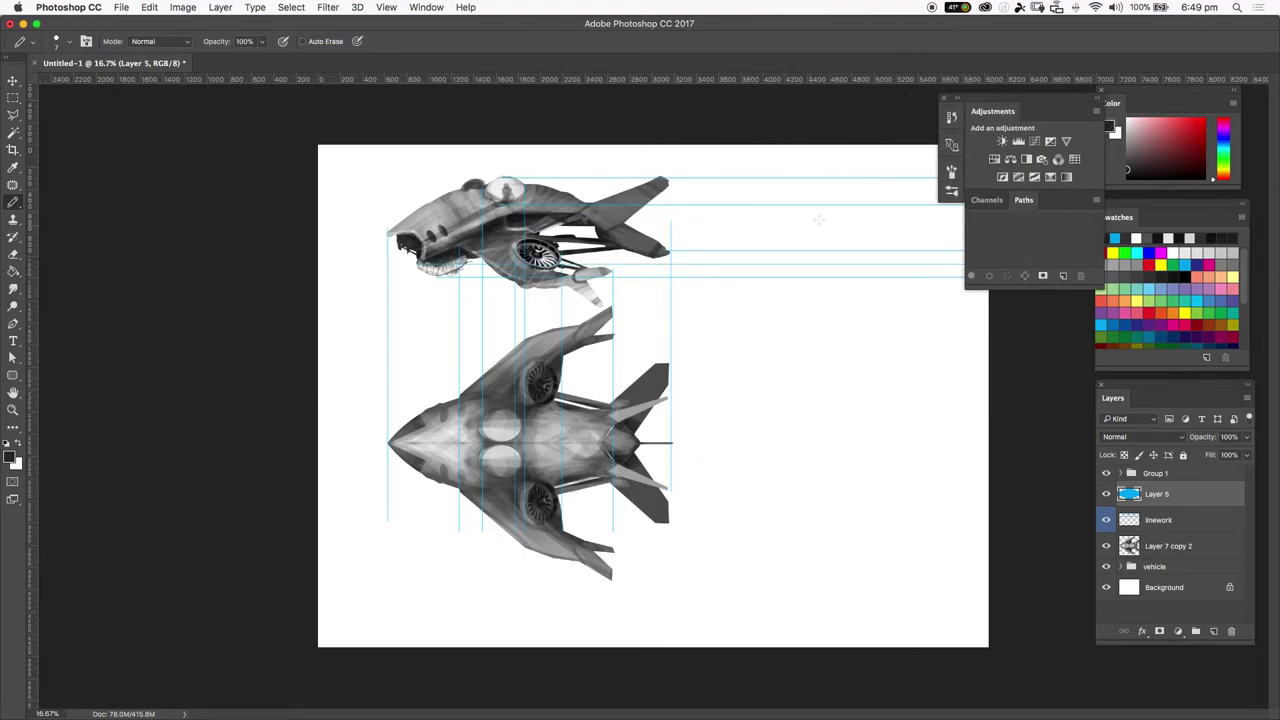
# Step: Sketch one side's two angled tail fins between the guide lines, with a small flat-based central dome beside them
pyautogui.click(747, 180)
pyautogui.keyDown('shift'); pyautogui.click(789, 238); pyautogui.keyUp('shift')
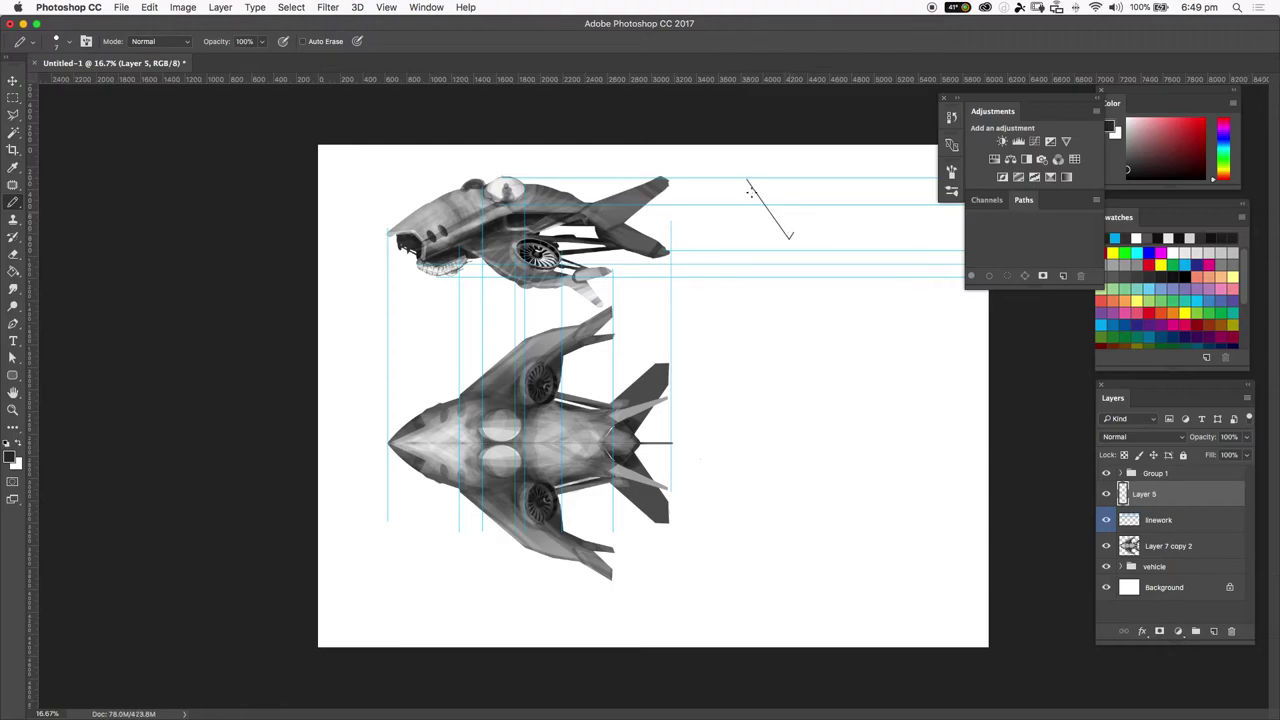
pyautogui.keyDown('shift'); pyautogui.click(744, 178); pyautogui.keyUp('shift')
pyautogui.moveTo(735, 259); pyautogui.dragTo(789, 238)
pyautogui.keyDown('shift'); pyautogui.click(787, 232); pyautogui.keyUp('shift')
pyautogui.moveTo(795, 236)
pyautogui.mouseDown()
pyautogui.moveTo(838, 244)
pyautogui.moveTo(822, 251)
pyautogui.moveTo(841, 249)
pyautogui.moveTo(794, 251)
pyautogui.mouseUp()
pyautogui.moveTo(810, 223); pyautogui.dragTo(814, 228)
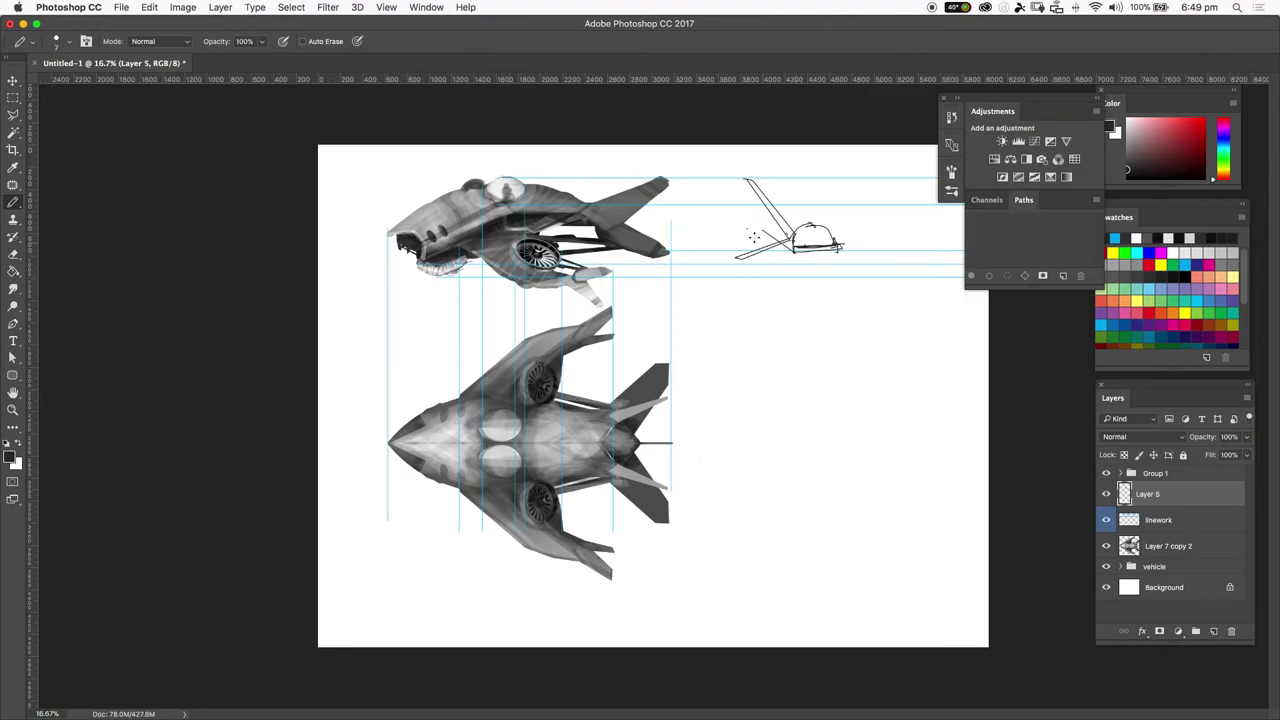
# Step: Sketch the hull's angular outline and upper arc around the central dome, add two rounded canopies above, and a short stroke at the side
pyautogui.moveTo(841, 248); pyautogui.dragTo(873, 230)
pyautogui.moveTo(815, 202); pyautogui.dragTo(765, 234)
pyautogui.moveTo(876, 229)
pyautogui.mouseDown()
pyautogui.moveTo(816, 200)
pyautogui.moveTo(838, 195)
pyautogui.moveTo(888, 232)
pyautogui.mouseUp()
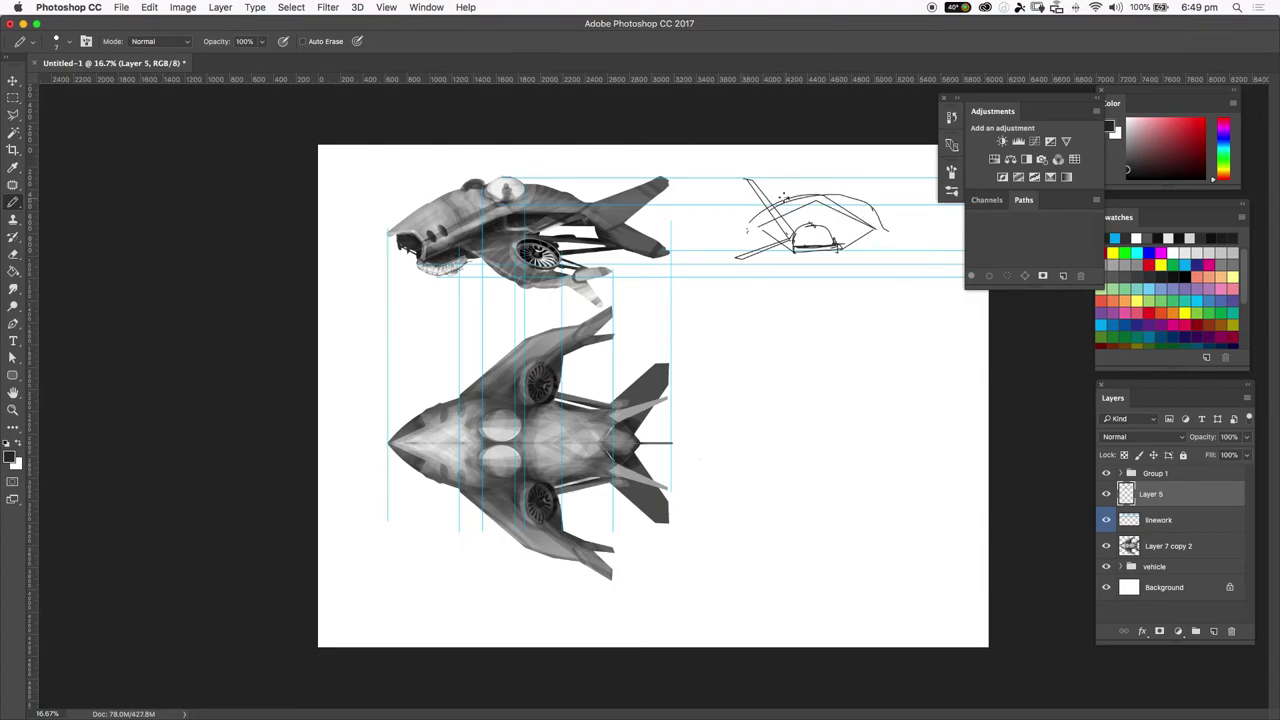
pyautogui.moveTo(746, 197)
pyautogui.mouseDown()
pyautogui.moveTo(771, 183)
pyautogui.moveTo(870, 191)
pyautogui.moveTo(884, 206)
pyautogui.mouseUp()
pyautogui.moveTo(758, 228); pyautogui.dragTo(727, 234)
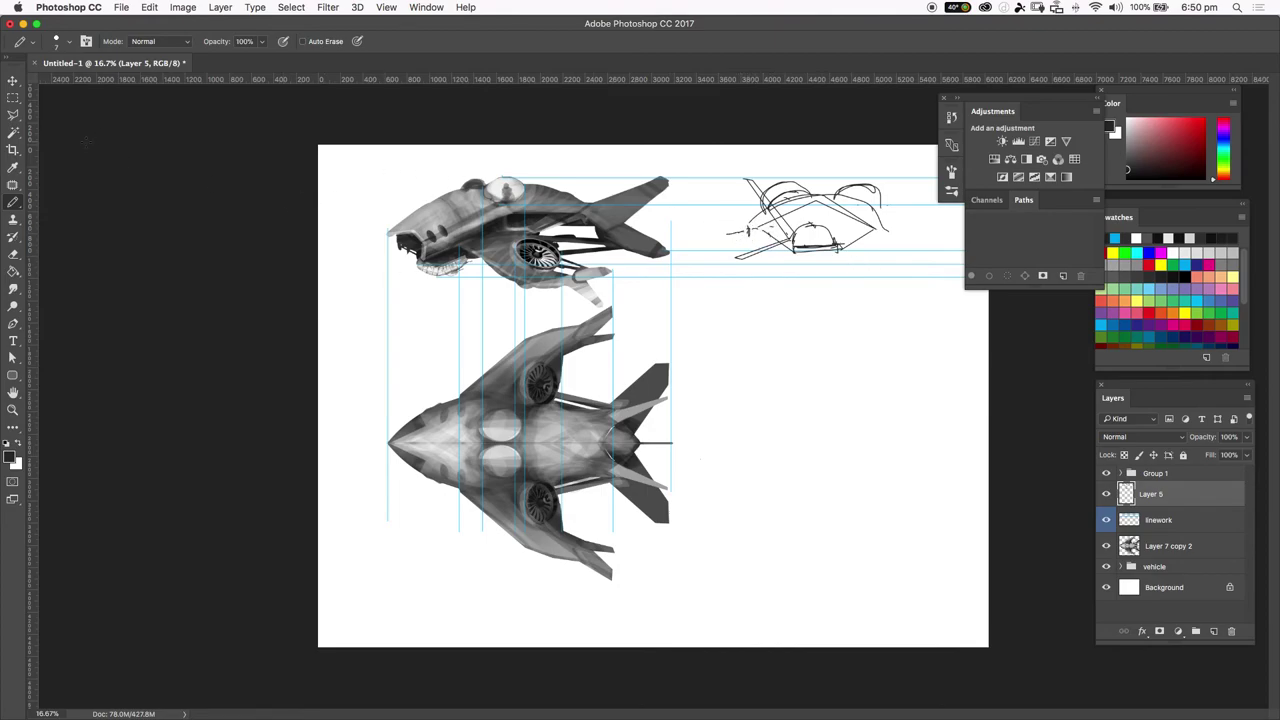
# Step: Switch to the Elliptical Marquee tool and try elliptical selections around the lower part of the new sketch
pyautogui.click(14, 98)
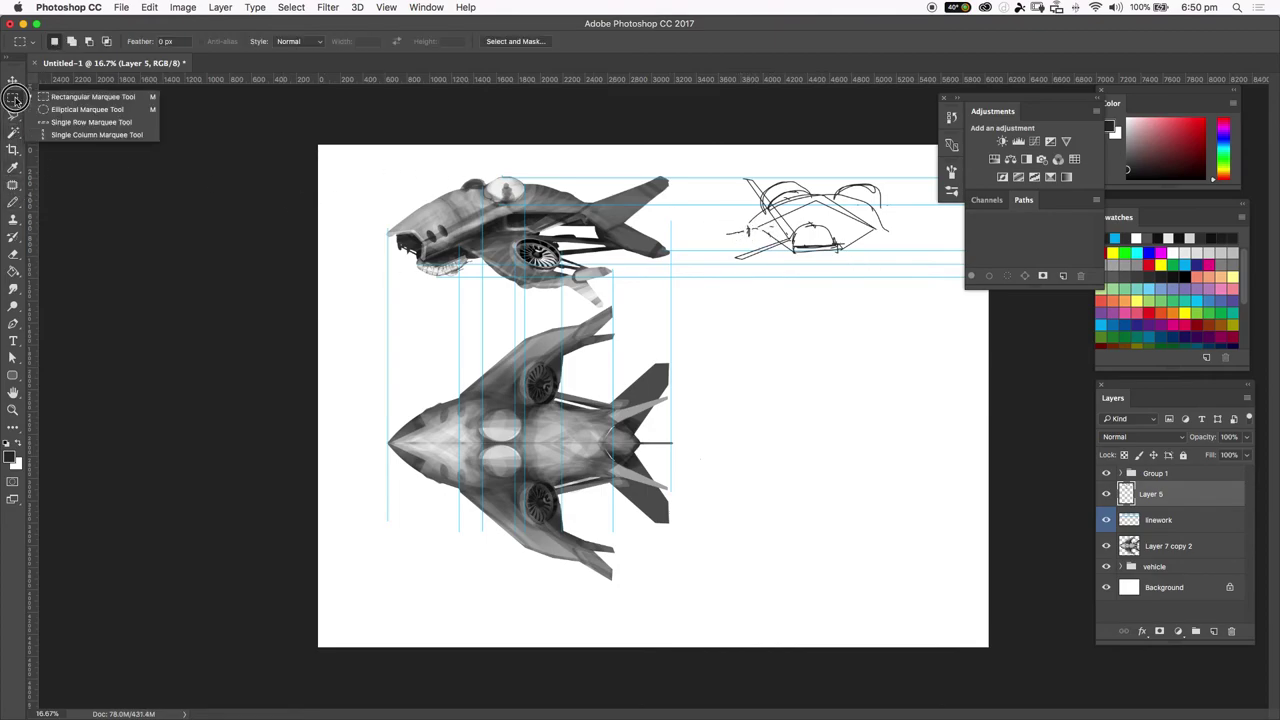
pyautogui.click(87, 109)
pyautogui.moveTo(792, 250)
pyautogui.mouseDown()
pyautogui.moveTo(866, 198)
pyautogui.moveTo(814, 228)
pyautogui.moveTo(792, 210)
pyautogui.mouseUp()
pyautogui.click(837, 164)
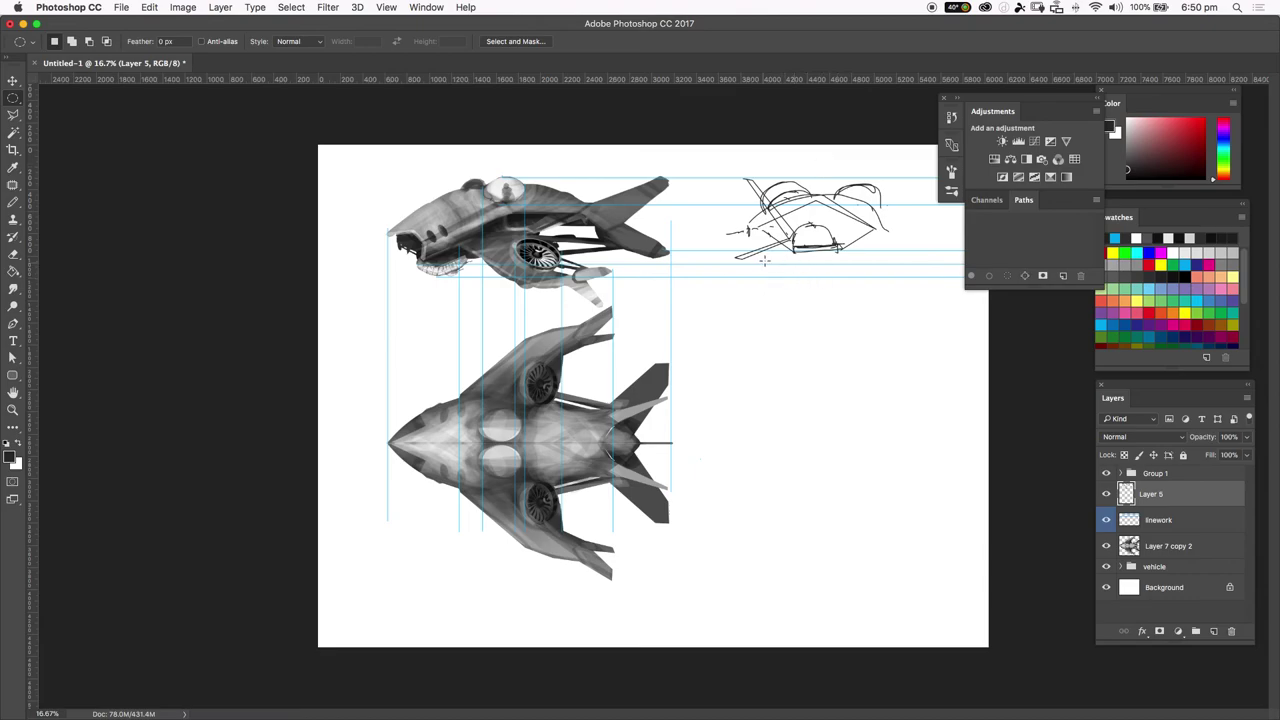
pyautogui.moveTo(795, 260); pyautogui.dragTo(846, 248)
pyautogui.click(820, 306)
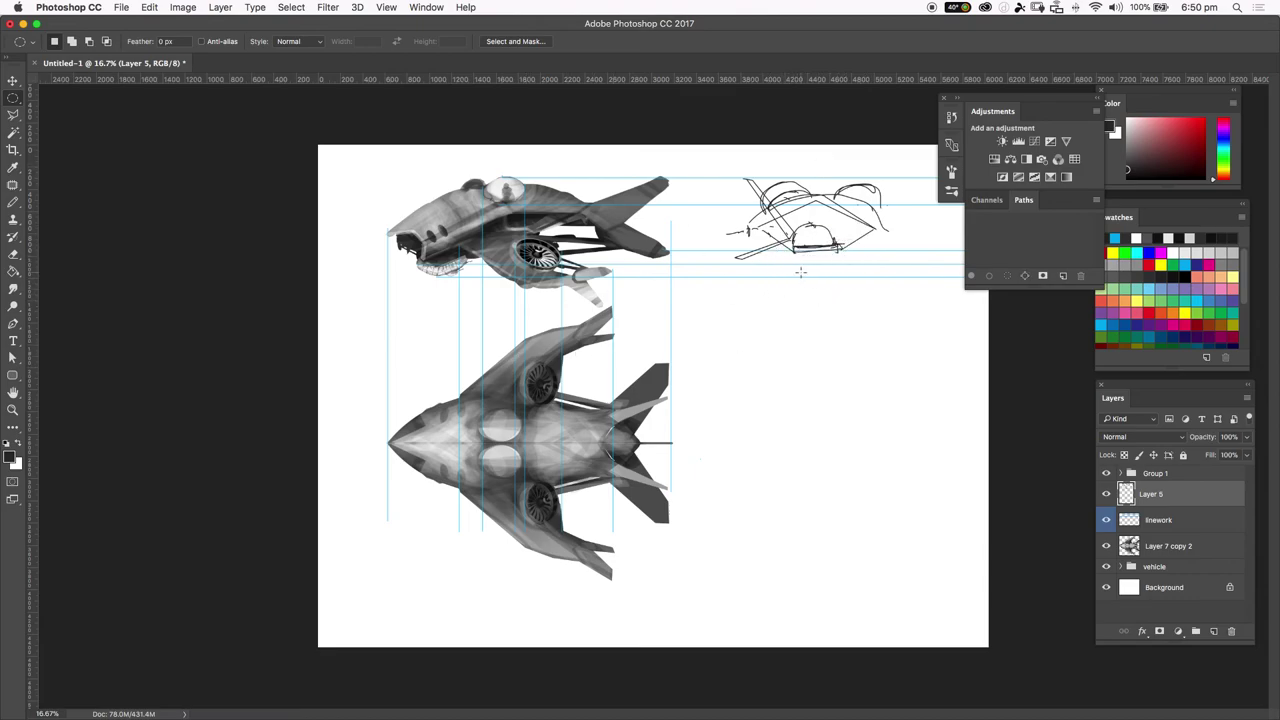